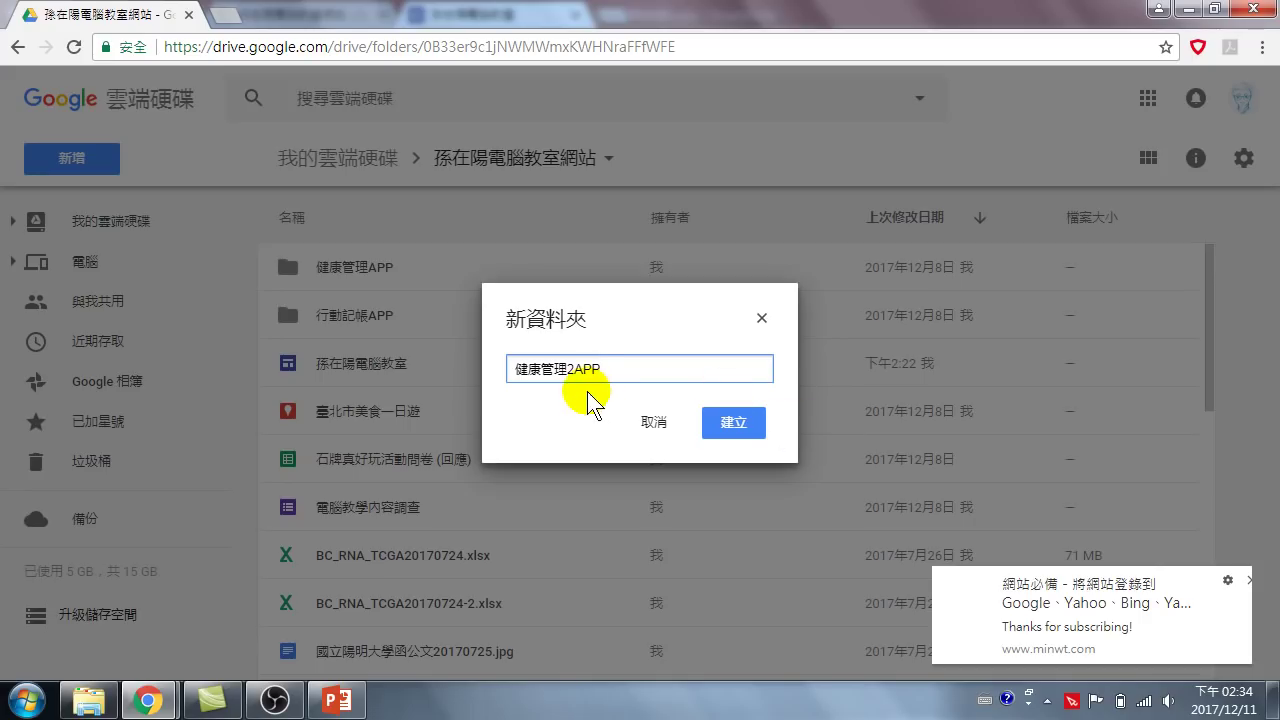
- Create the folder 健康管理2APP and add a blank Google Sheets spreadsheet inside it
click(733, 422)
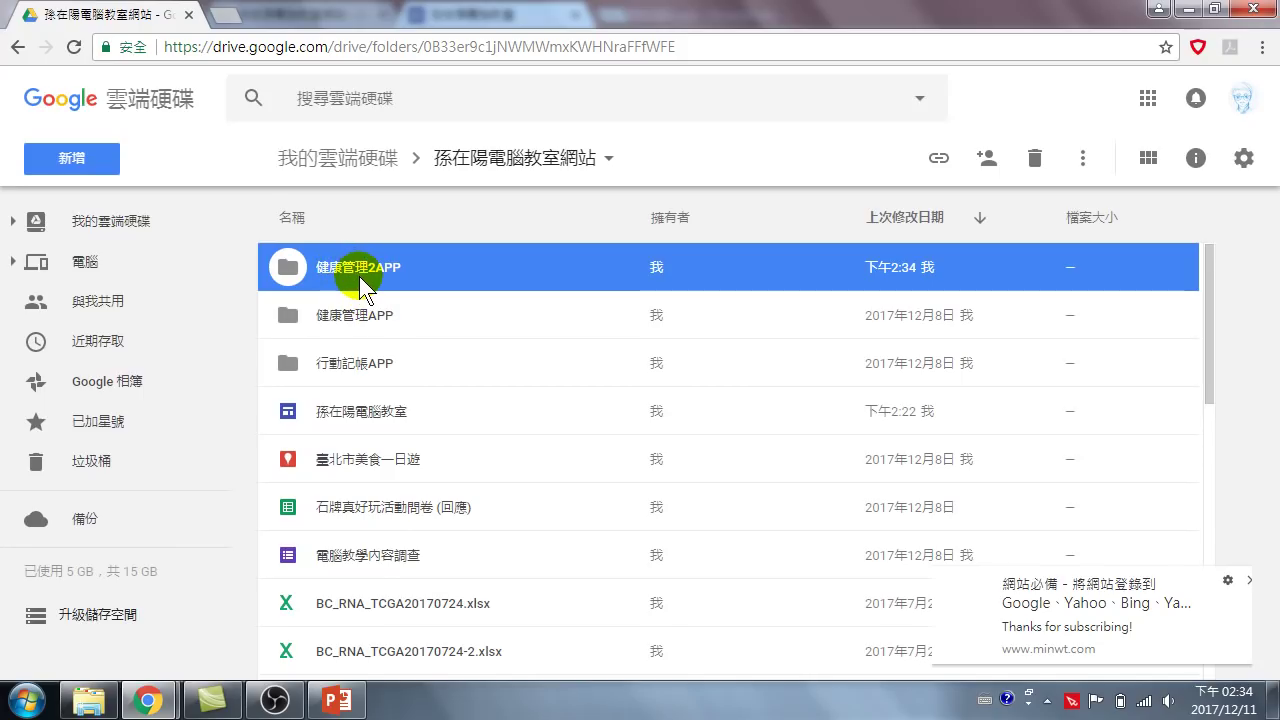
double_click(356, 269)
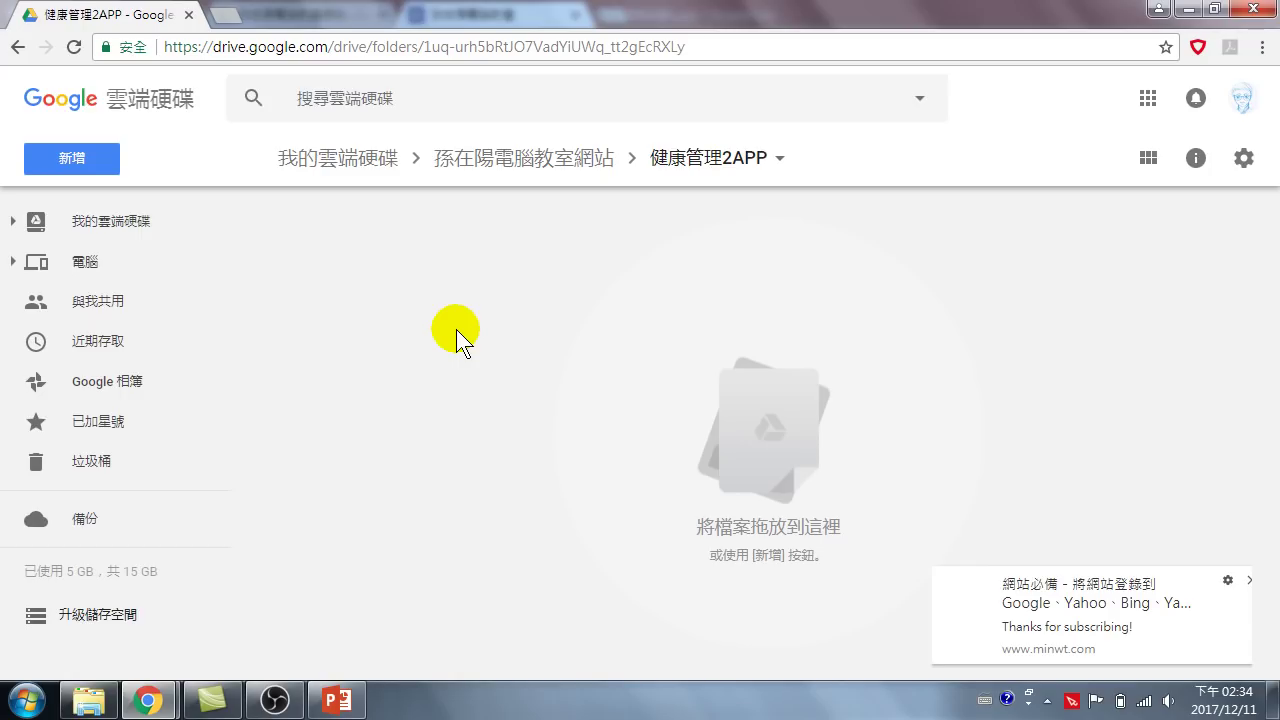
click(76, 158)
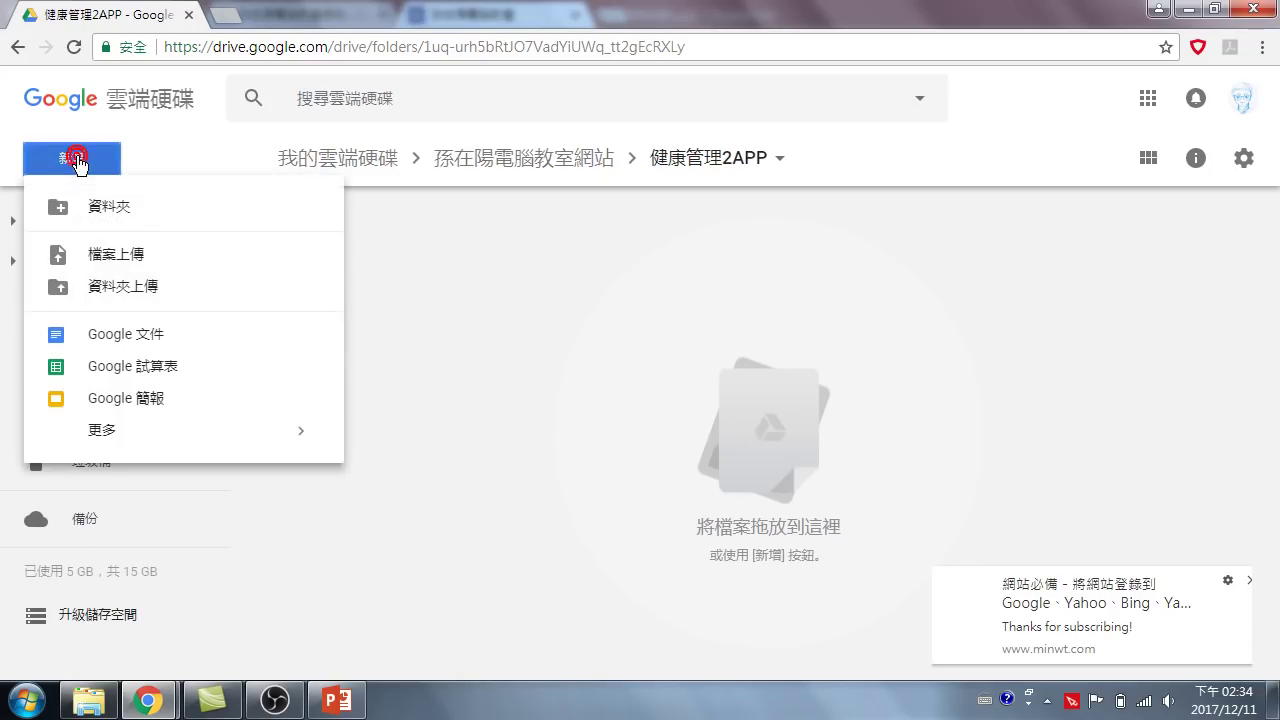
click(170, 374)
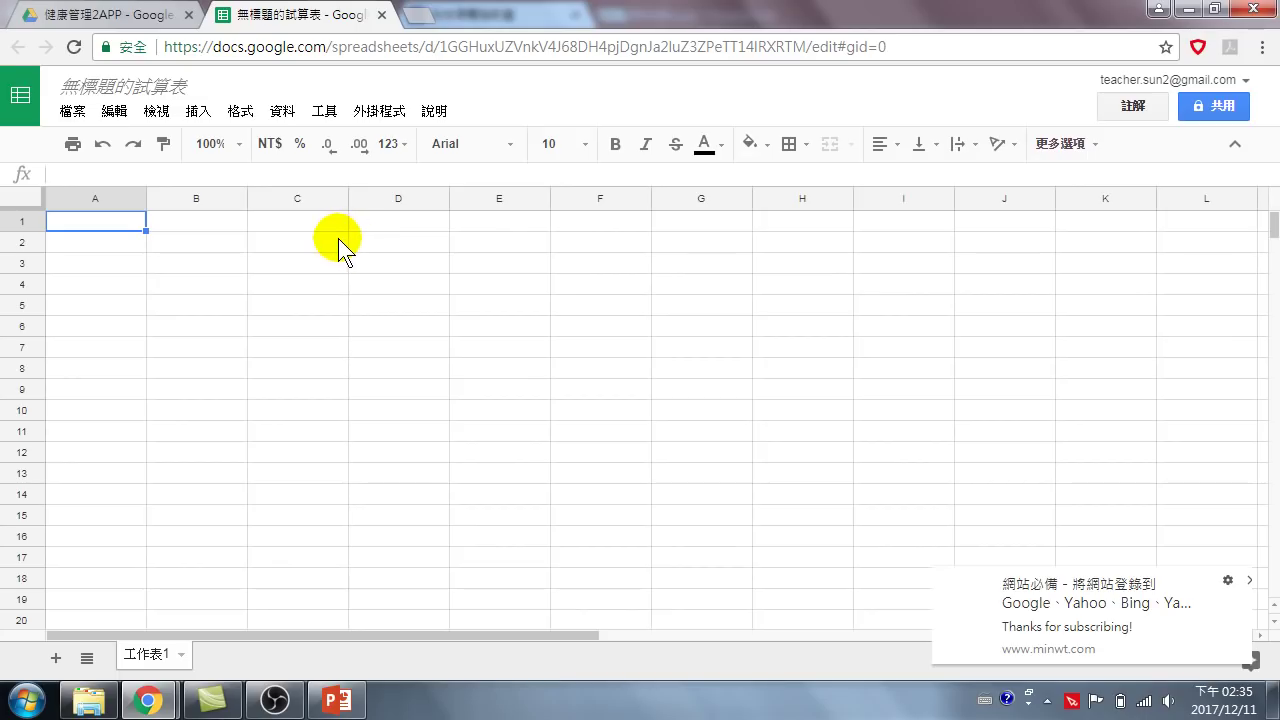
- Rename the untitled spreadsheet as 健康e管理
click(137, 84)
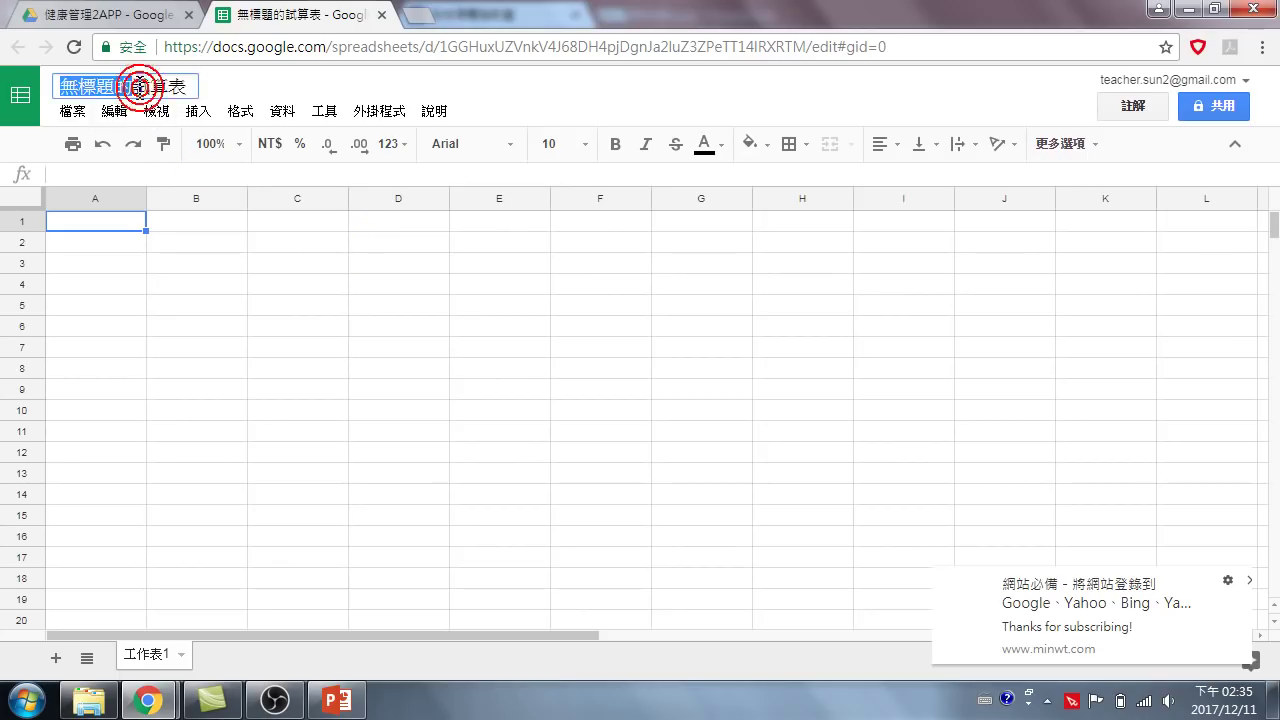
click(187, 88)
drag(187, 88, 55, 87)
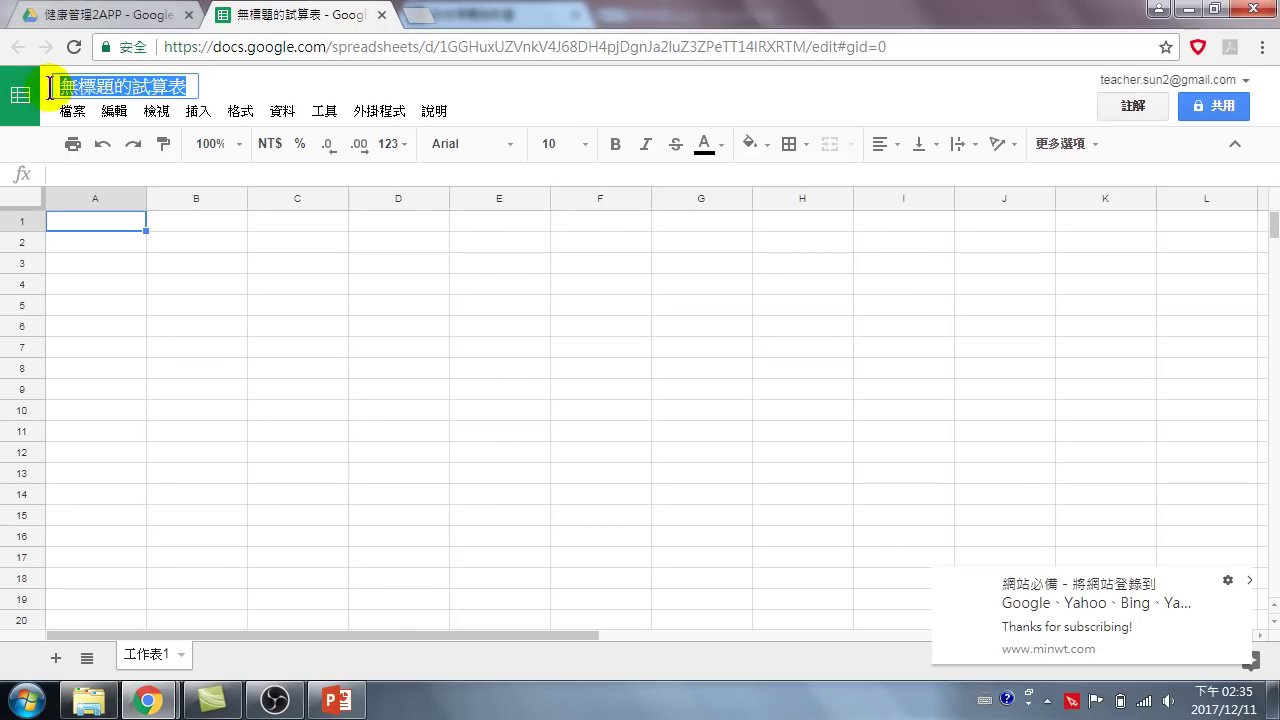
key(BackSpace)
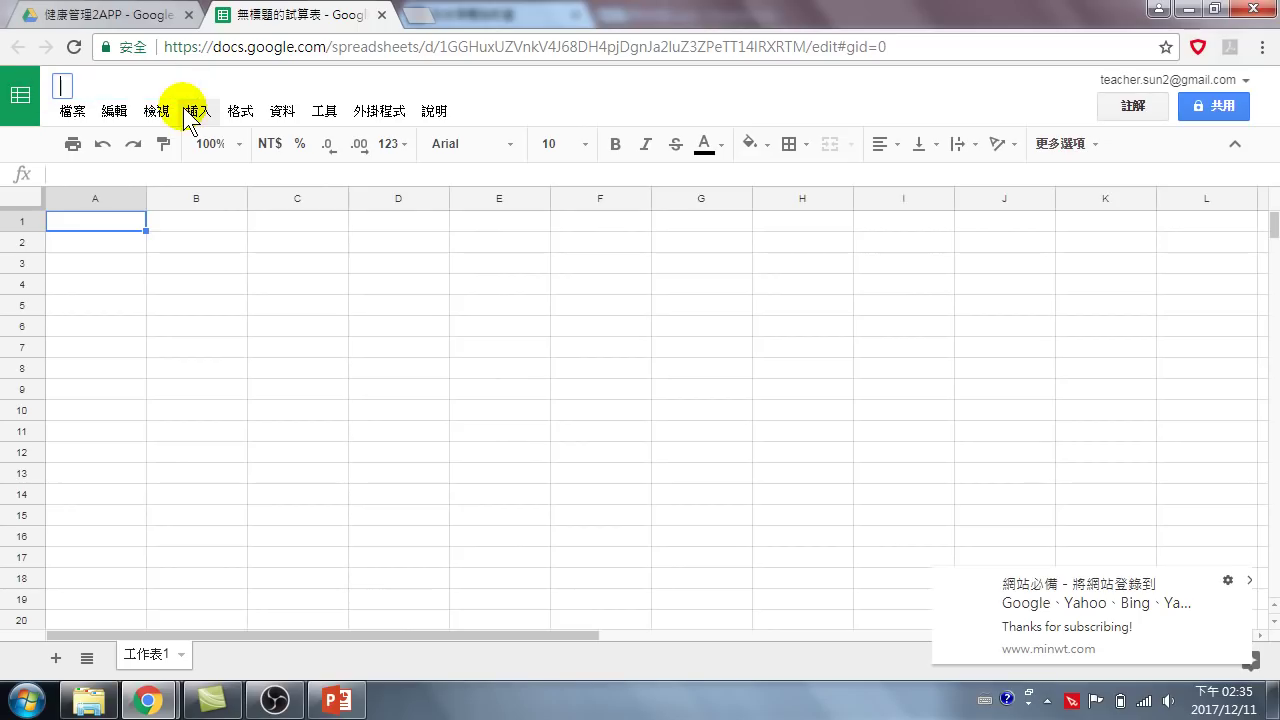
key(ctrl+space)
text(健)
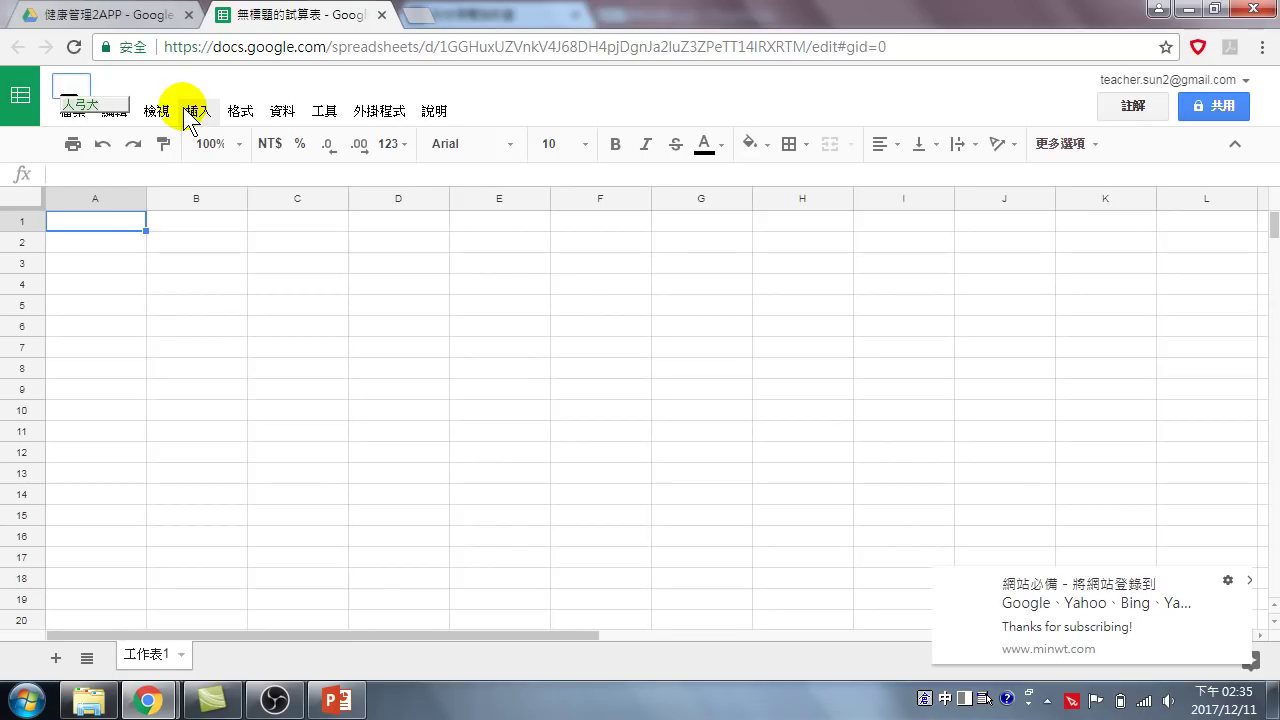
text(康管)
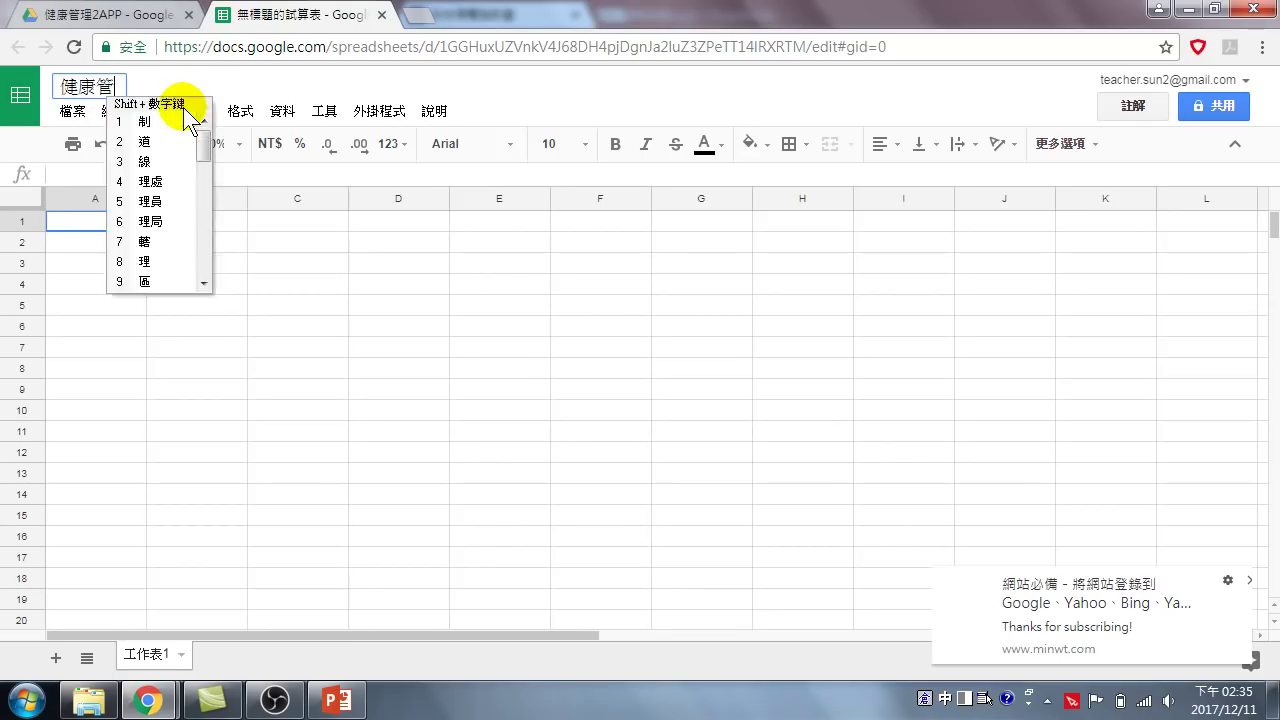
text(理)
key(Escape)
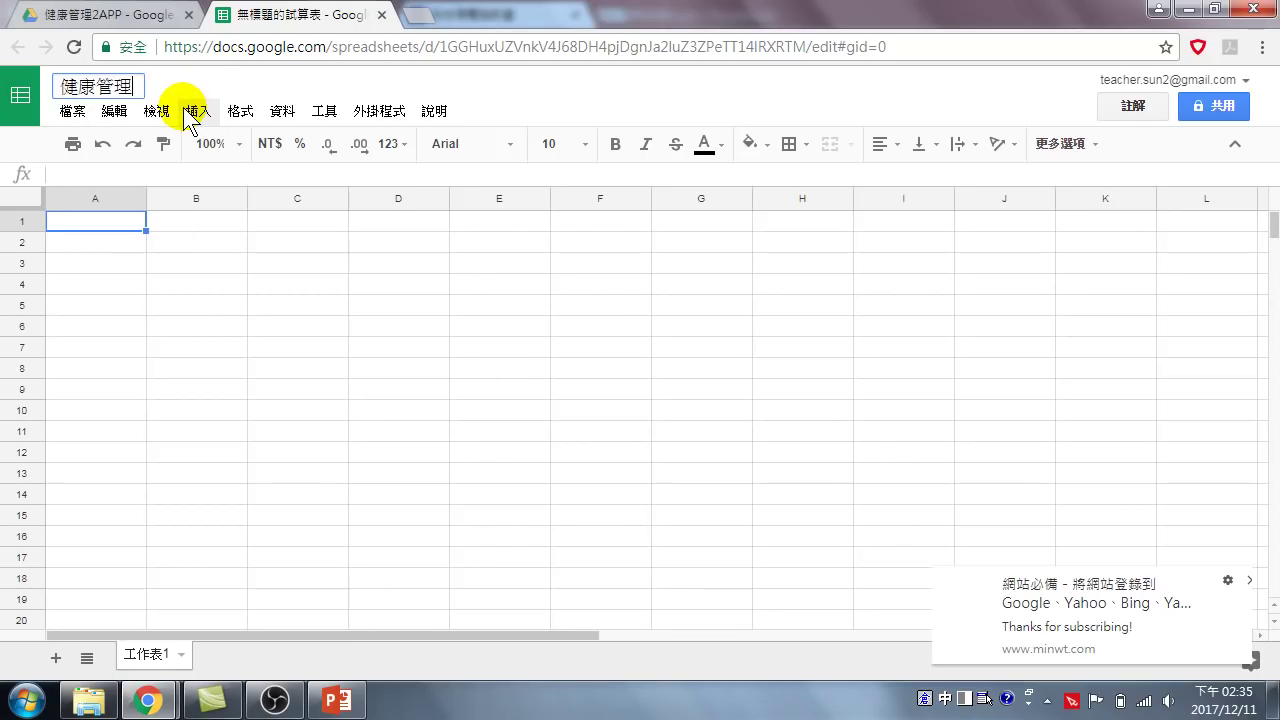
key(BackSpace)
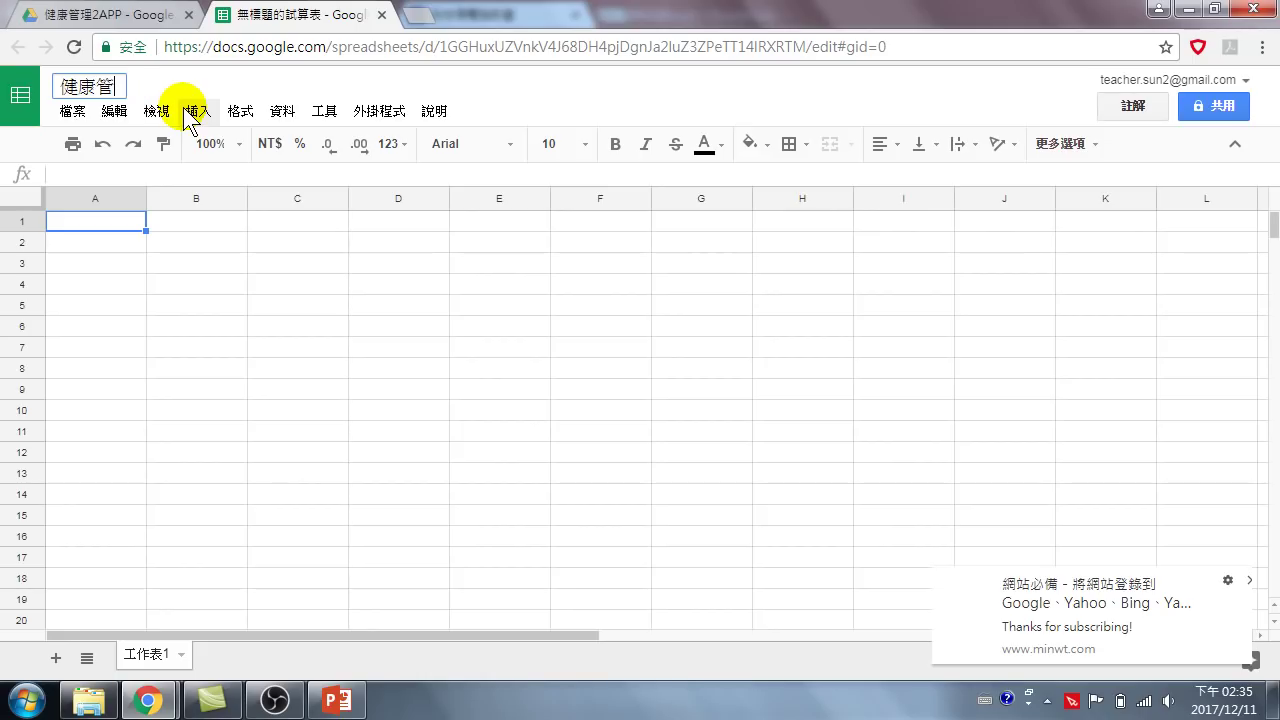
key(BackSpace)
key(BackSpace)
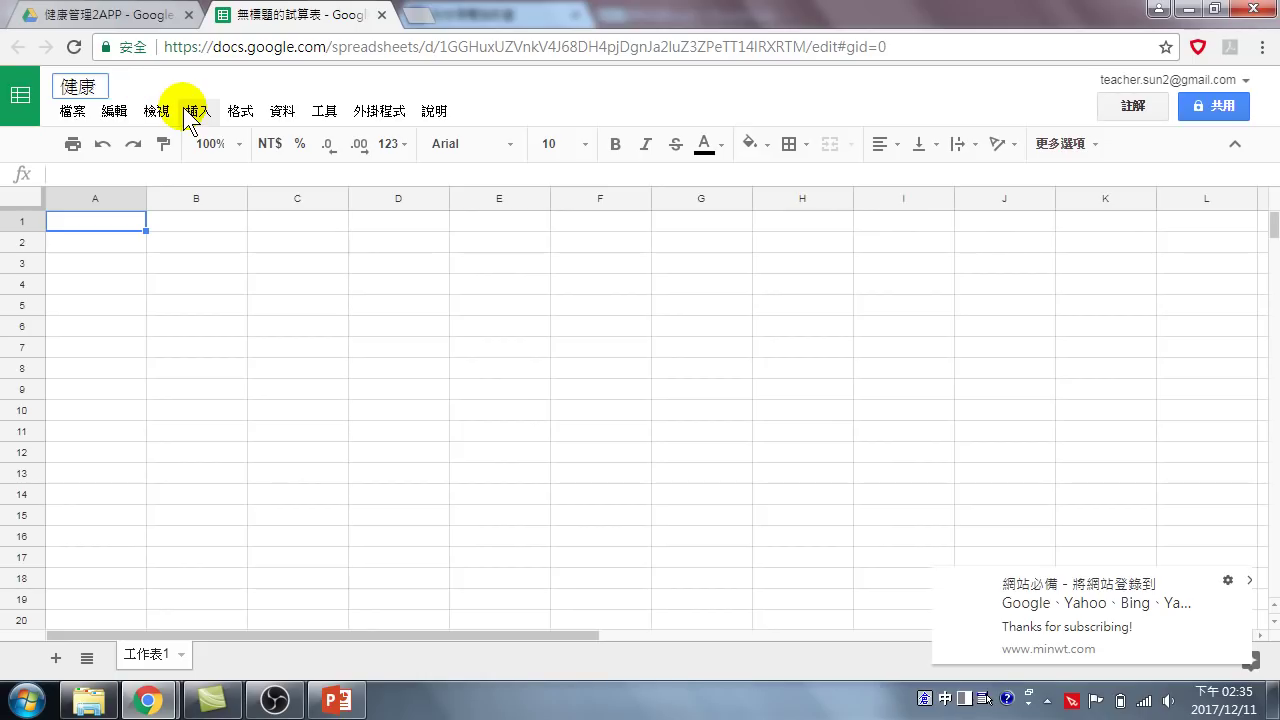
text(e)
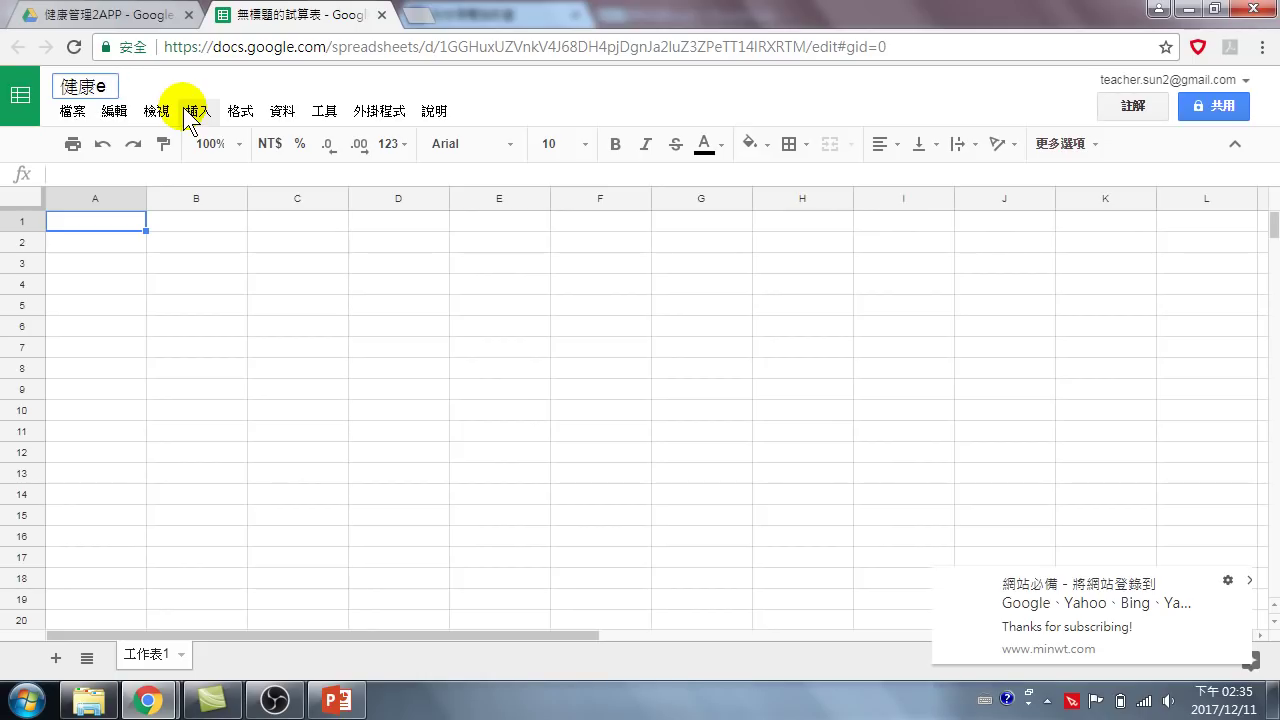
text(管理)
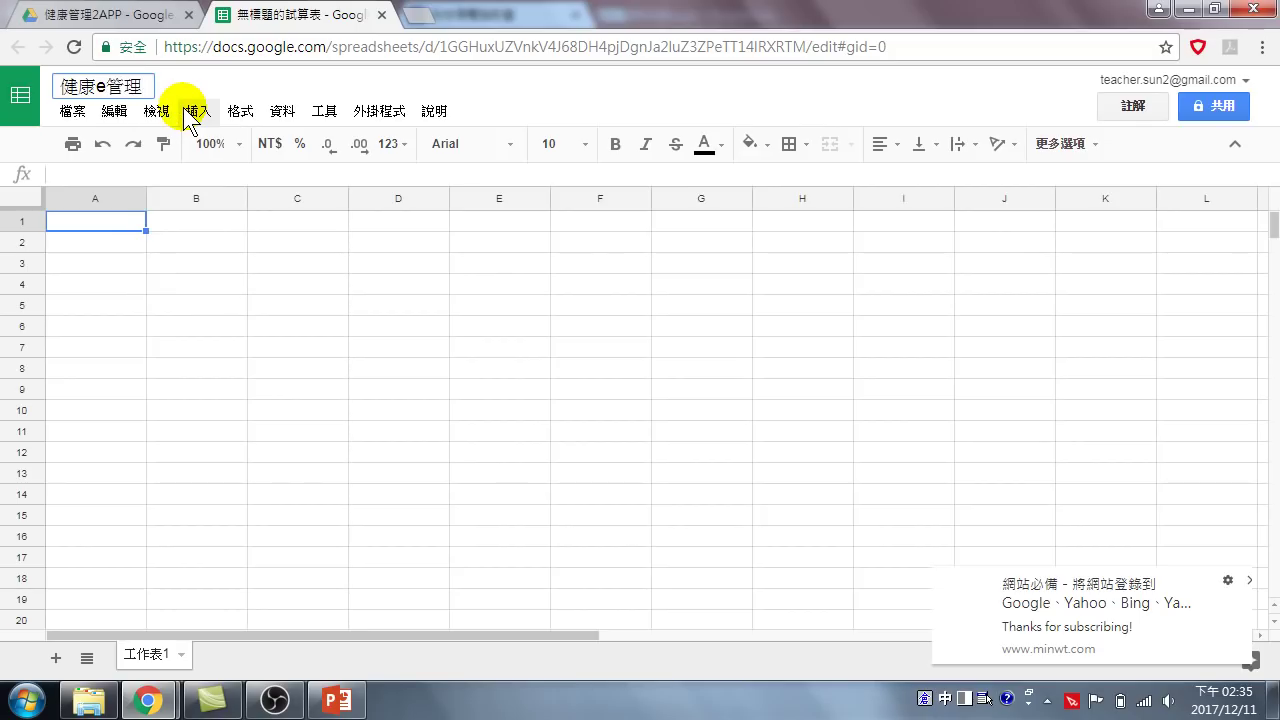
key(ctrl+space)
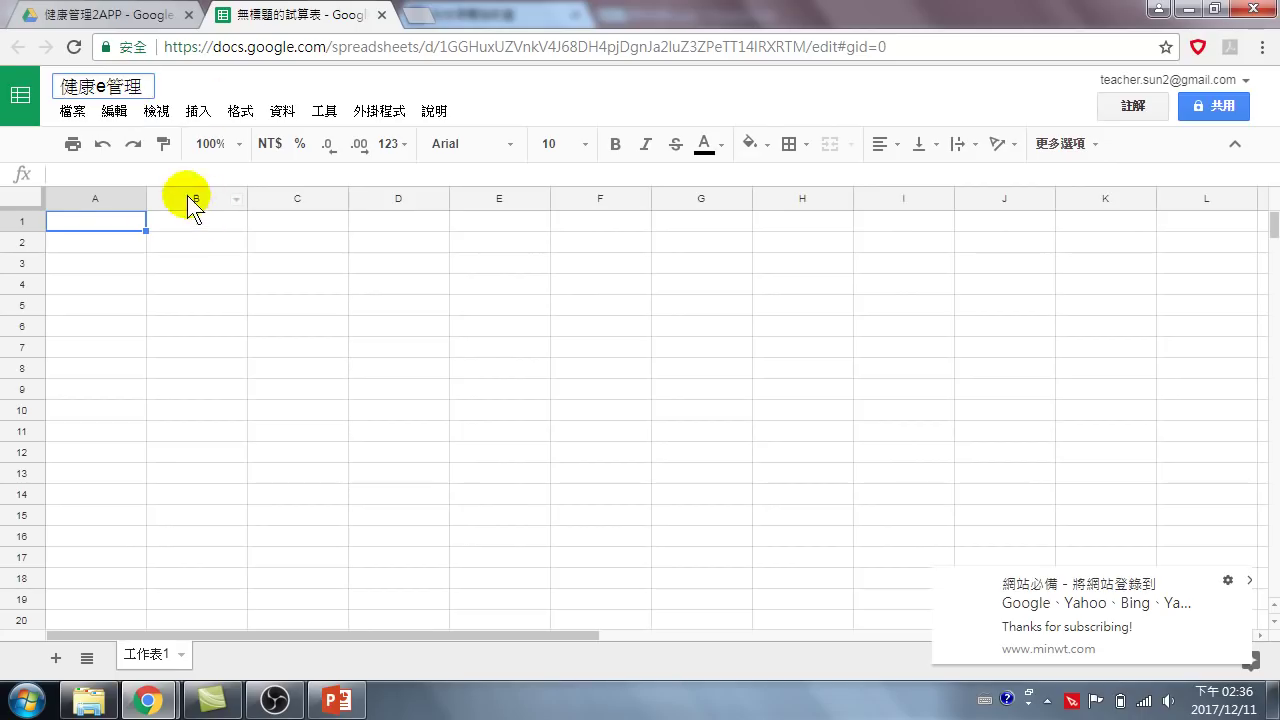
click(117, 225)
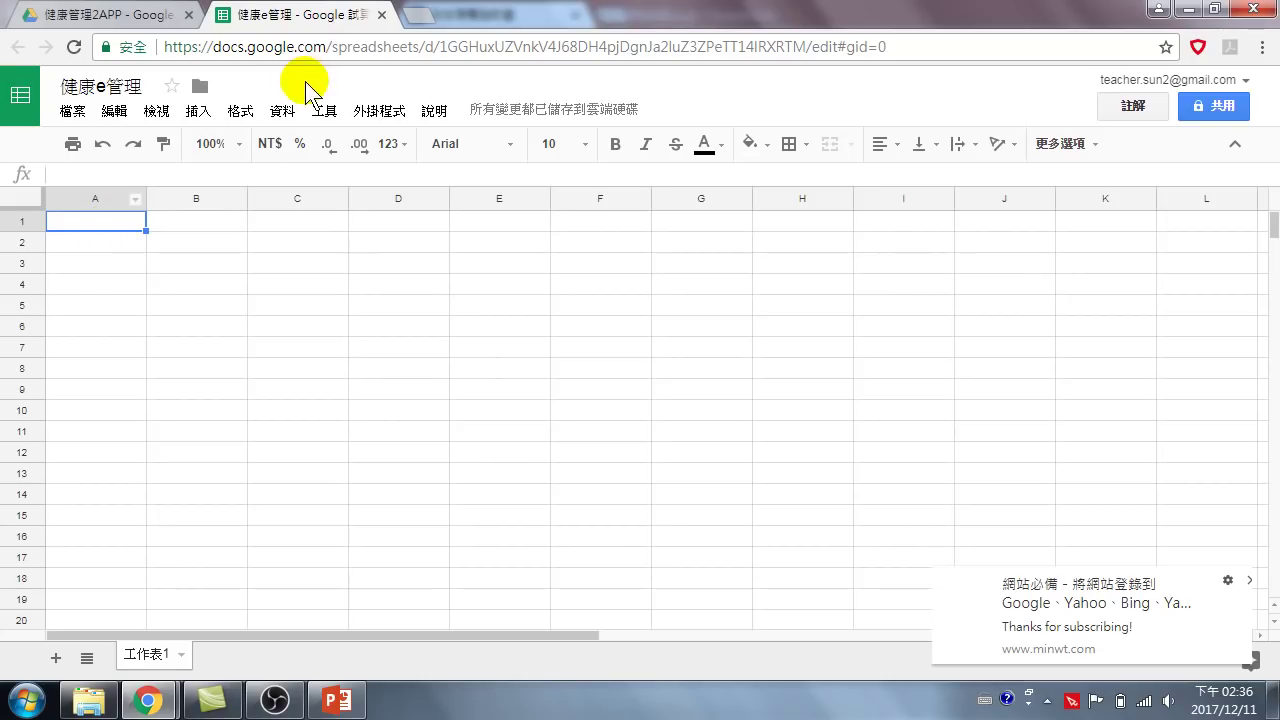
- Create a linked form from the 健康e管理 spreadsheet and close the spreadsheet
click(322, 111)
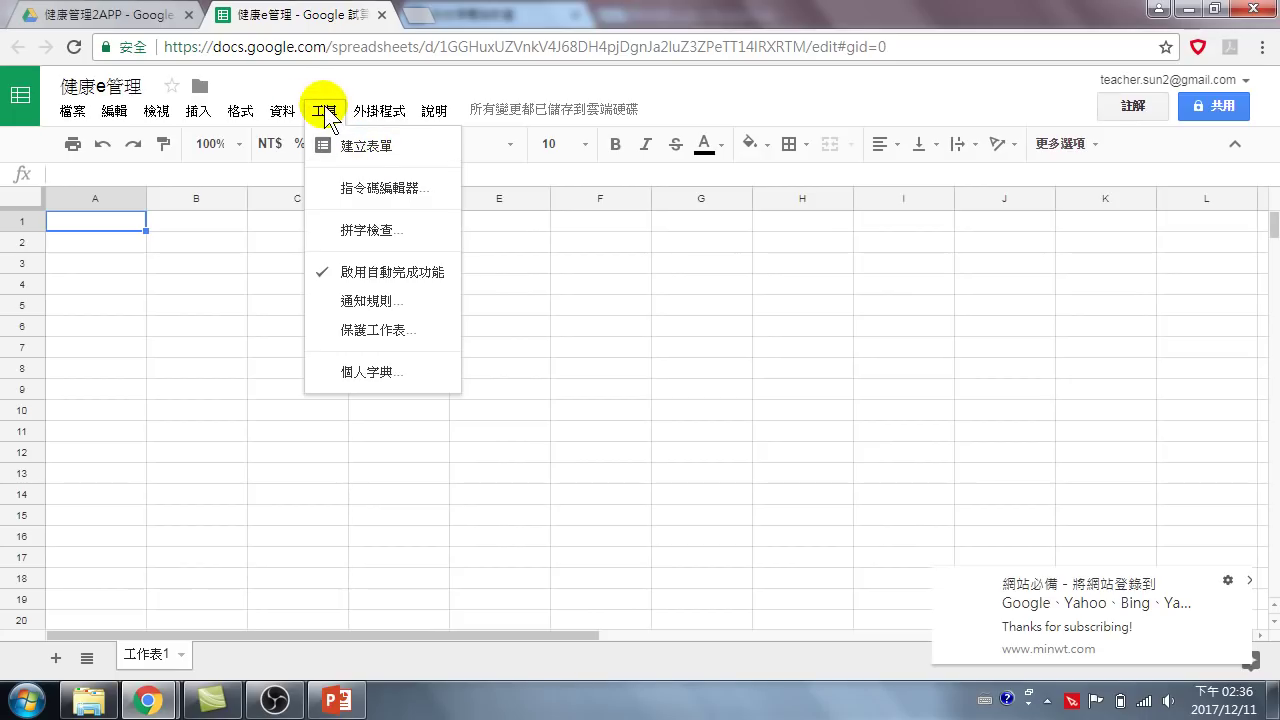
click(366, 150)
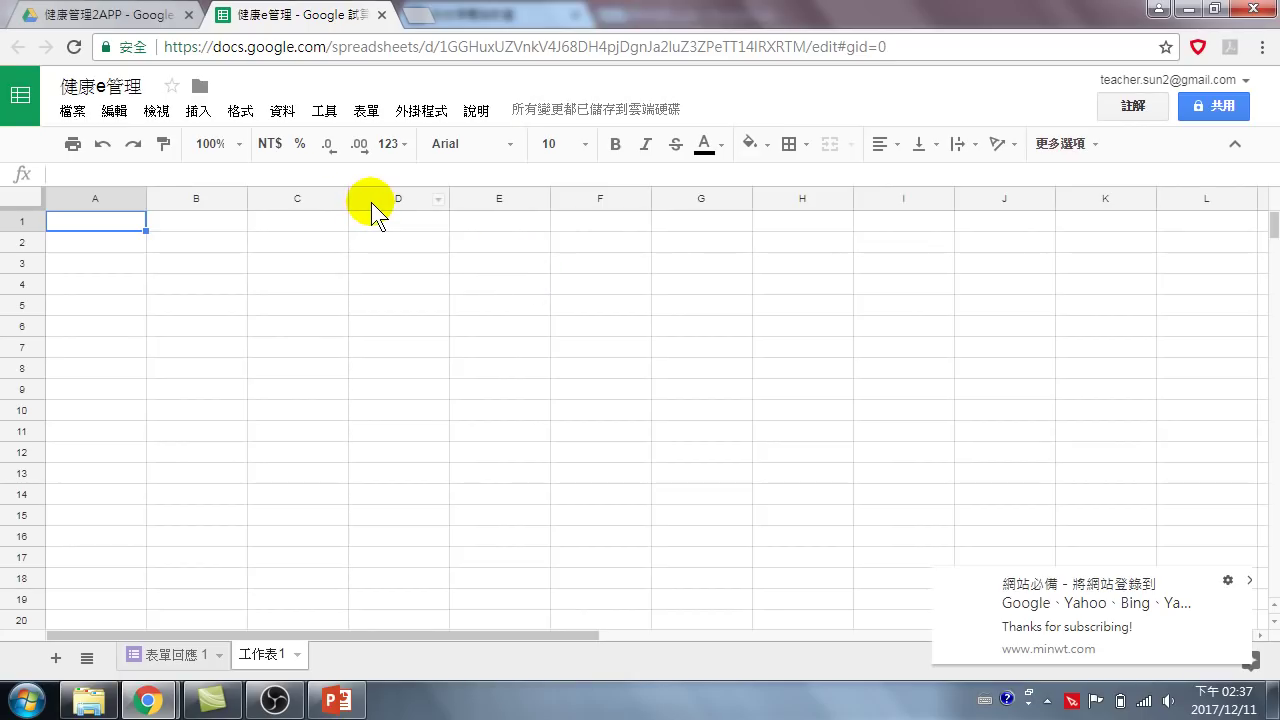
click(382, 15)
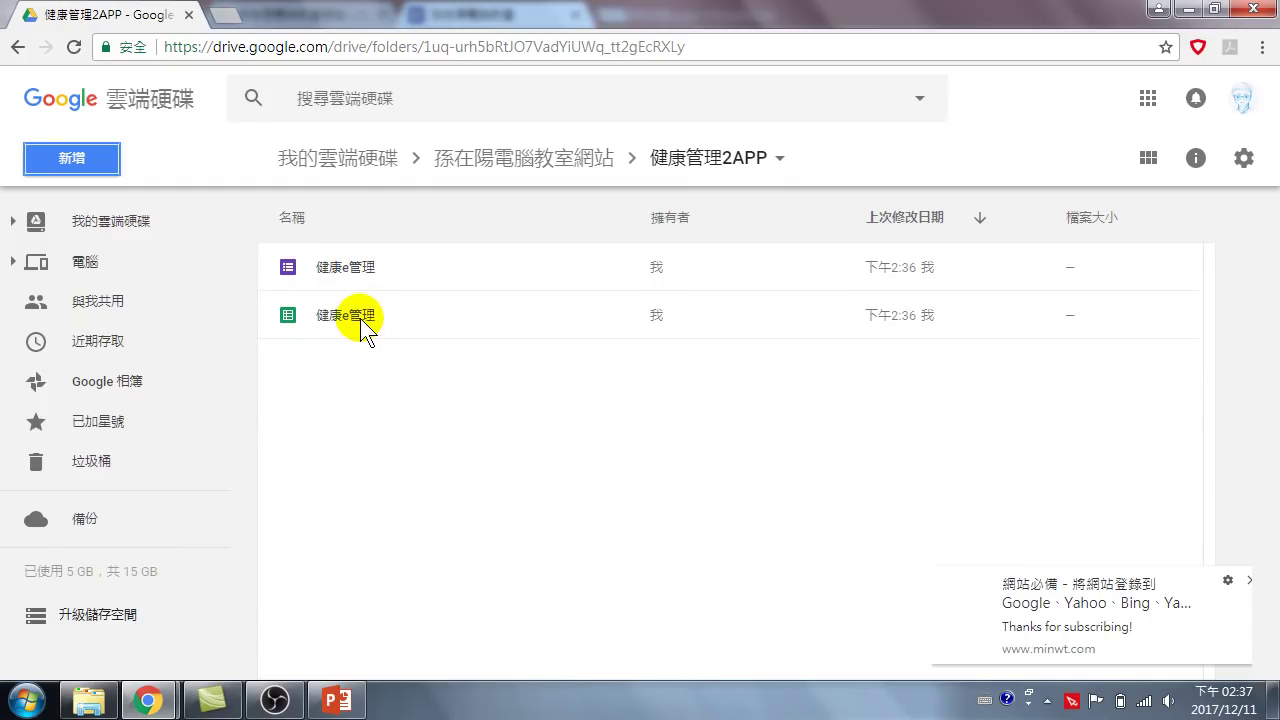
- Open the 健康e管理 form from the 健康管理2APP folder and place the cursor in its description
click(390, 271)
click(389, 315)
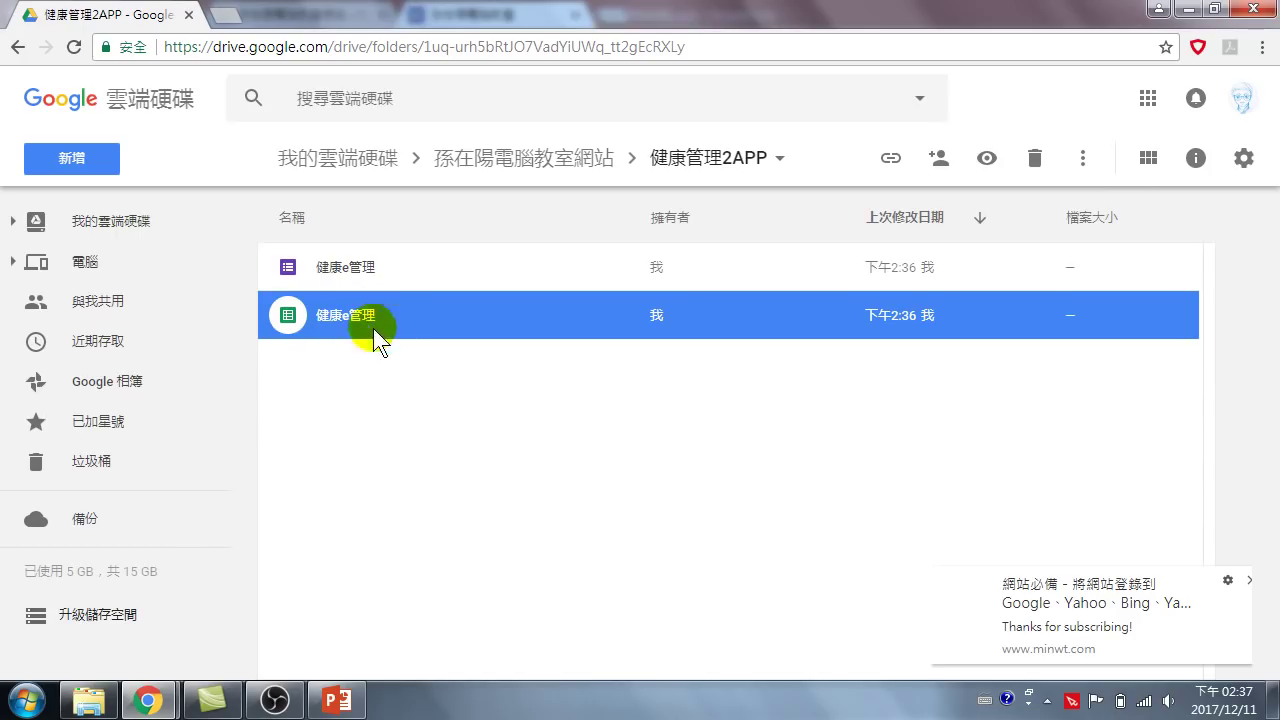
click(351, 270)
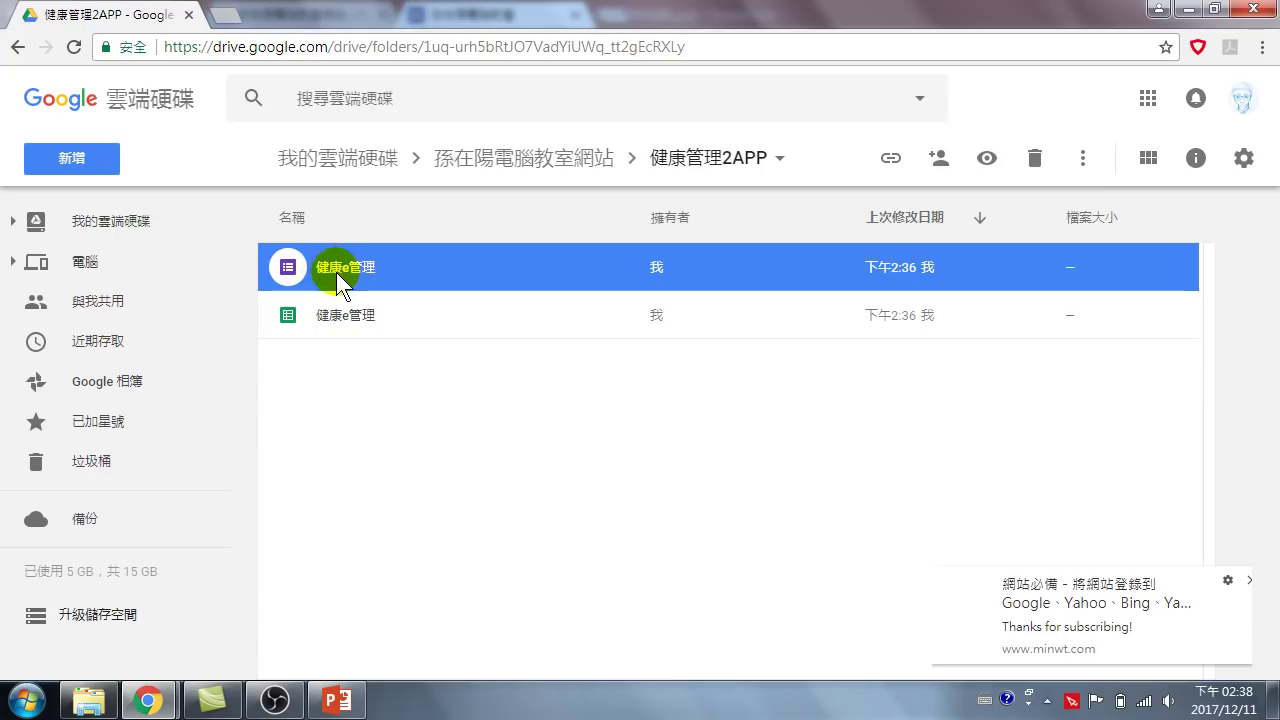
double_click(348, 268)
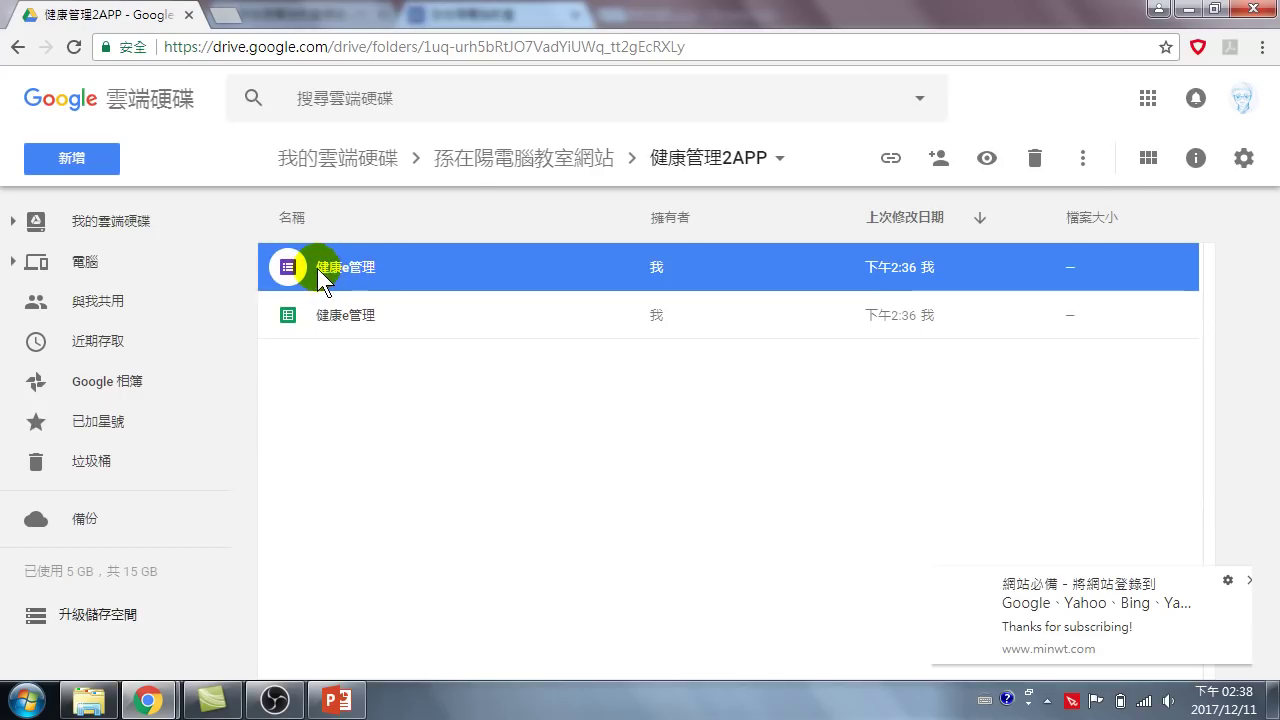
double_click(347, 268)
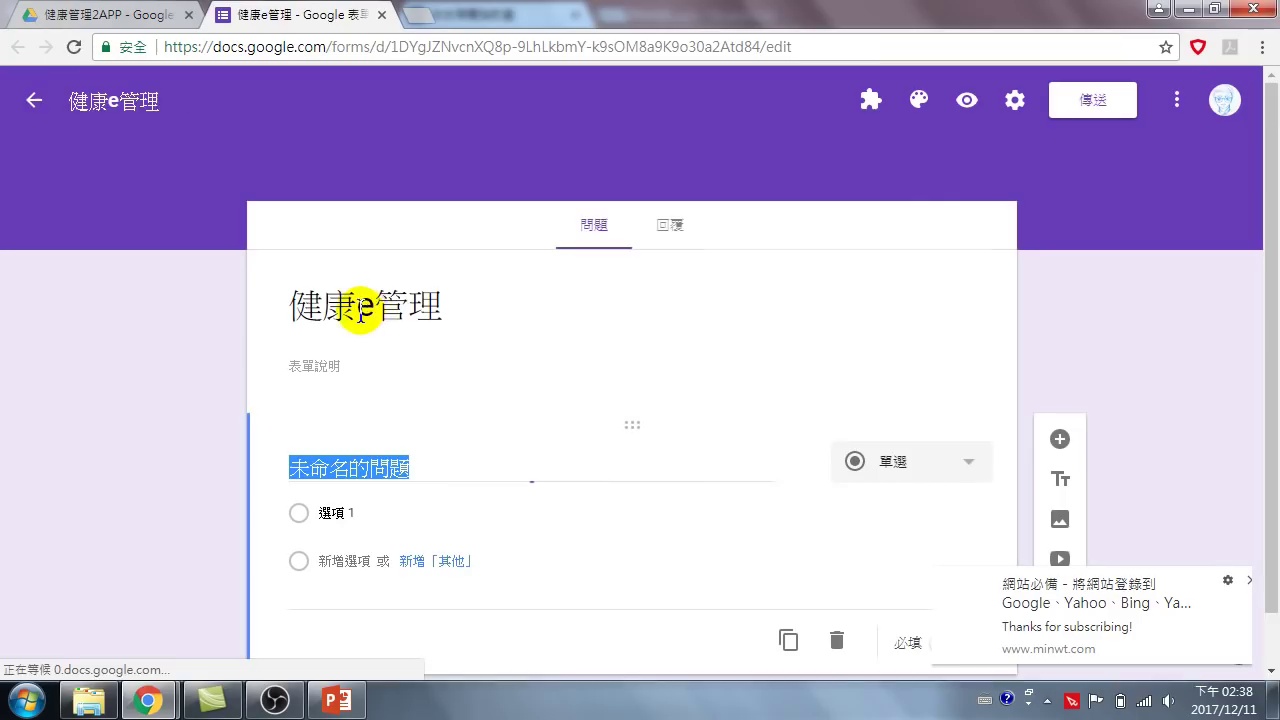
click(293, 367)
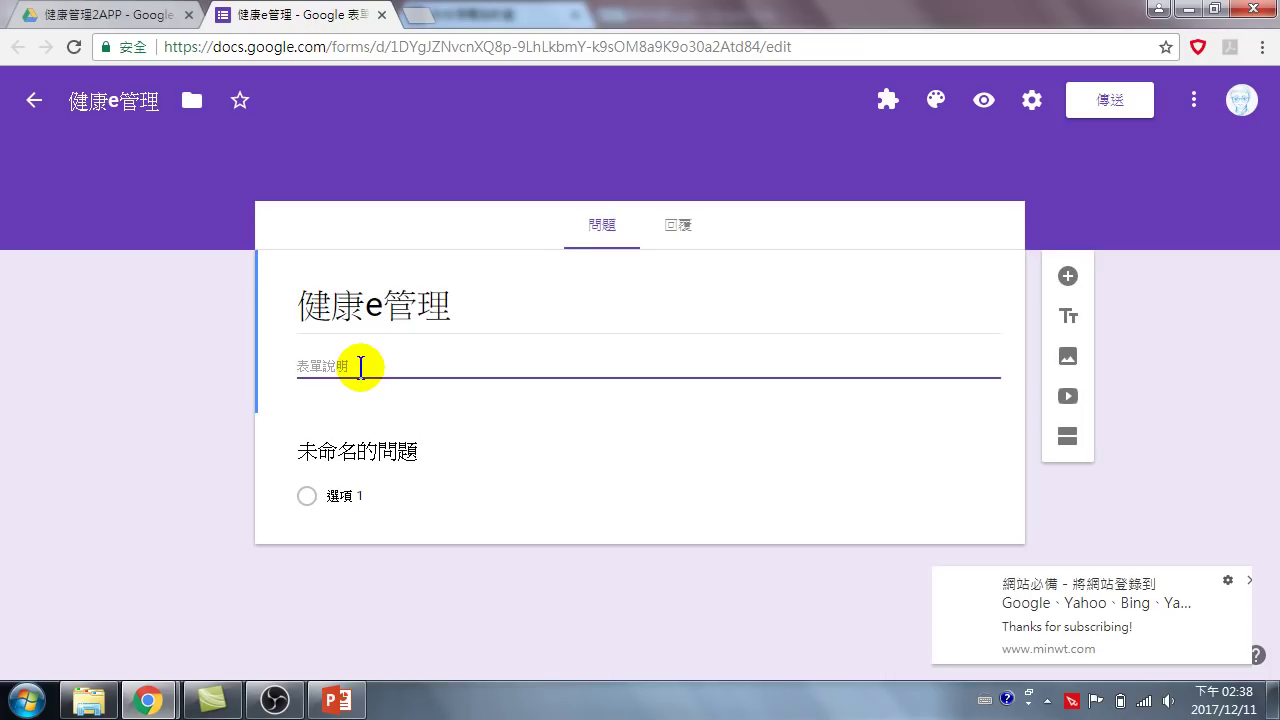
text(d)
key(BackSpace)
key(ctrl+shift)
text(grb)
key(space)
text(11mok)
key(space)
text(1hodqn)
key(space)
key(1)
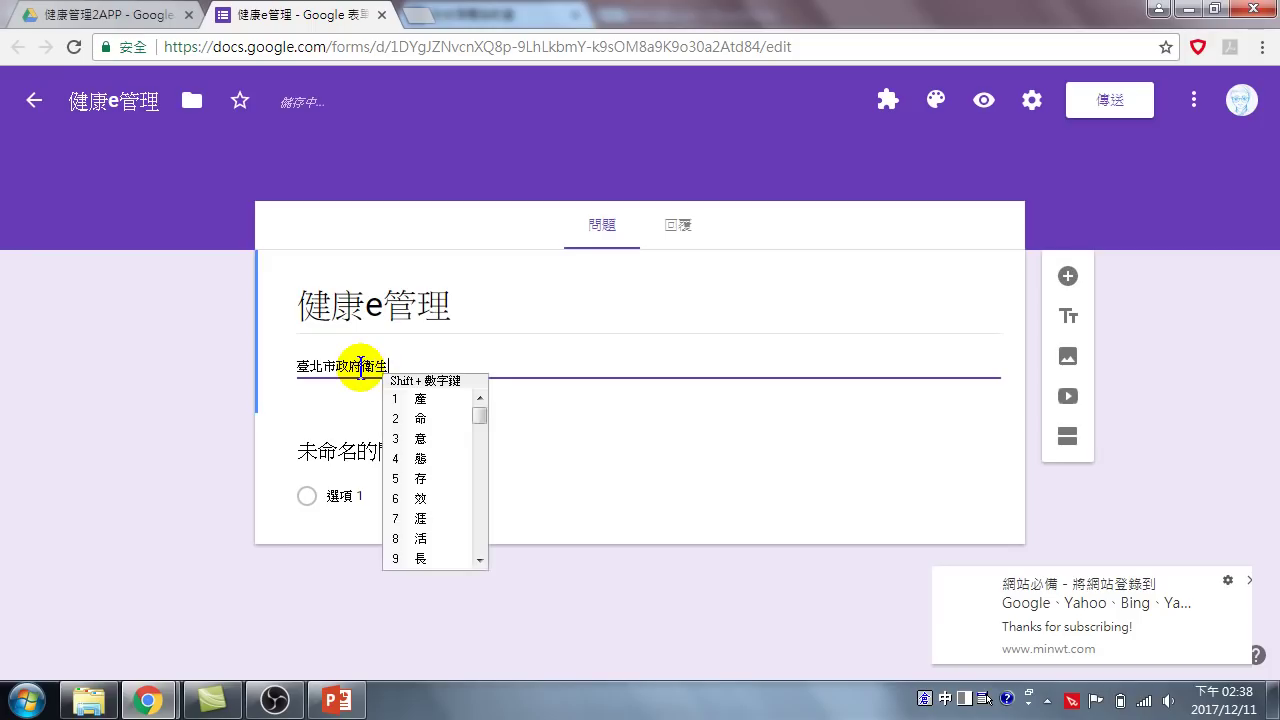
key(BackSpace)
key(BackSpace)
key(BackSpace)
key(BackSpace)
key(BackSpace)
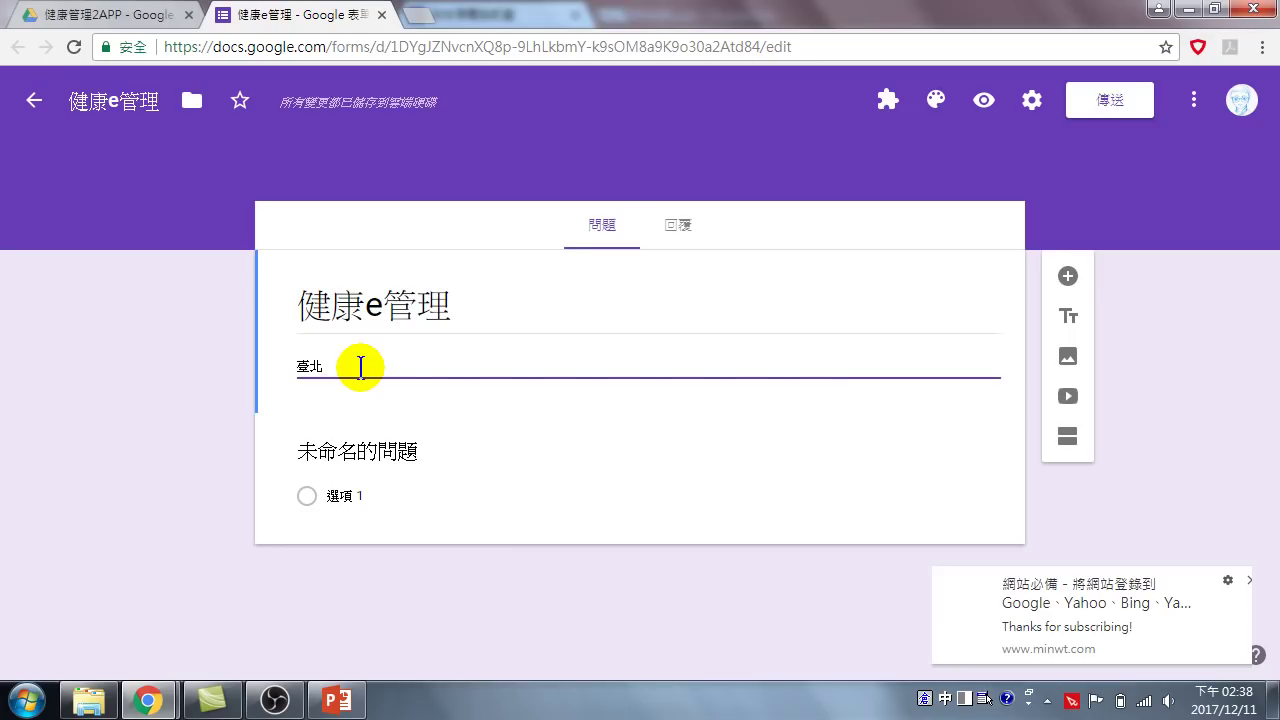
key(BackSpace)
key(BackSpace)
- Write the form description 收集自己的健康資訊，自評健康等級，今天開始一起關心自己的健康。
text(收集)
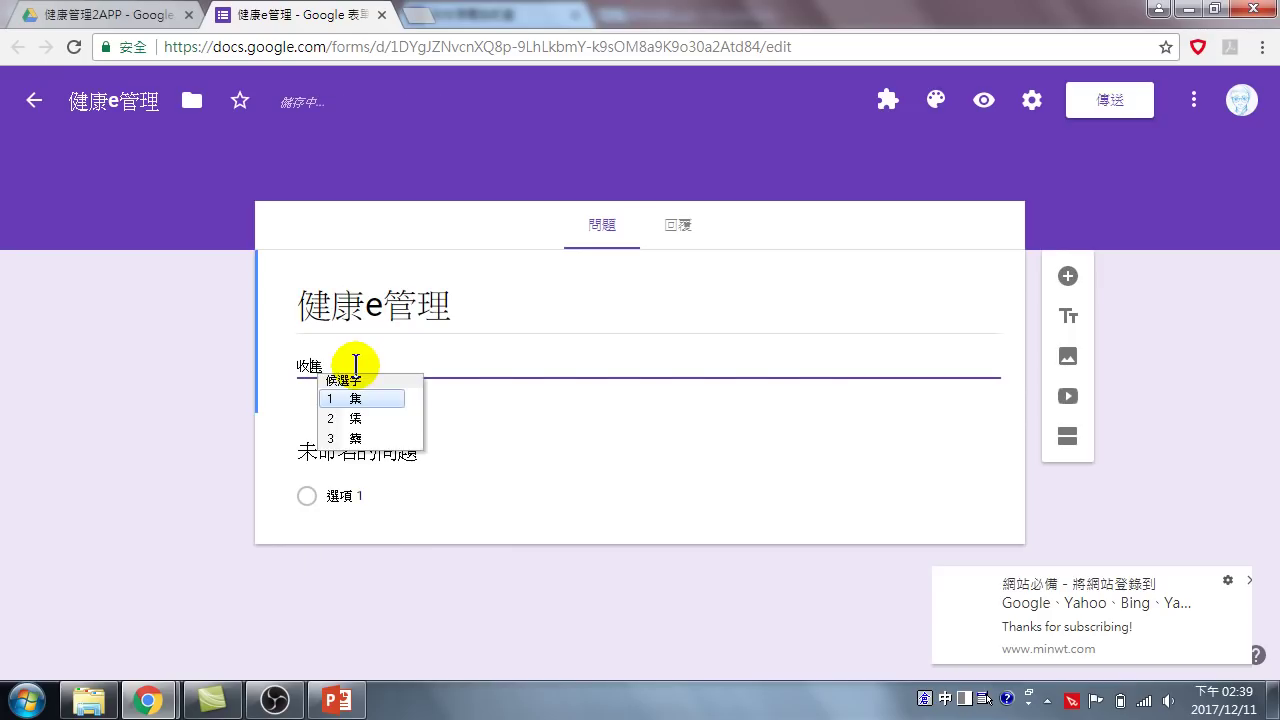
text(自己的)
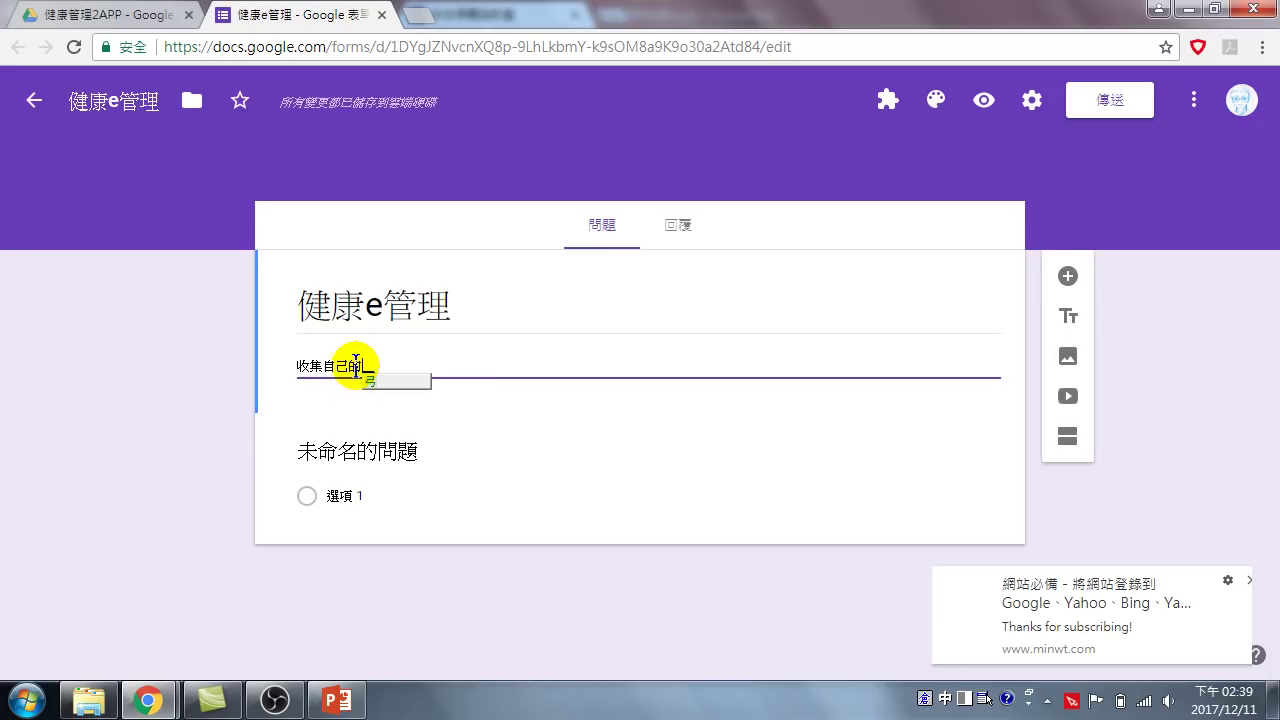
text(健)
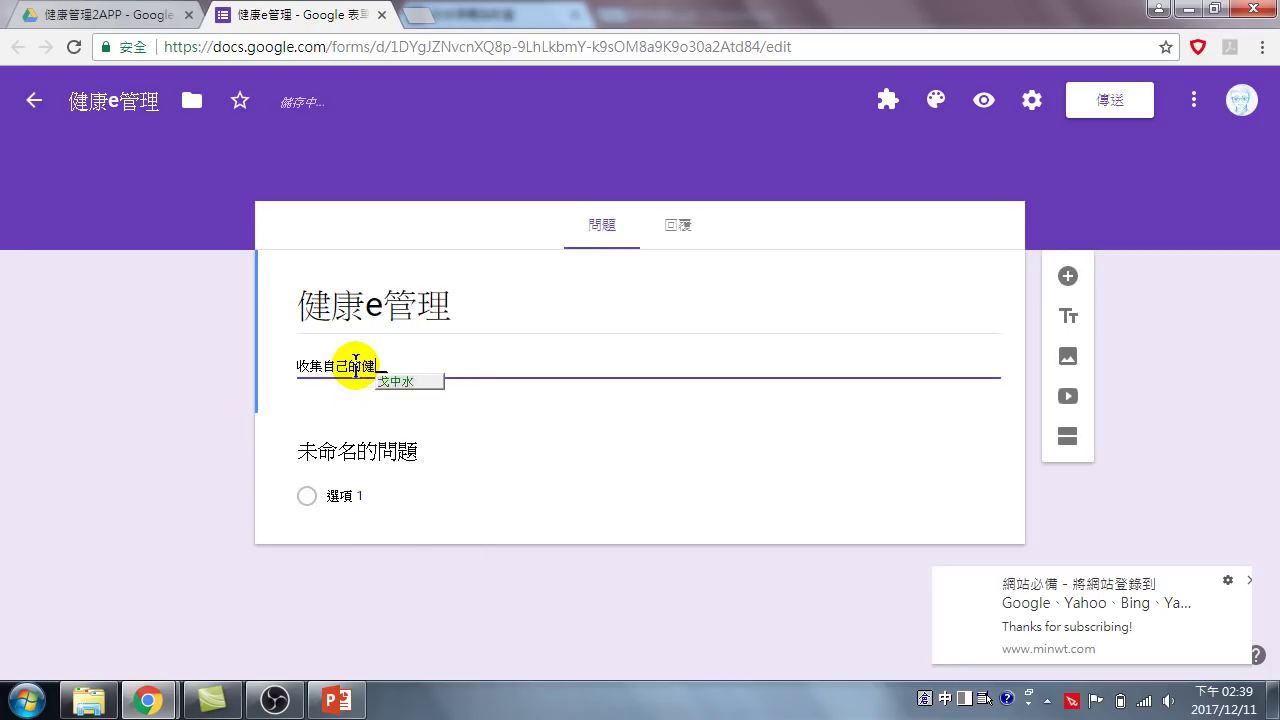
text(康資訊)
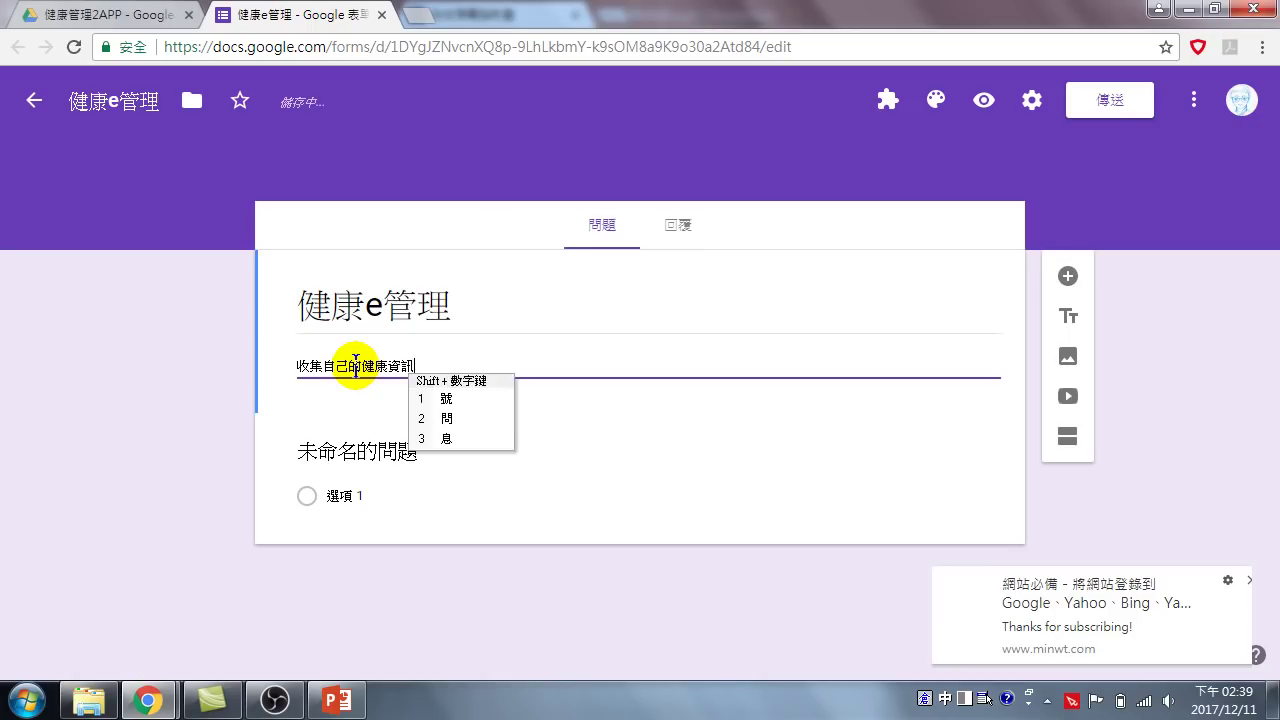
text(，自評)
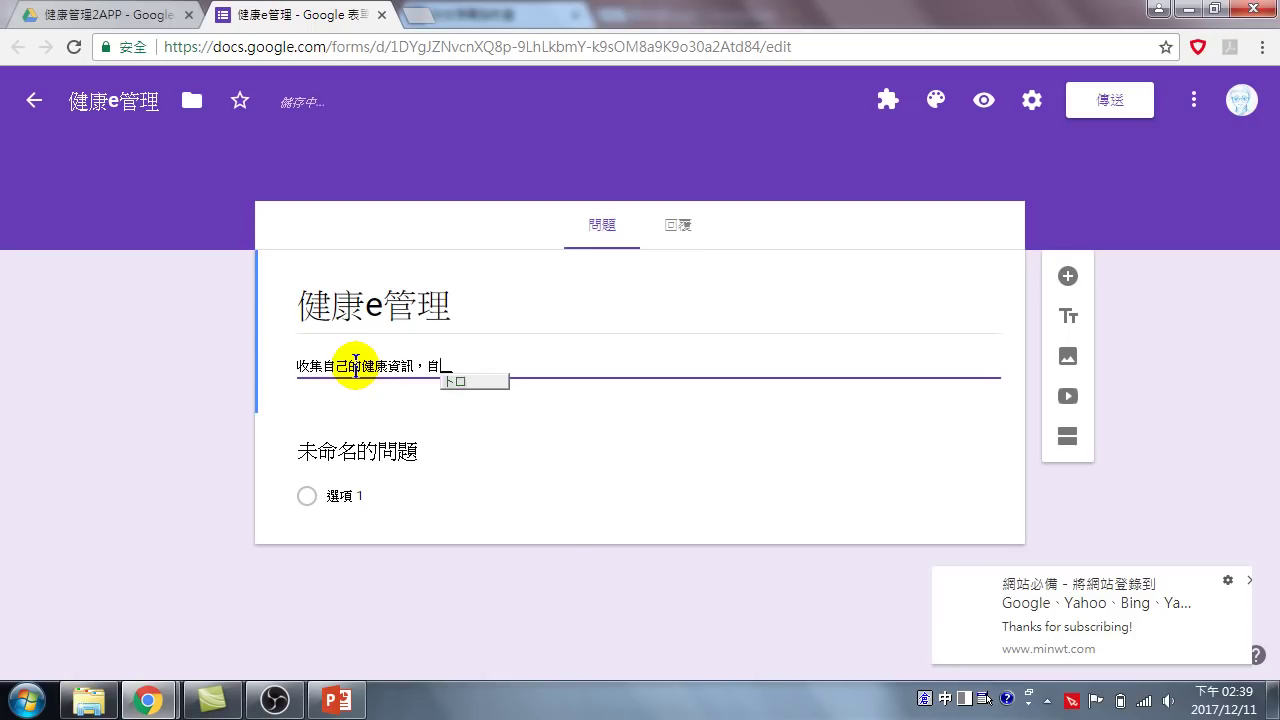
key(space)
text(健康)
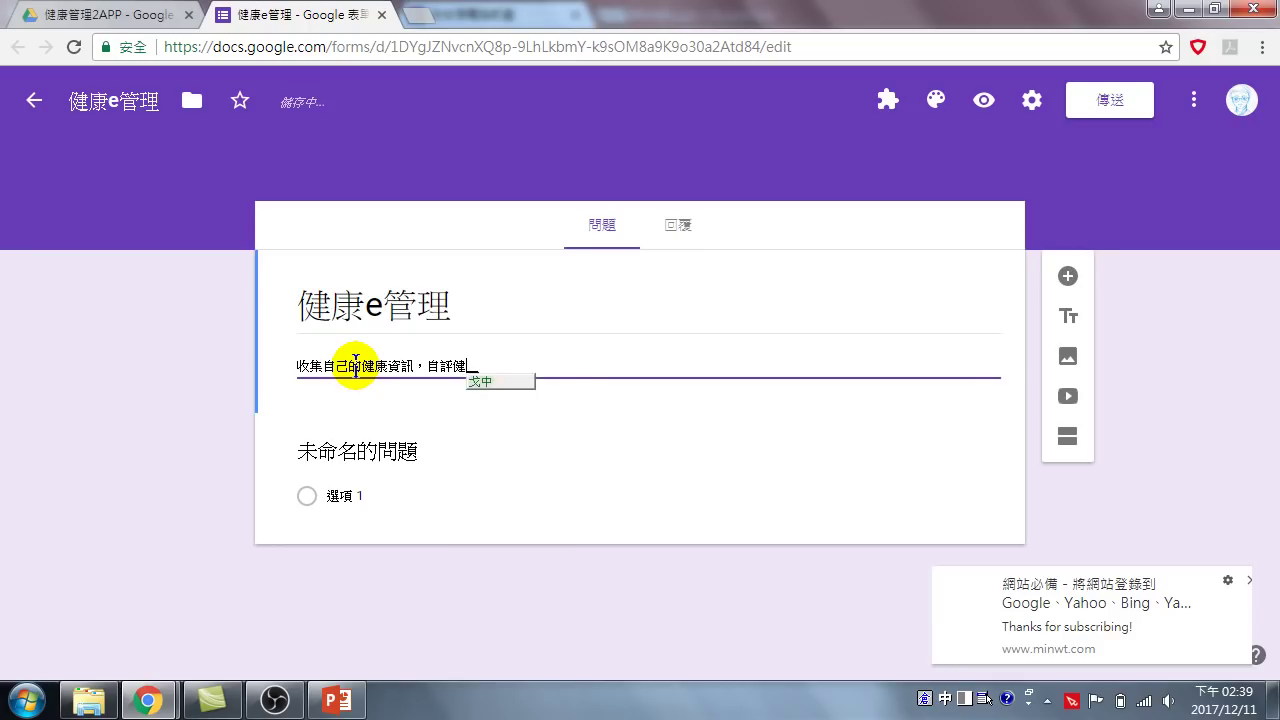
text(等)
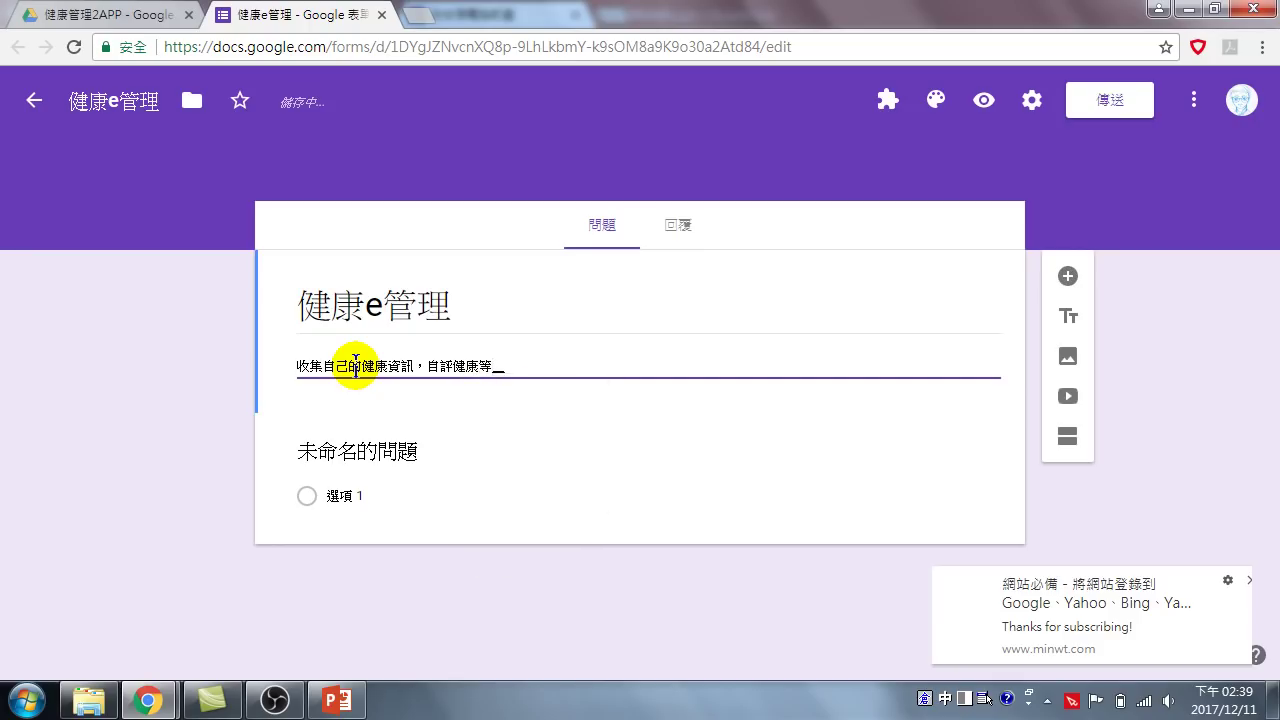
text(級，今)
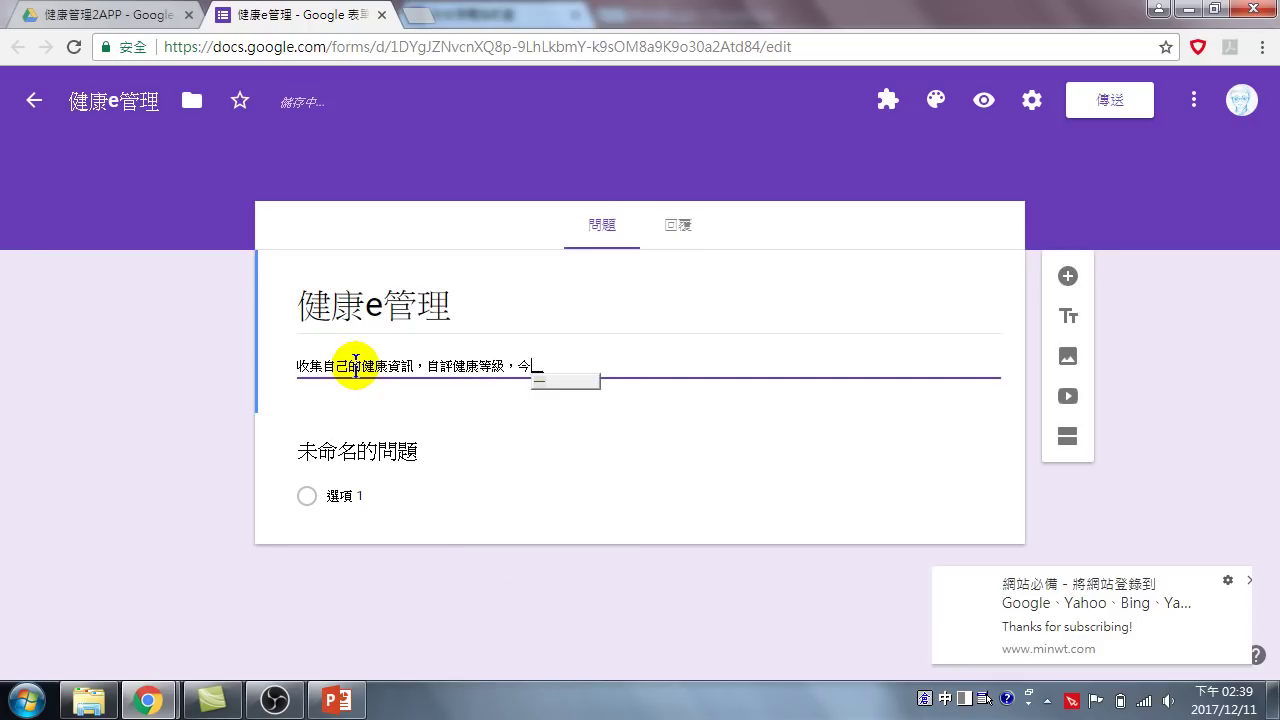
text(天開)
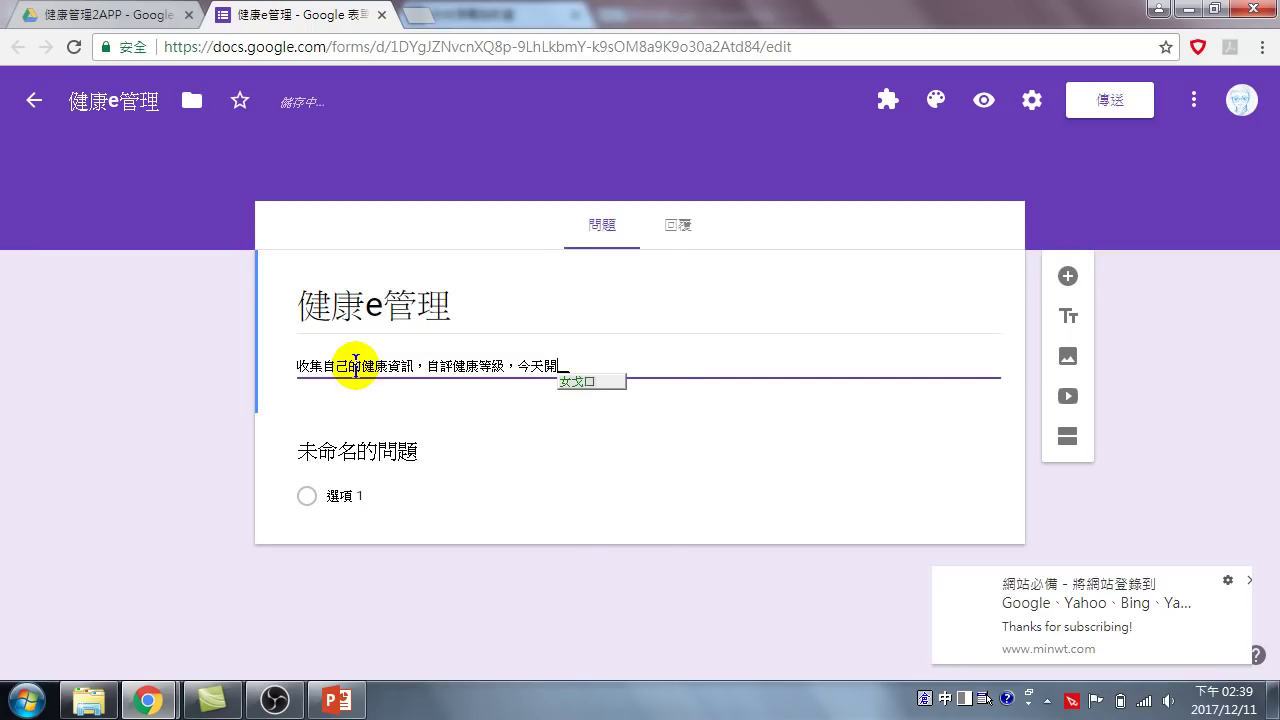
text(始一起)
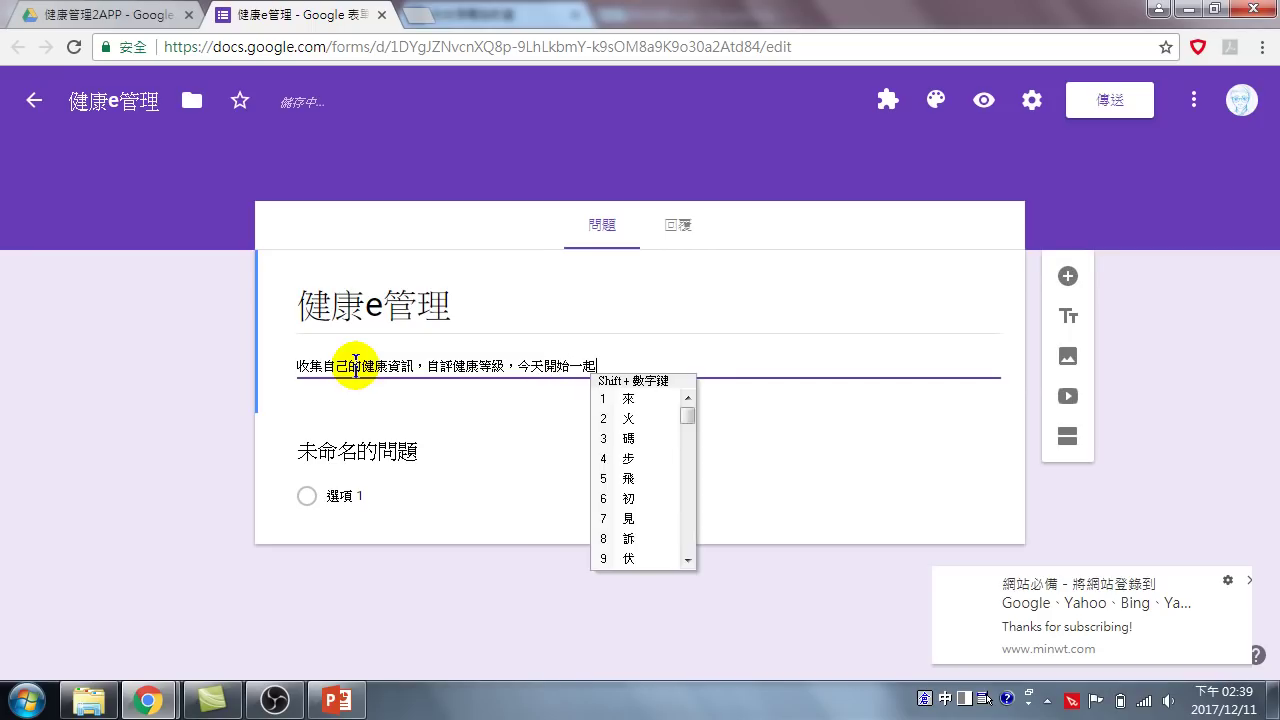
text(關心)
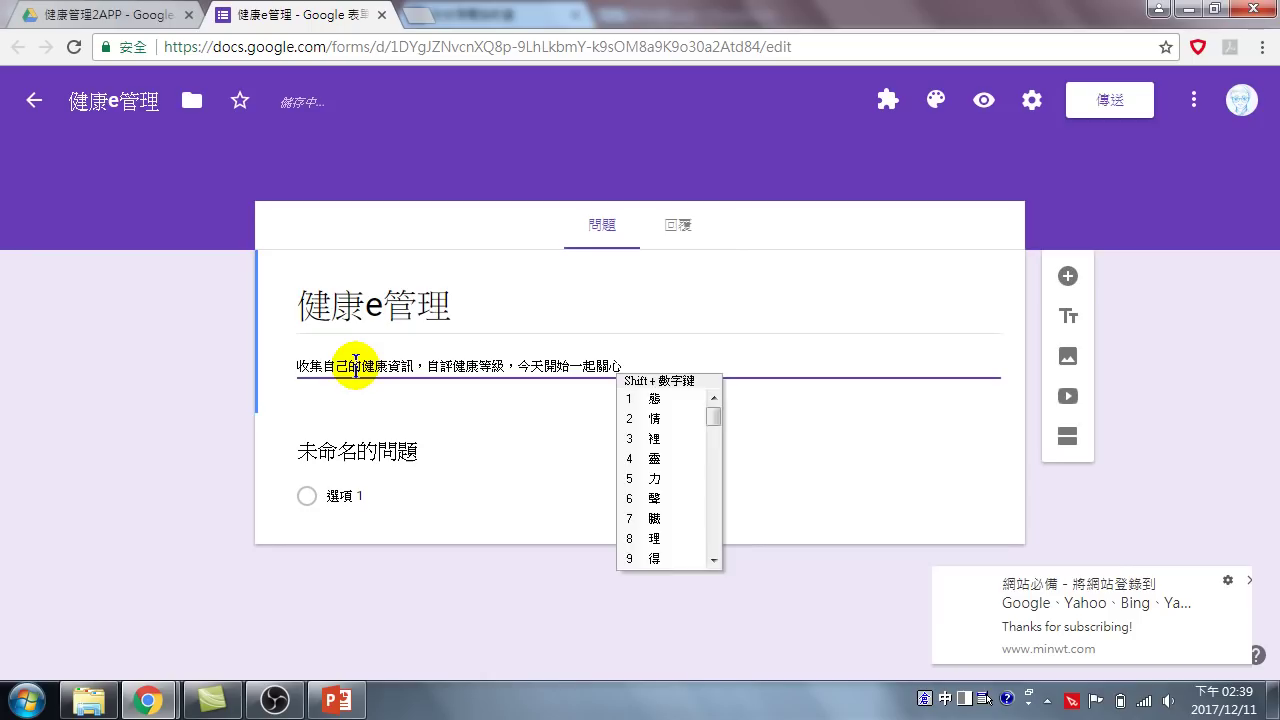
text(自己的健康。)
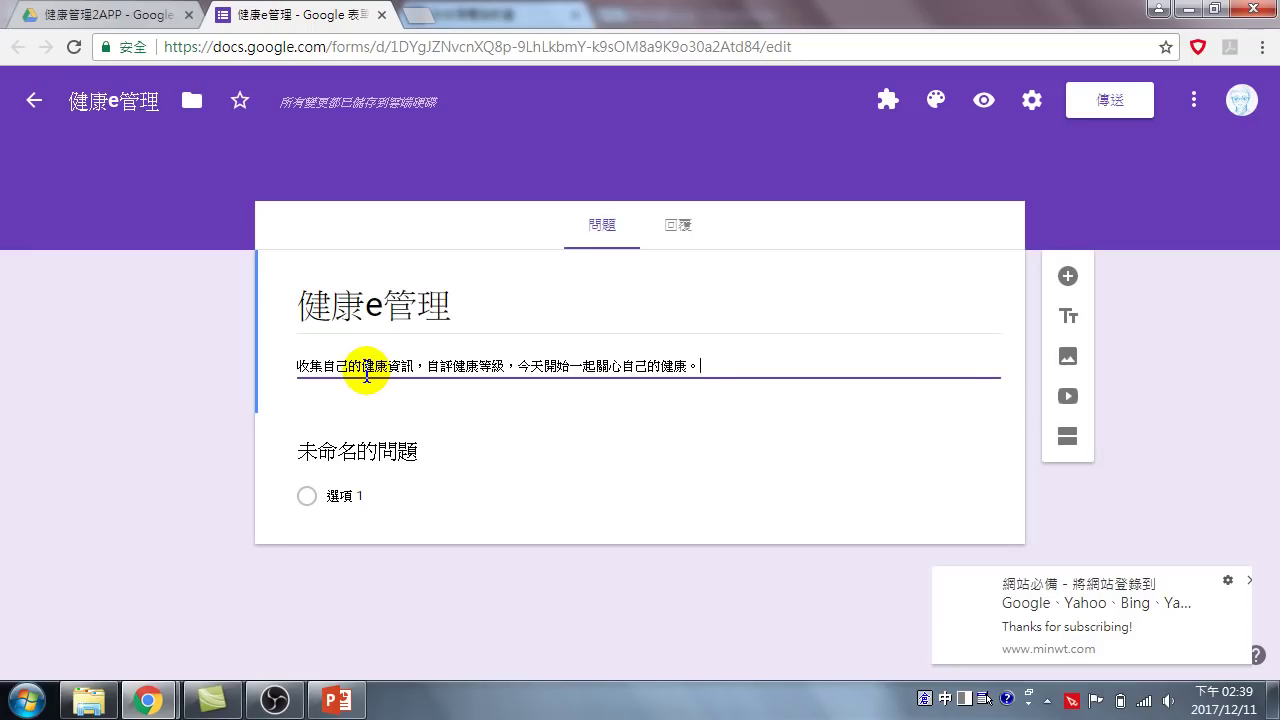
- Replace the title of the form's untitled question with 身高
click(360, 455)
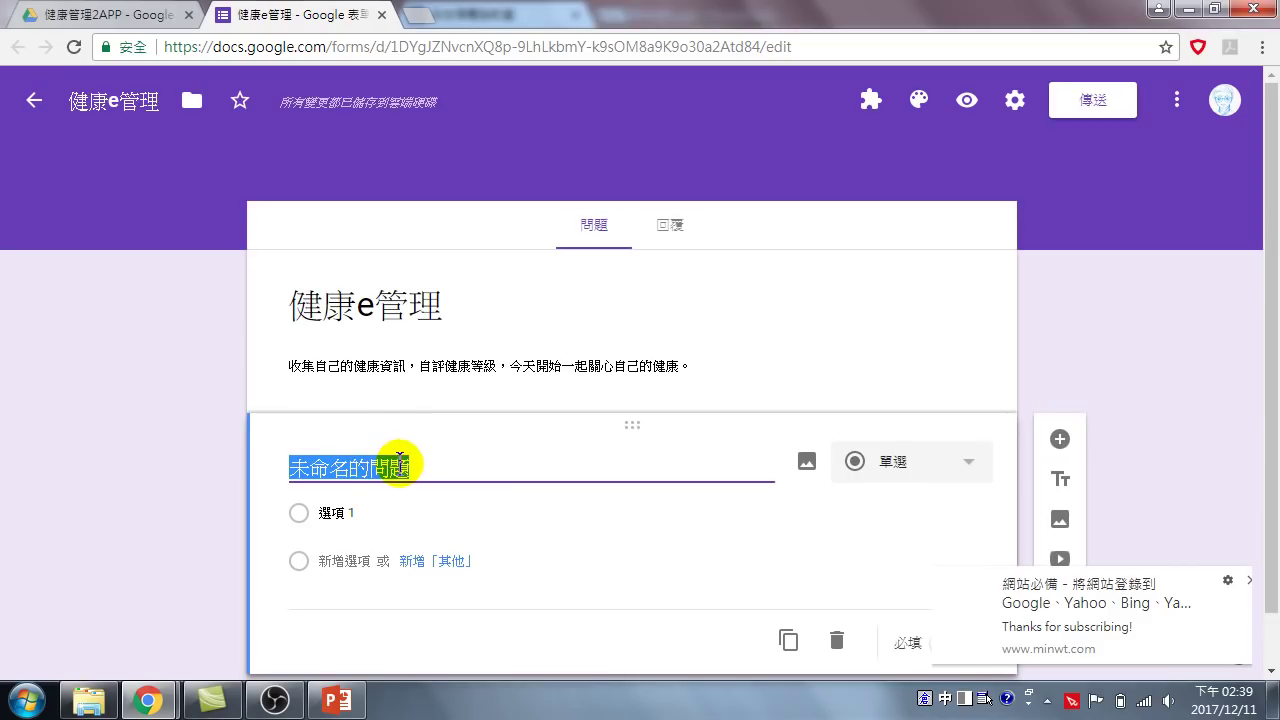
key(BackSpace)
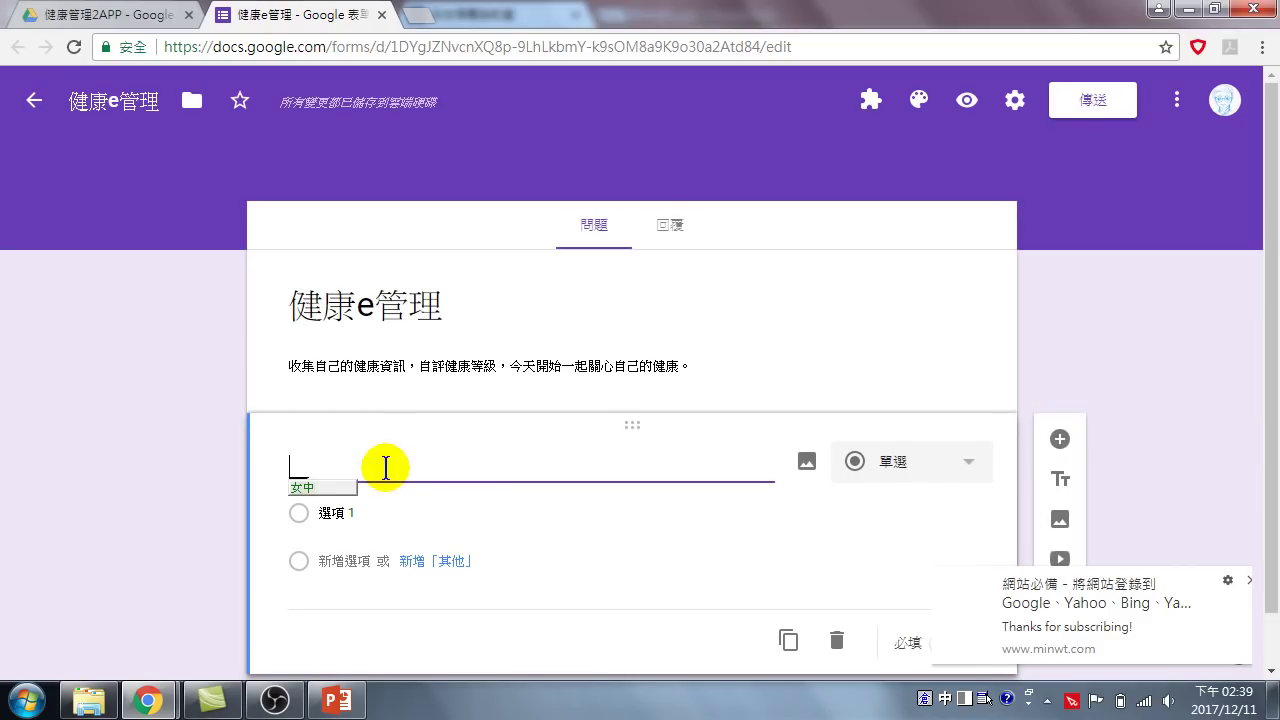
text(收縮)
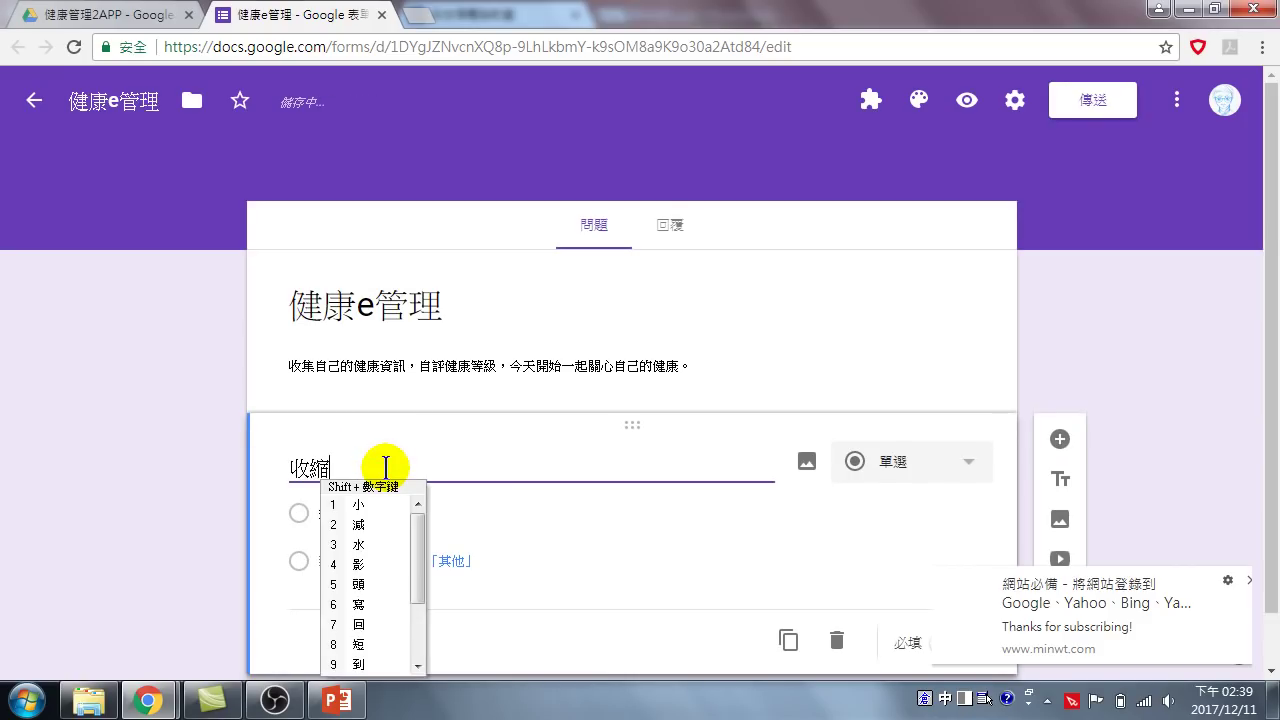
key(Return)
key(BackSpace)
key(BackSpace)
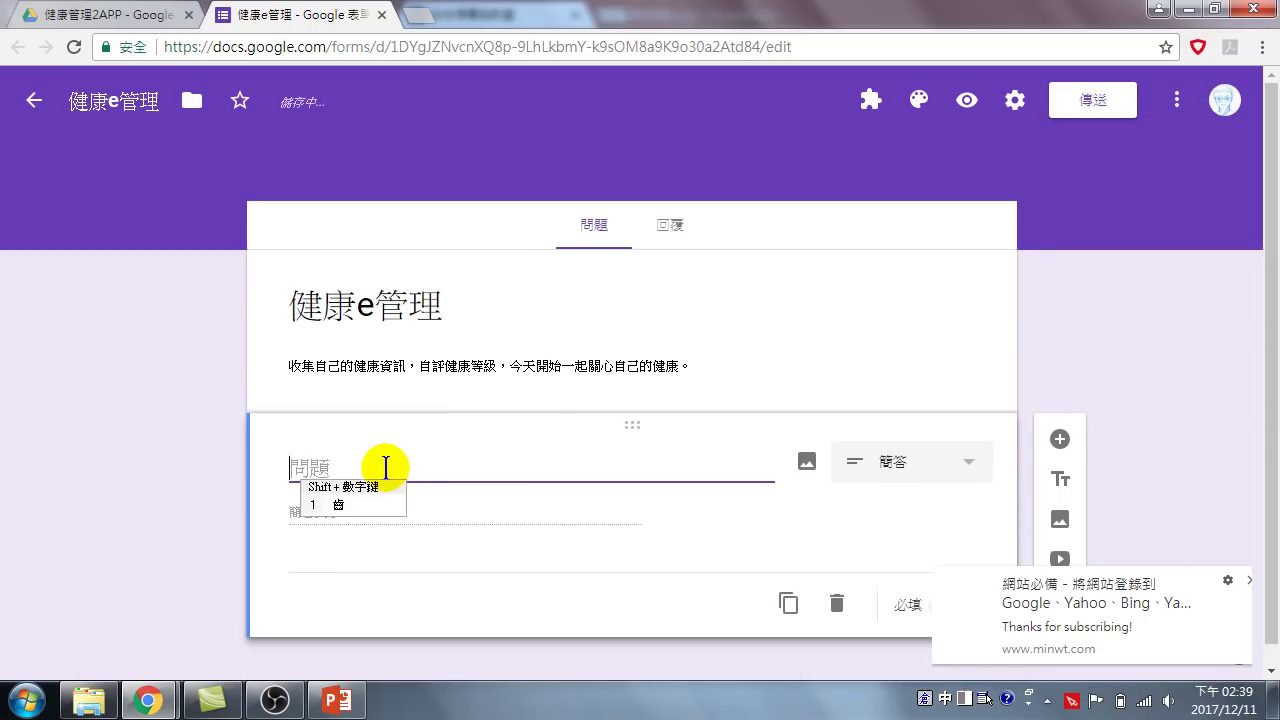
text(自)
key(BackSpace)
text(hxh)
key(space)
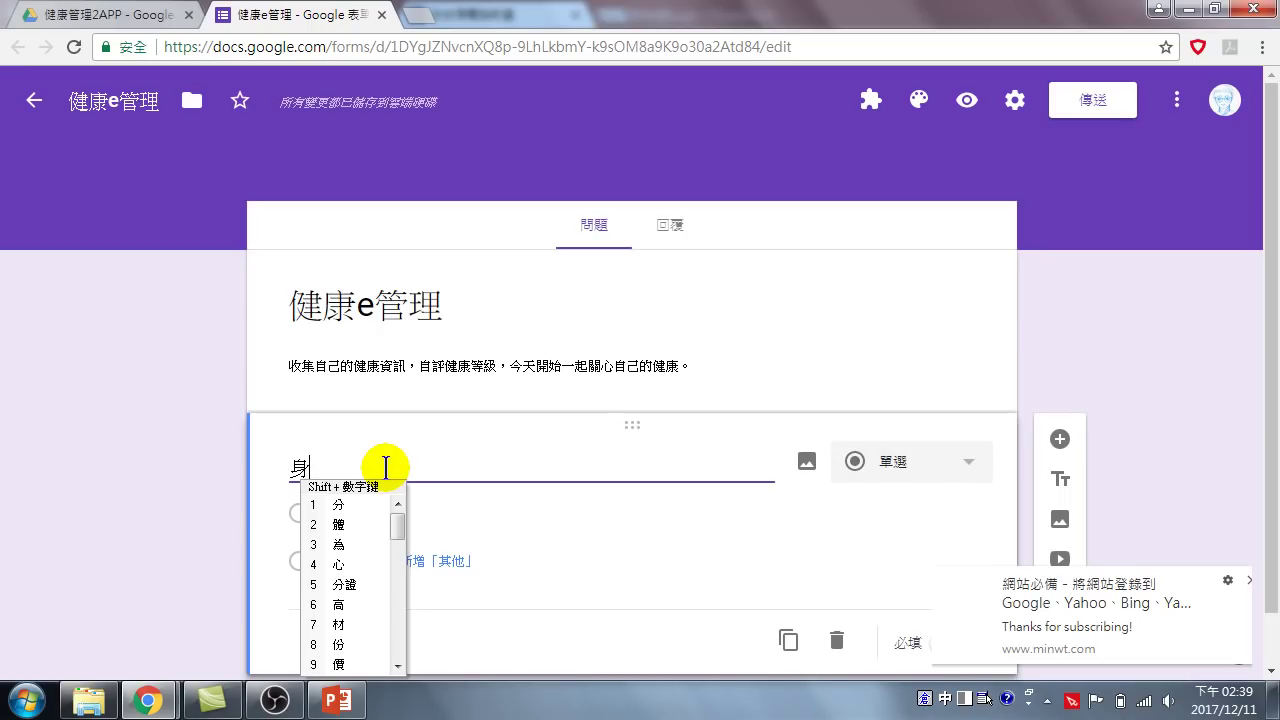
text(yr)
key(space)
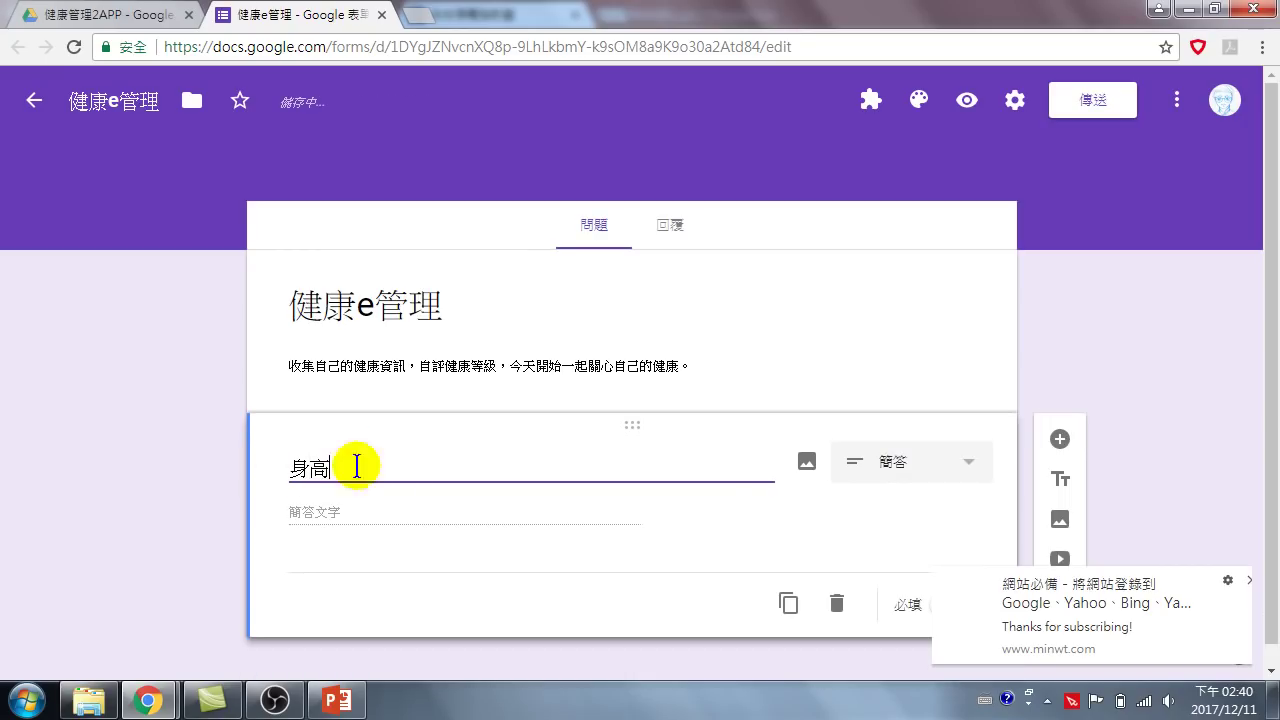
- Set the 身高 question's type to short answer (簡答) and make it required (必填)
click(969, 467)
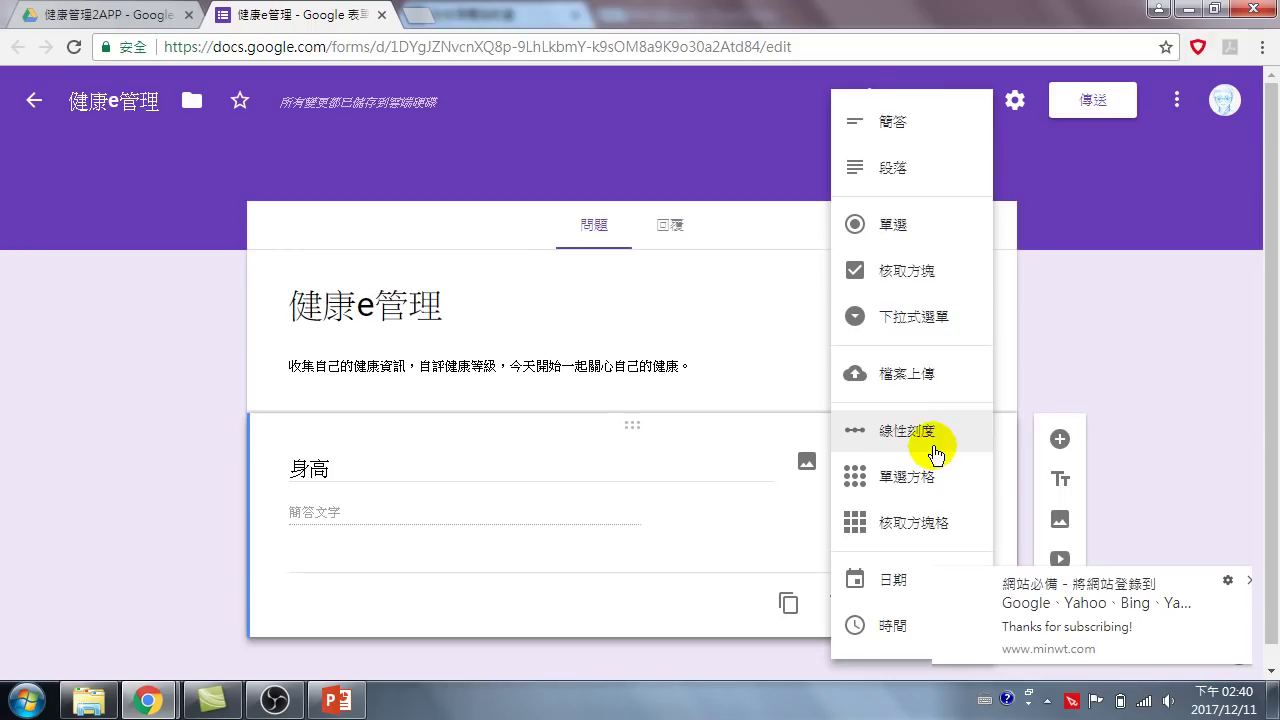
click(903, 124)
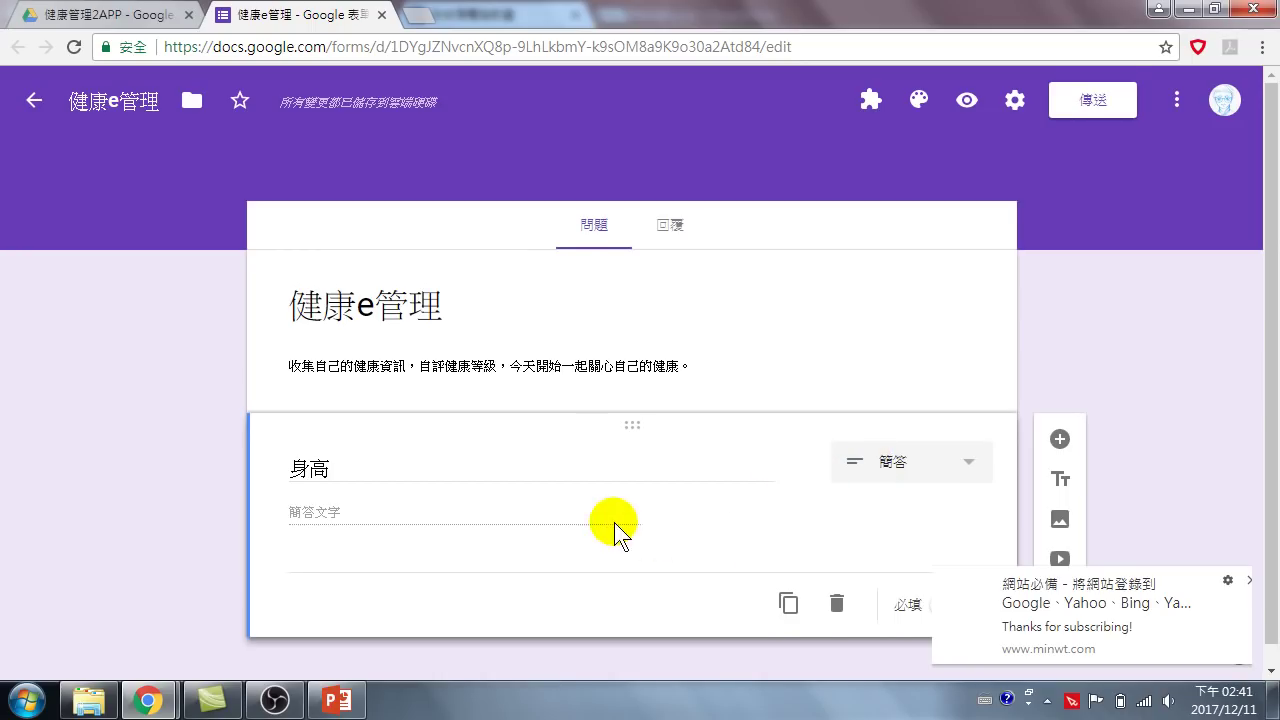
scroll(639, 501, down, 1)
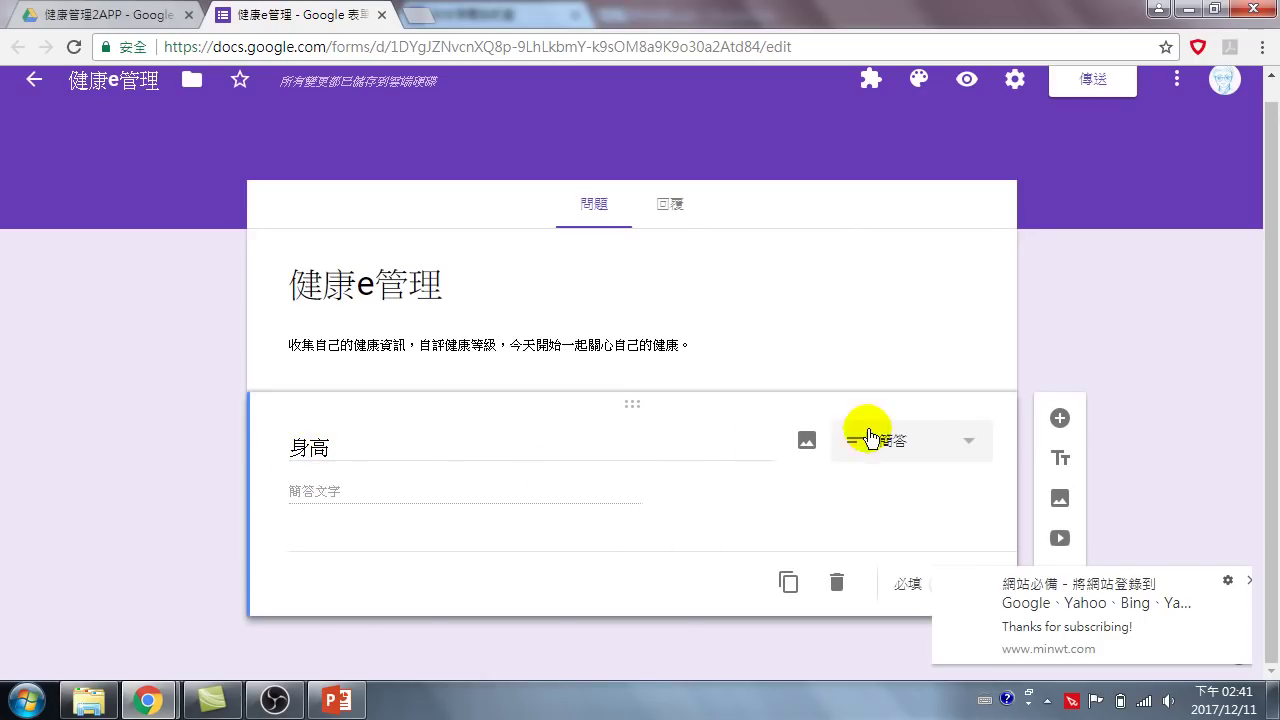
click(1247, 586)
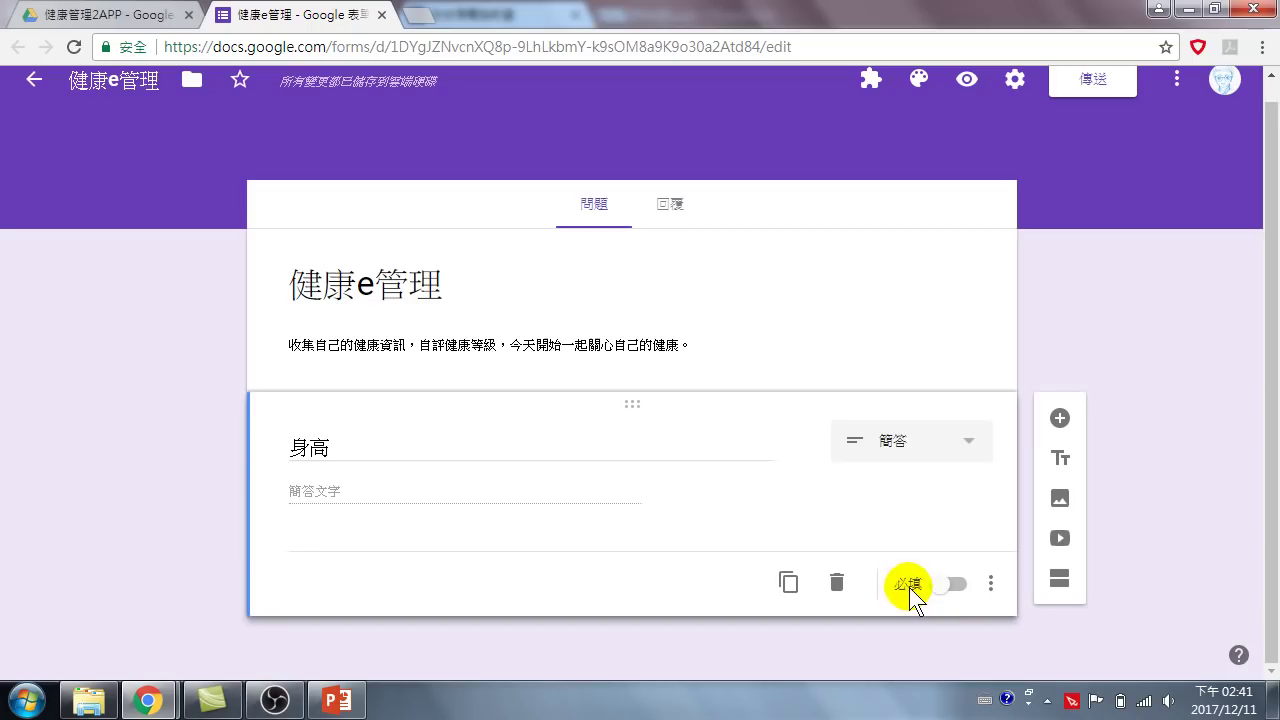
click(948, 590)
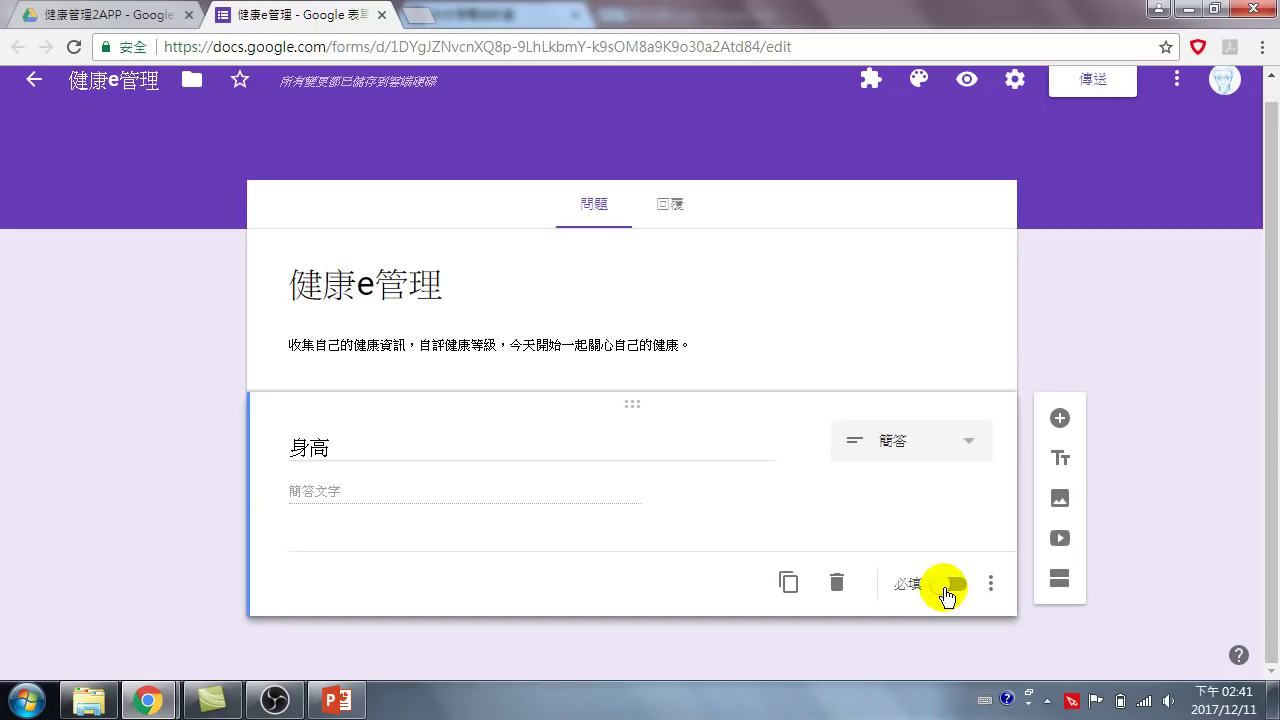
click(946, 594)
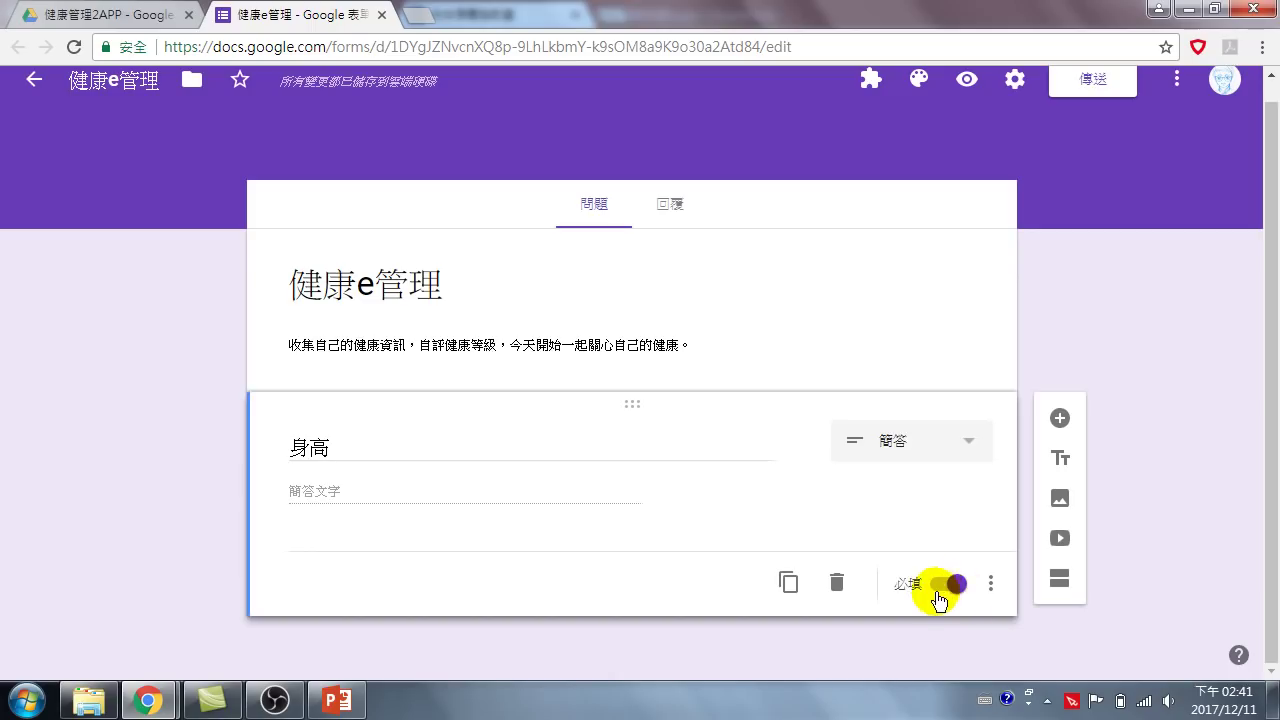
click(992, 586)
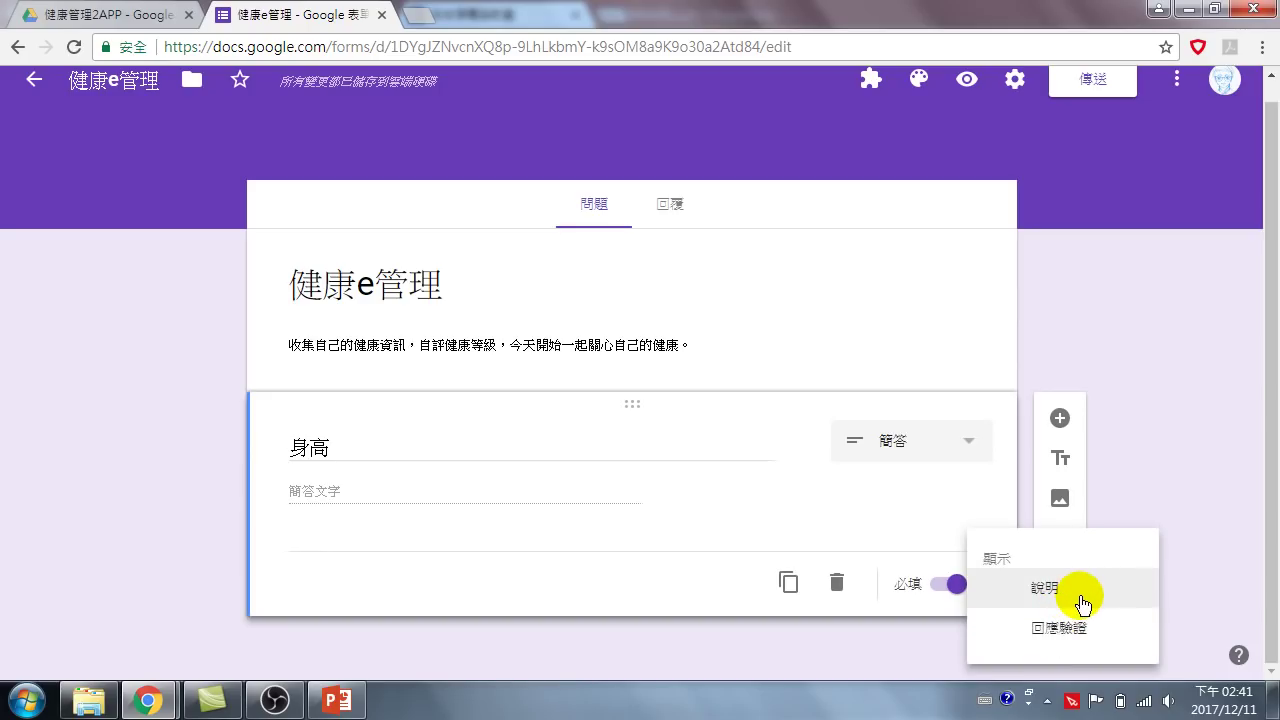
click(1203, 562)
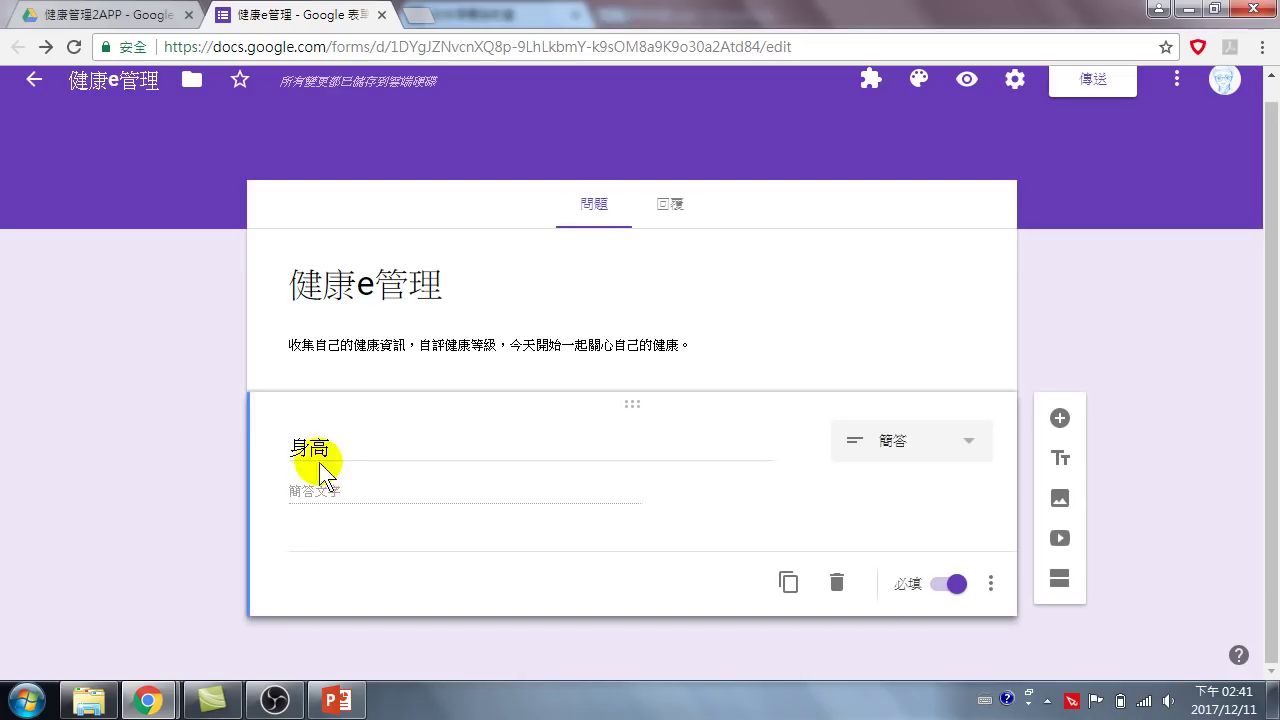
click(992, 590)
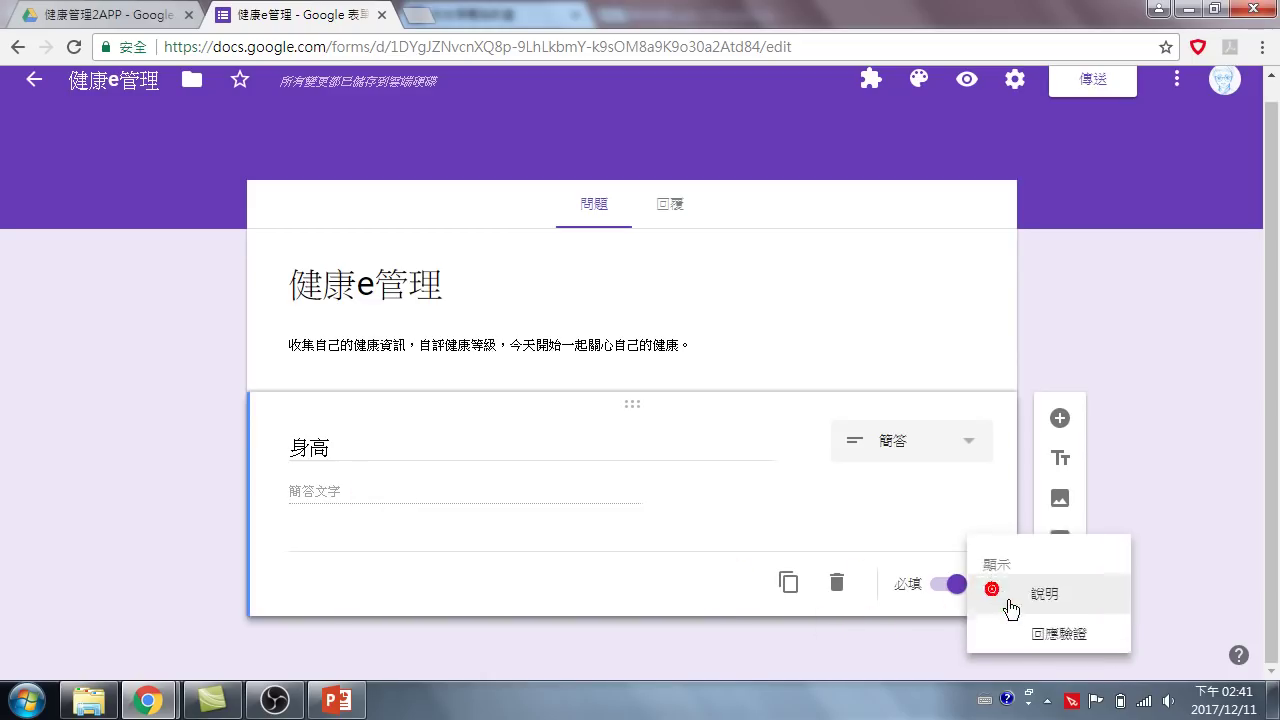
click(1190, 474)
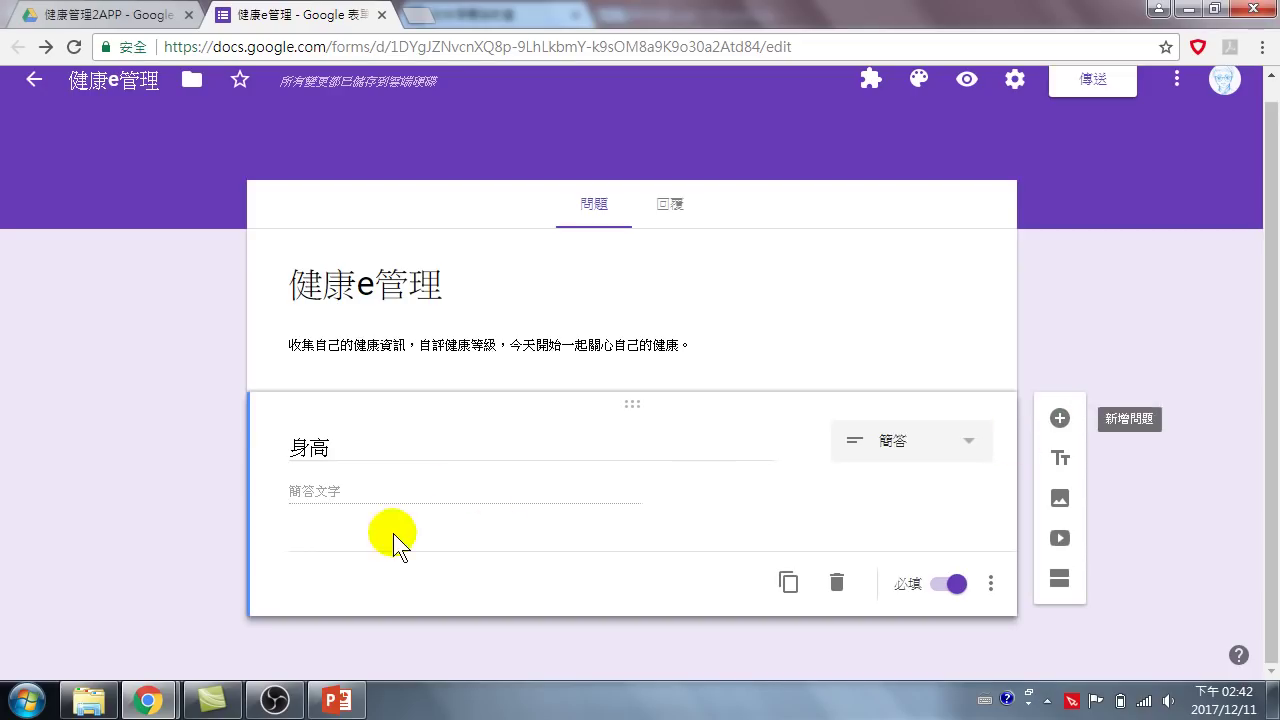
- Add a second question titled 體重 below 身高 and make it required (必填)
click(1058, 419)
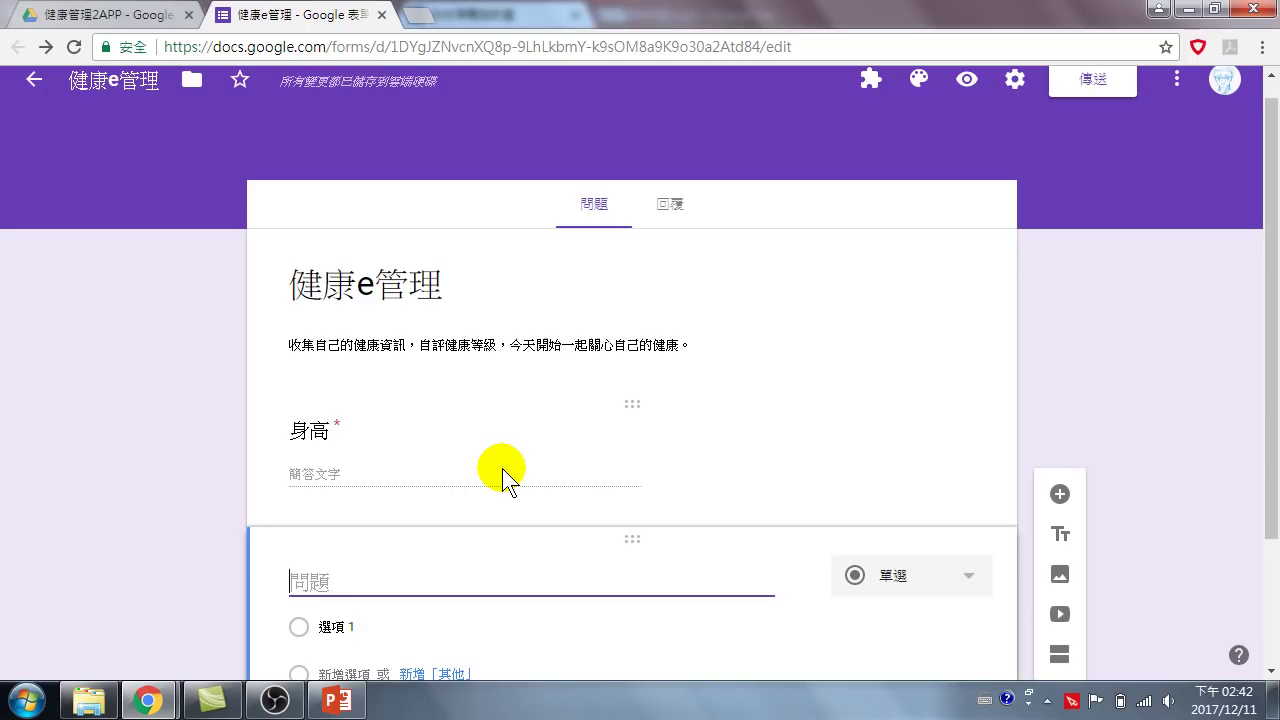
text(bbj)
key(BackSpace)
key(BackSpace)
key(BackSpace)
key(ctrl+space)
text(wu3)
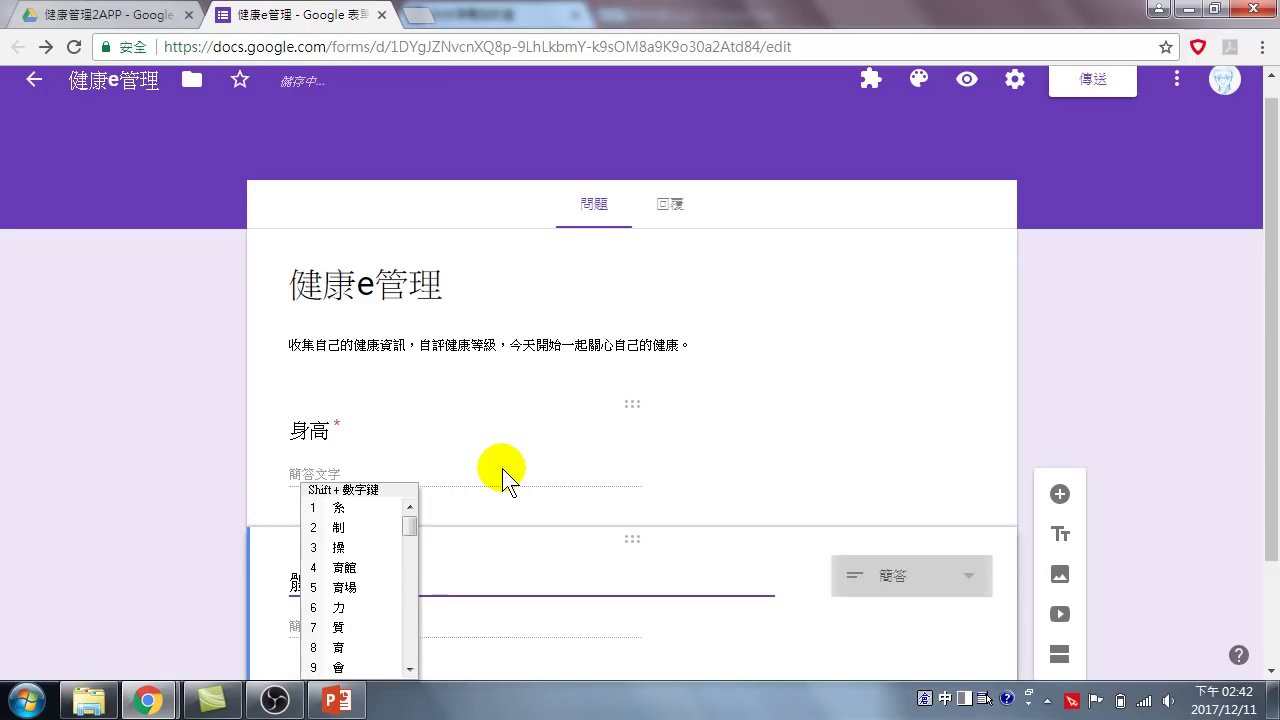
key(Return)
text(5j/4)
key(Return)
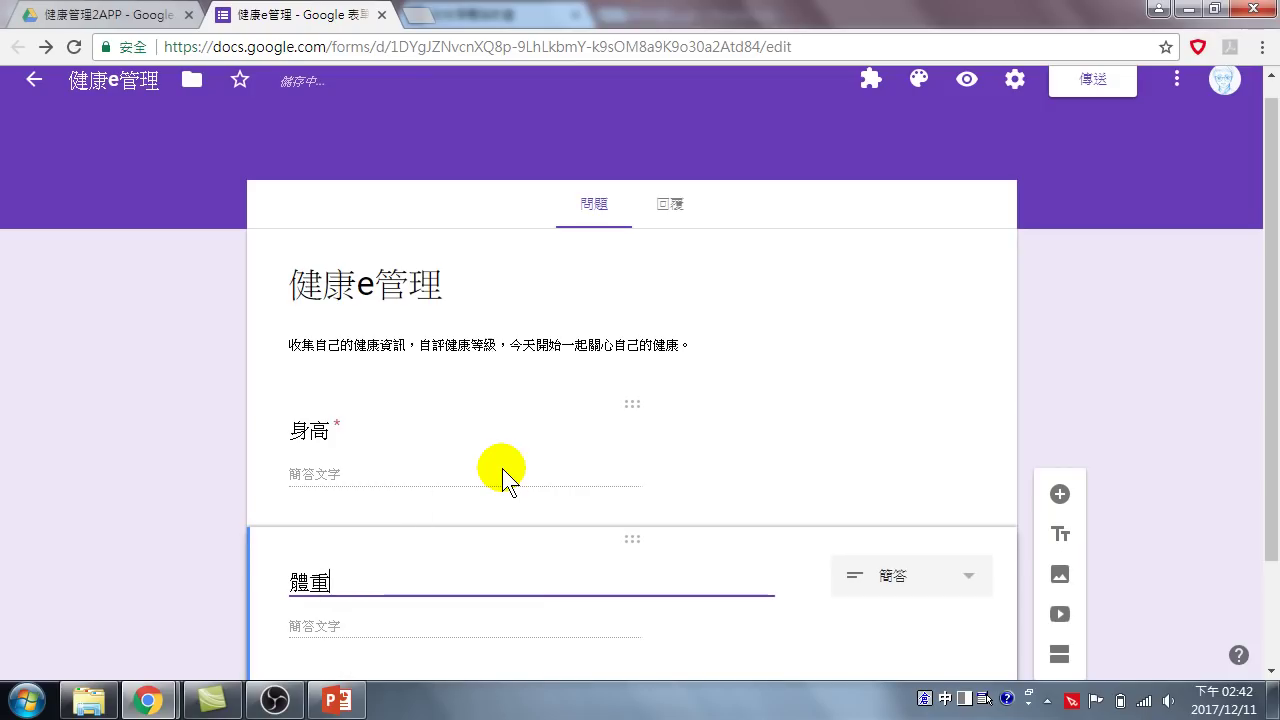
scroll(889, 580, down, 3)
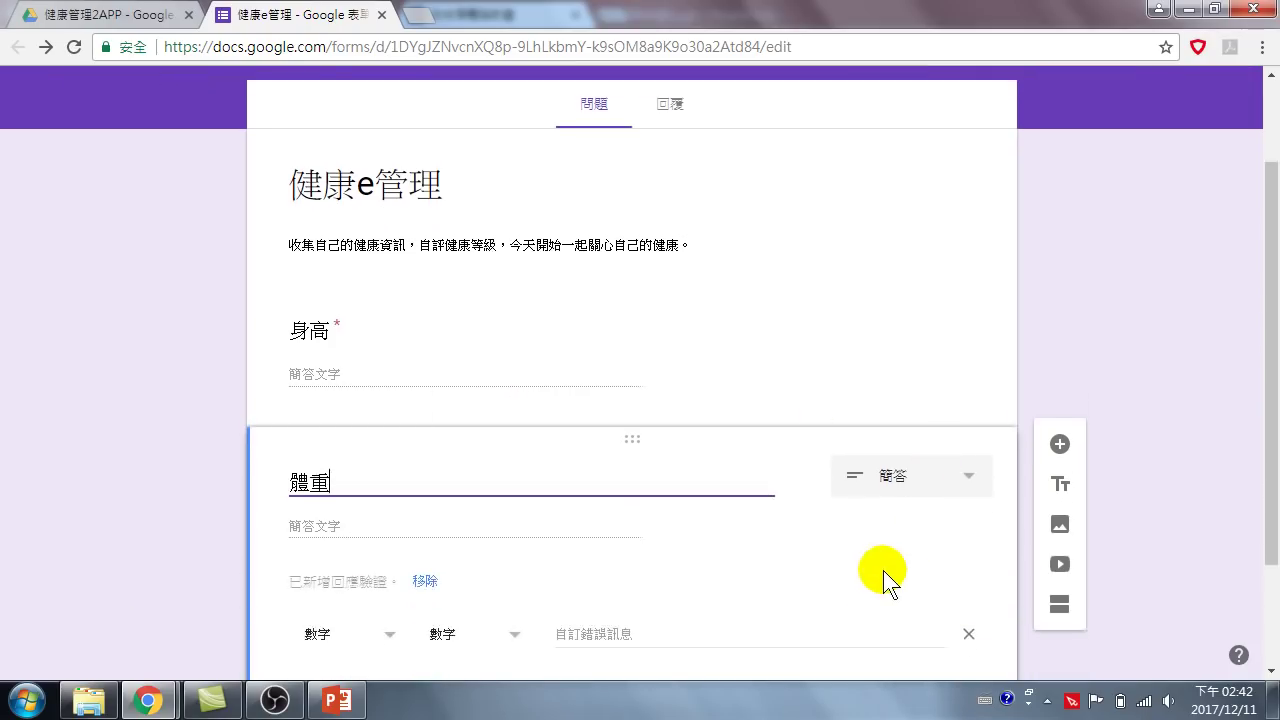
click(946, 588)
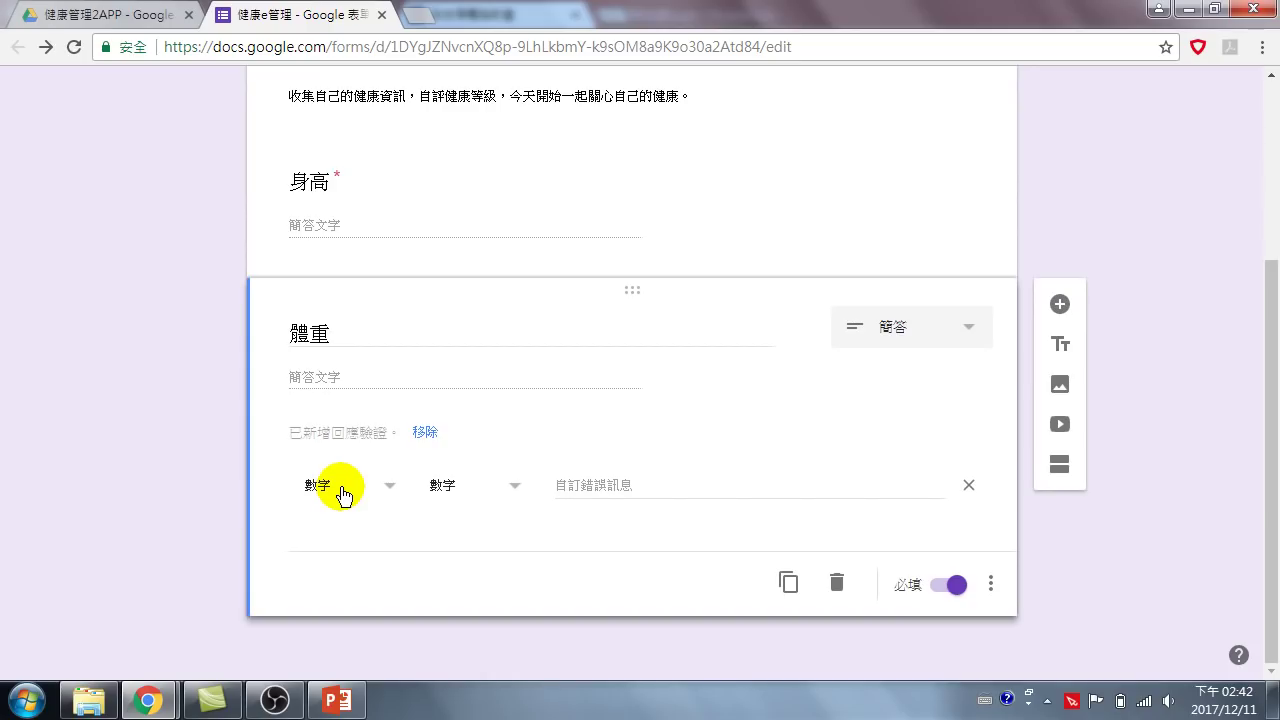
- Add a third question titled 年齡 below the 體重 question
click(1060, 304)
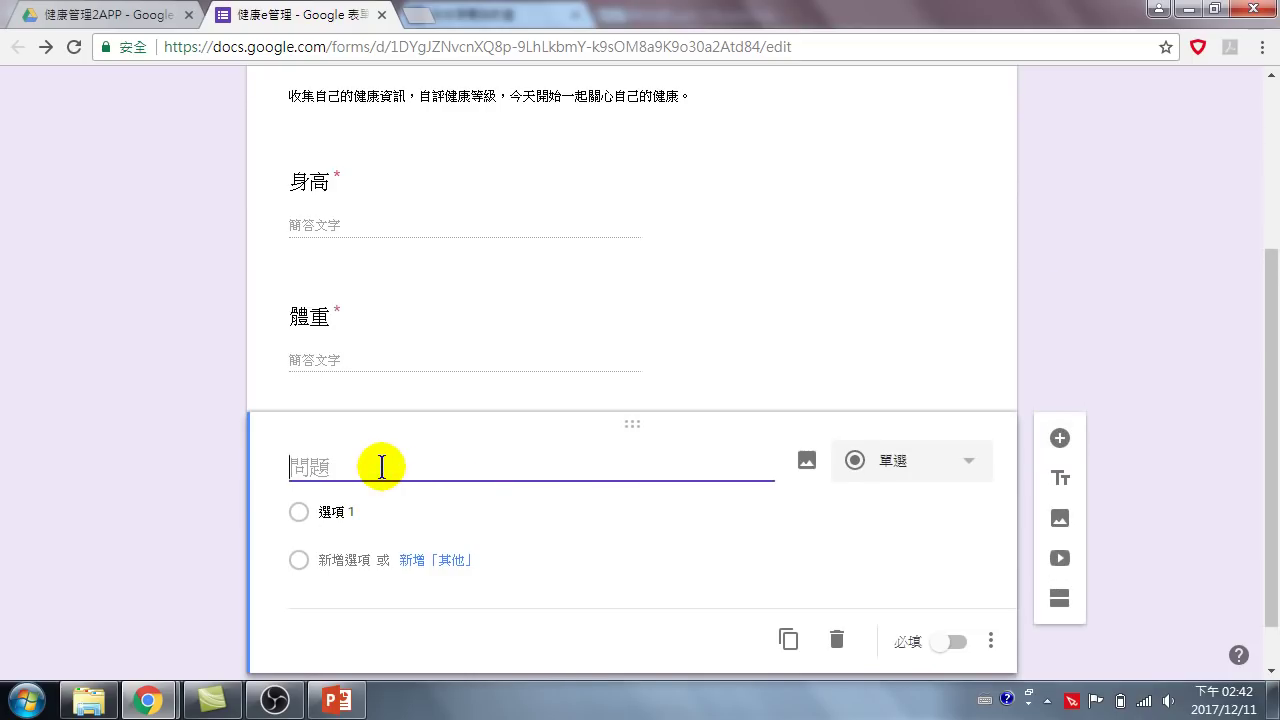
text(oq)
key(BackSpace)
key(BackSpace)
key(ctrl+space)
text(年)
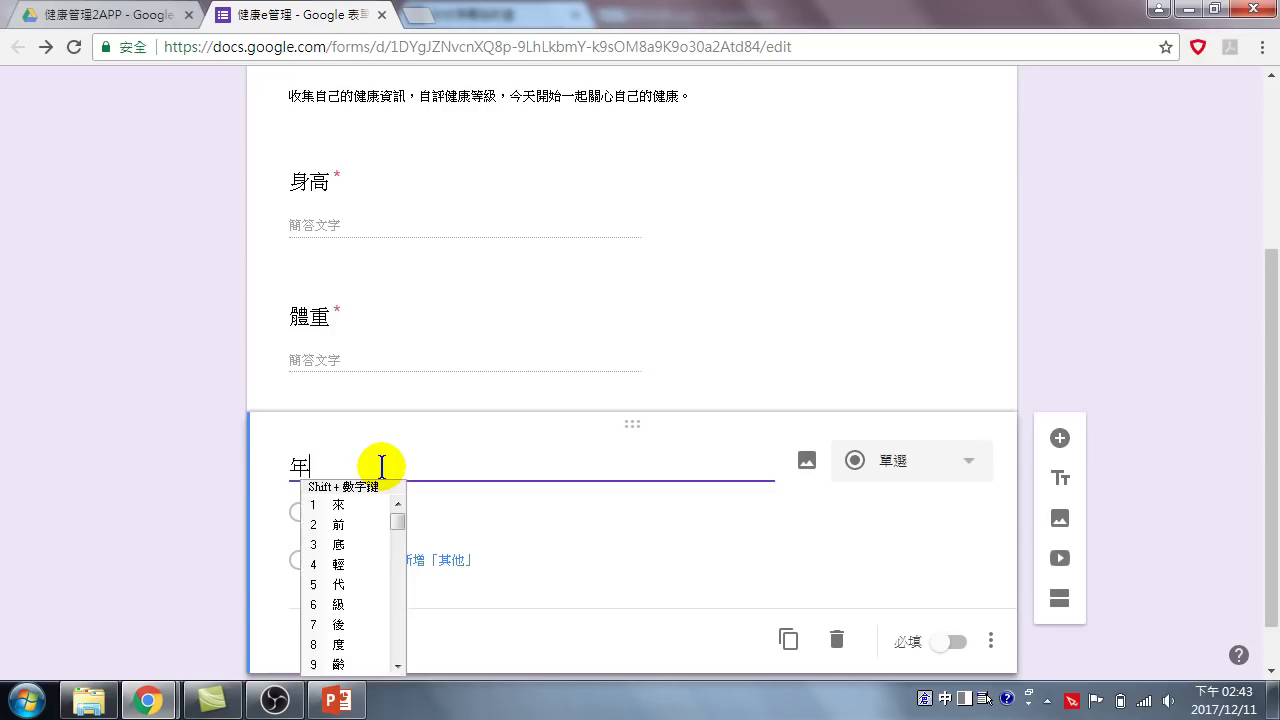
text(齡)
key(Return)
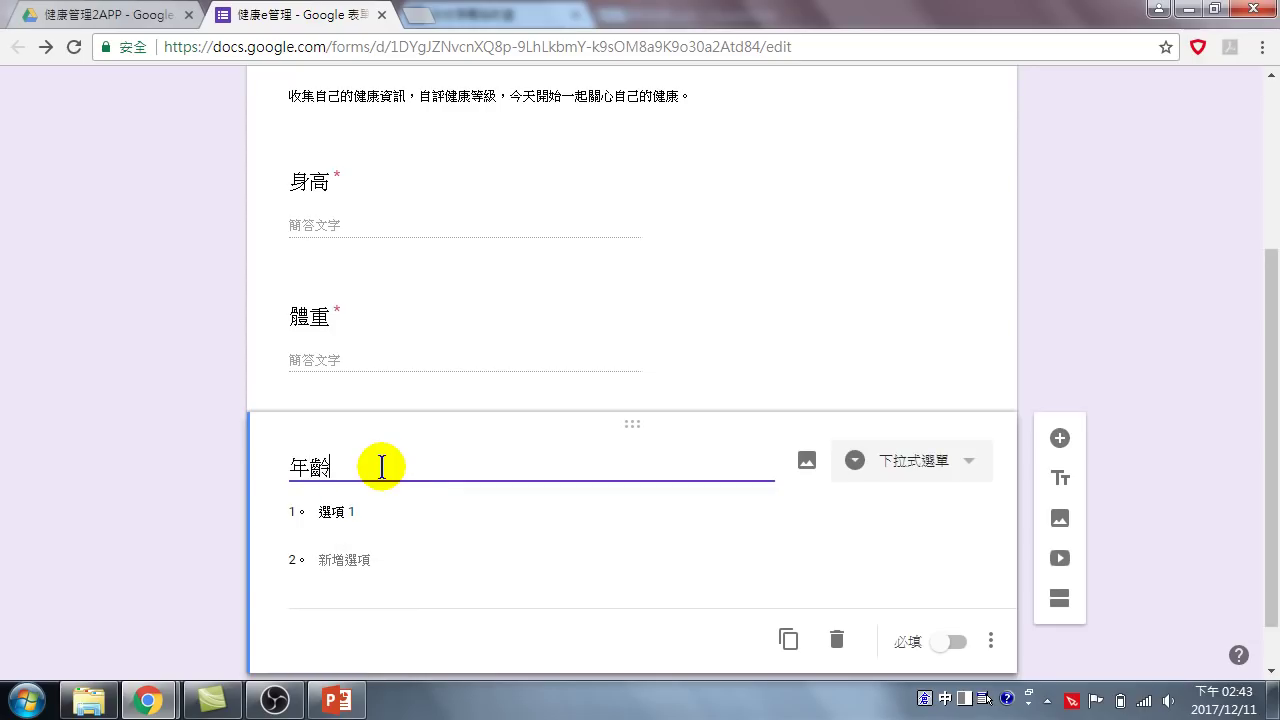
key(ctrl+space)
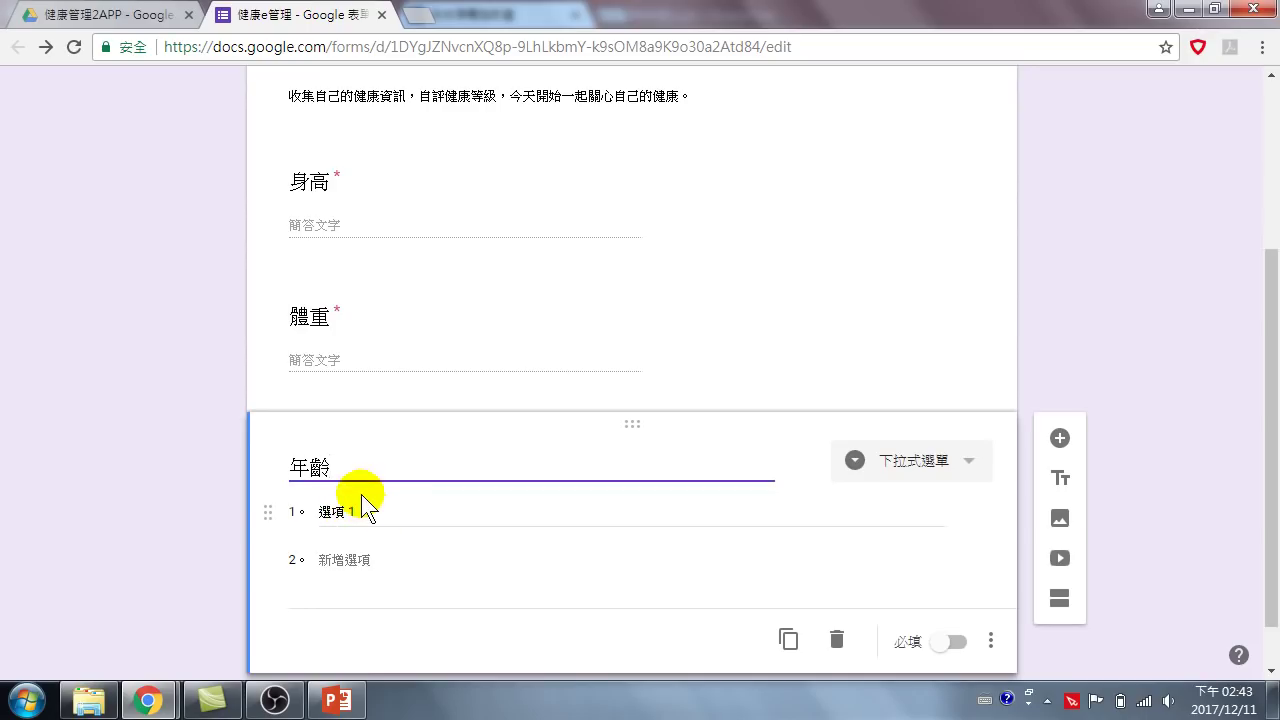
- Replace the first option of the 年齡 question with 12歲以下
click(365, 514)
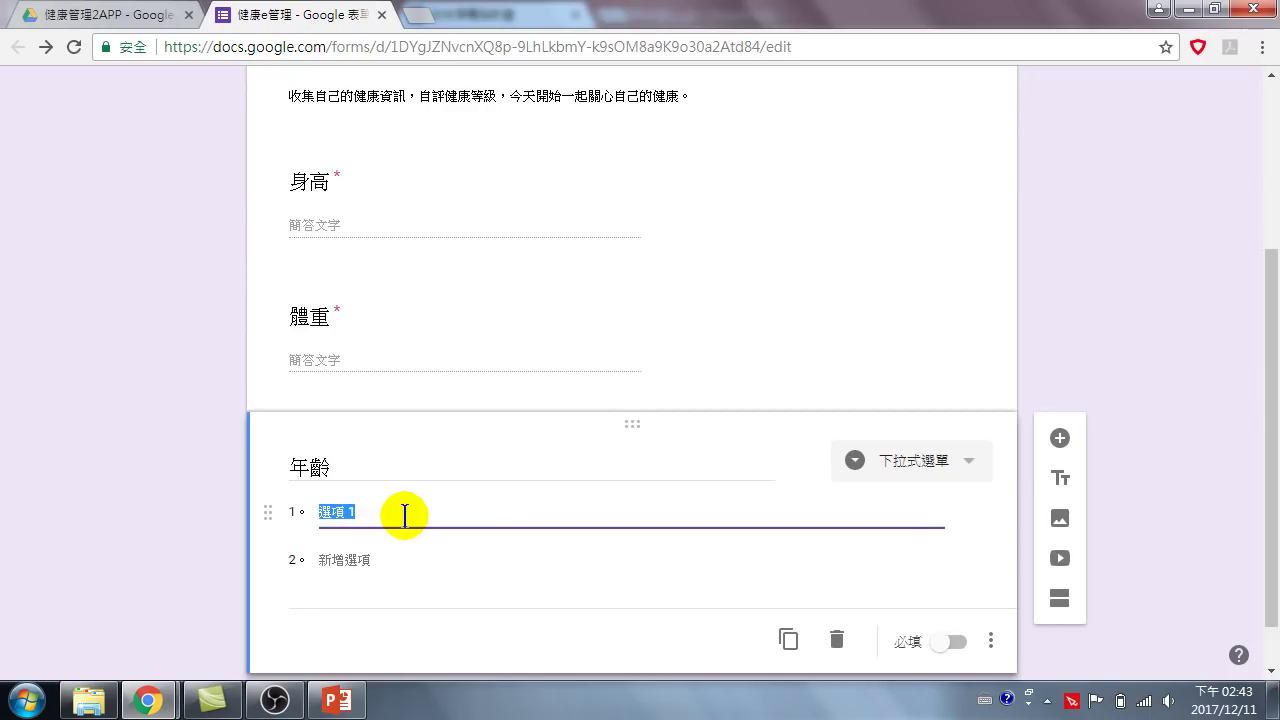
text(0)
key(BackSpace)
text(12)
key(ctrl+space)
text(歲)
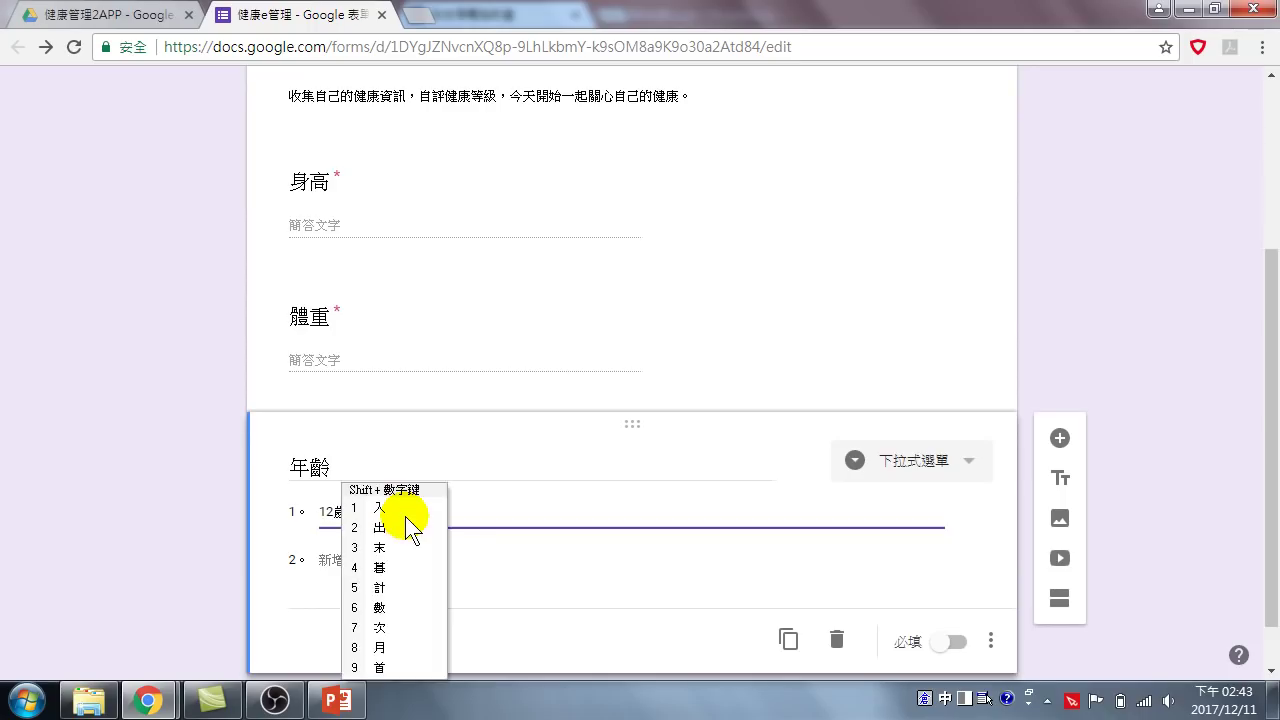
text(以下)
key(ctrl+space)
- Add a second option reading 55歲以下 to the 年齡 question
click(383, 570)
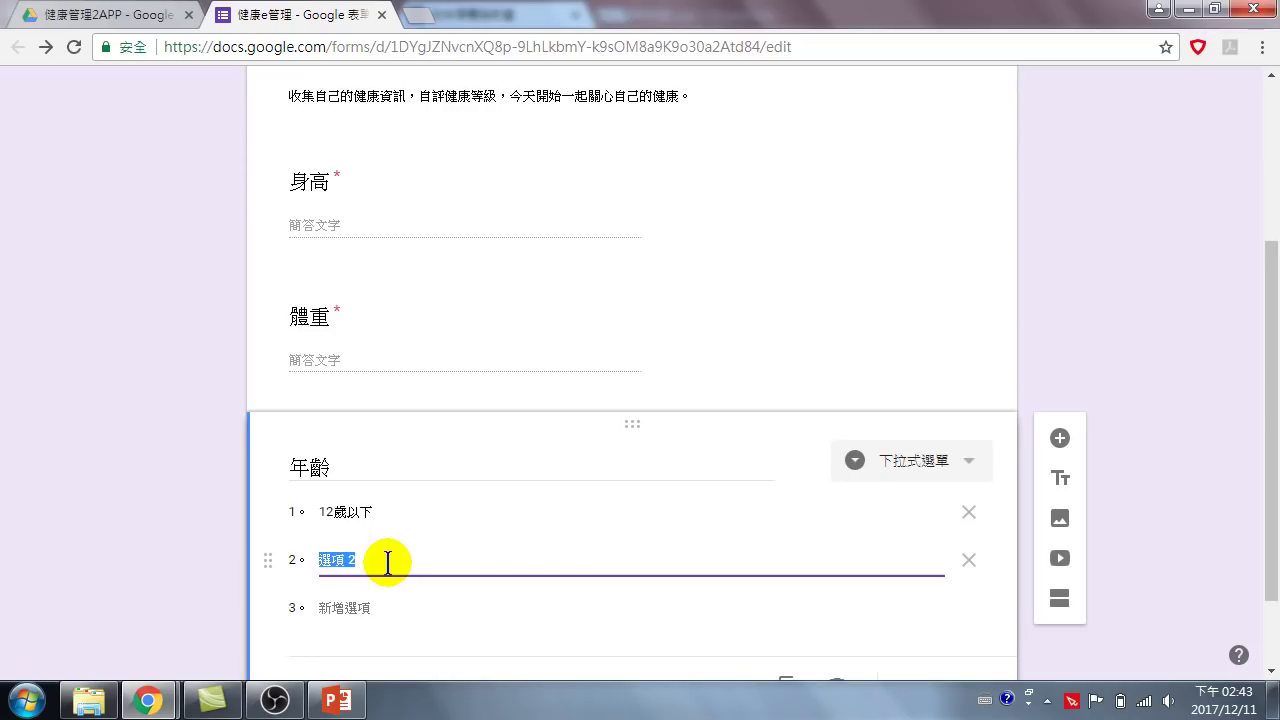
text(55)
key(ctrl+space)
text(ymihh)
key(space)
text(vio my)
key(space)
key(1)
key(ctrl+space)
- Edit the second 年齡 option to read 13 - 55歲
click(385, 628)
click(325, 562)
click(318, 560)
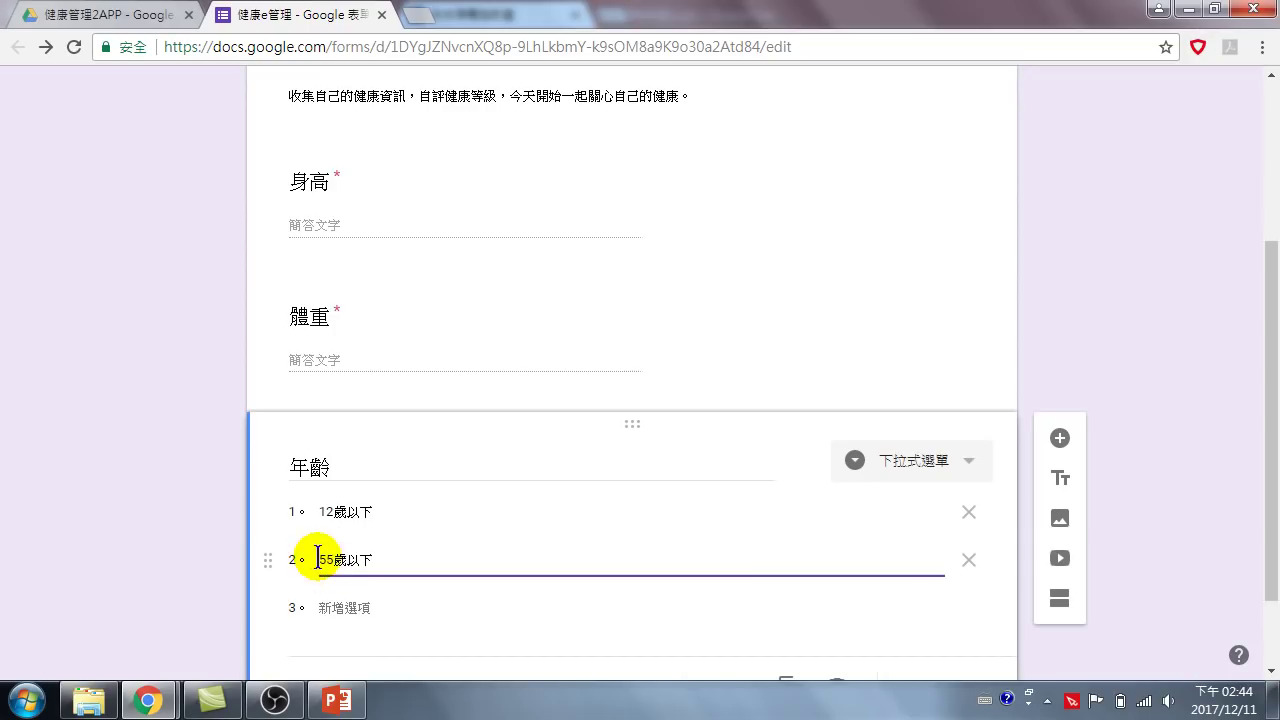
text(13 -)
click(392, 560)
key(BackSpace)
key(BackSpace)
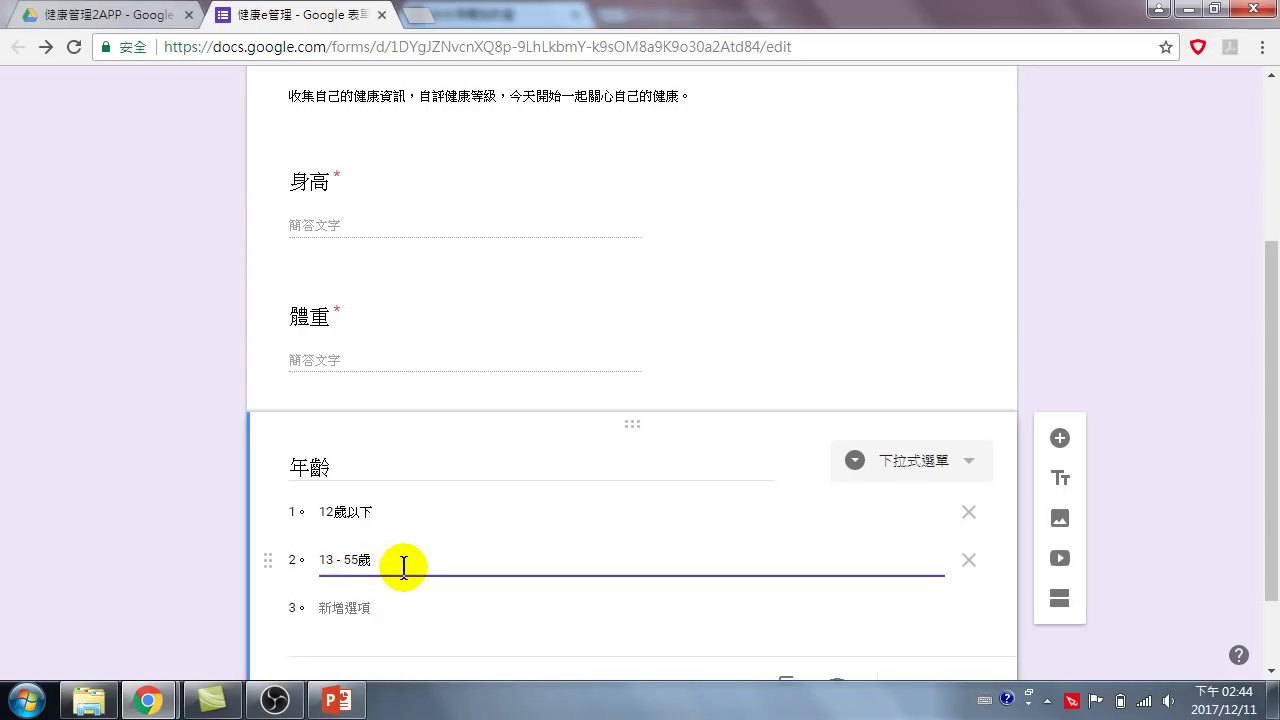
- Add a third option reading 56 - 65歲 to the 年齡 question
click(360, 608)
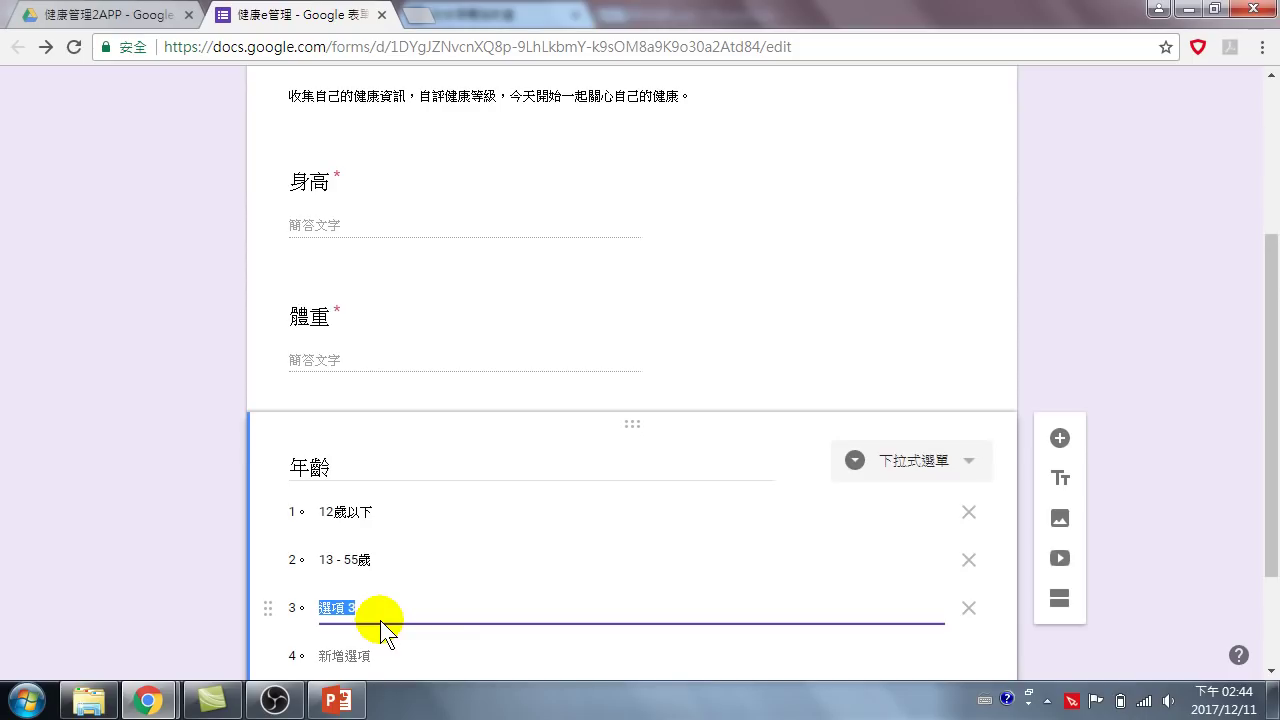
text(56 - 65)
key(ctrl+shift)
key(space)
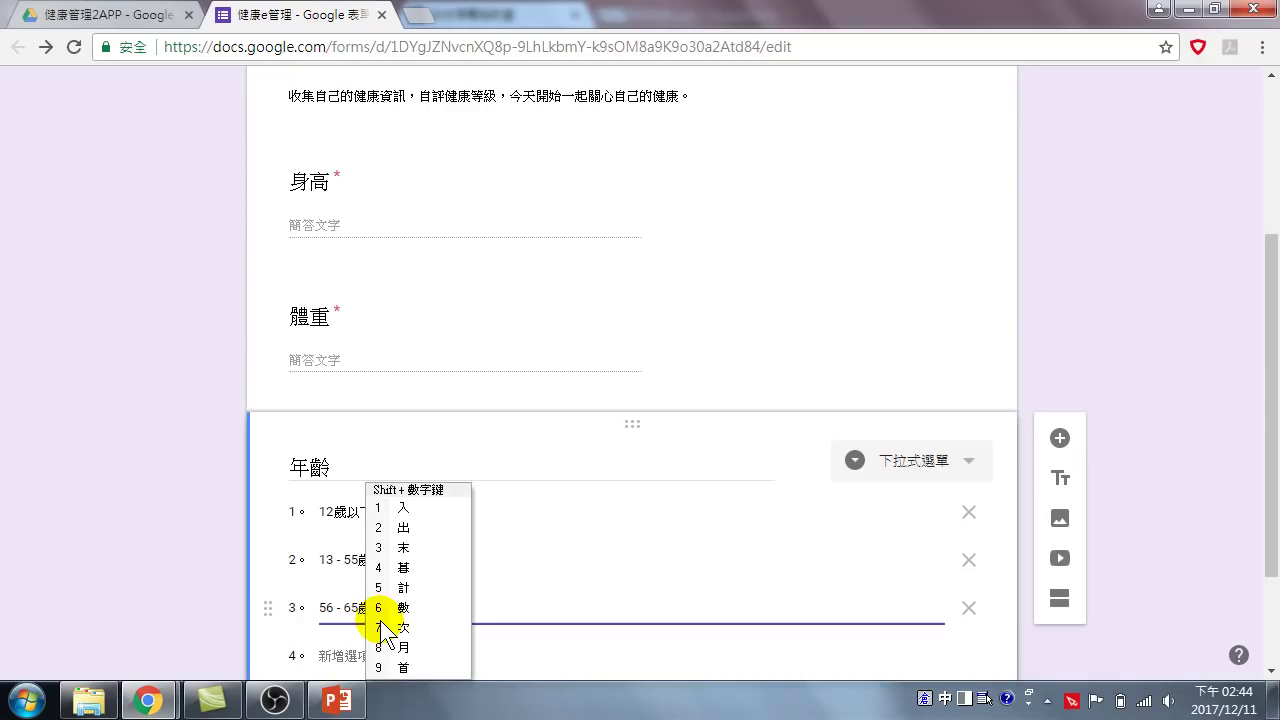
key(ctrl+shift)
- Add a fourth option reading 65歲以上 to the 年齡 question
click(342, 656)
text(65)
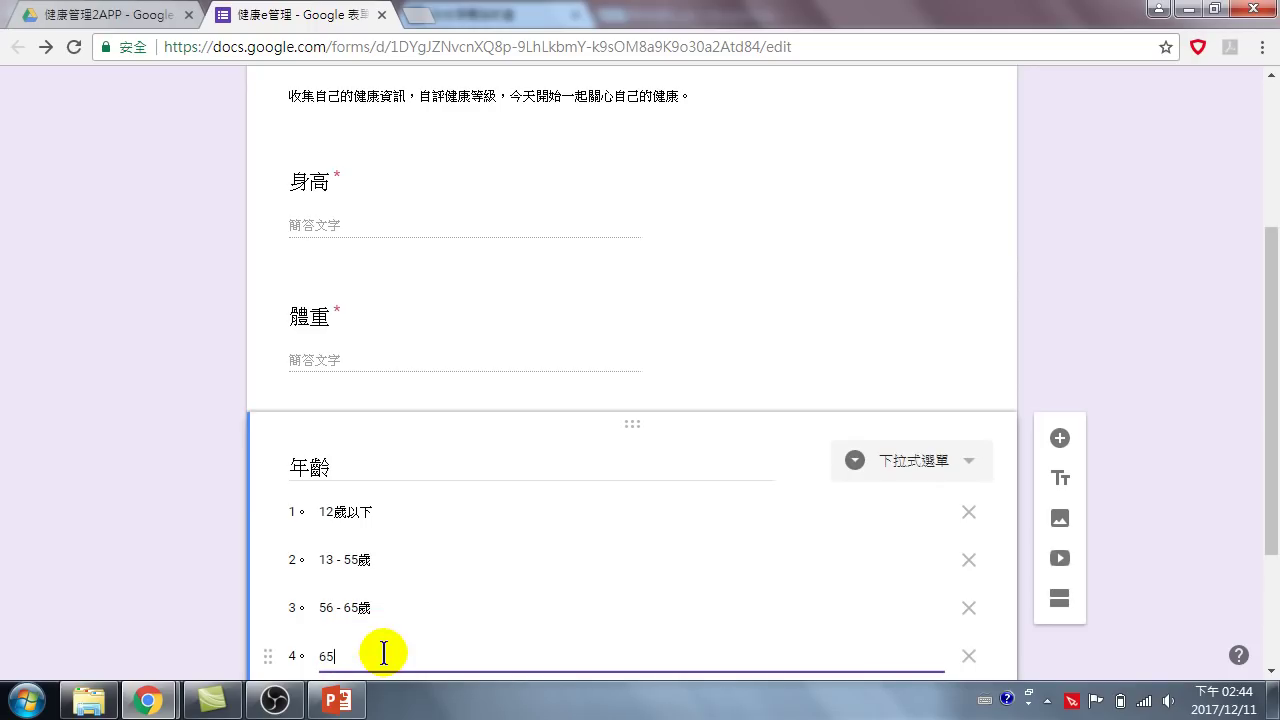
key(ctrl+shift)
text(歲)
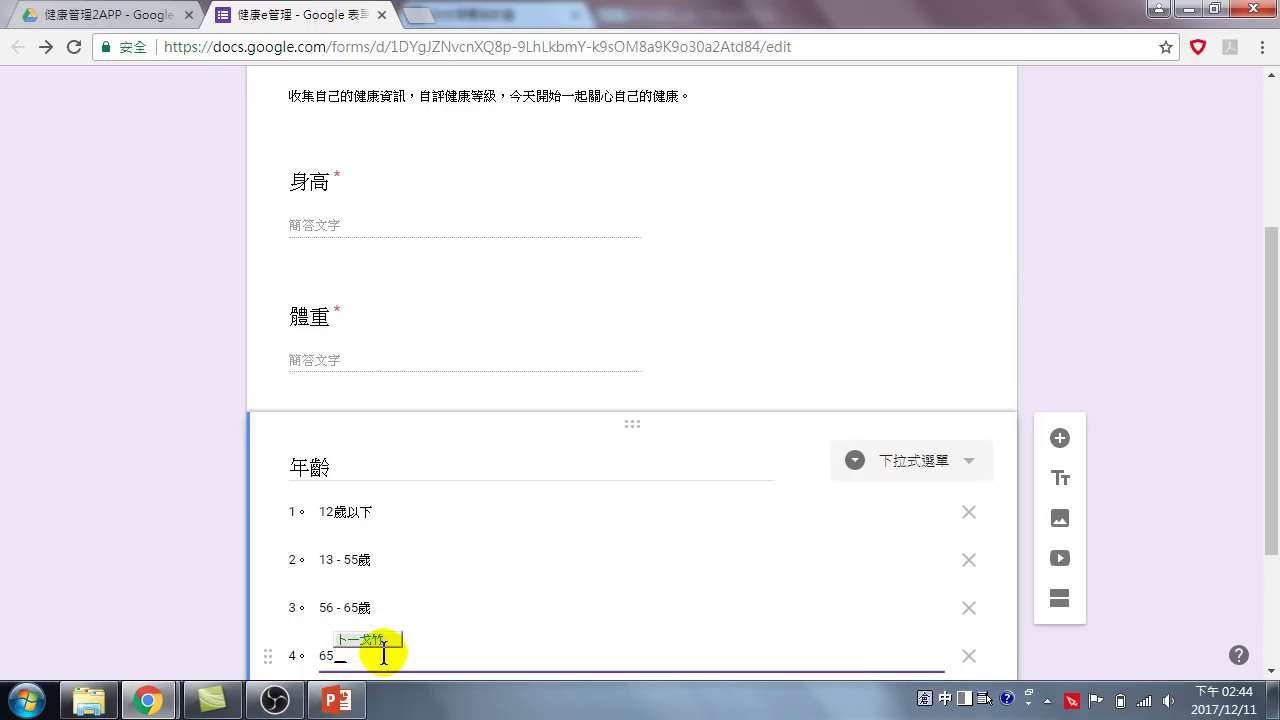
text(以)
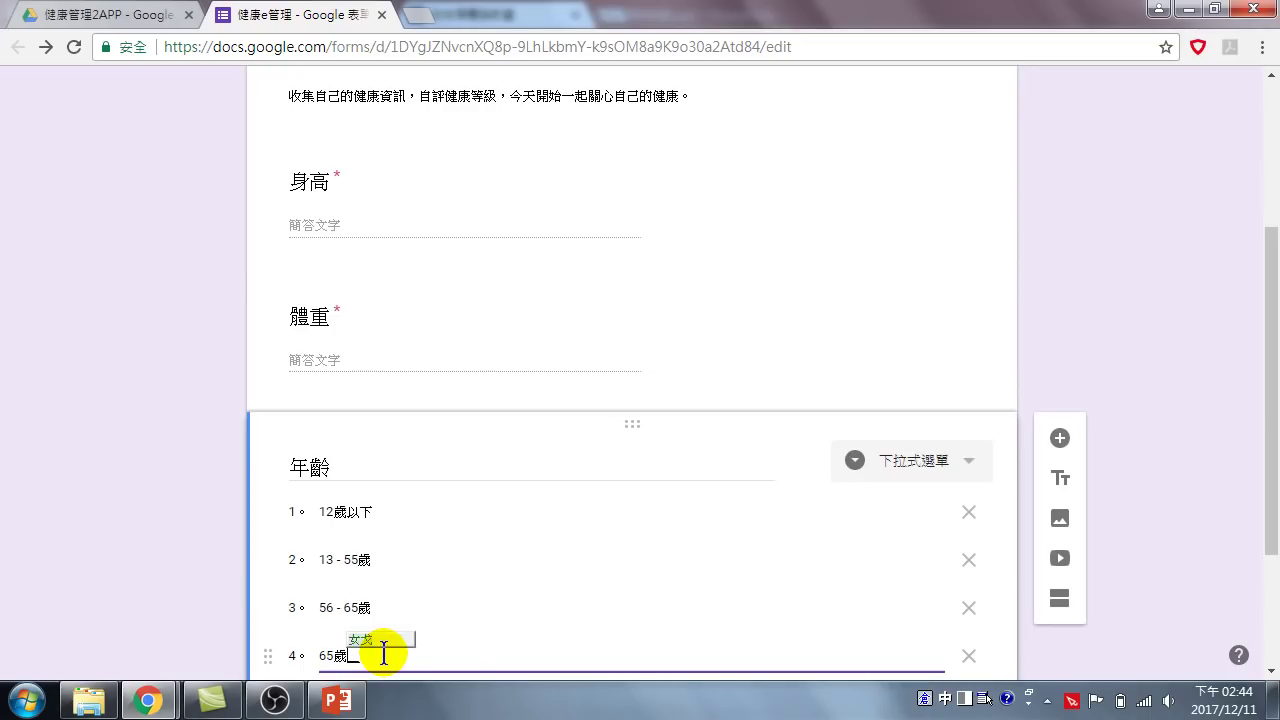
click(390, 647)
key(Return)
key(ctrl+shift)
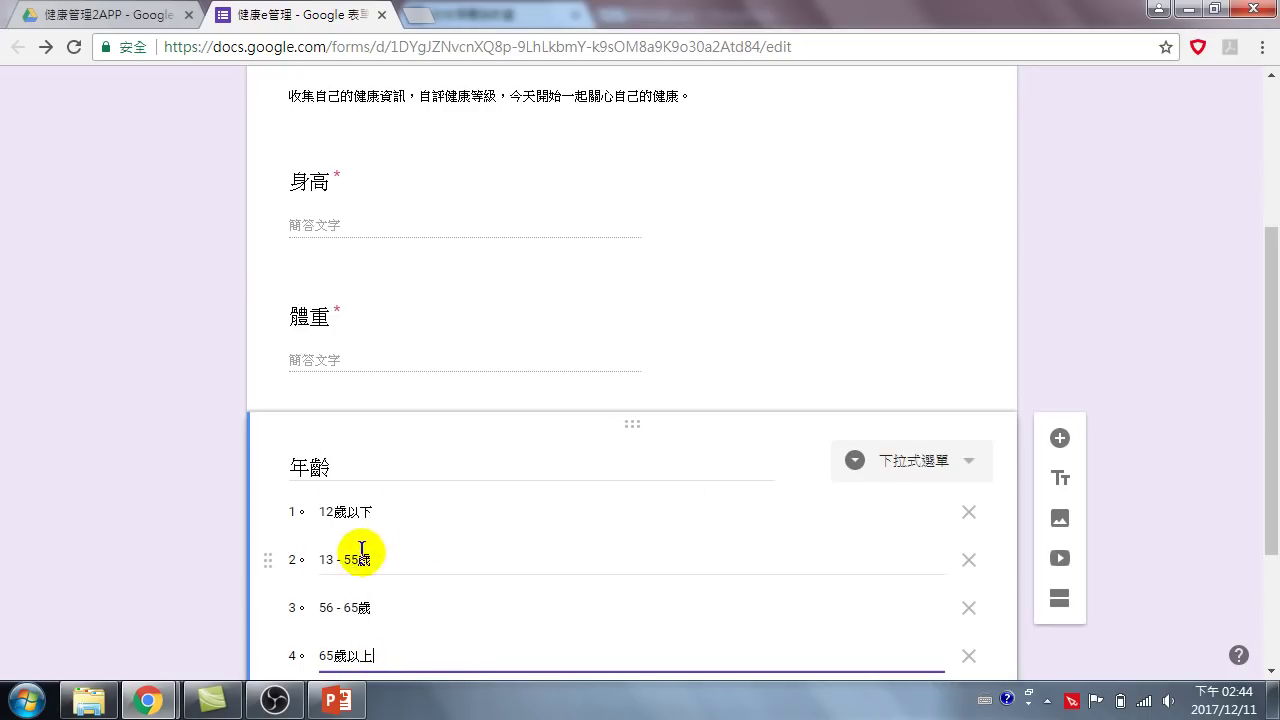
- Change the 年齡 question's type to multiple choice (單選)
click(967, 463)
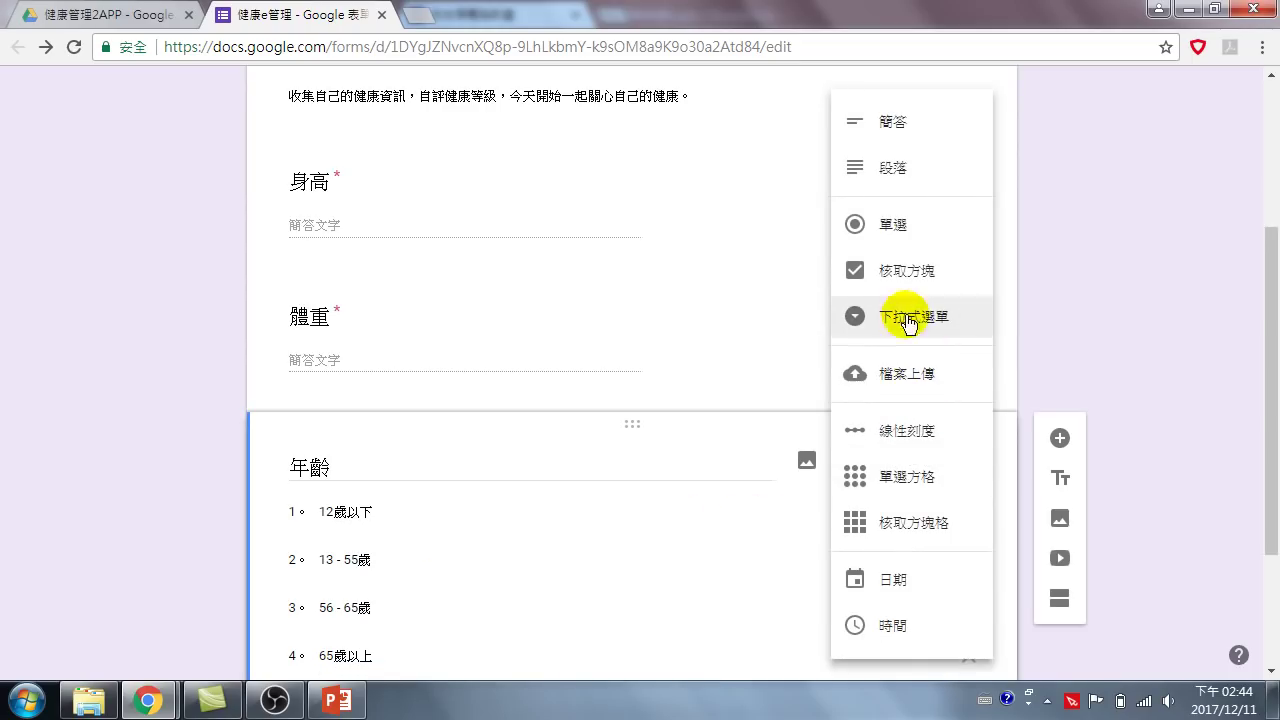
click(167, 543)
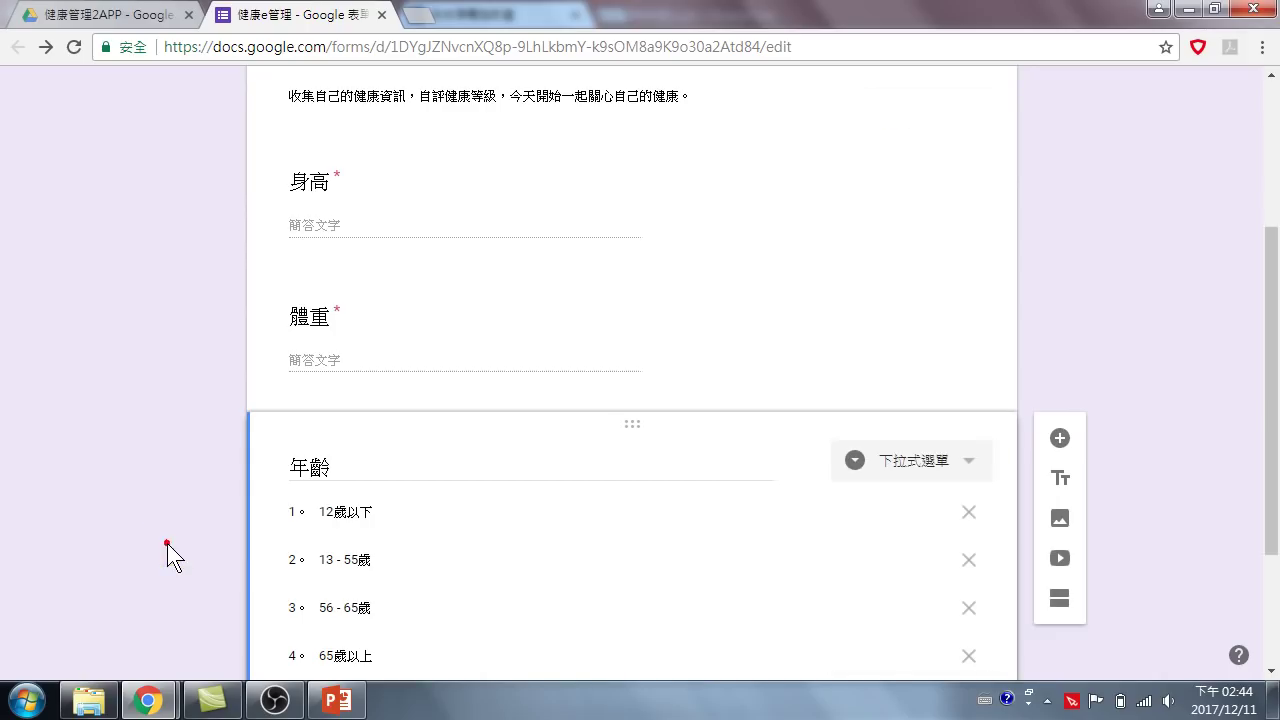
scroll(570, 530, down, 2)
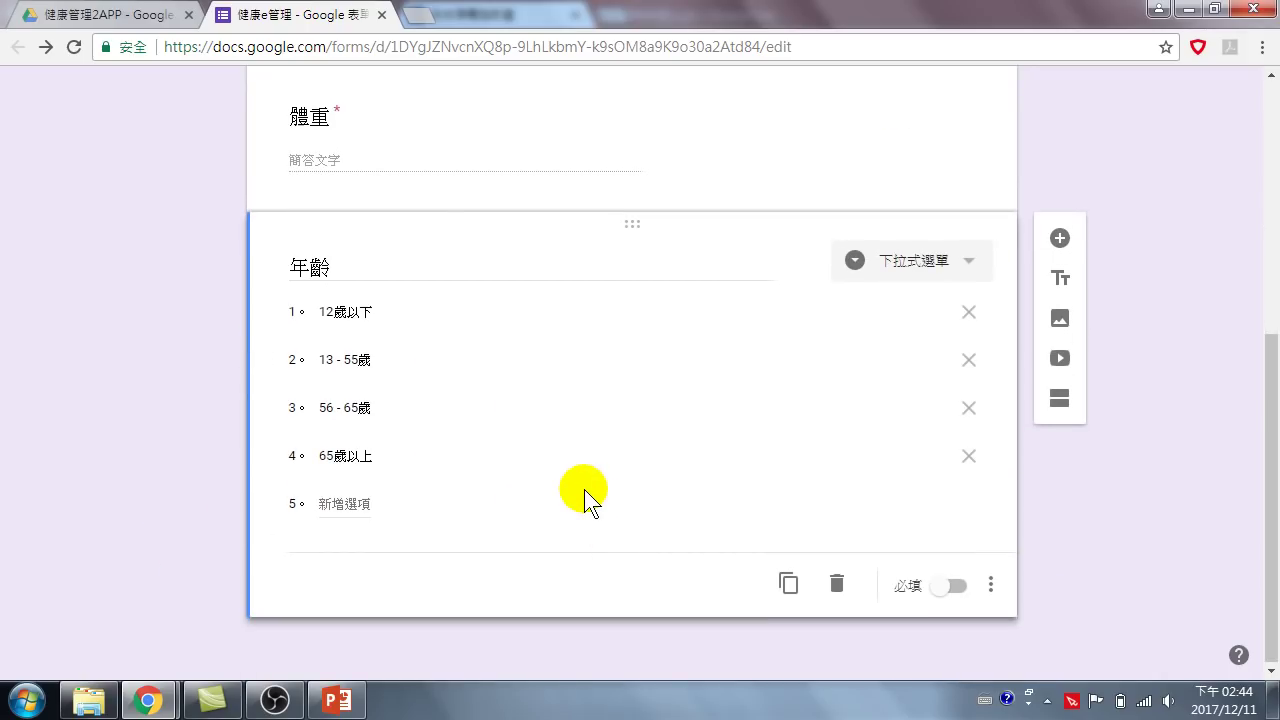
click(968, 262)
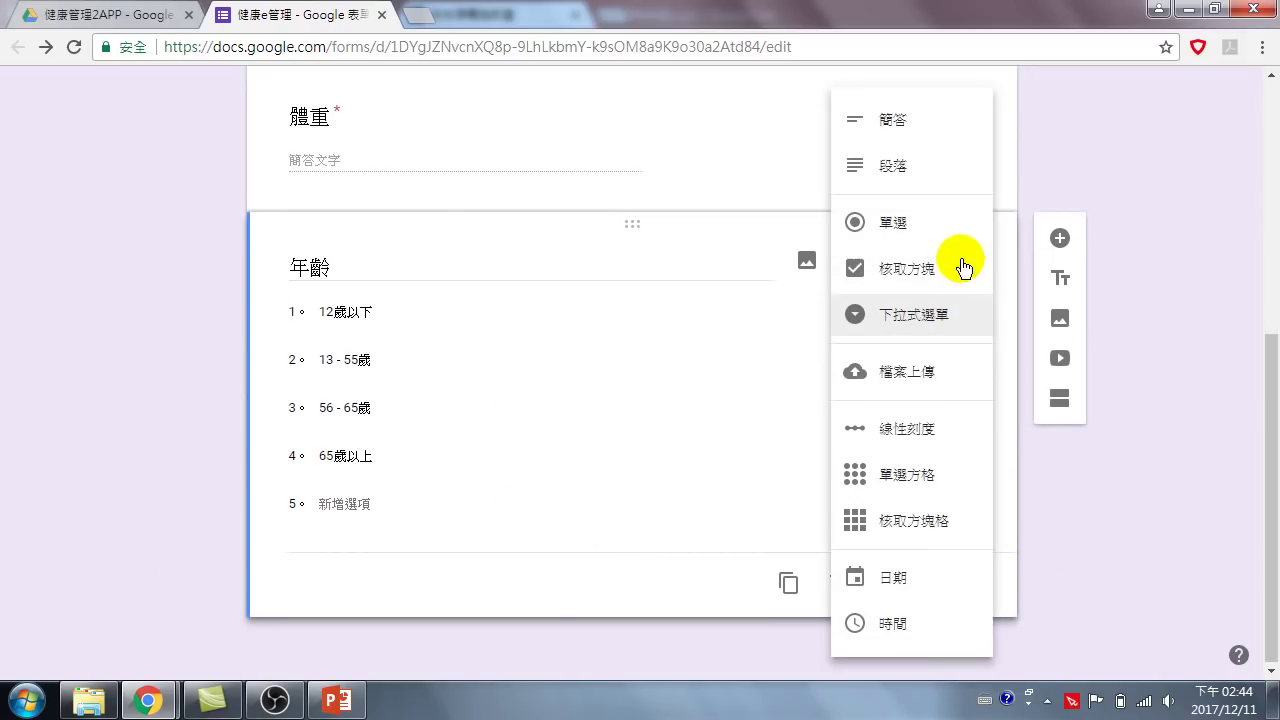
click(922, 229)
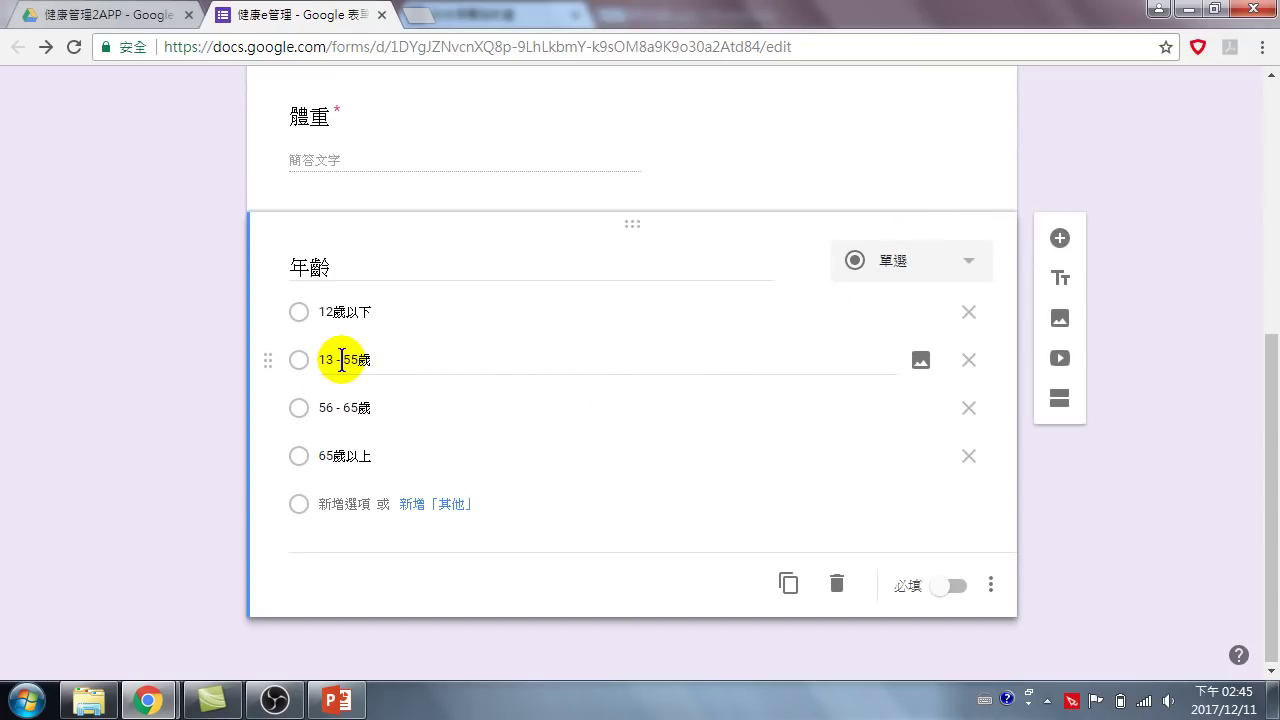
- Make the 年齡 question required (必填)
click(969, 263)
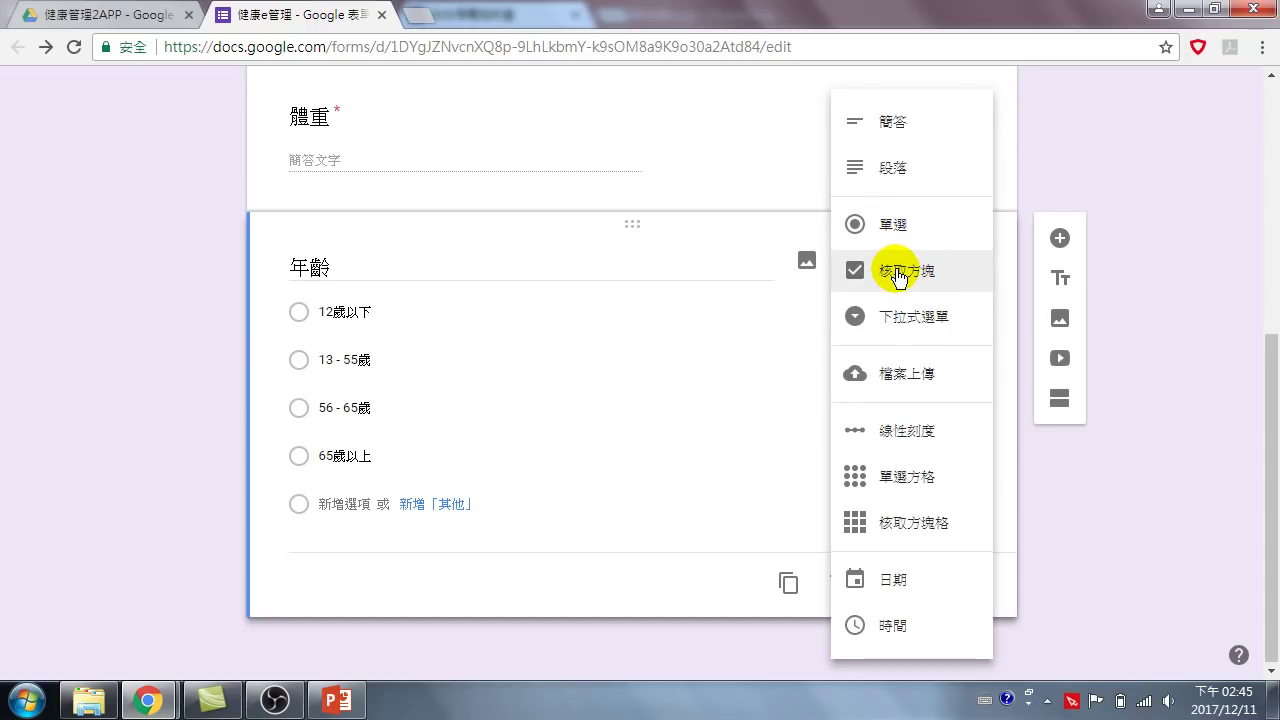
click(200, 406)
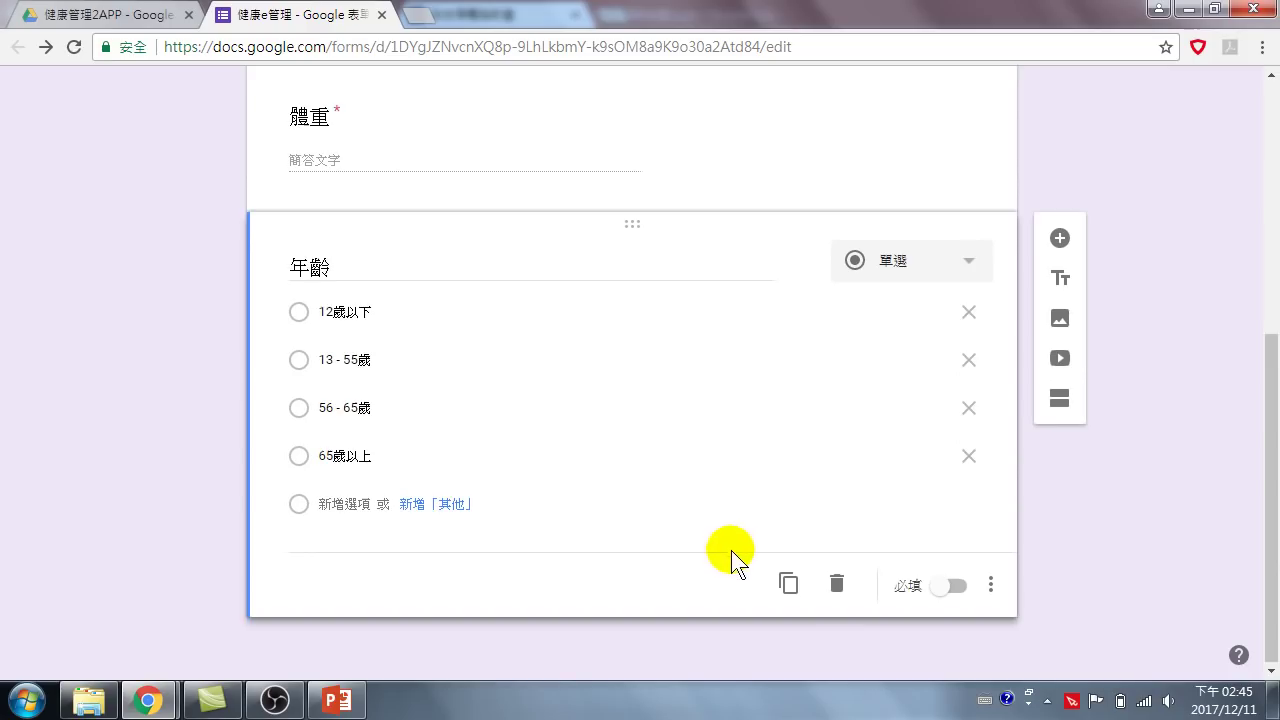
click(940, 588)
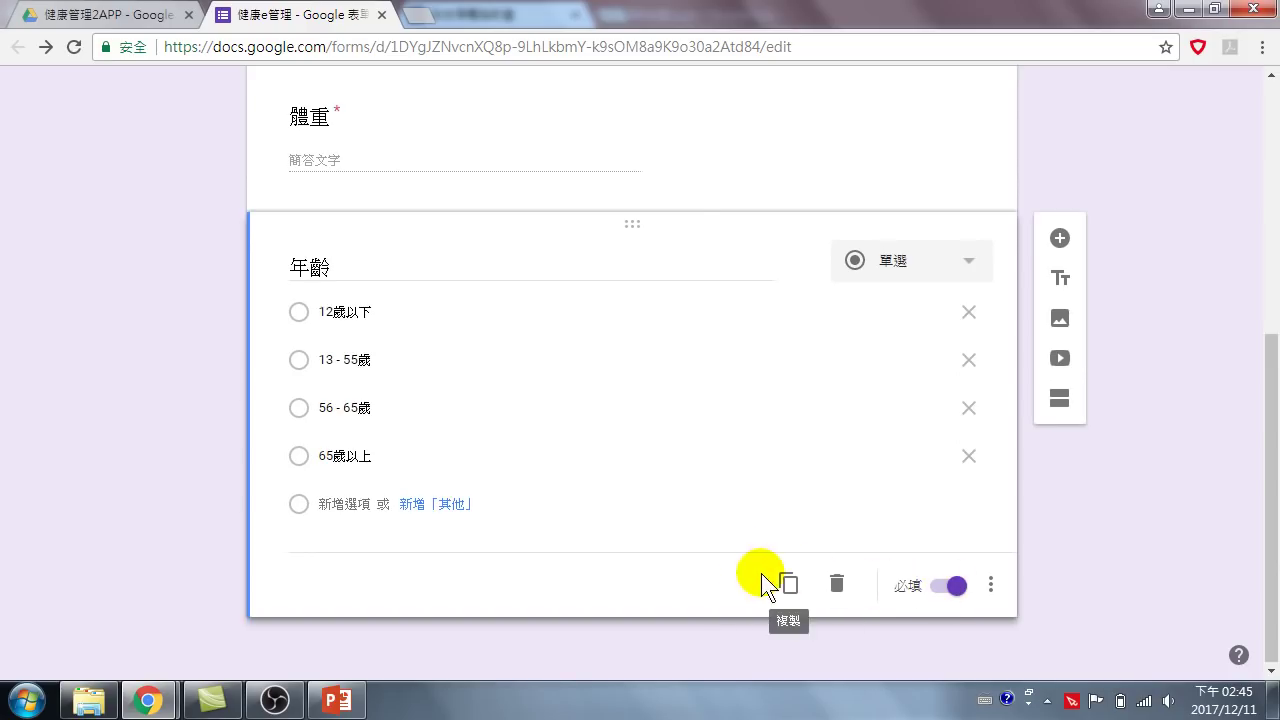
scroll(565, 522, up, 2)
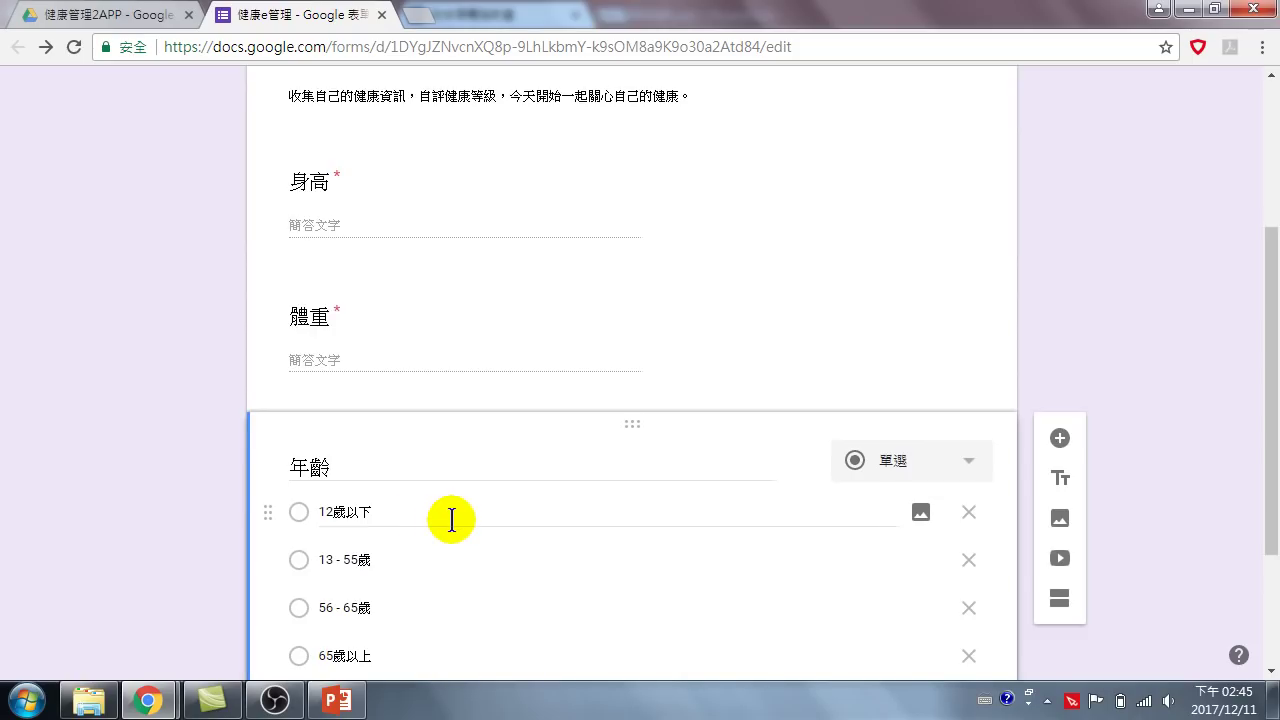
scroll(451, 519, down, 2)
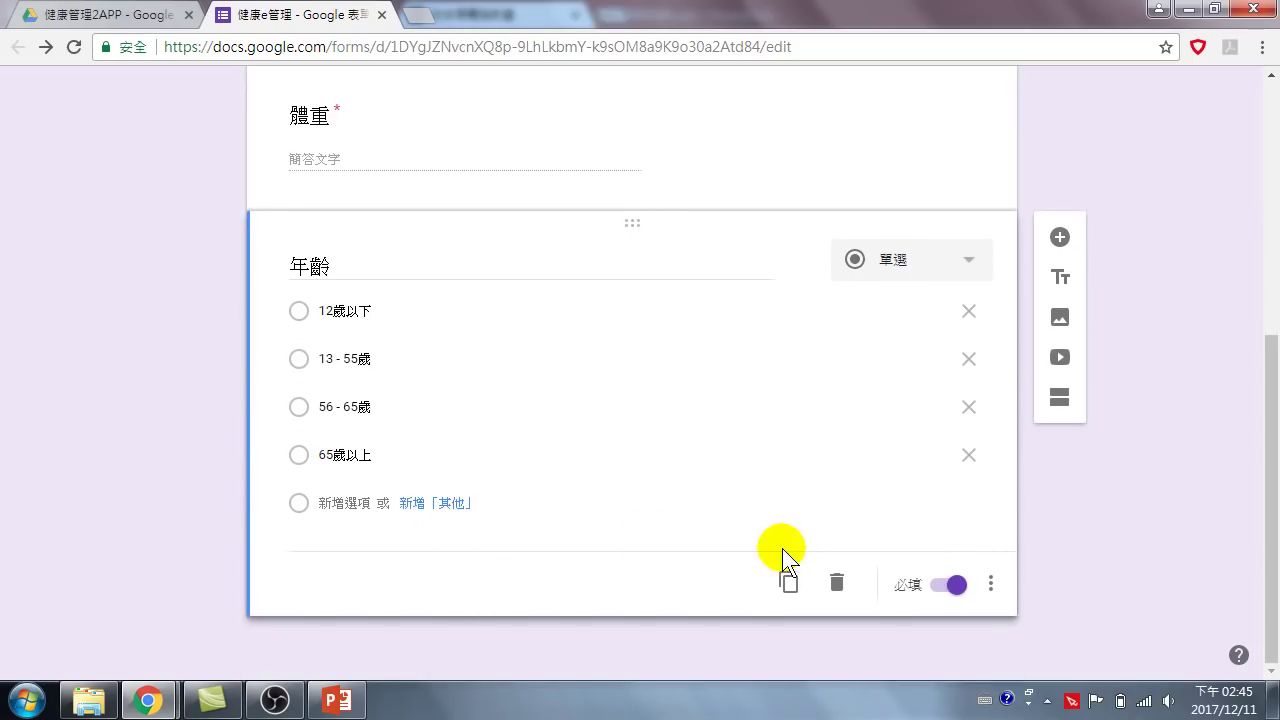
- Add a question titled 收縮壓 below 年齡 and make it required (必填)
click(1061, 240)
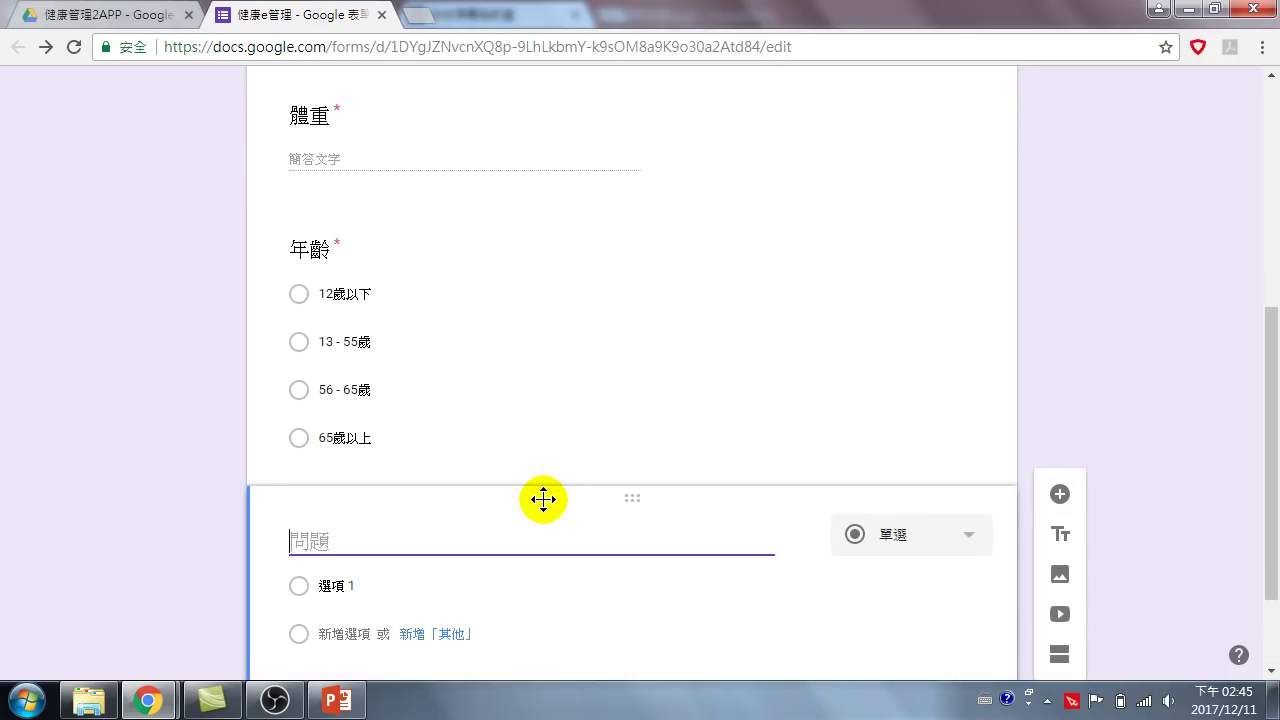
text(v)
key(BackSpace)
text(收縮)
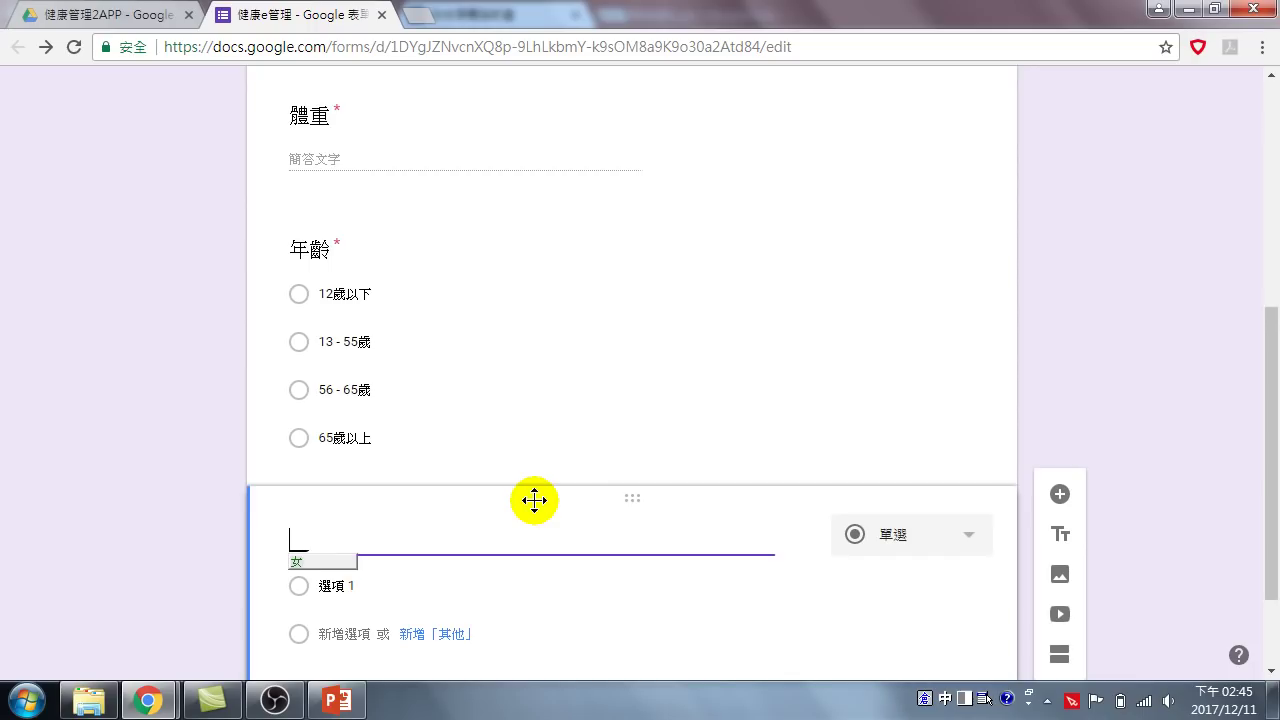
text(壓)
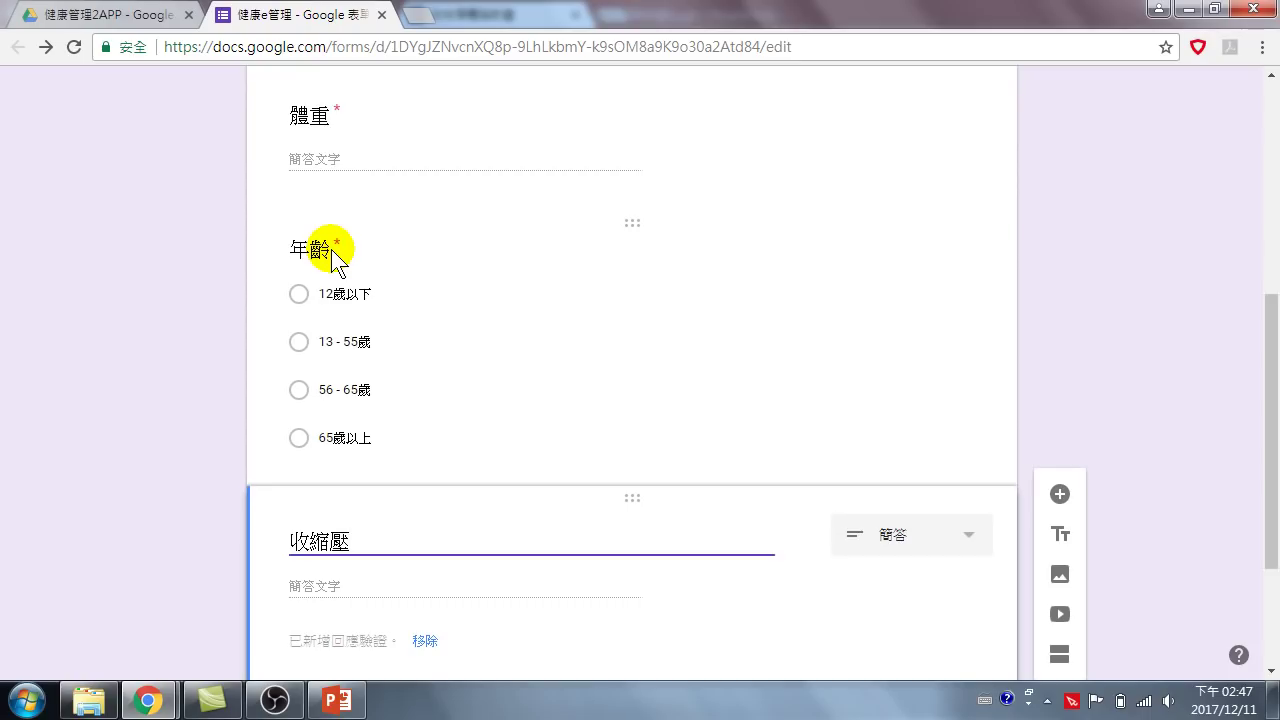
key(Return)
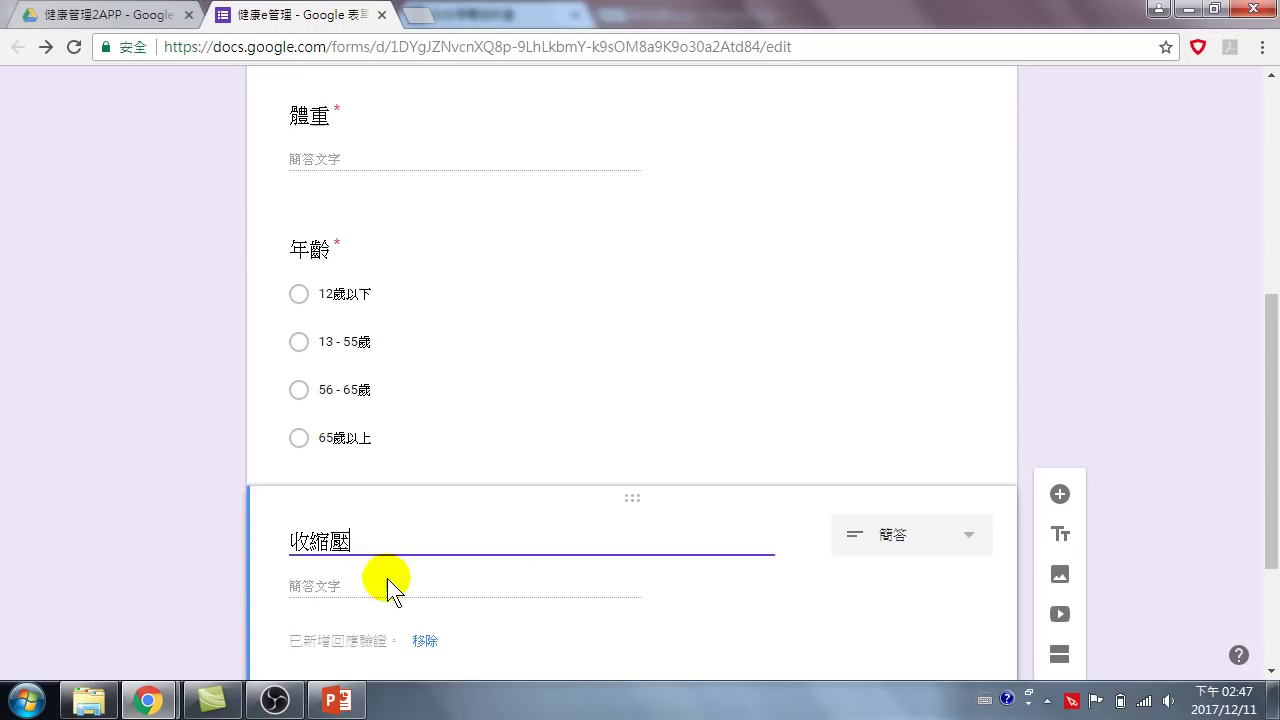
scroll(453, 545, down, 2)
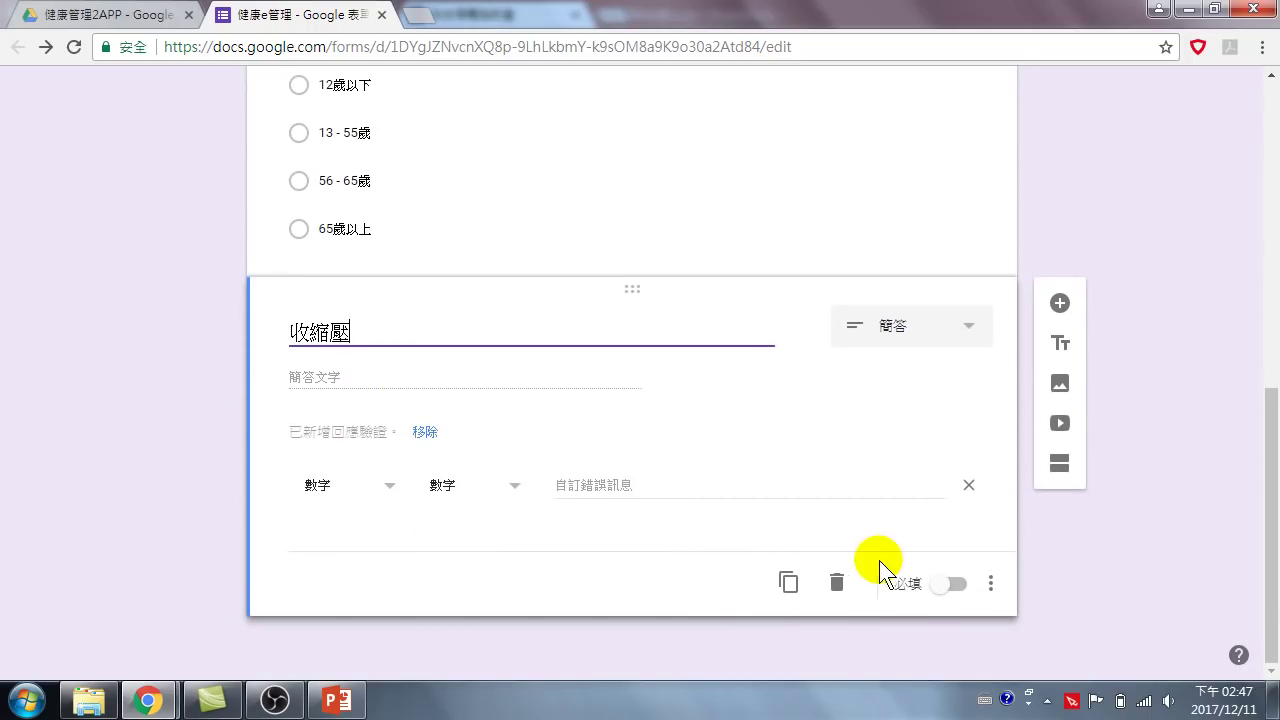
click(935, 585)
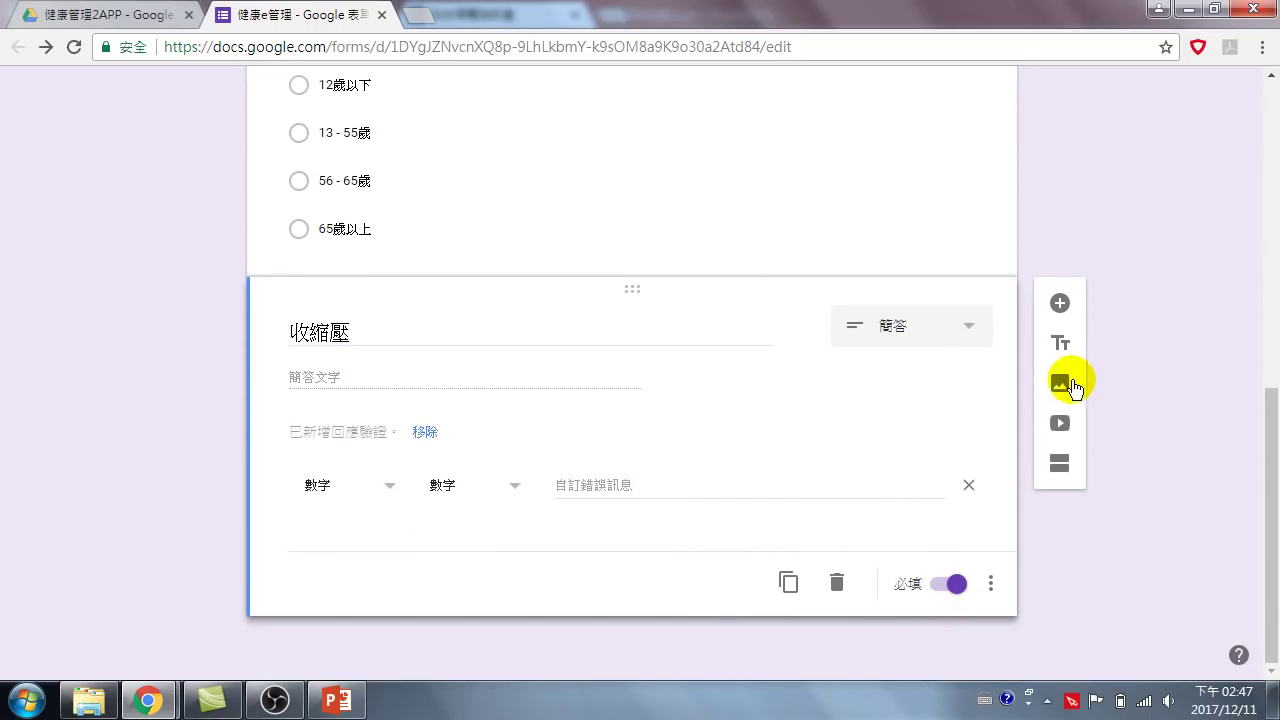
- Add a question titled 舒張壓 below 收縮壓 and make it required (必填)
click(1060, 303)
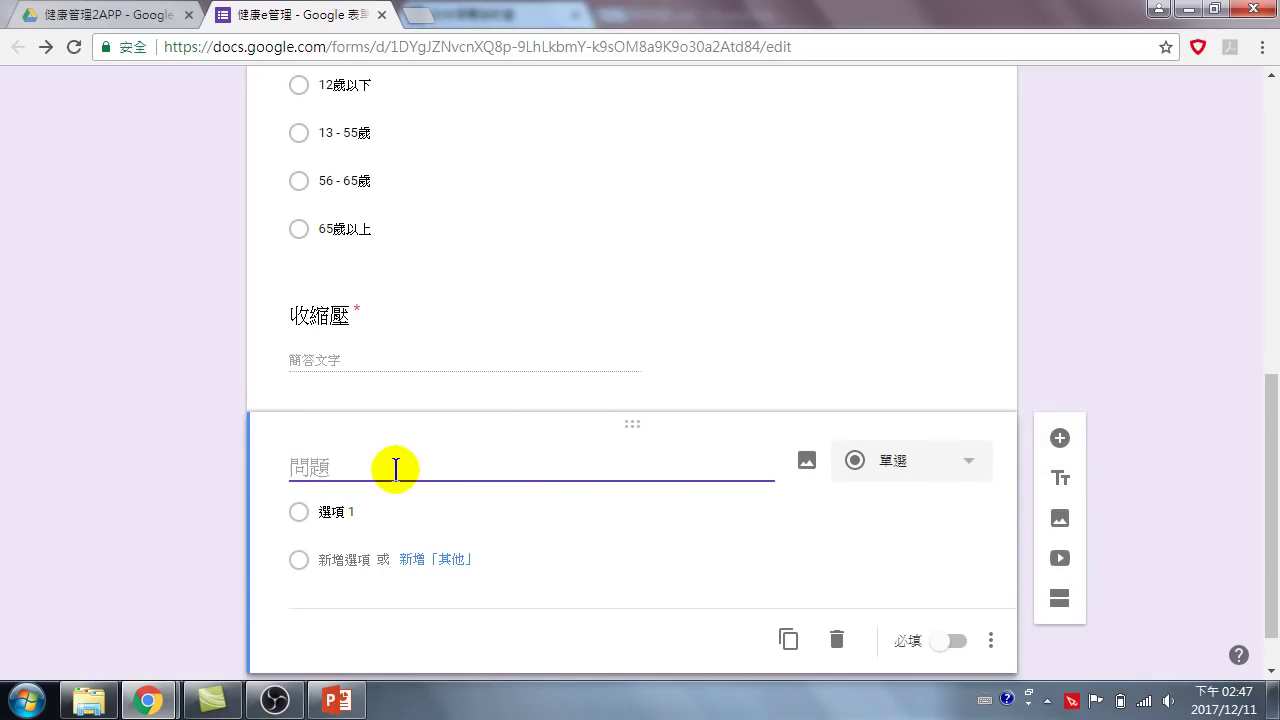
text(or)
key(BackSpace)
key(BackSpace)
key(ctrl+shift)
text(ornin)
text(舒張壓)
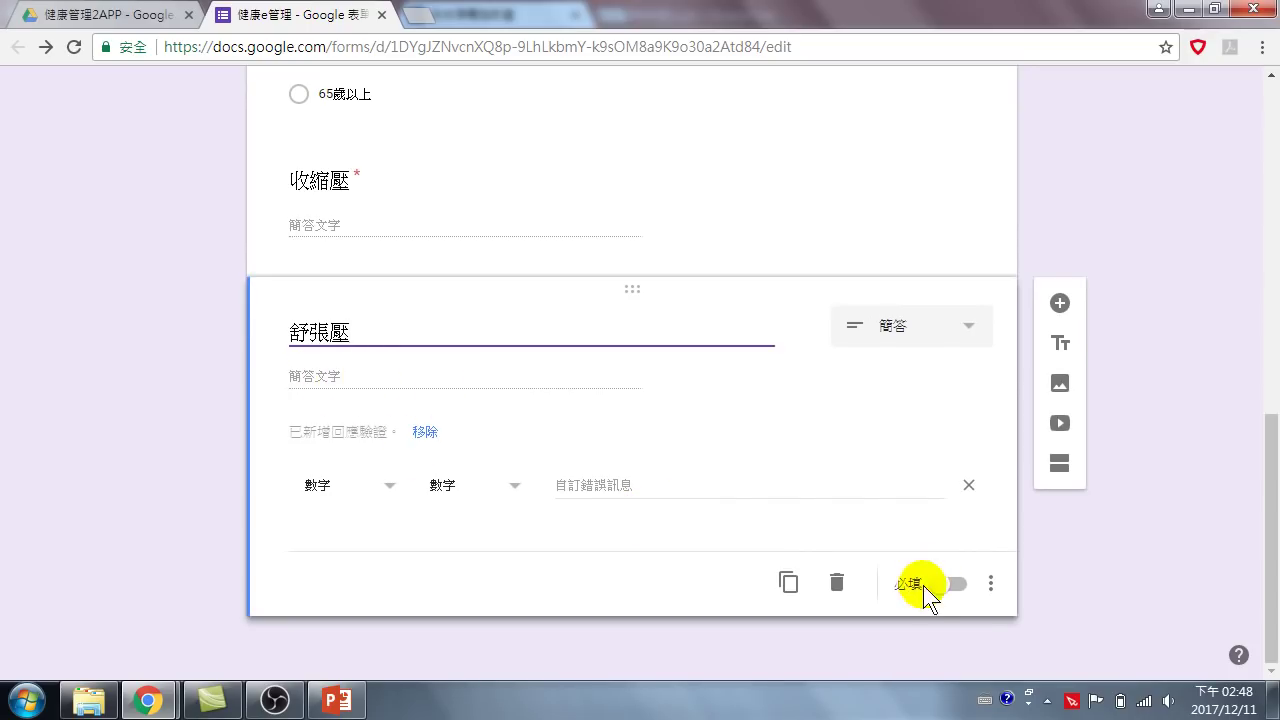
click(955, 584)
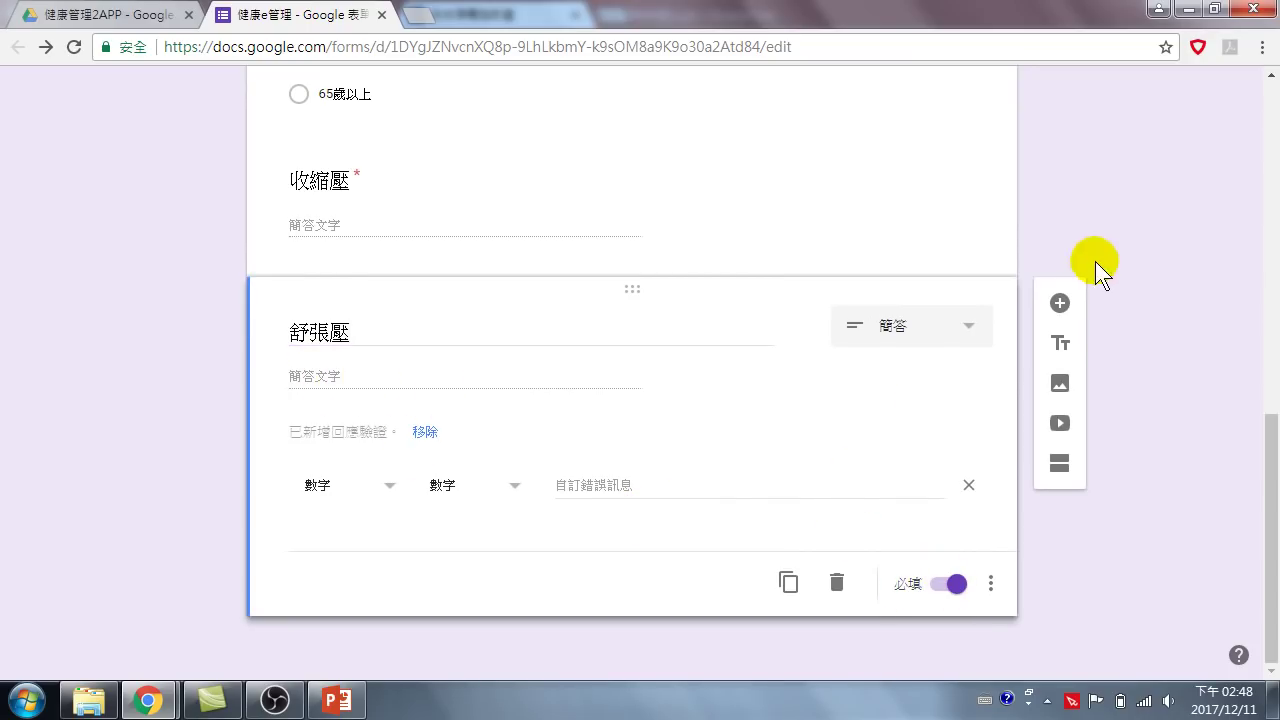
- Add a question titled 心跳 below the 舒張壓 question
click(1060, 304)
text(p)
key(BackSpace)
key(ctrl+shift)
text(心跳)
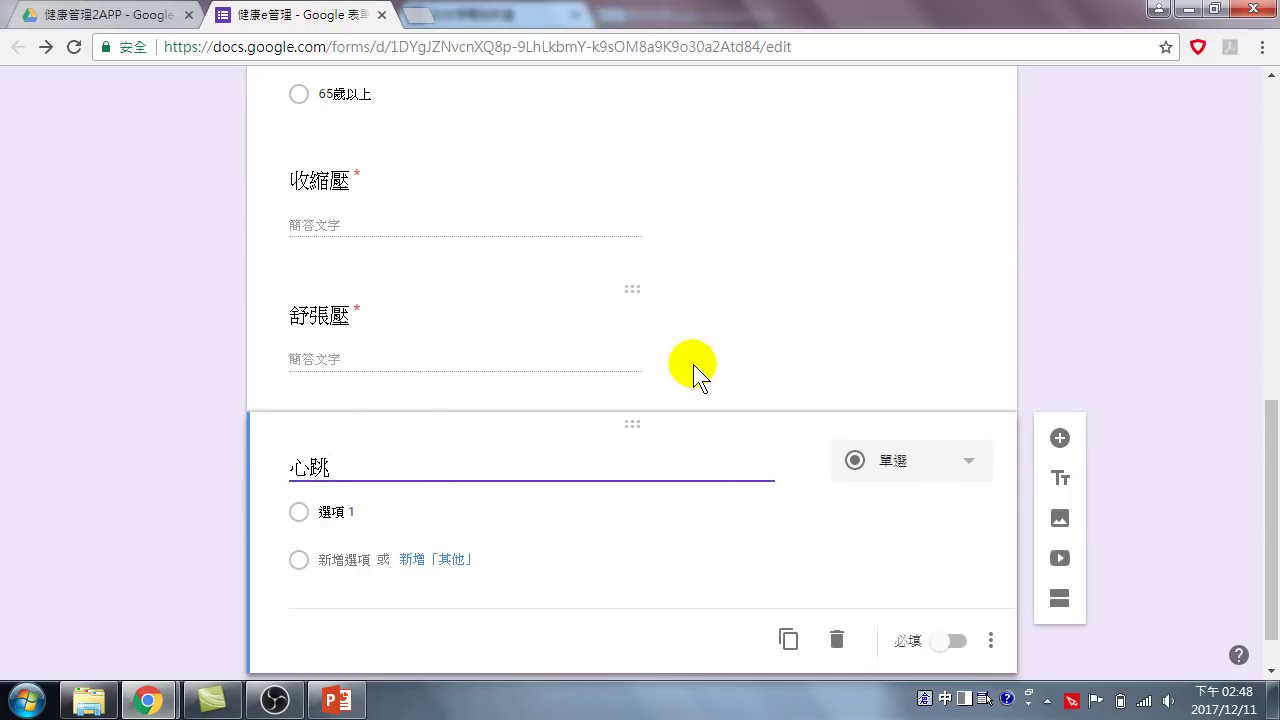
- Make the 心跳 question required (必填)
scroll(680, 520, down, 2)
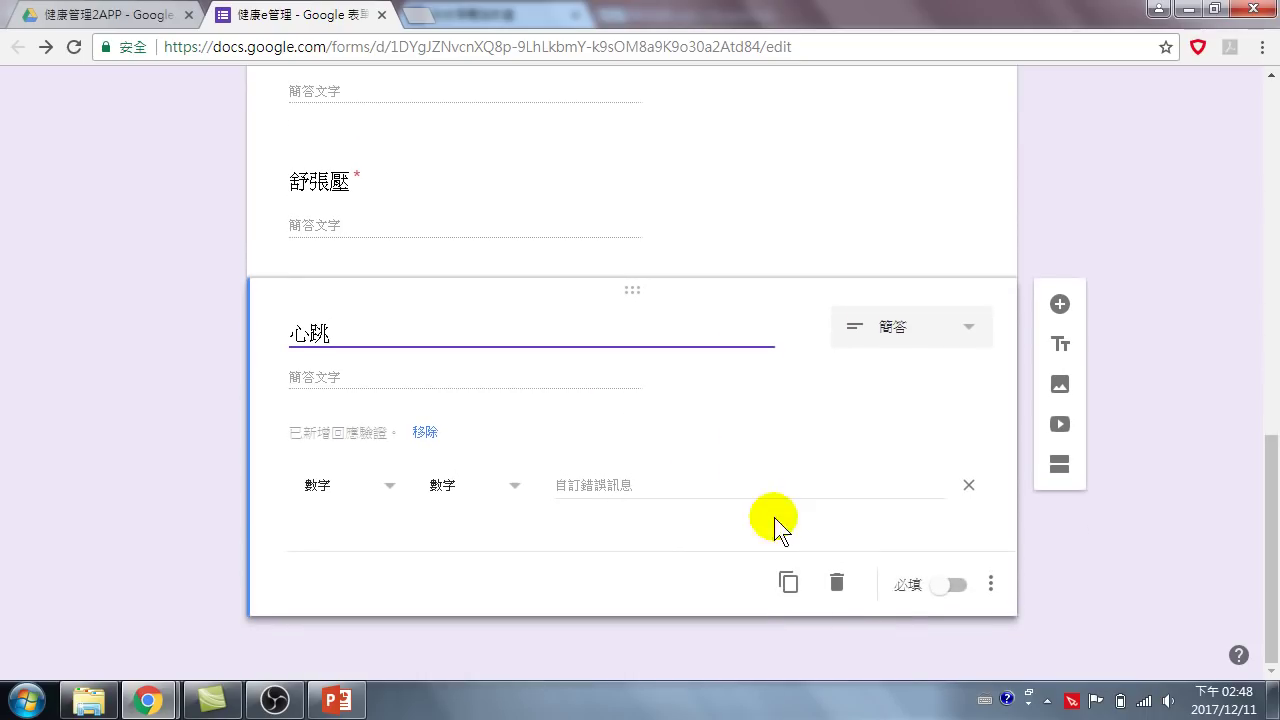
click(946, 586)
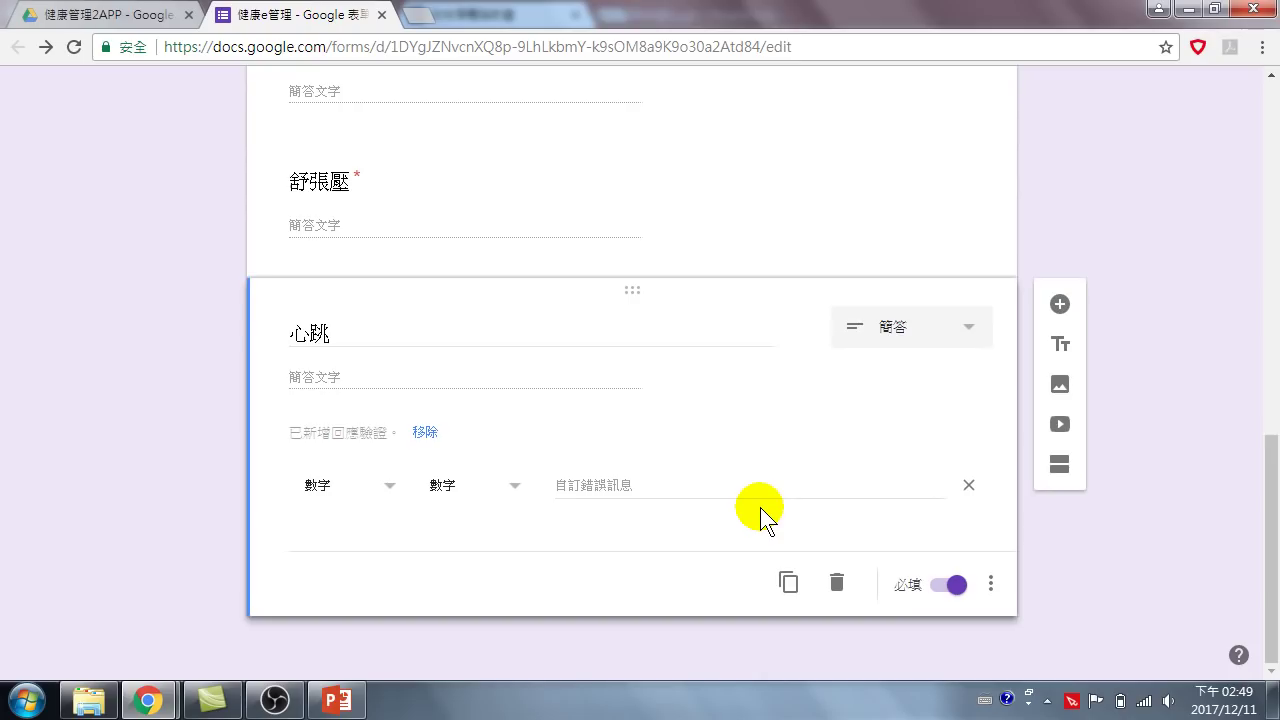
- Add a question titled 您自評現在的健康狀況，5代表最健康 below the 心跳 question
click(1060, 306)
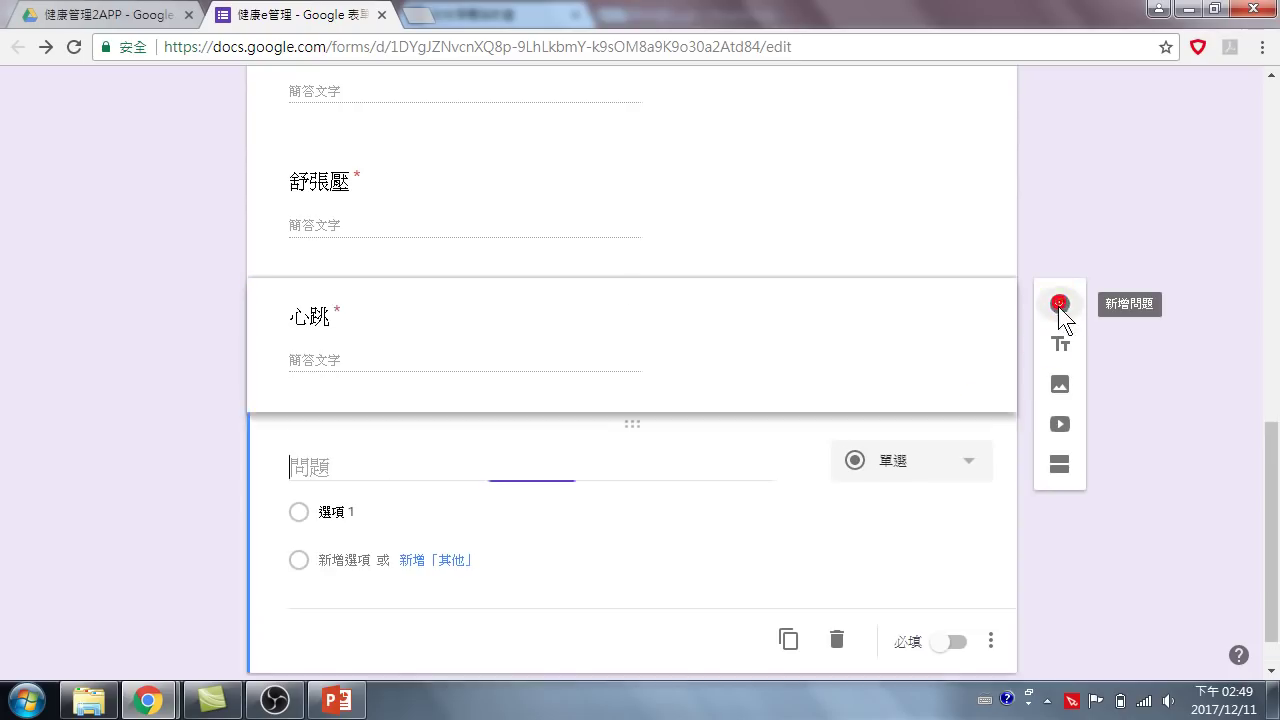
text(ofp)
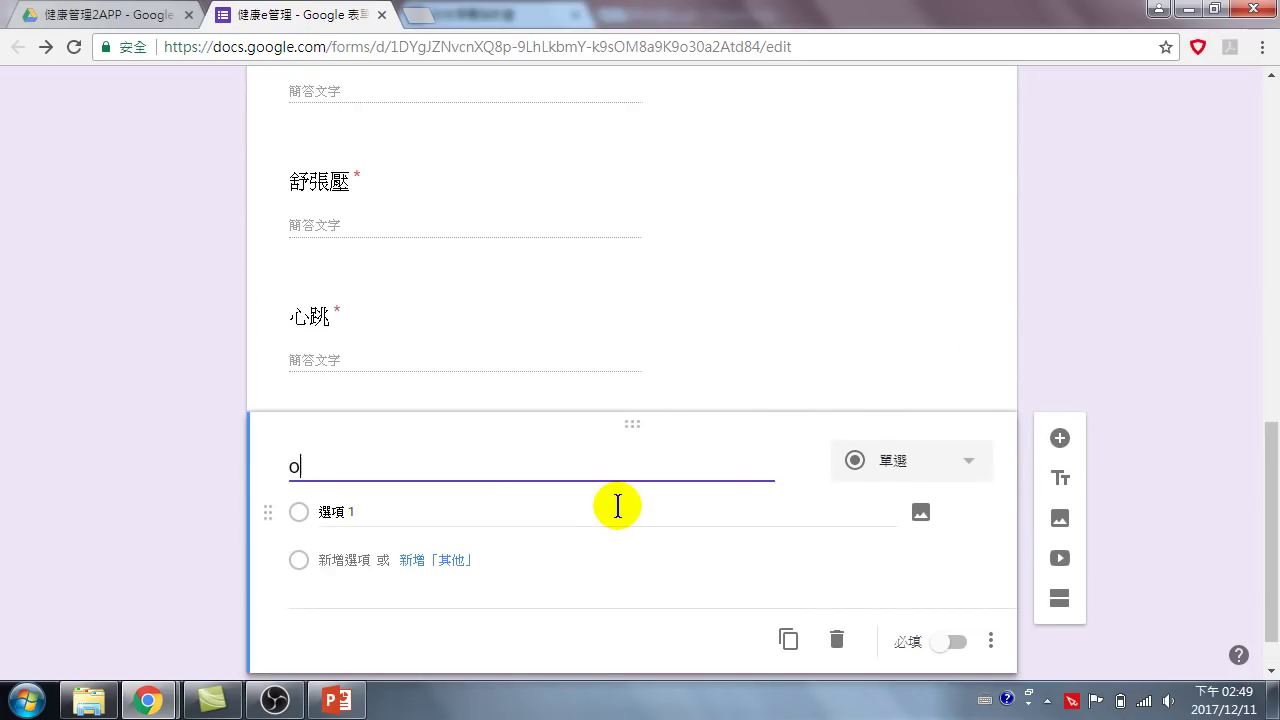
key(BackSpace)
key(BackSpace)
key(BackSpace)
key(ctrl+space)
text(您)
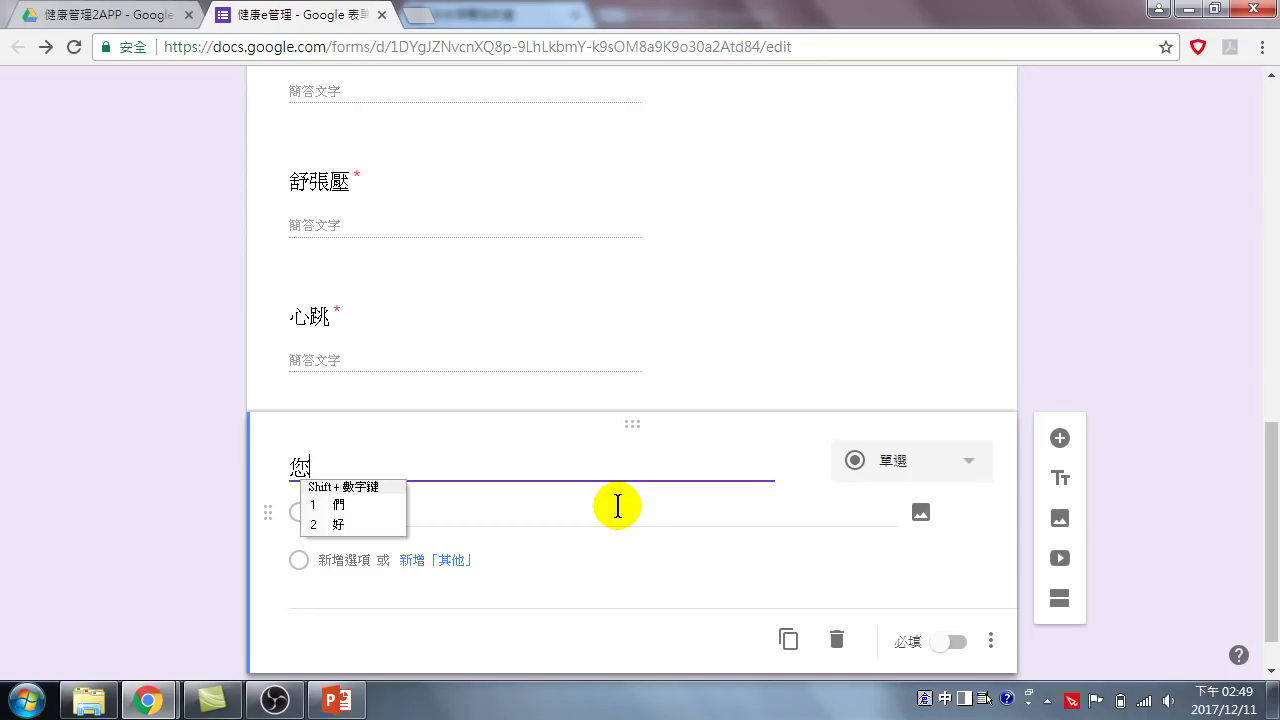
text(自)
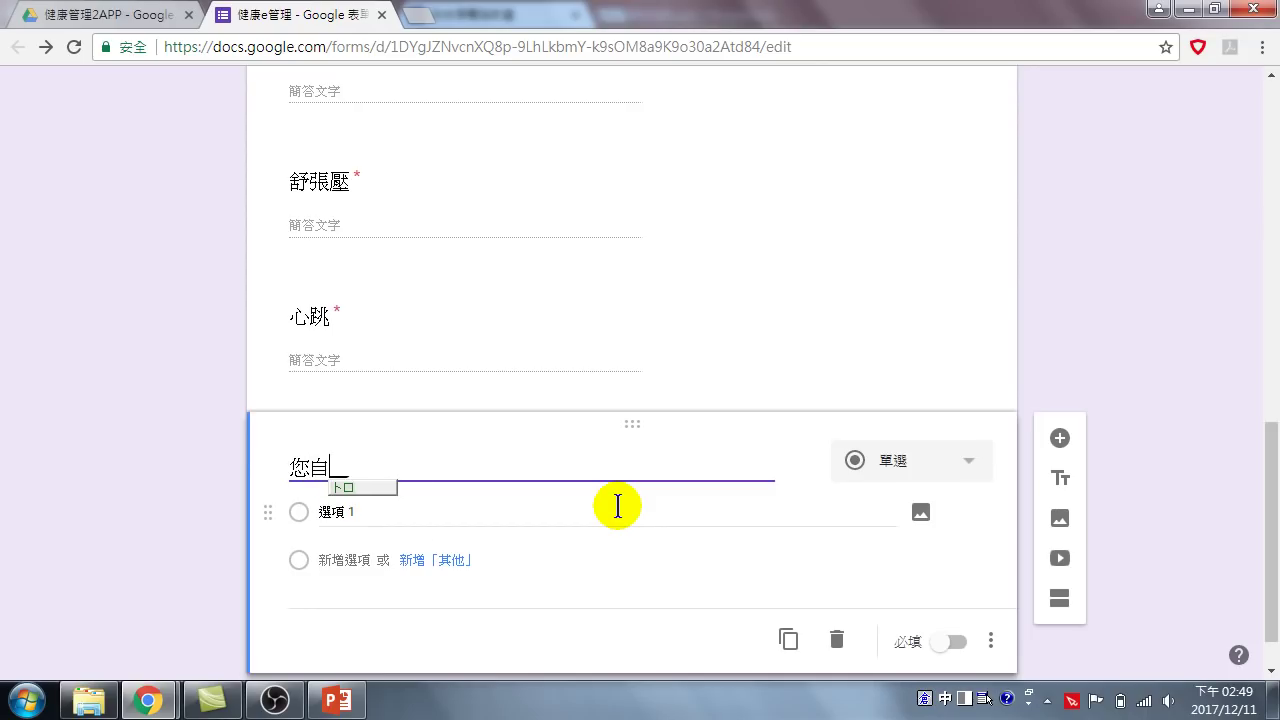
text(評)
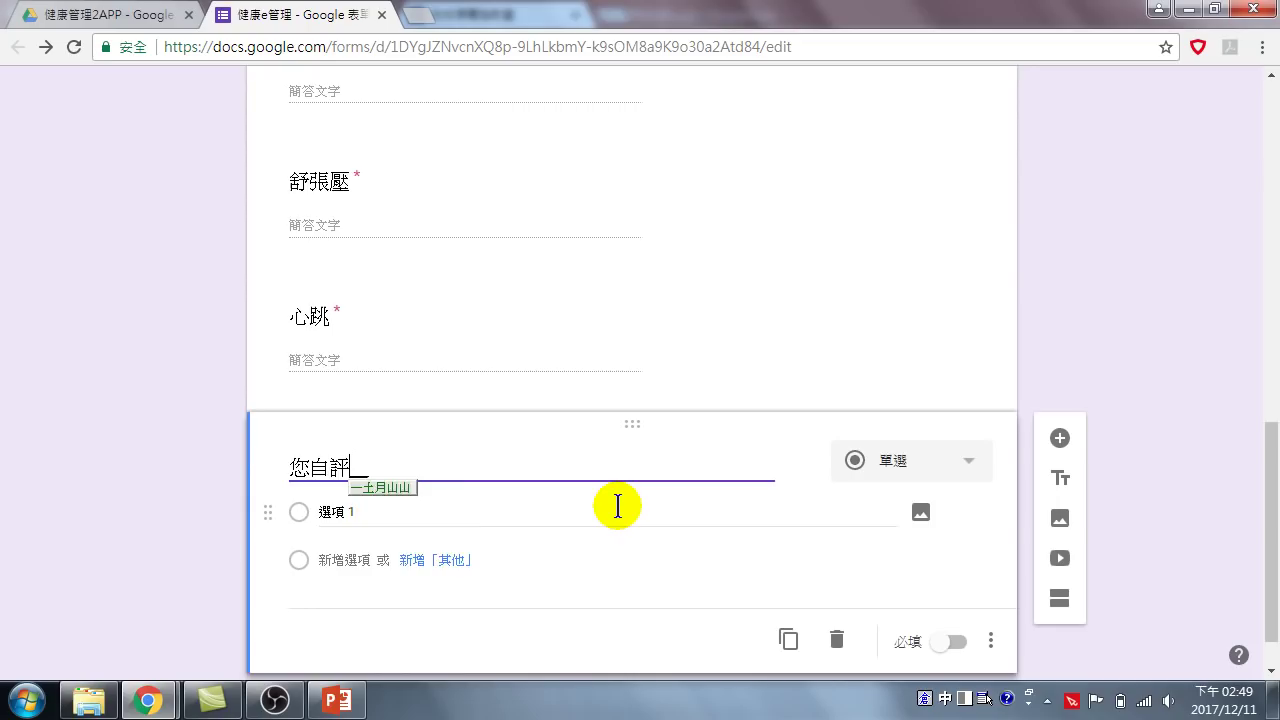
text(現在的健)
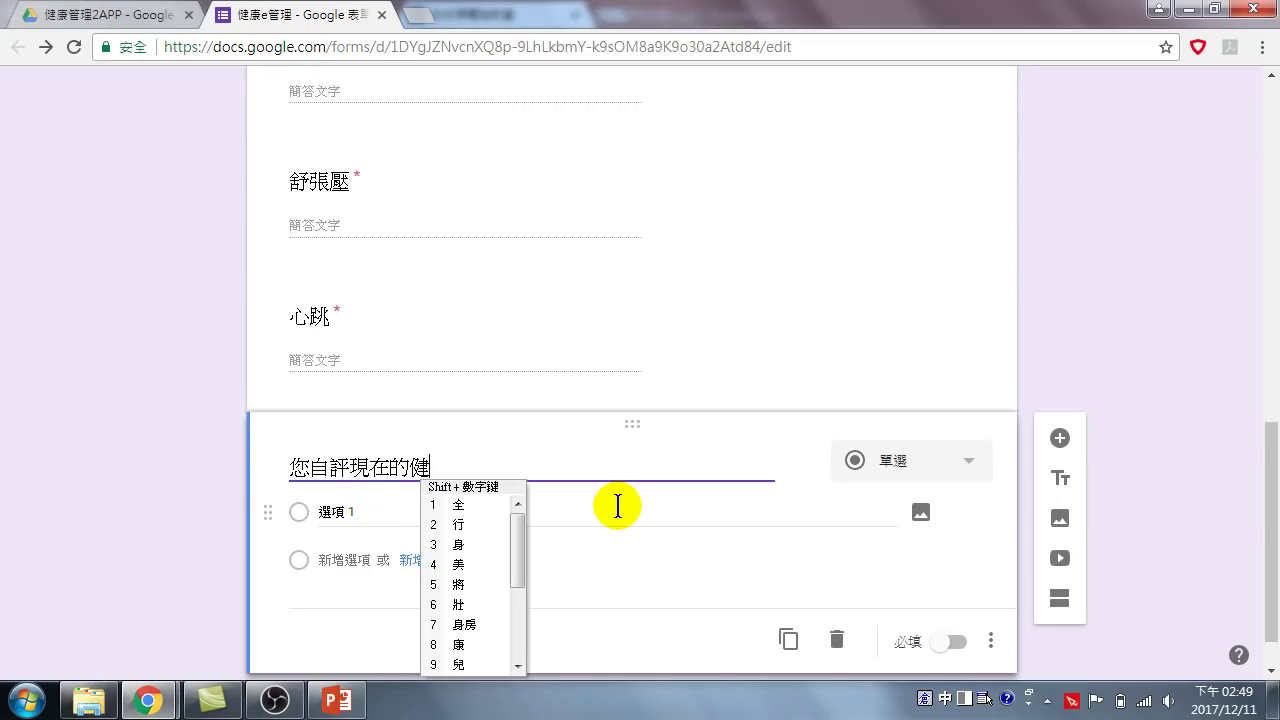
text(康狀)
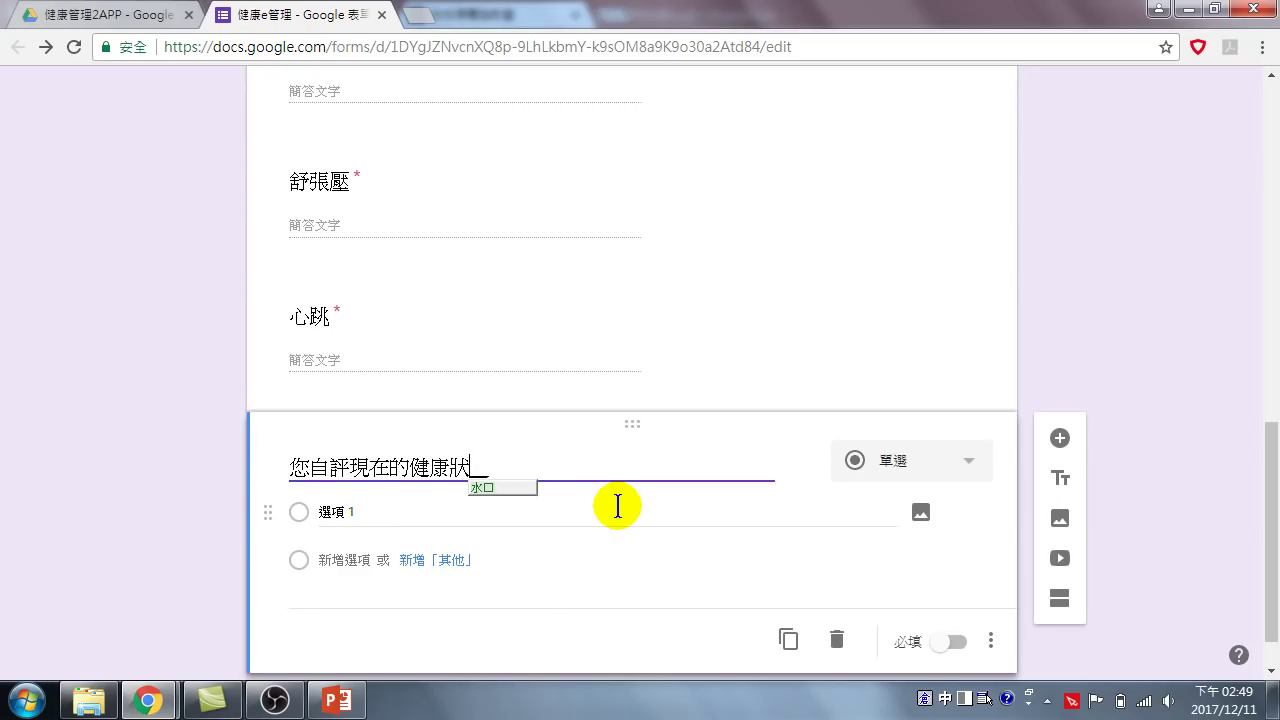
text(況，5)
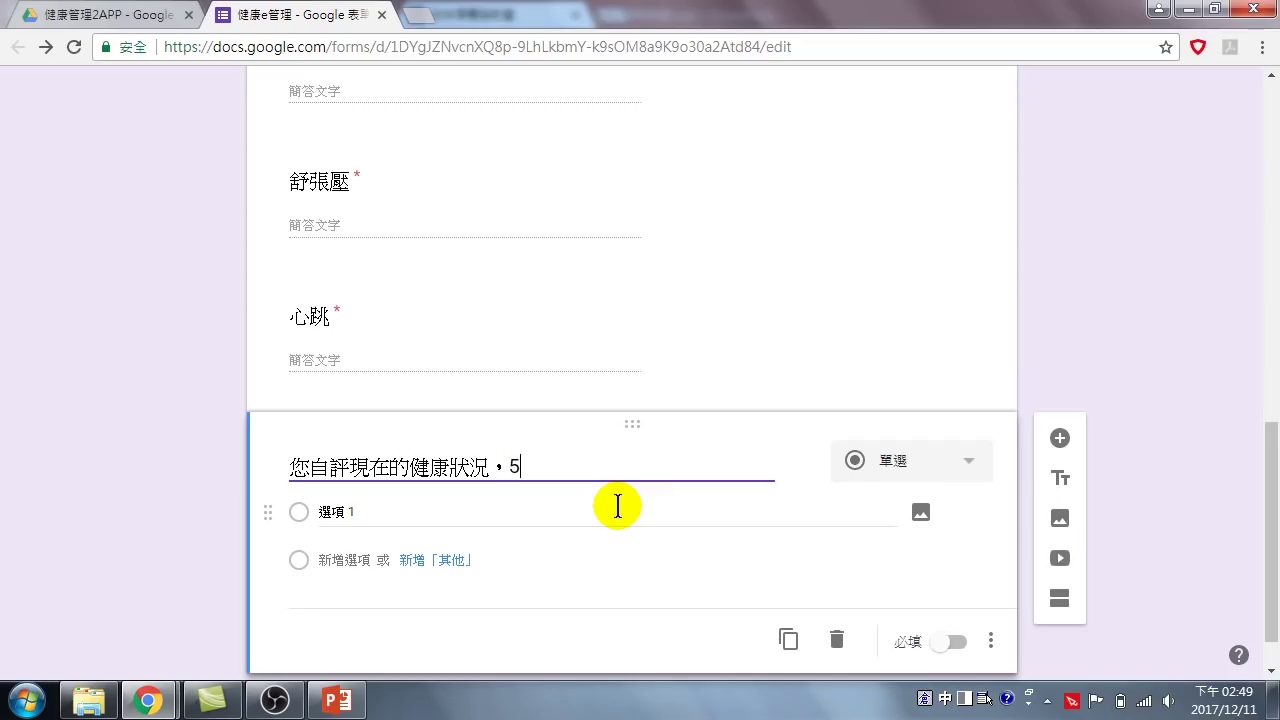
text(代表)
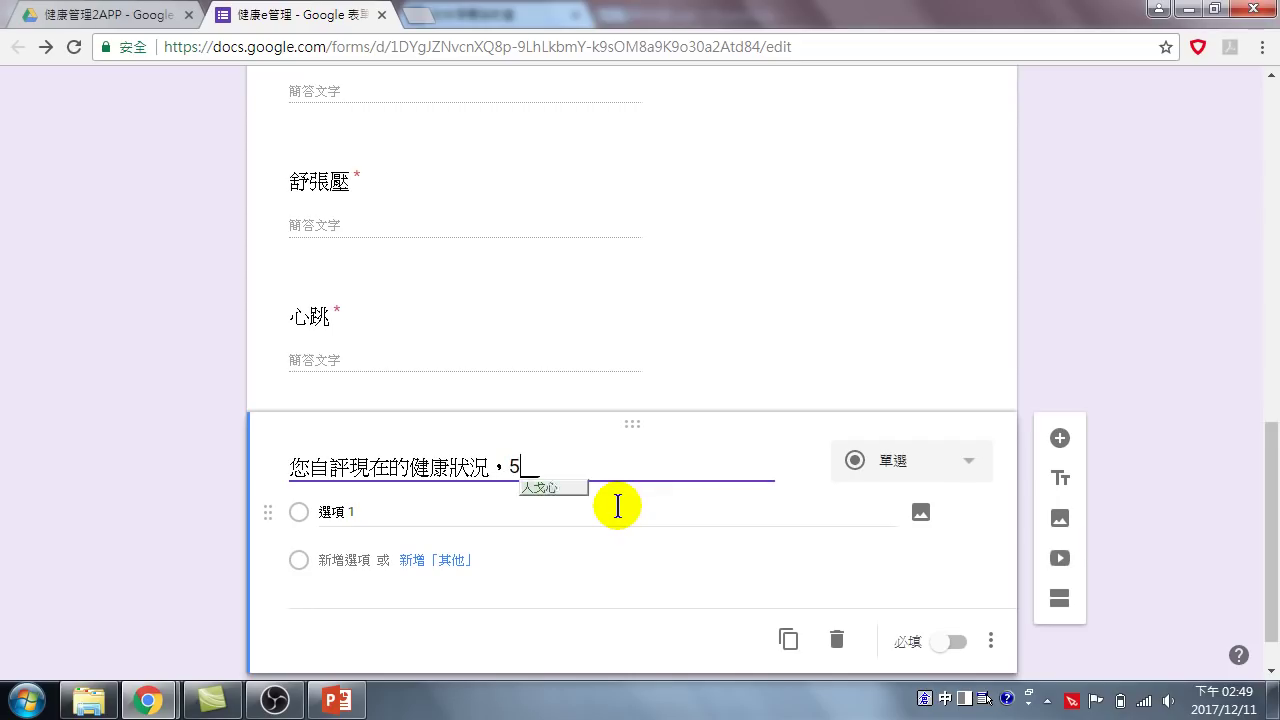
text(最健康)
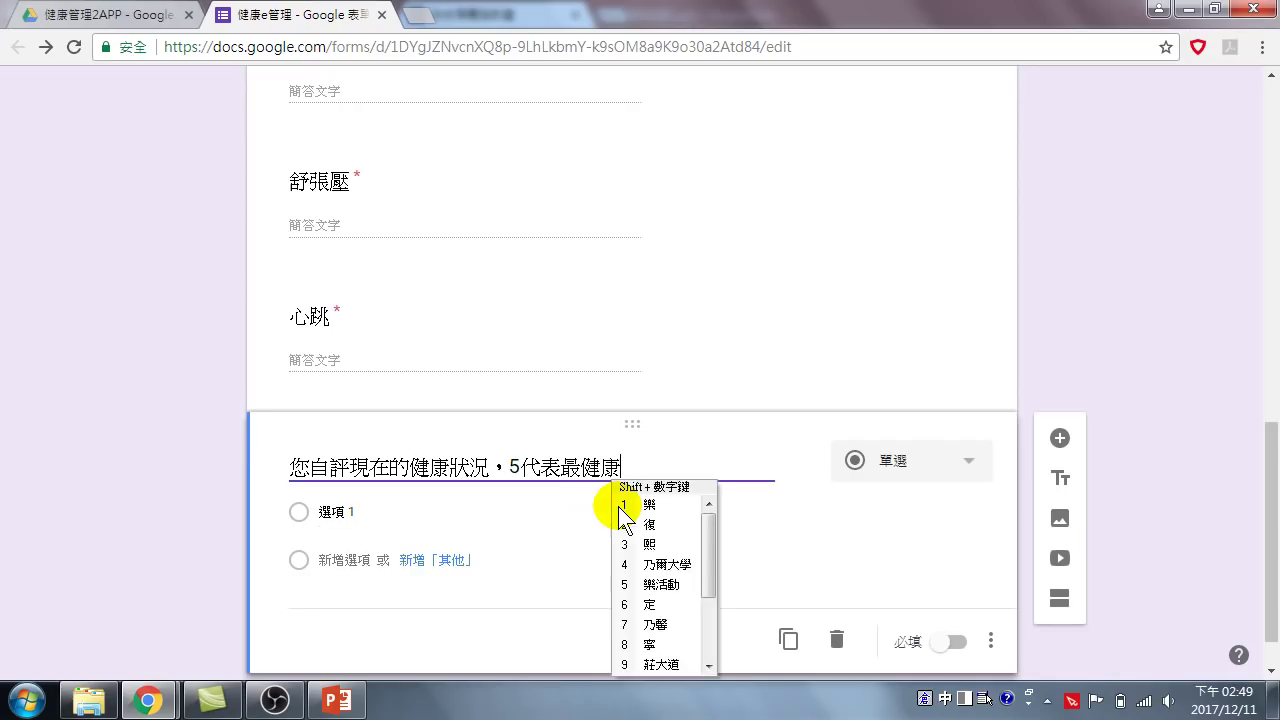
key(Escape)
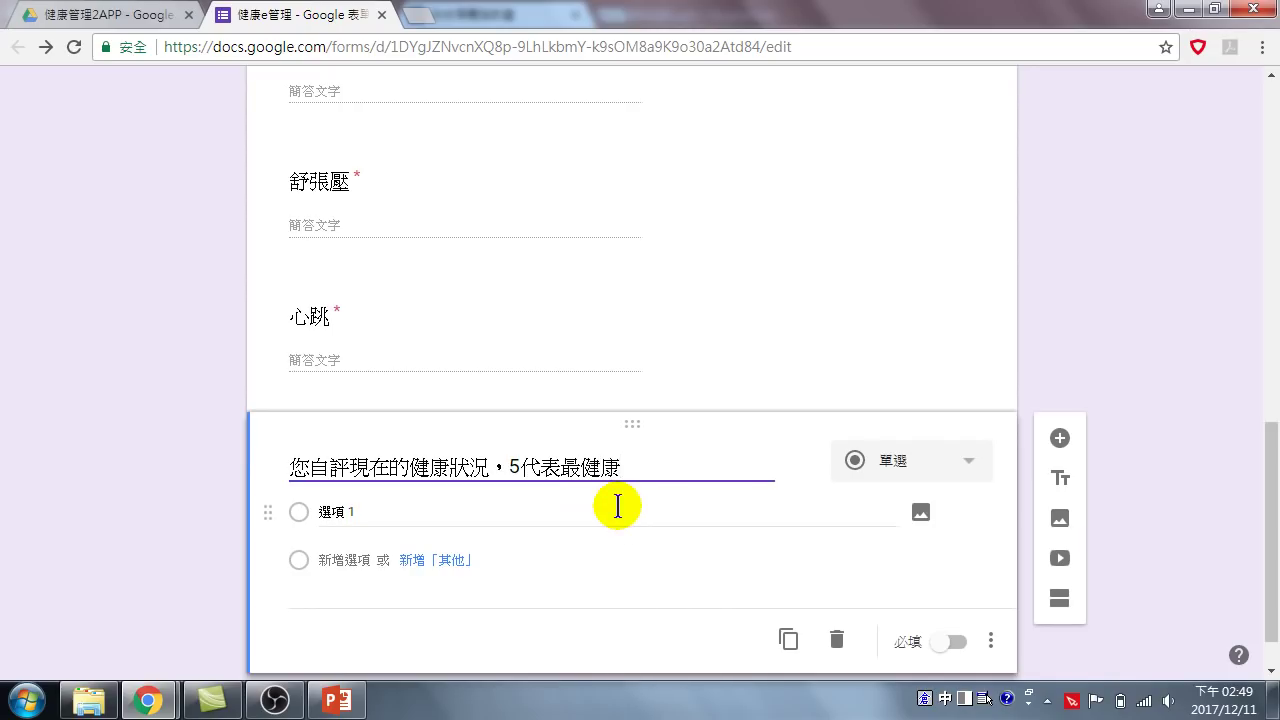
- Append a question mark to the health self-rating question's title
click(960, 459)
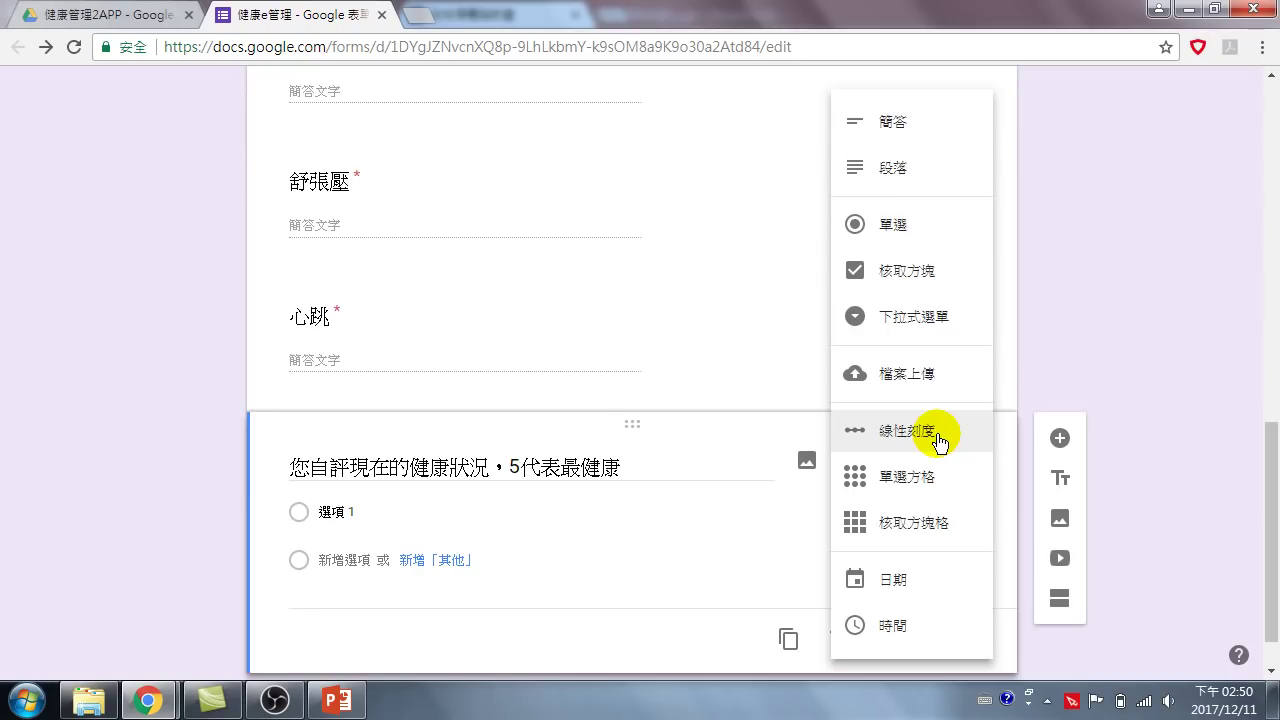
click(645, 467)
text(?)
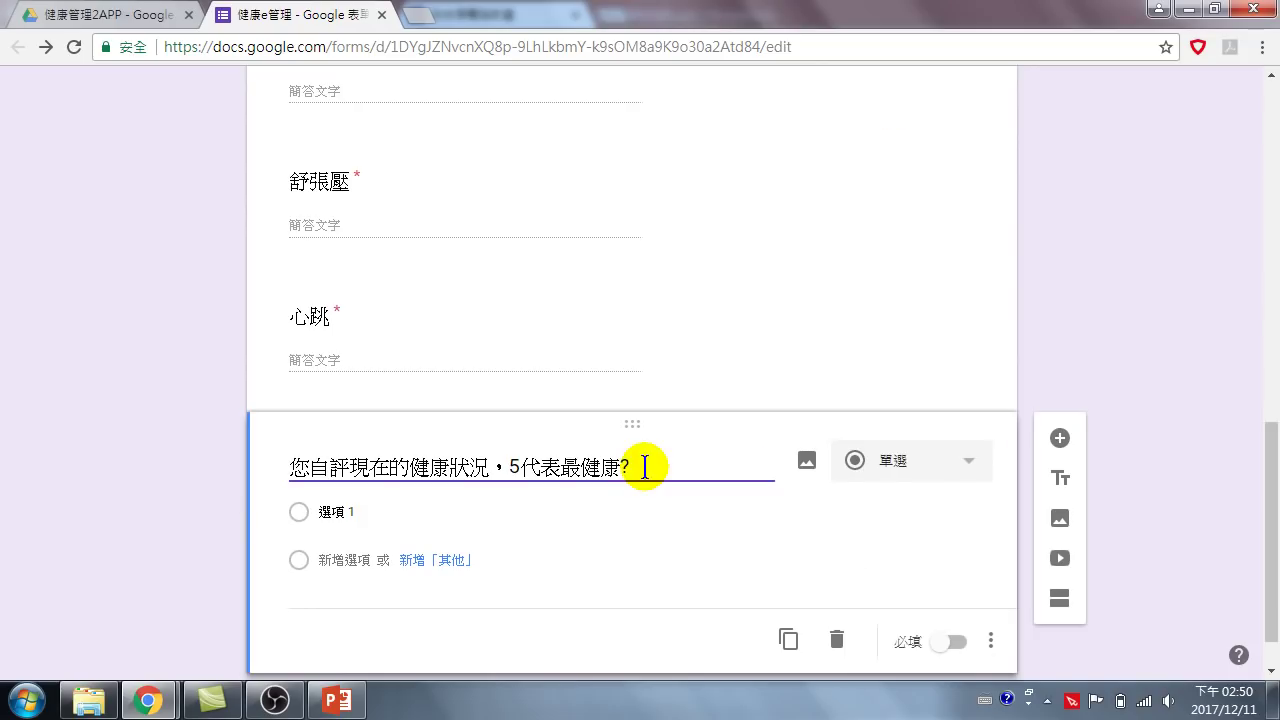
click(554, 614)
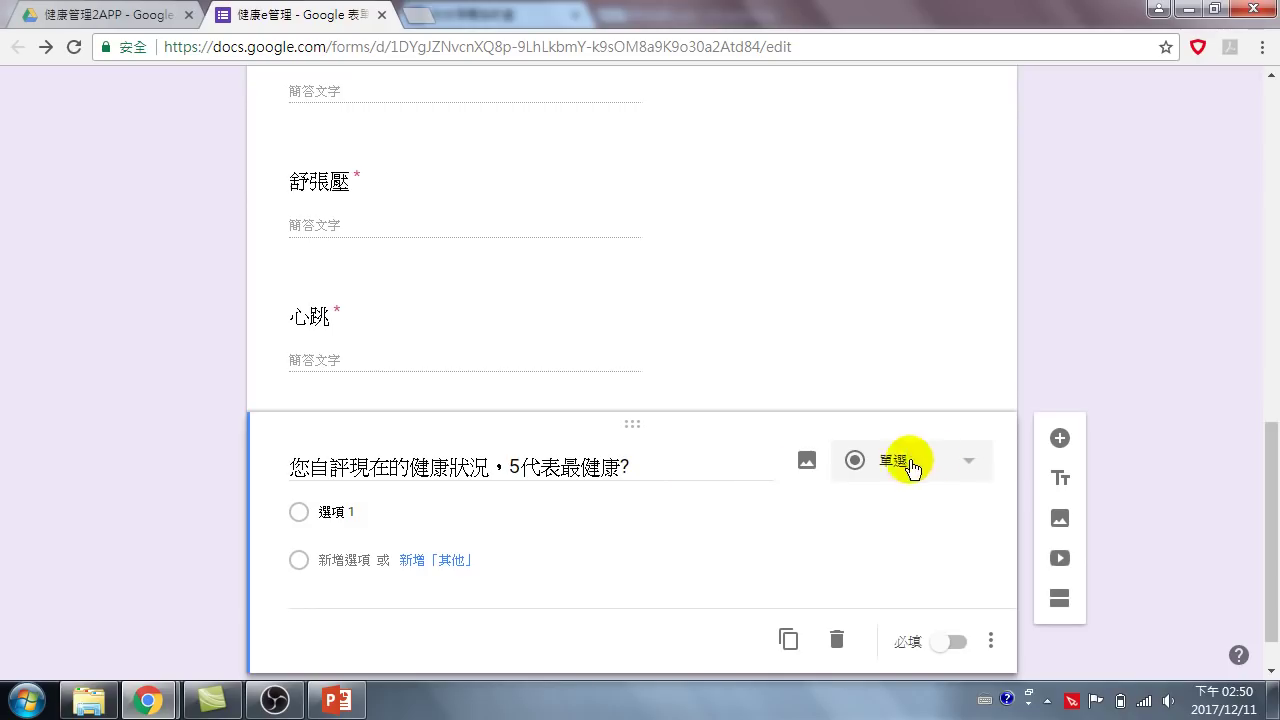
- Change the health self-rating question's type to 線性刻度 and make it required (必填)
click(966, 463)
click(914, 432)
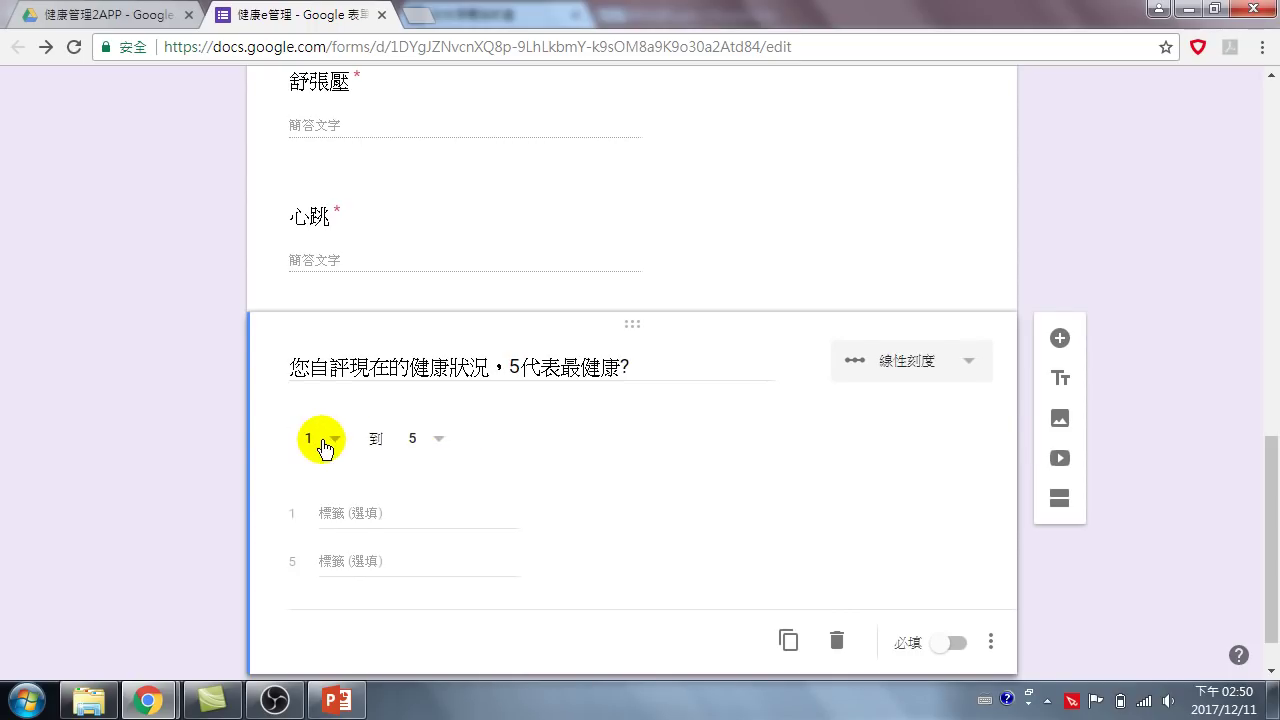
click(948, 643)
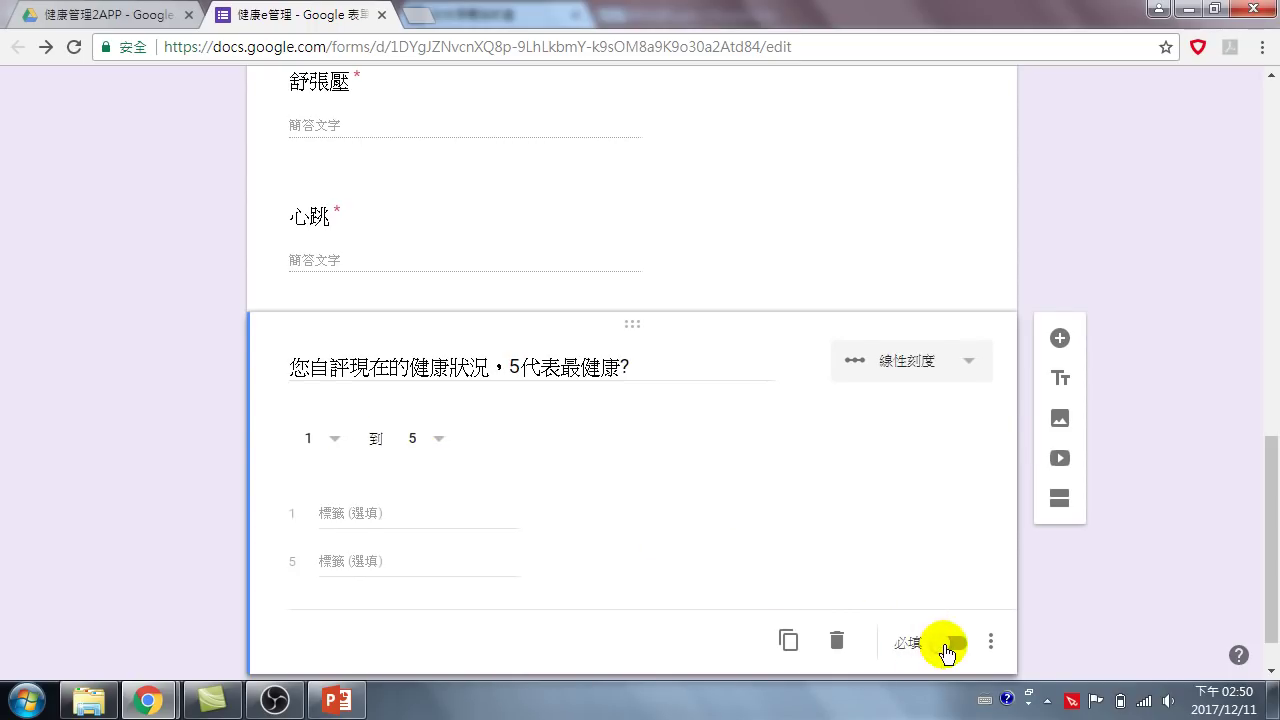
scroll(790, 610, down, 1)
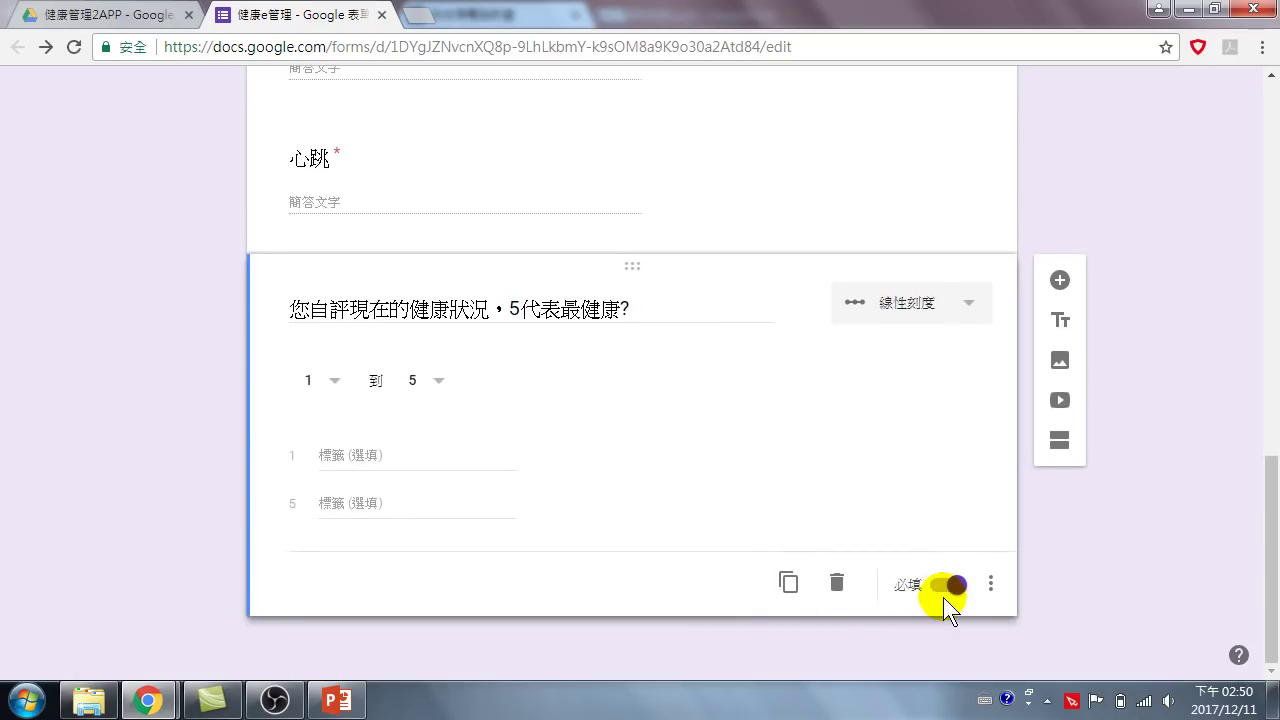
- Preview the 健康e管理 form, review its questions from 身高 through the health self-rating scale, and close the preview
scroll(795, 305, up, 10)
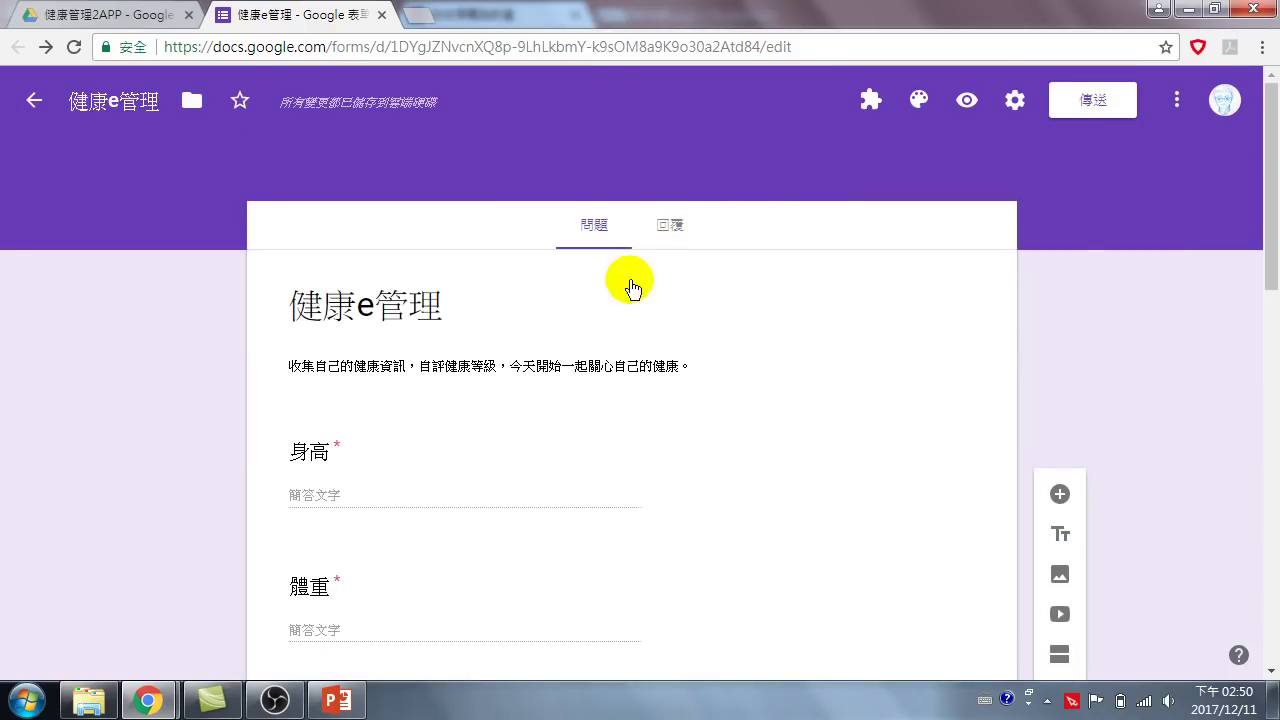
click(964, 100)
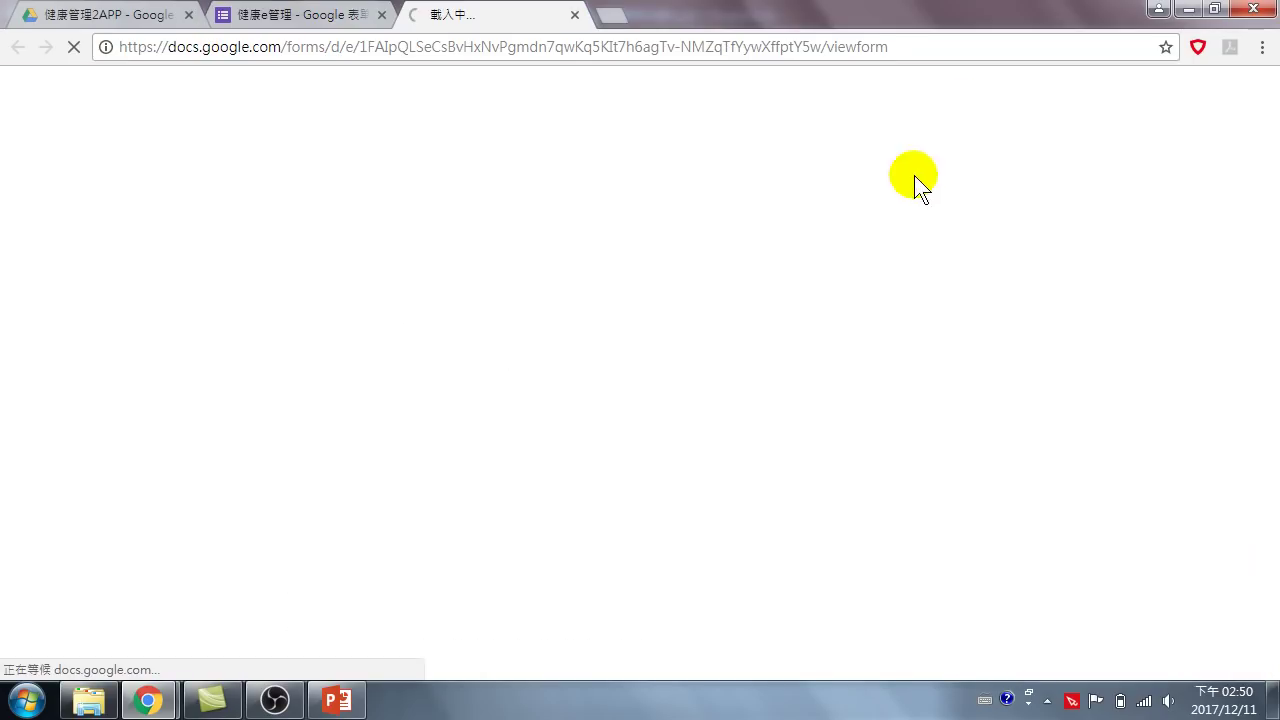
scroll(514, 375, down, 2)
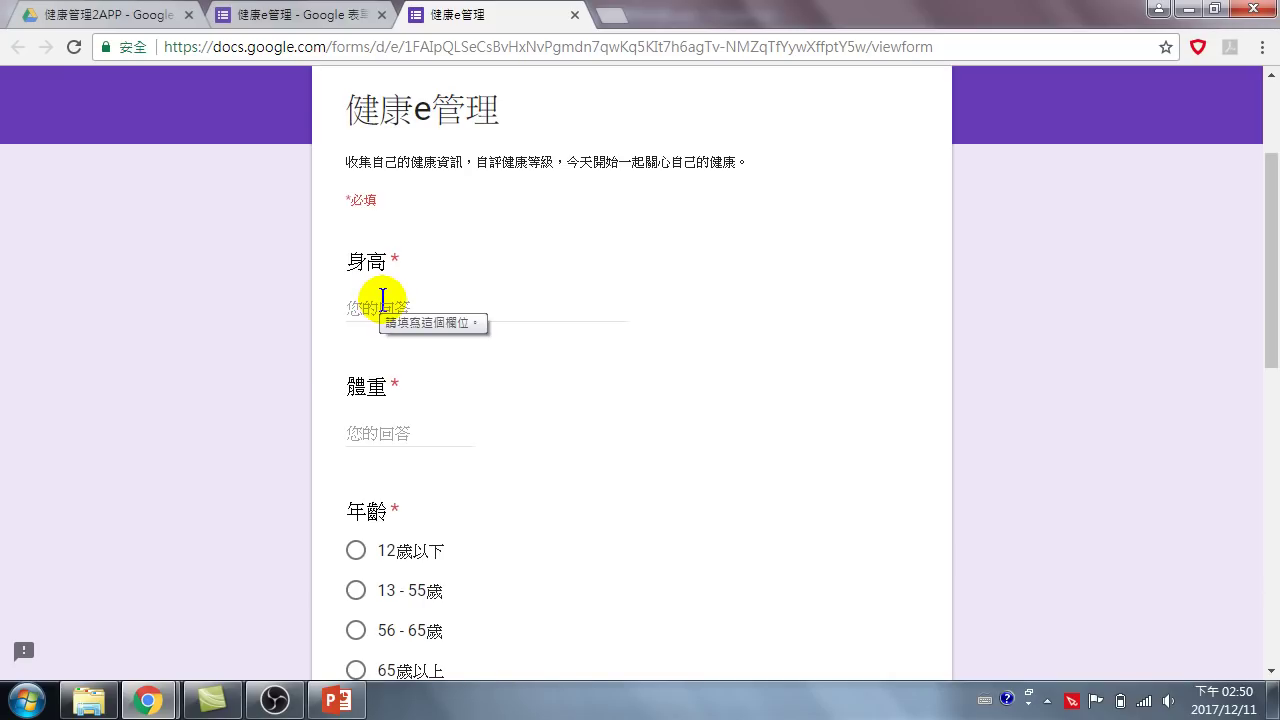
scroll(375, 434, down, 2)
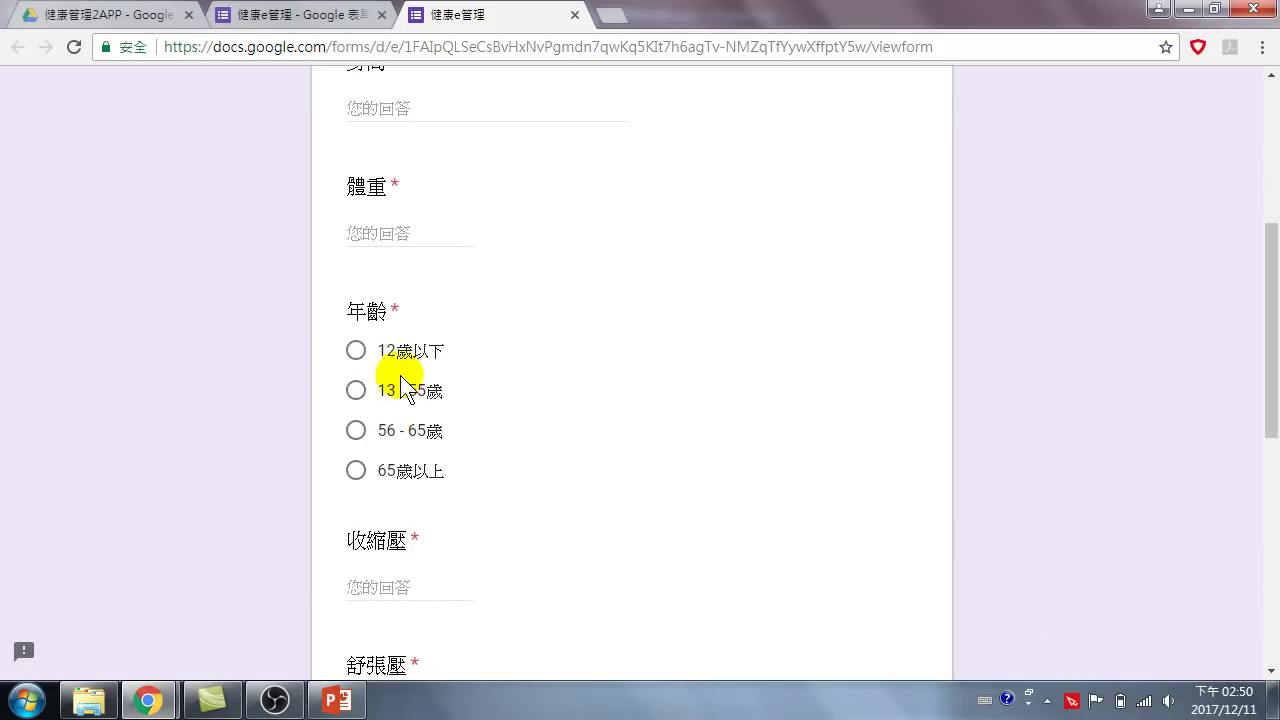
scroll(414, 406, down, 2)
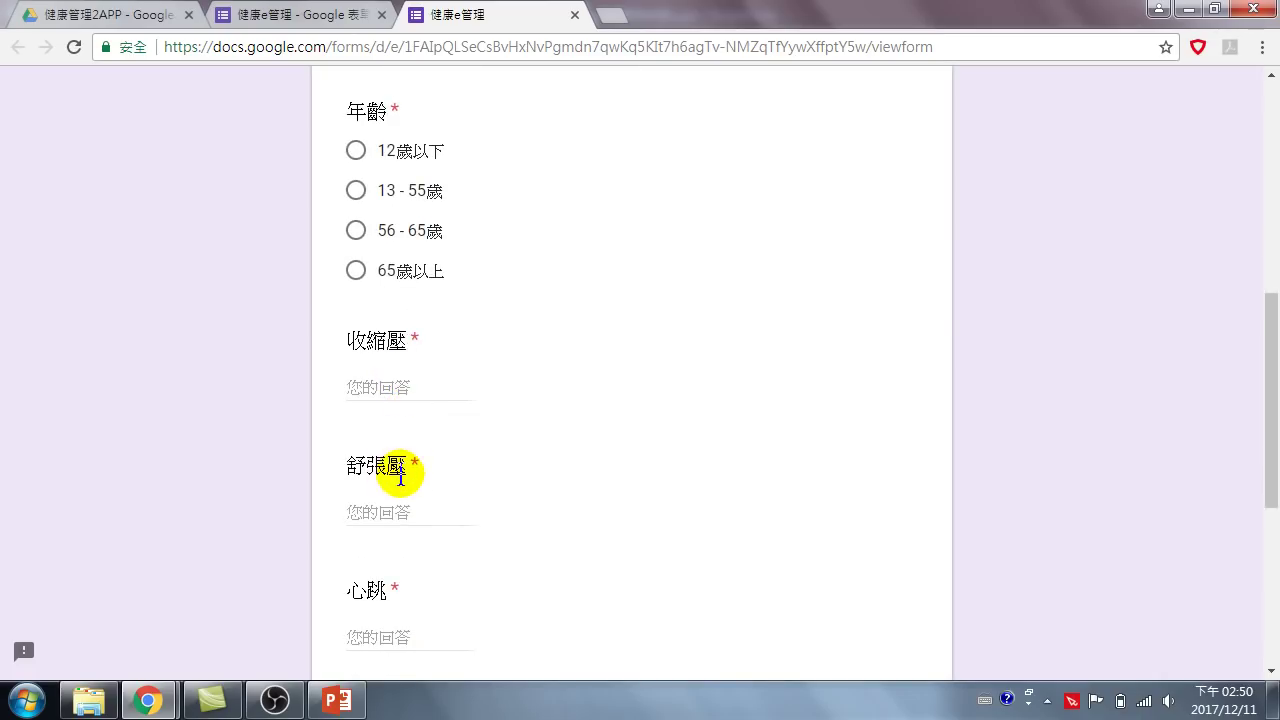
scroll(391, 471, down, 2)
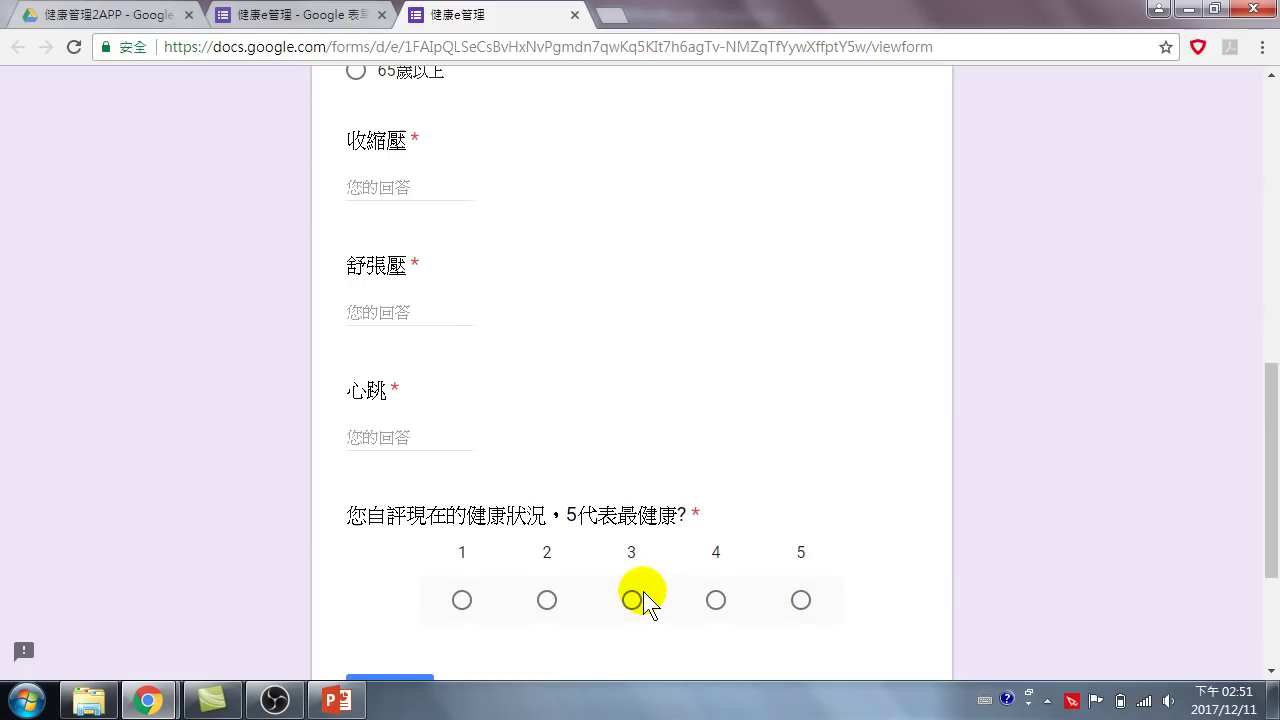
scroll(679, 584, down, 3)
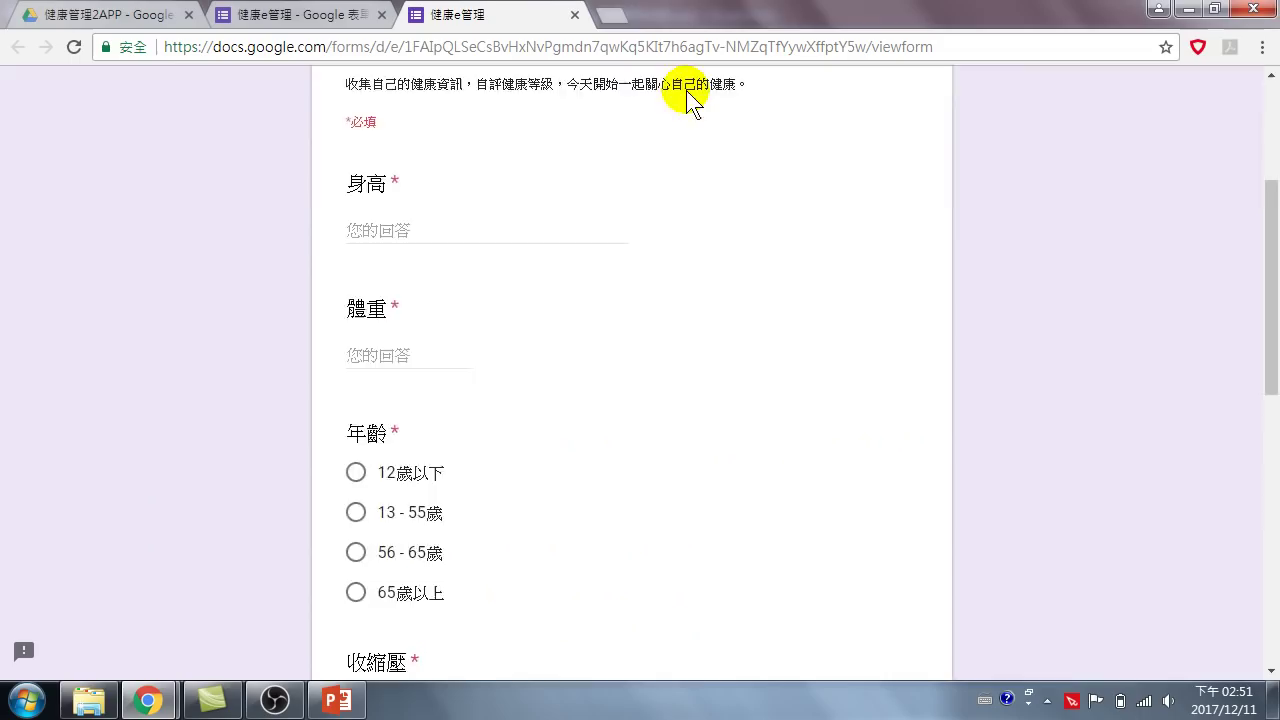
click(575, 15)
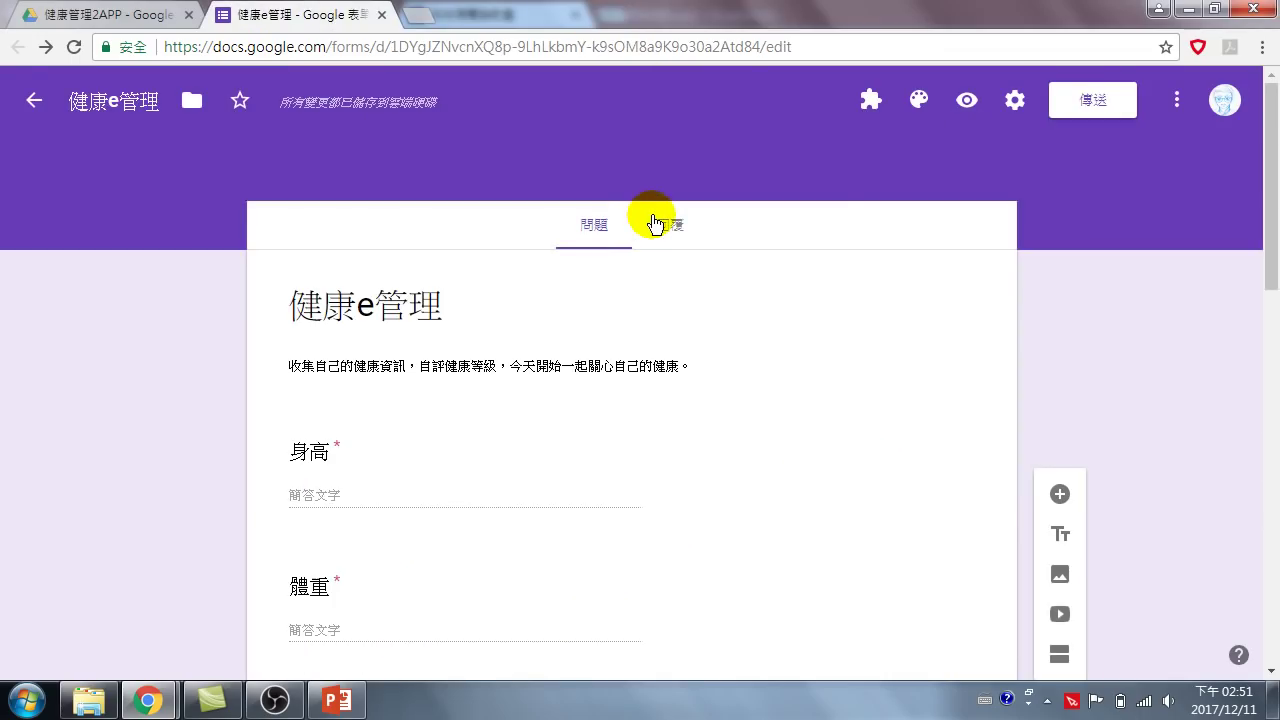
- Change the form's theme color to red
click(918, 102)
click(930, 174)
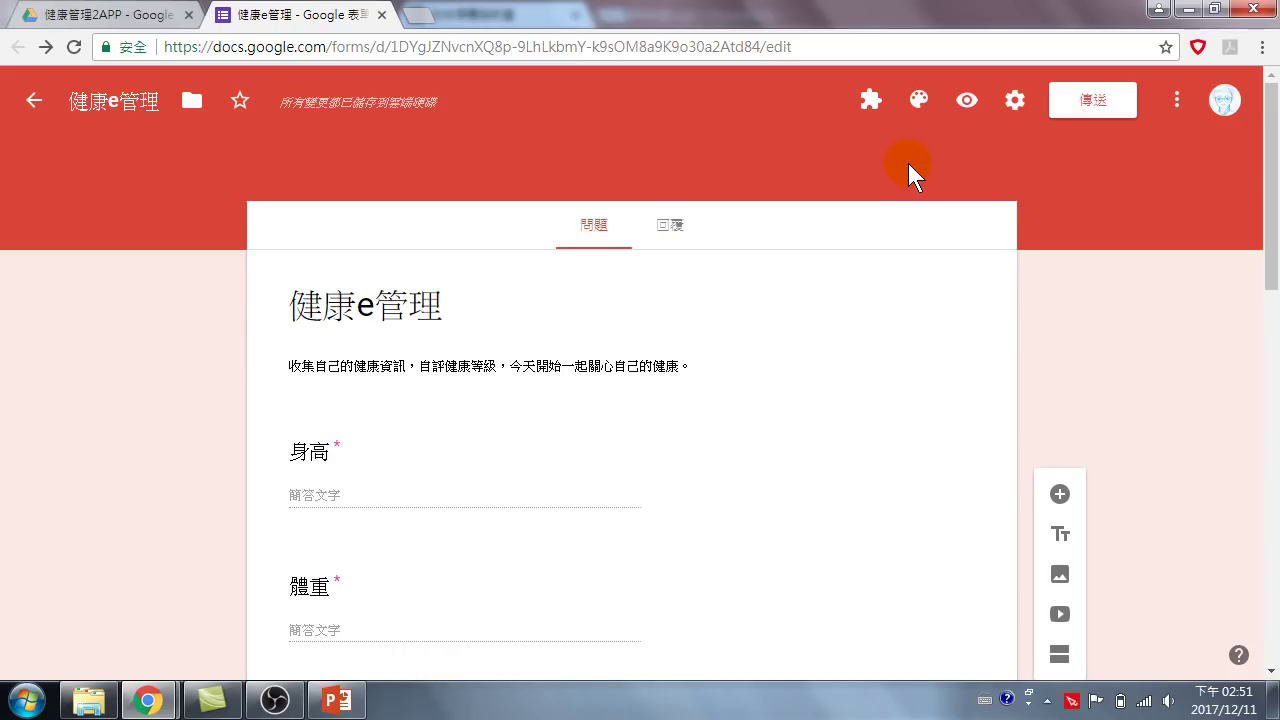
- Apply the header image of a runner's legs in tall grass from the 公司與學校 theme gallery to the form
click(919, 103)
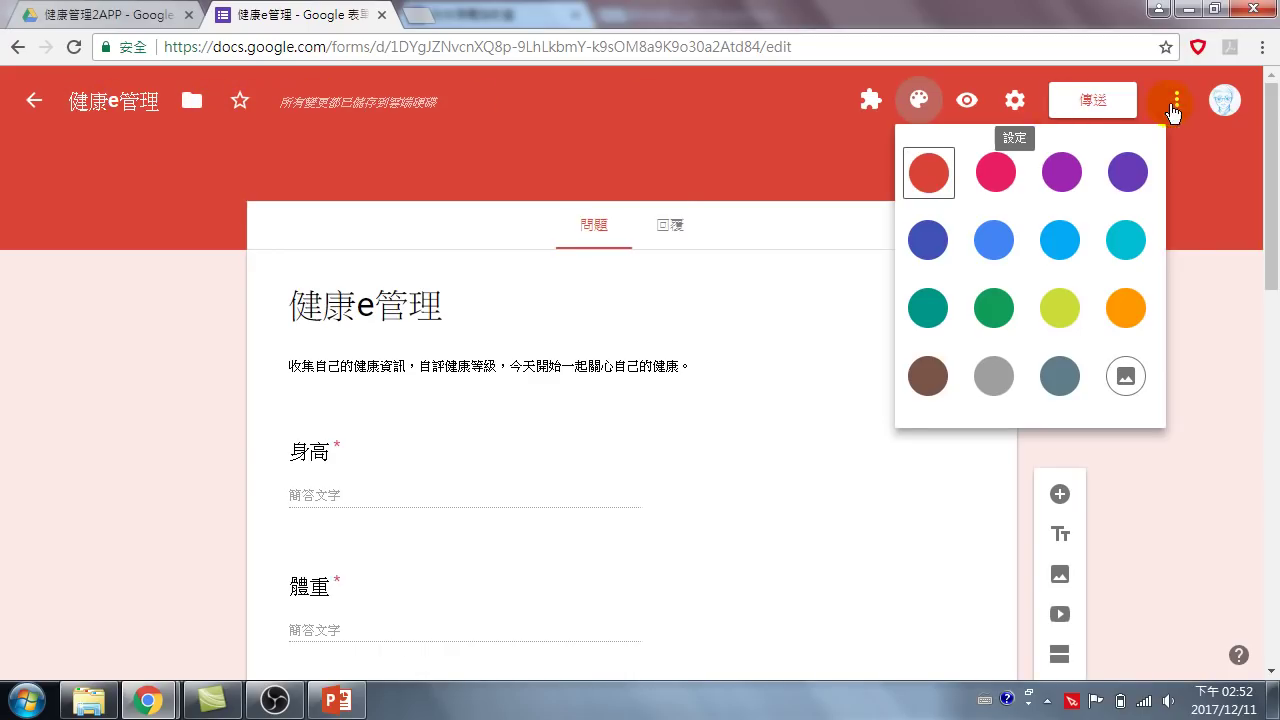
click(944, 172)
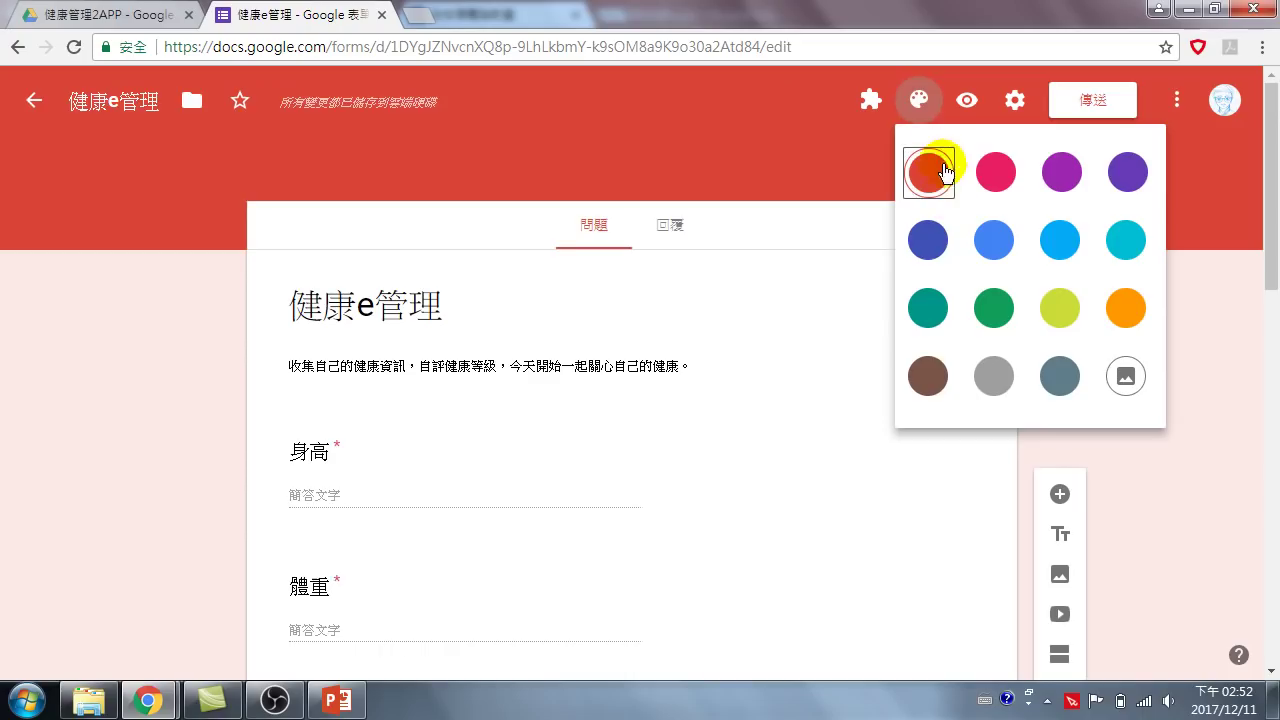
click(1125, 378)
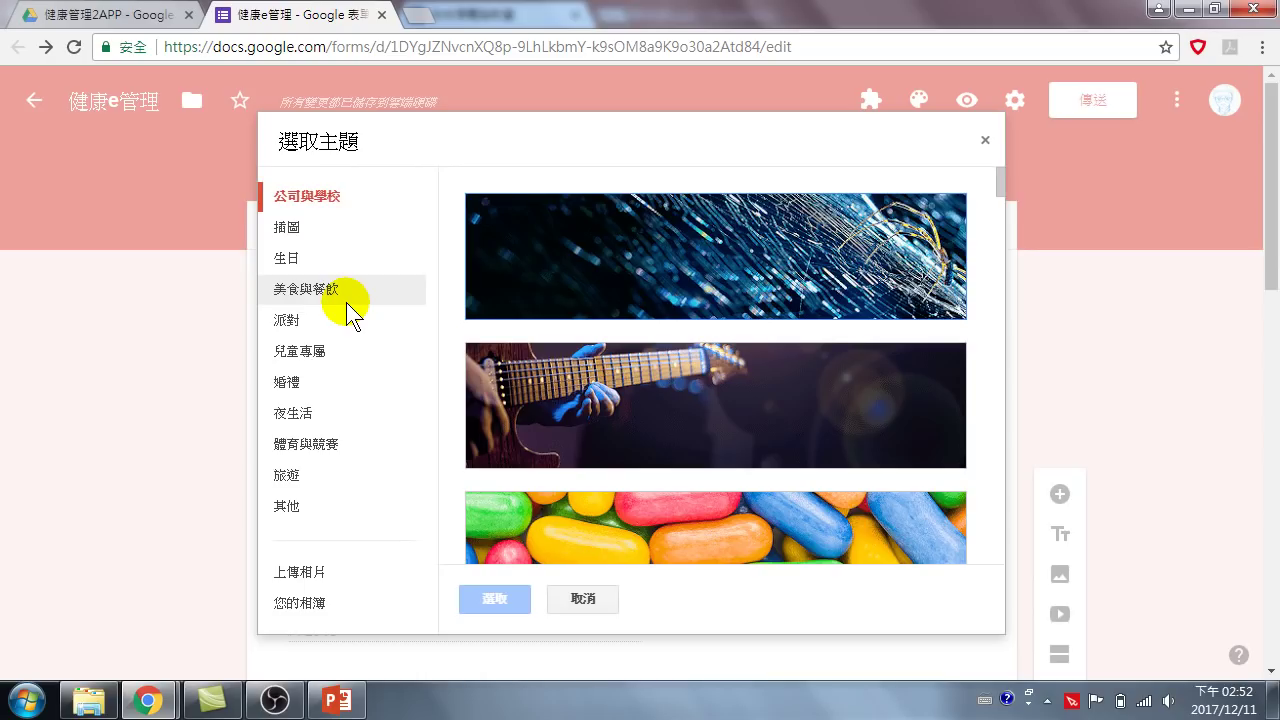
scroll(640, 520, down, 1)
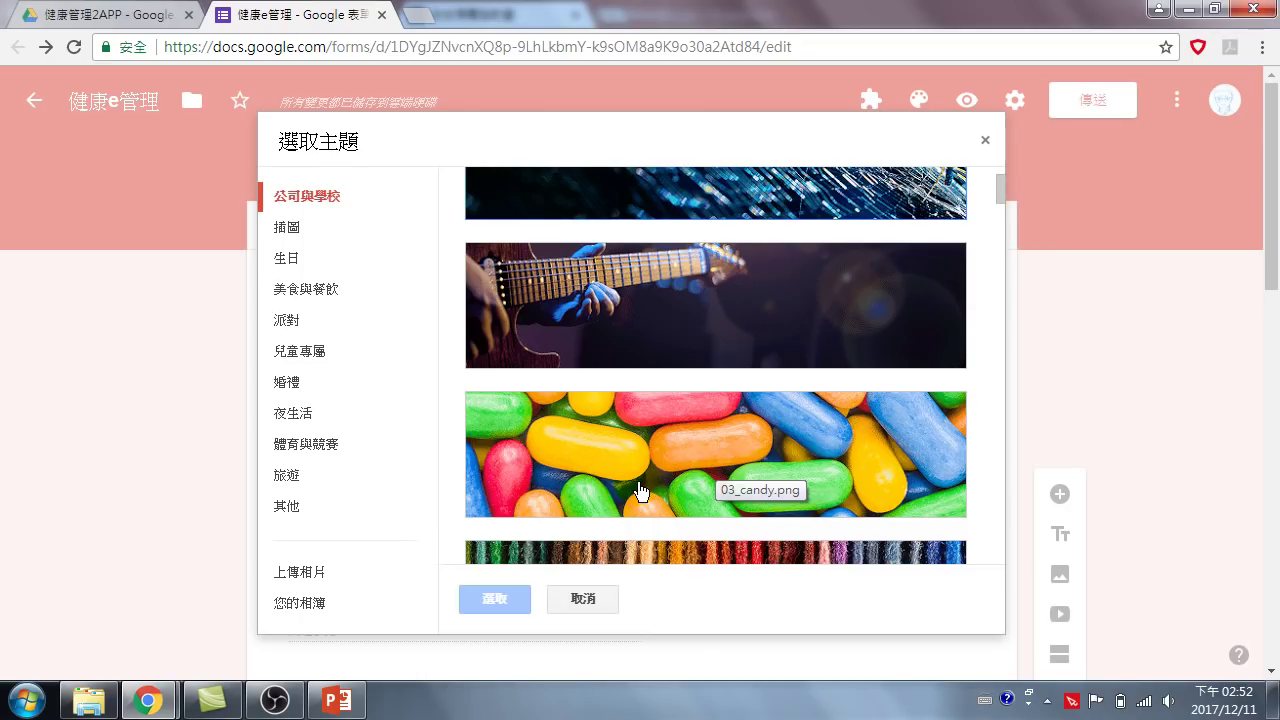
scroll(641, 490, down, 6)
scroll(689, 456, down, 10)
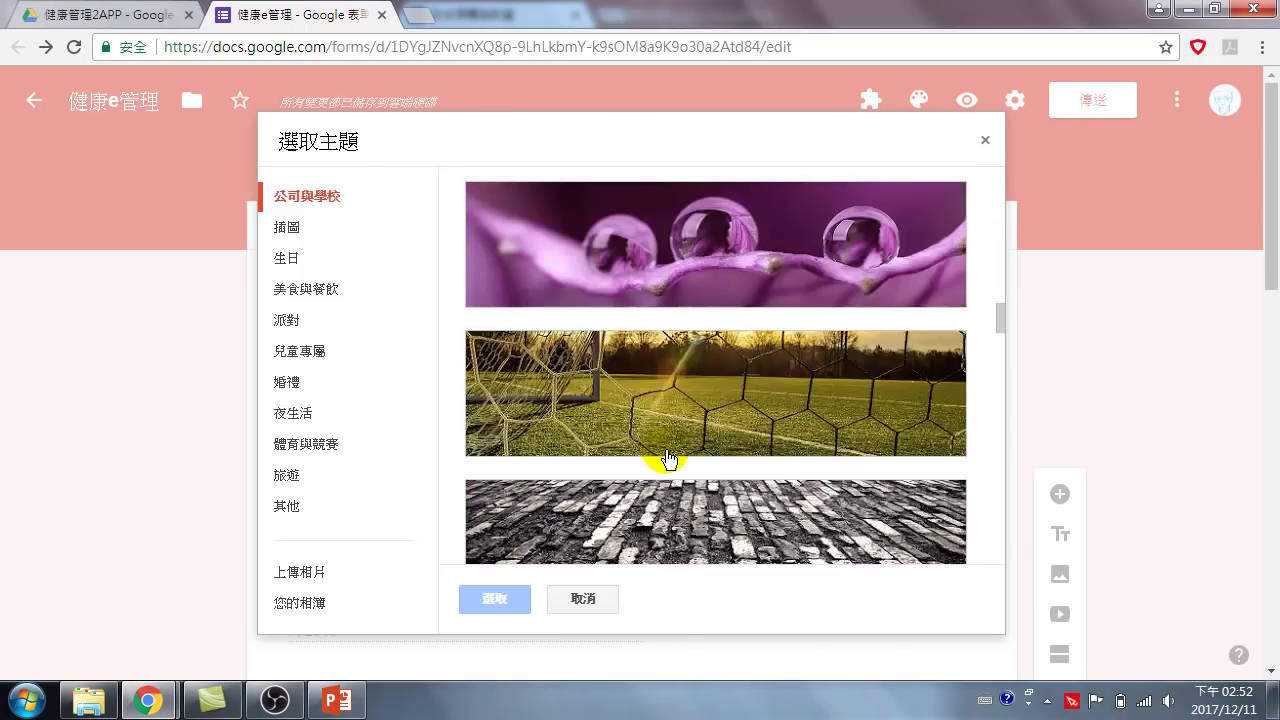
scroll(670, 452, down, 8)
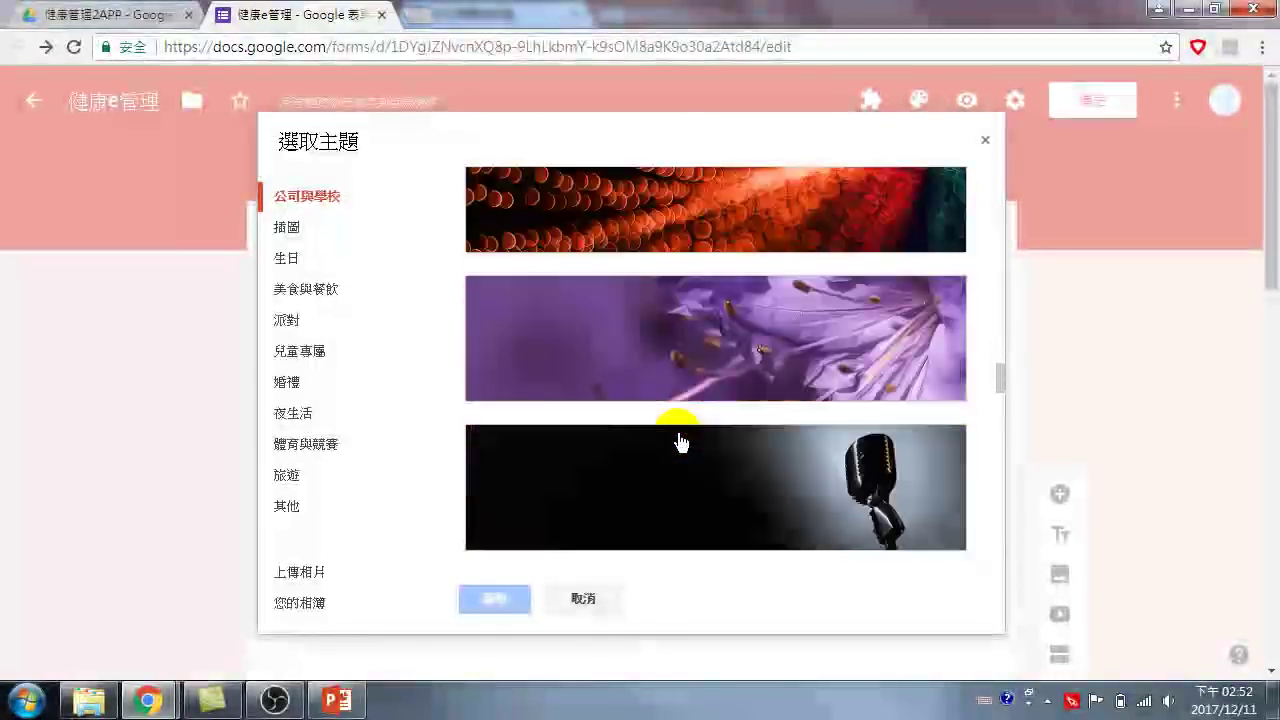
scroll(675, 444, down, 5)
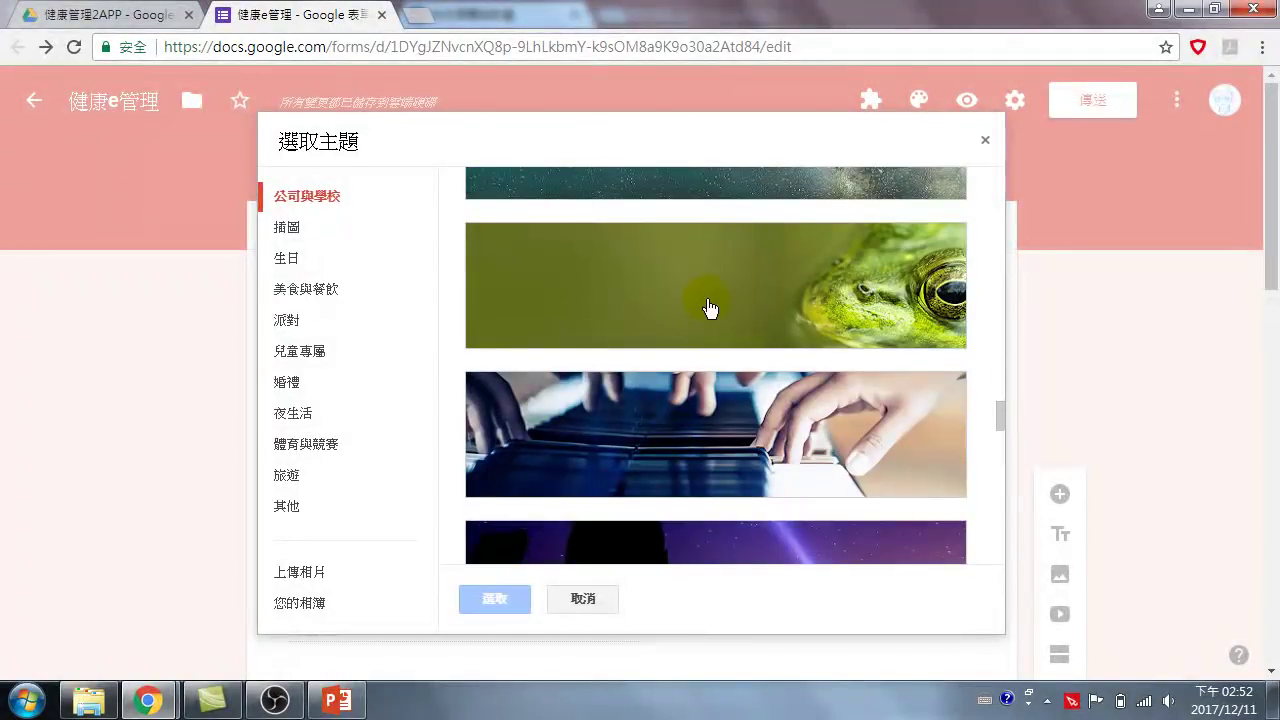
scroll(697, 319, down, 5)
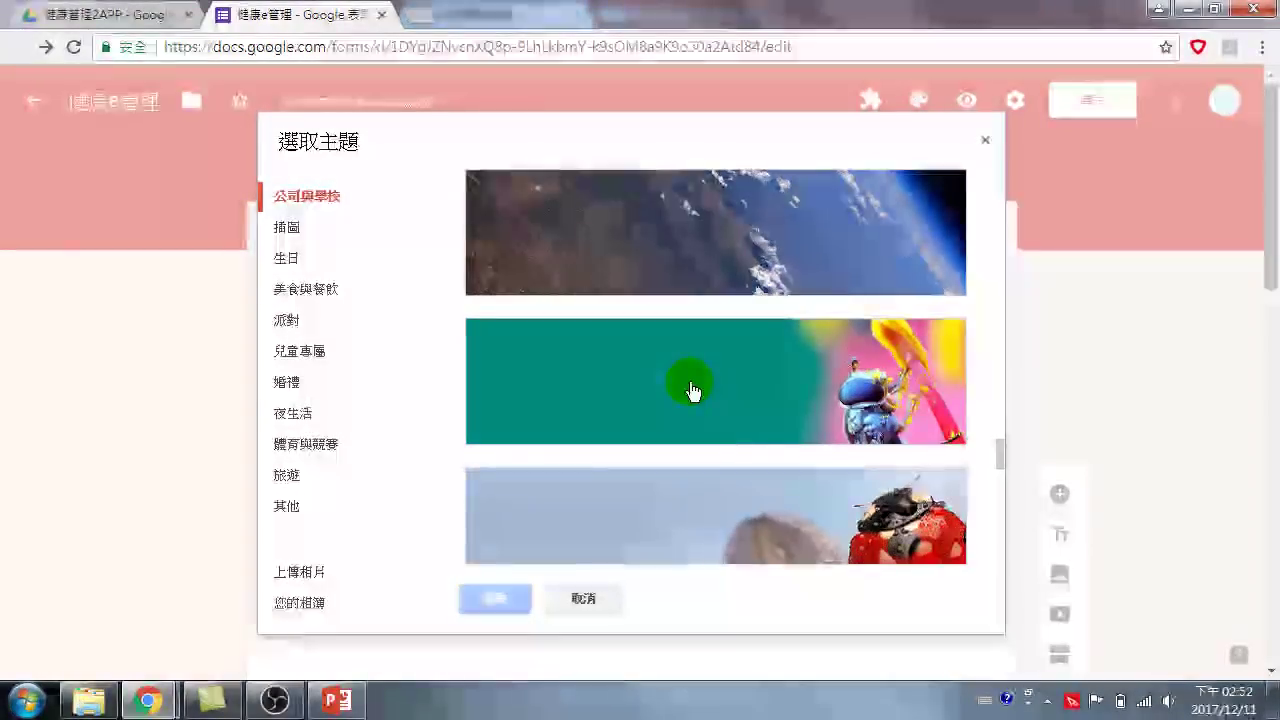
scroll(693, 391, down, 6)
scroll(693, 391, down, 4)
scroll(693, 393, up, 3)
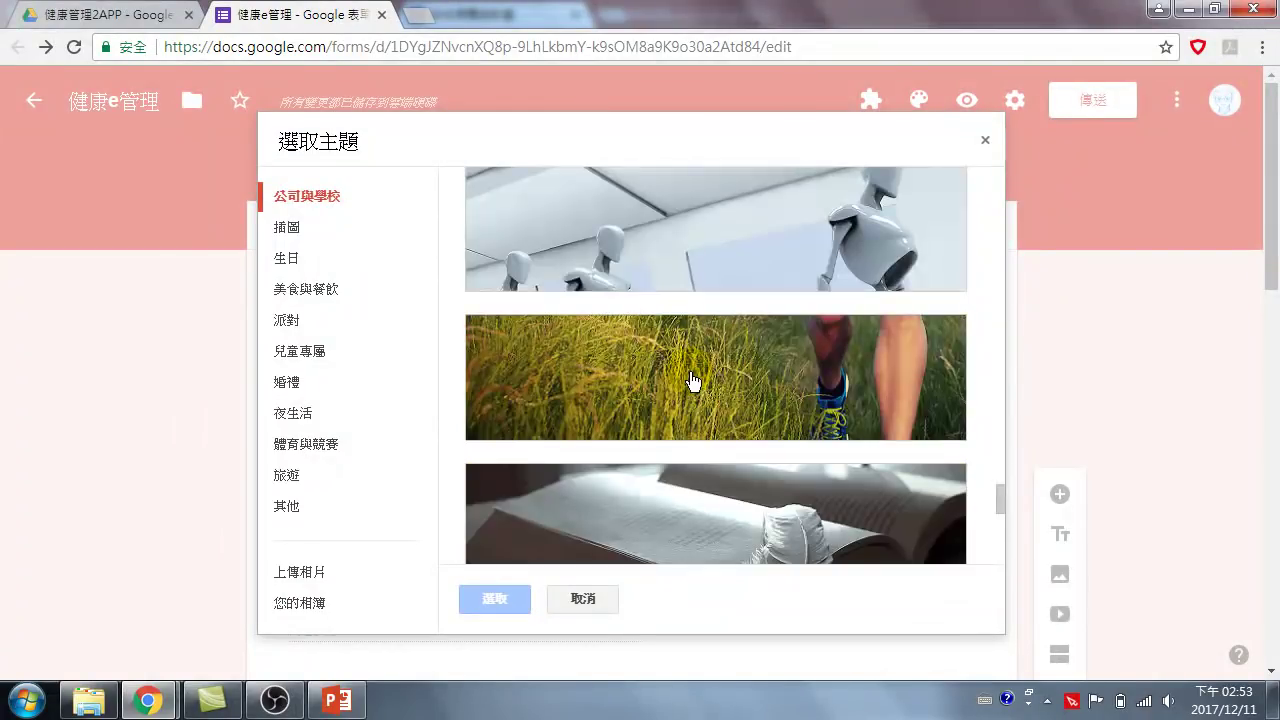
click(690, 368)
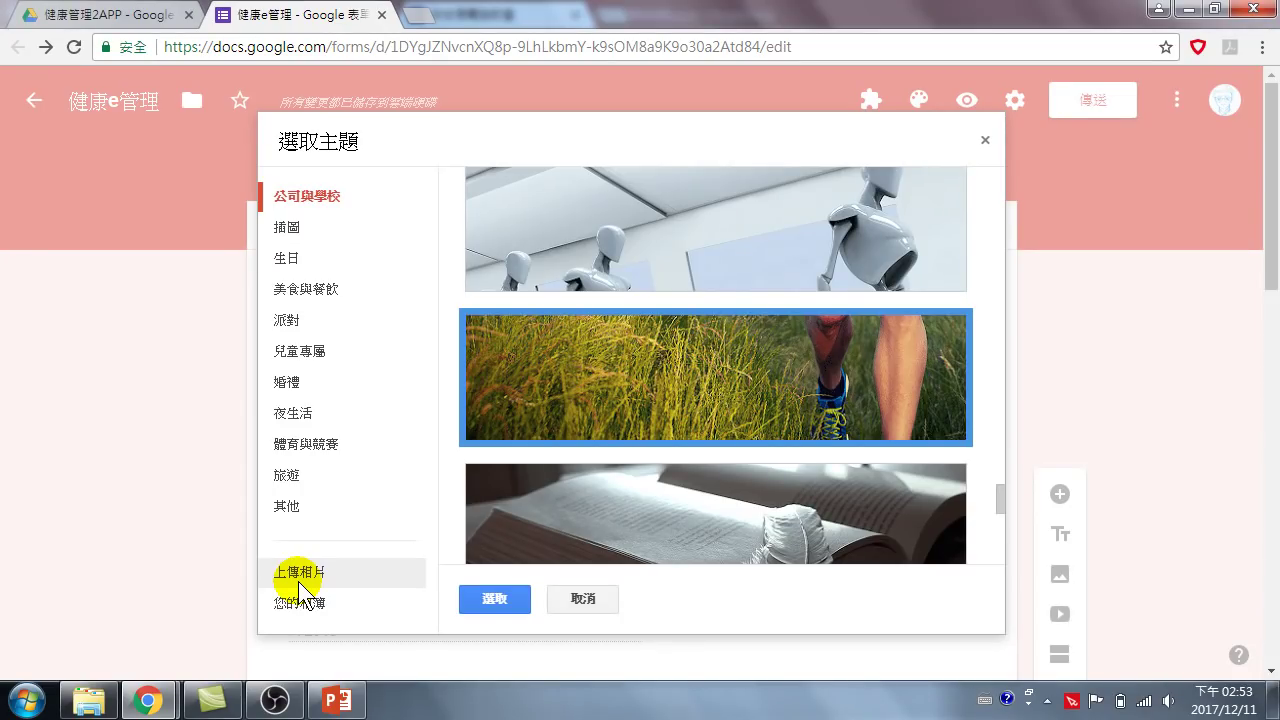
click(692, 364)
click(689, 359)
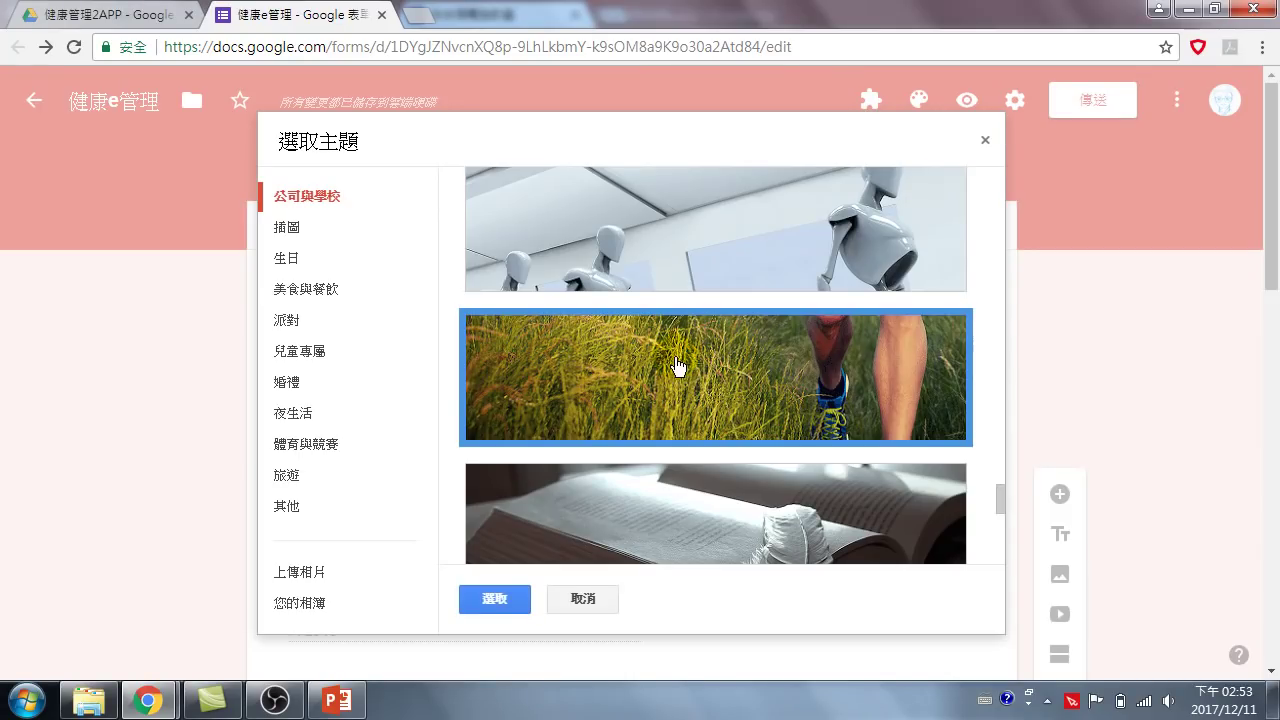
click(500, 600)
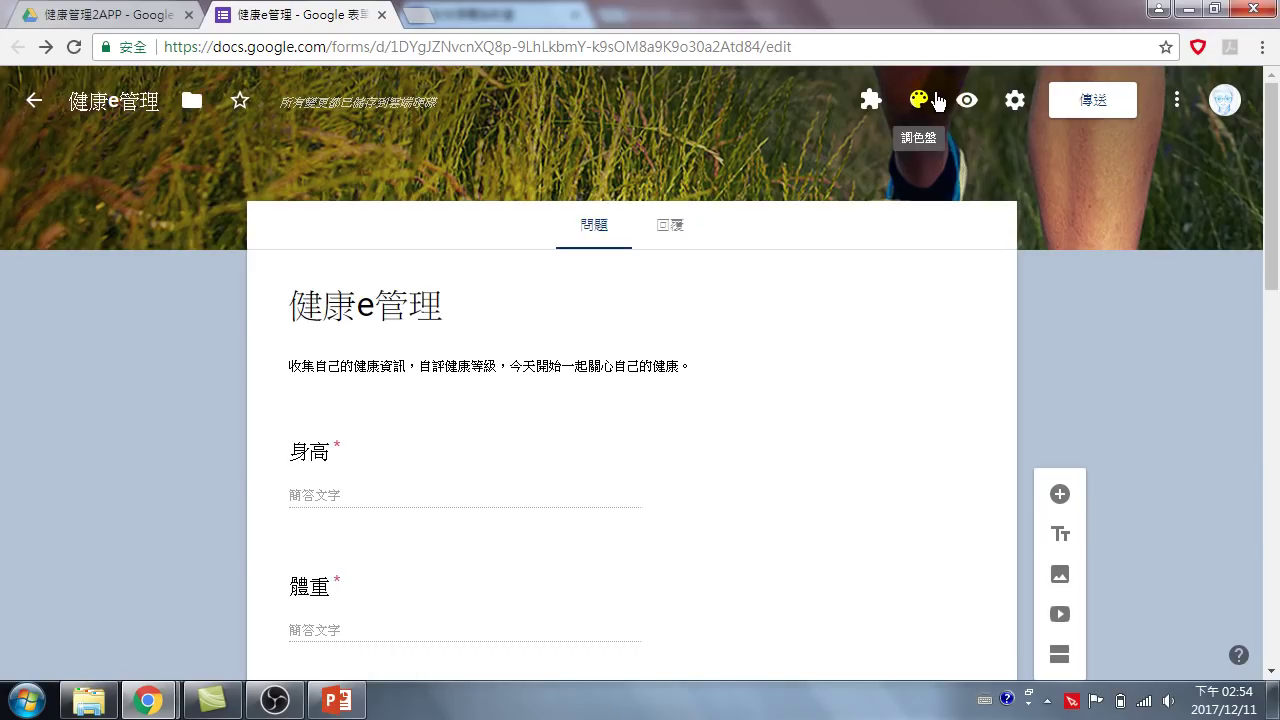
- Preview the themed form at full size and in a phone-width browser window, restore the full-size window, and close the preview
click(966, 100)
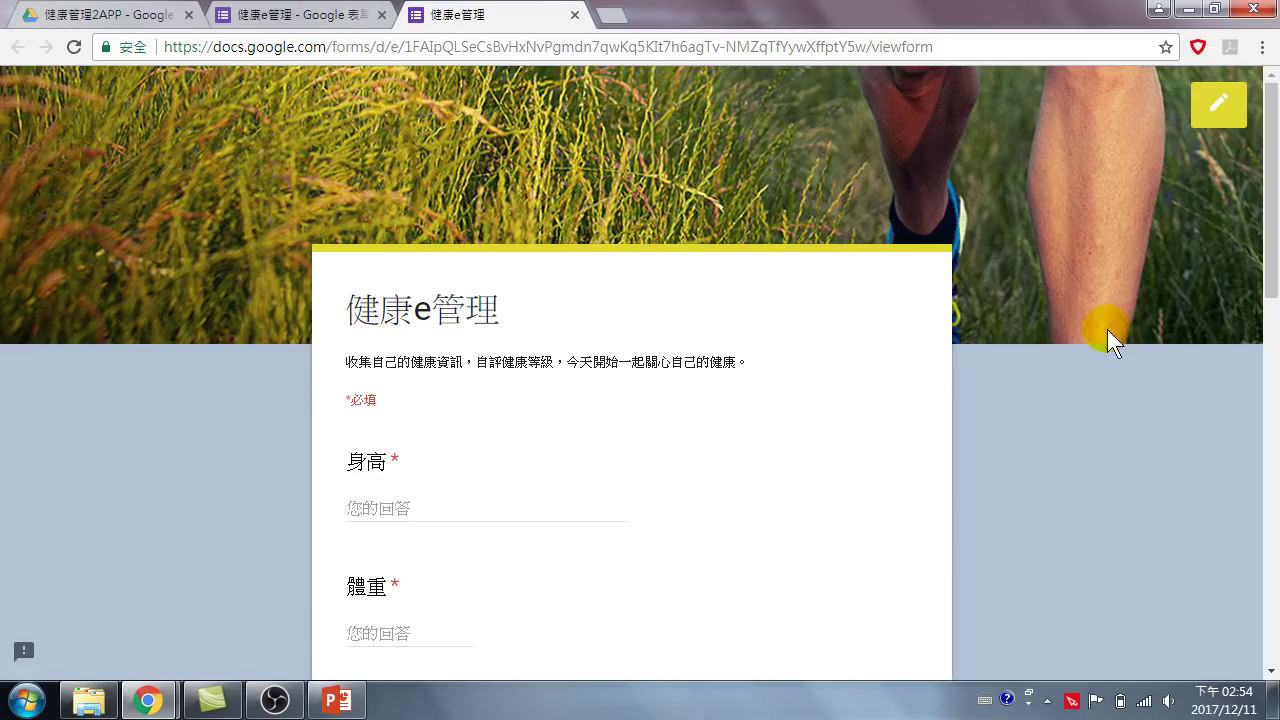
click(1214, 10)
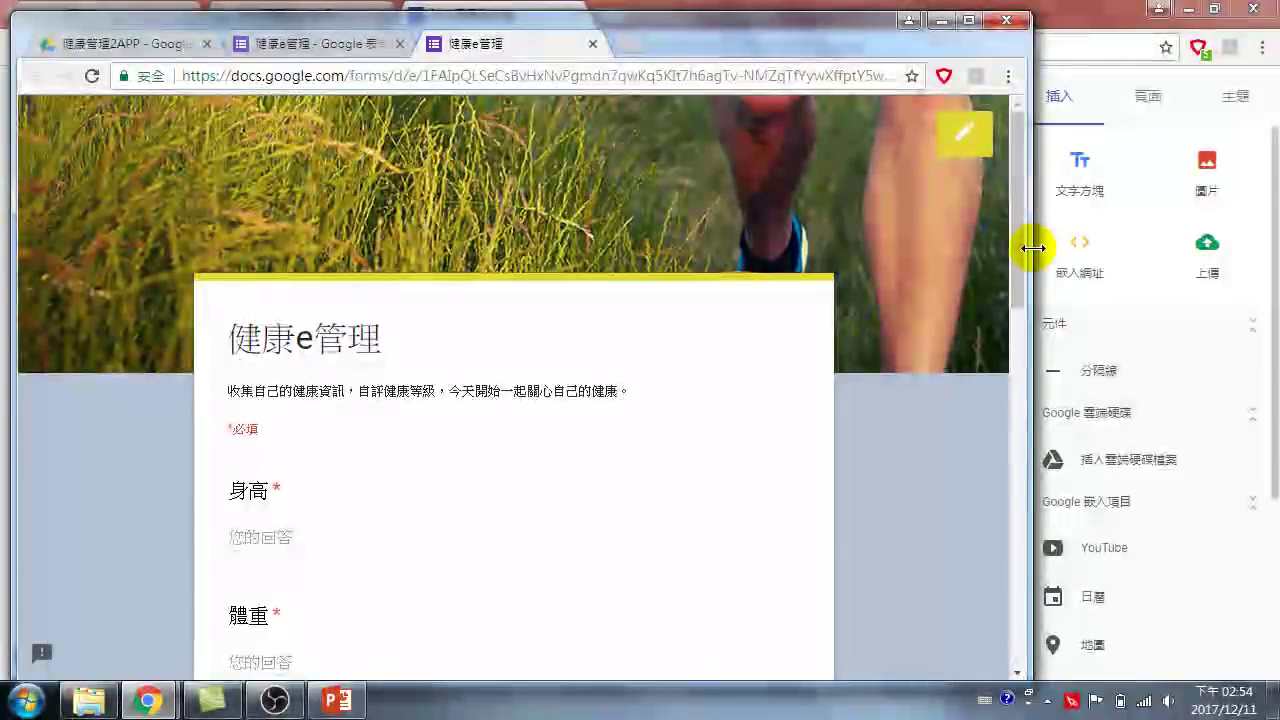
drag(1031, 247, 541, 252)
drag(335, 30, 438, 35)
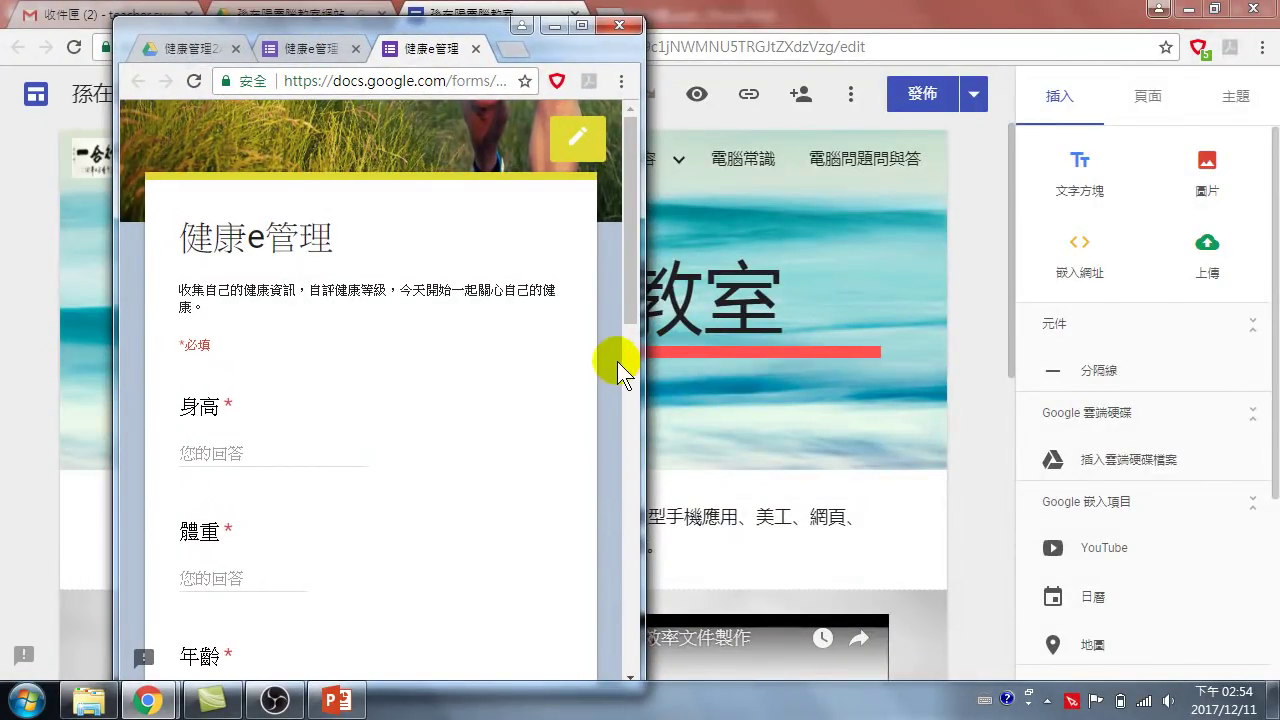
drag(631, 300, 643, 260)
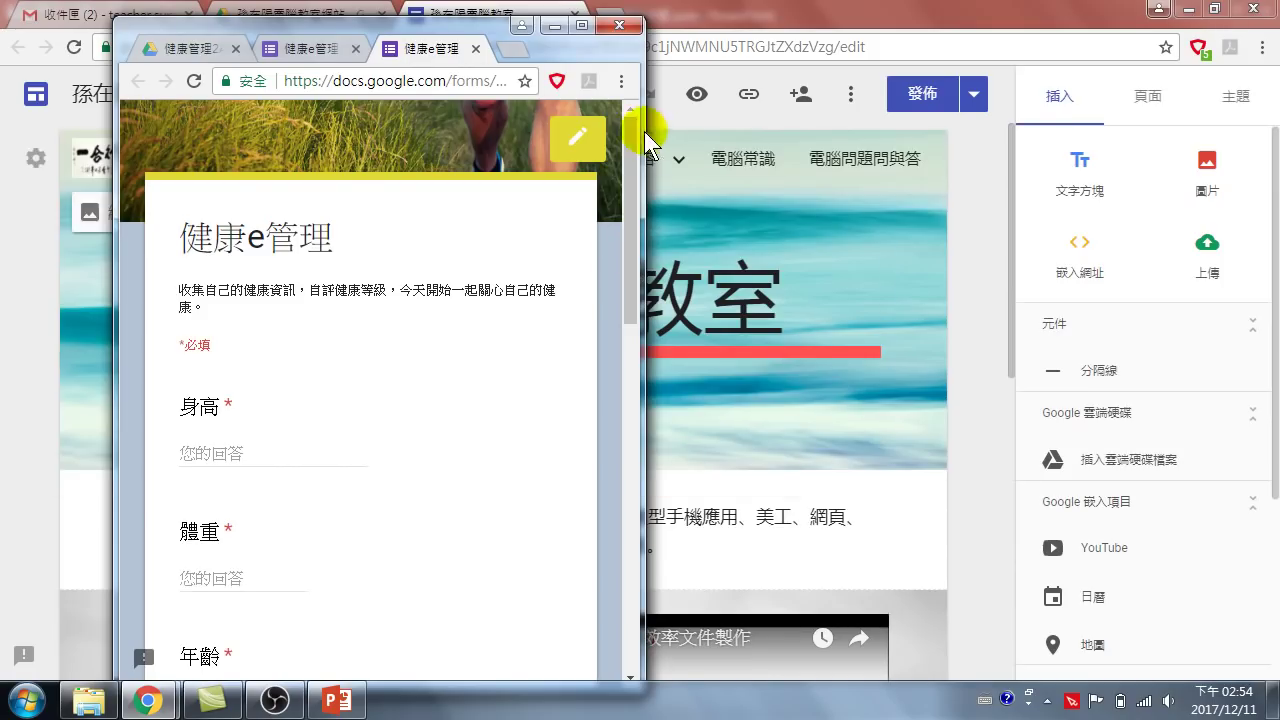
click(581, 27)
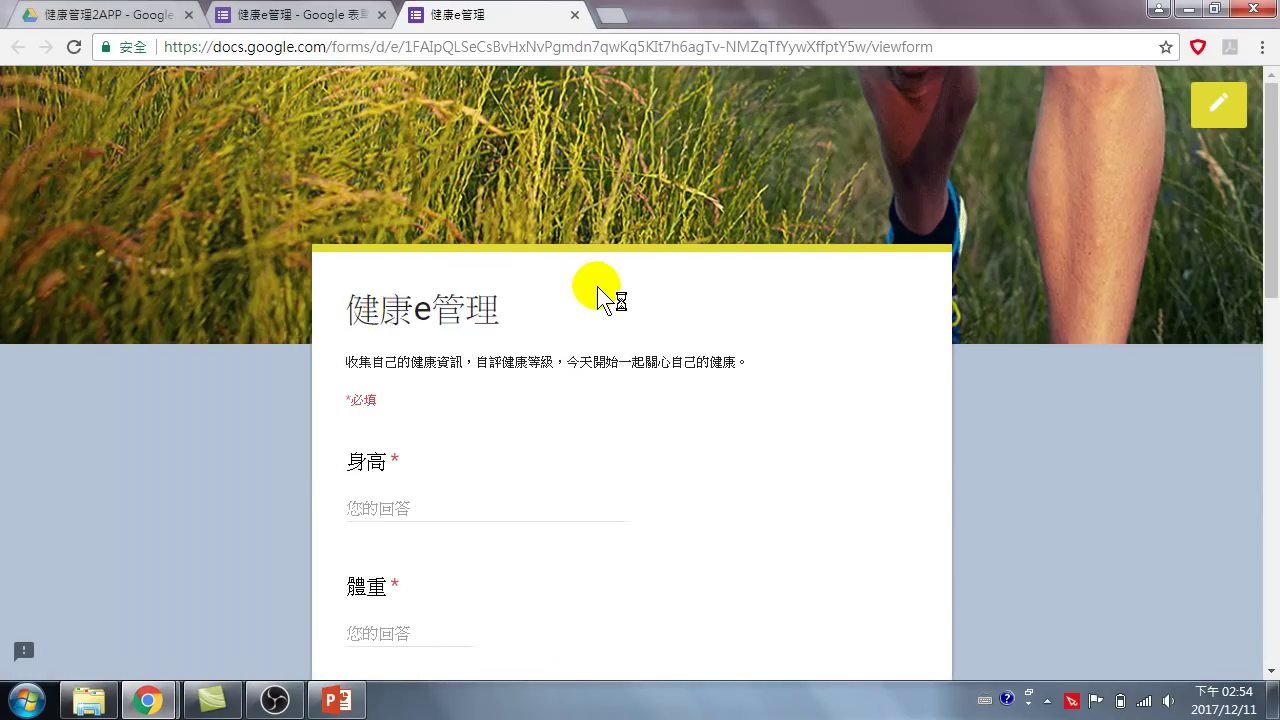
click(574, 15)
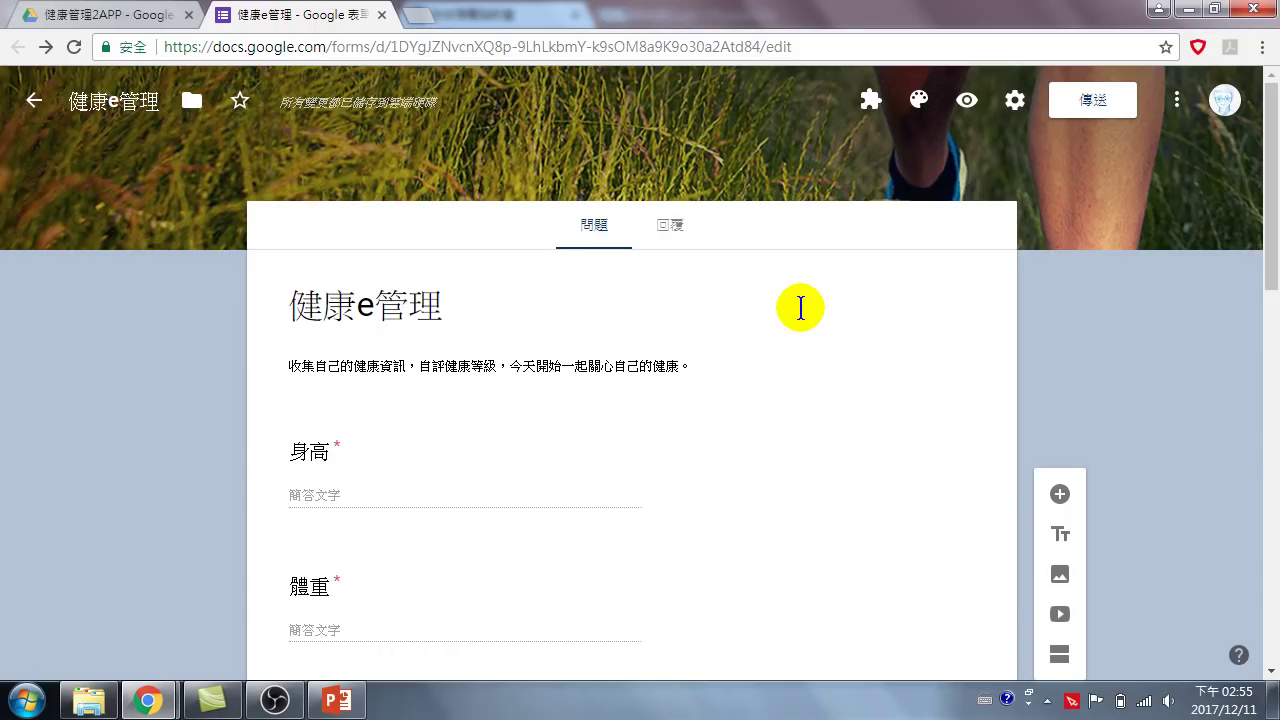
- Set the form's response destination to a new spreadsheet named 健康e管理 (回應)
click(669, 231)
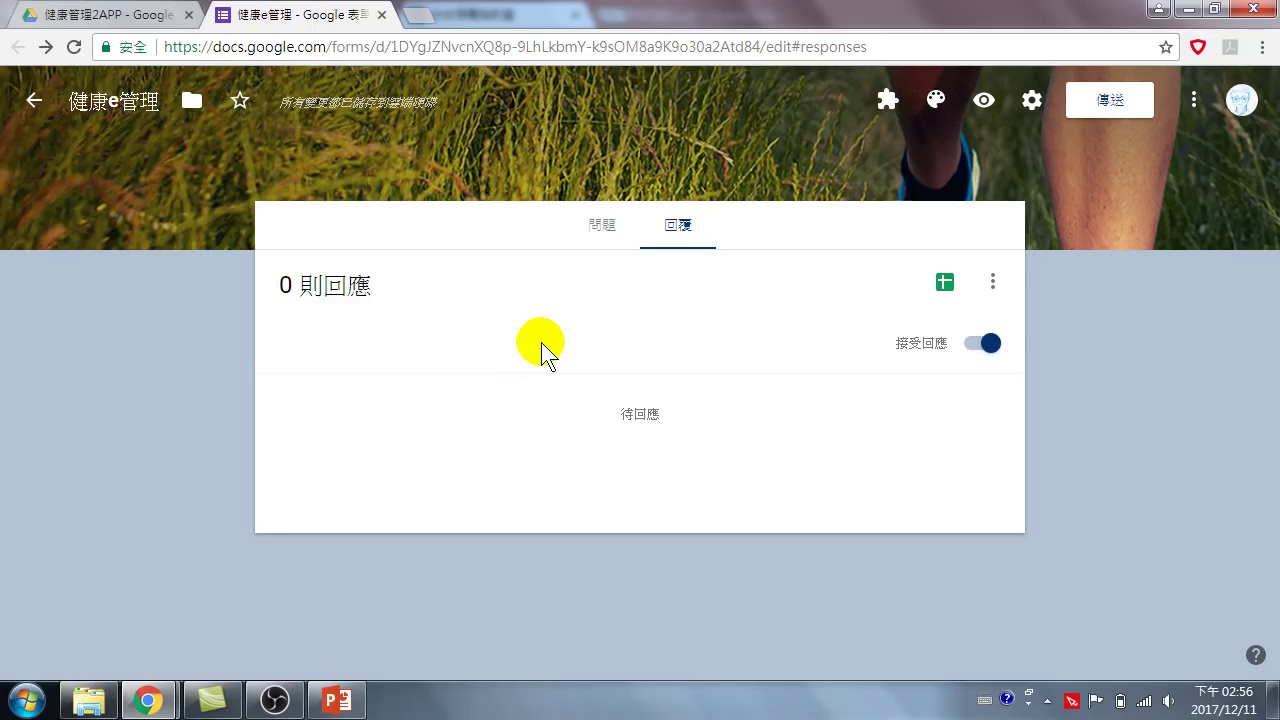
click(598, 228)
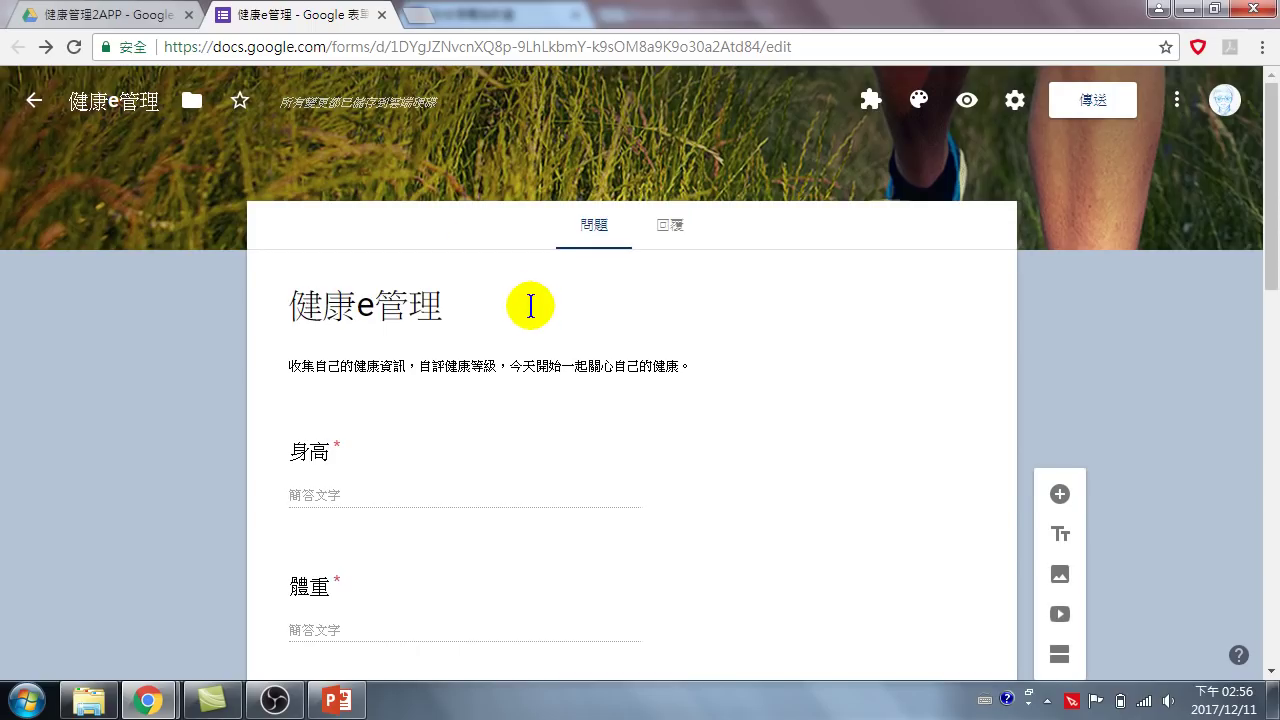
click(670, 227)
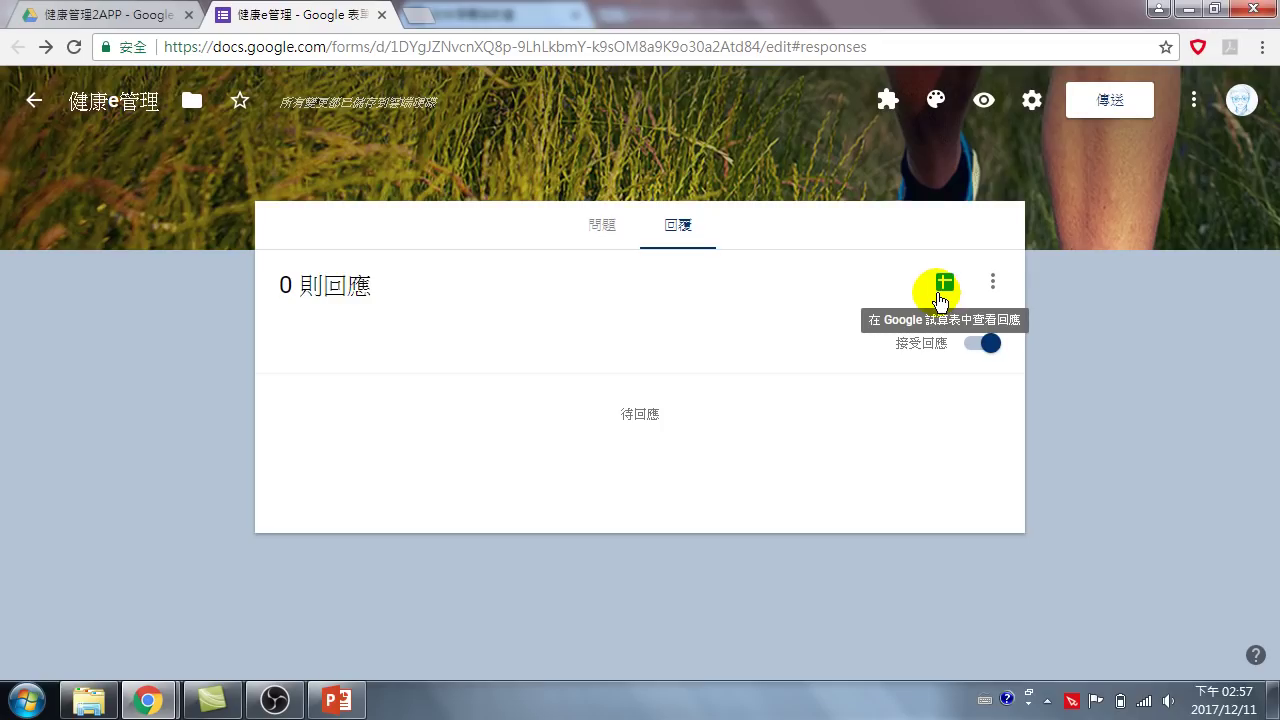
click(993, 284)
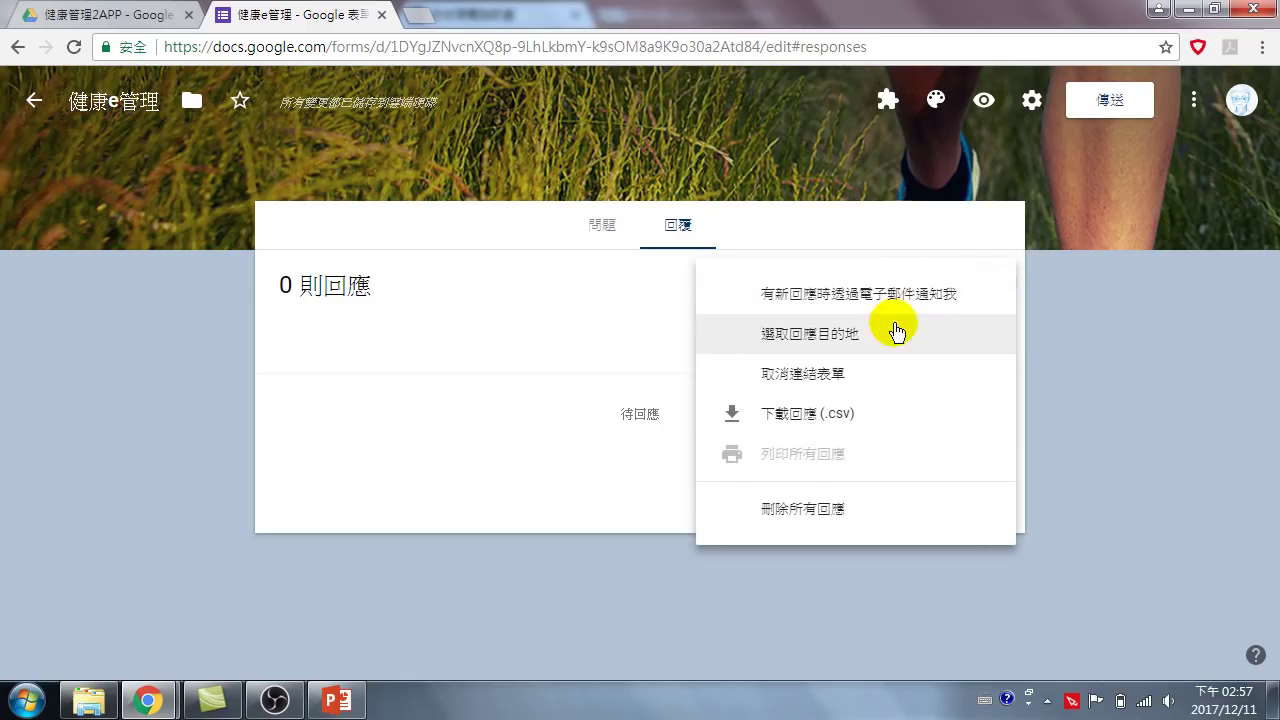
click(811, 344)
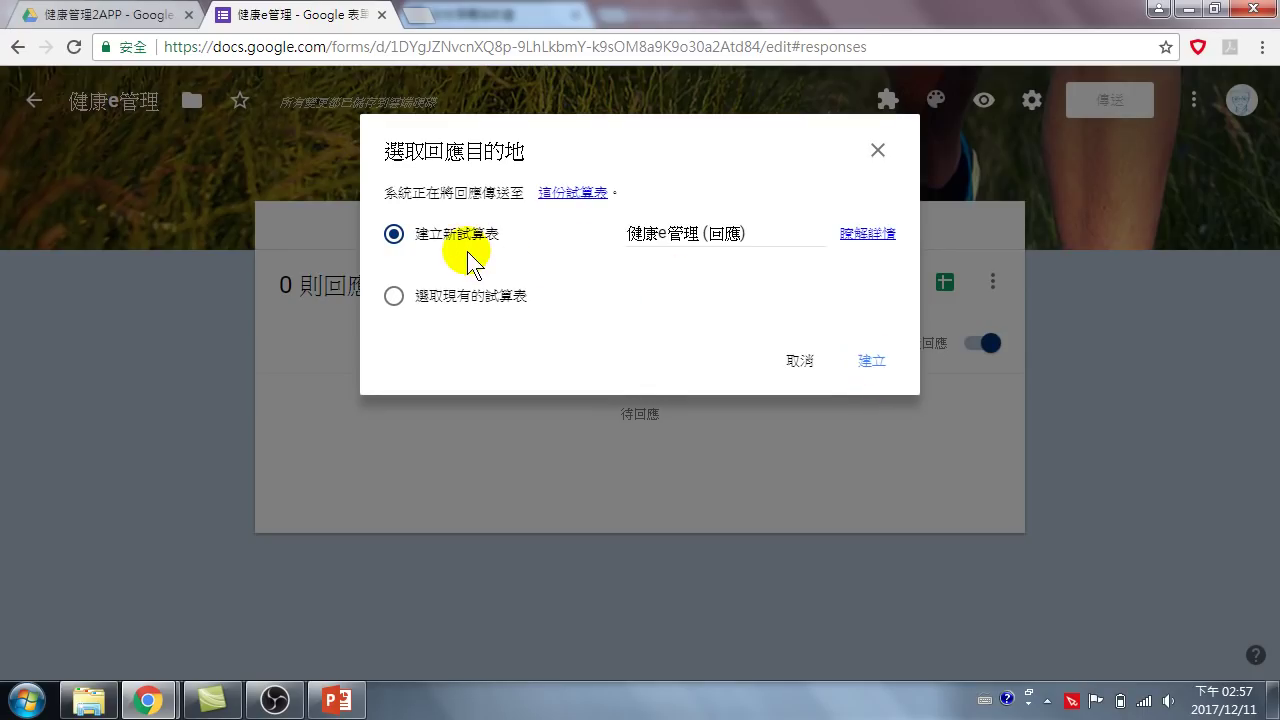
click(872, 364)
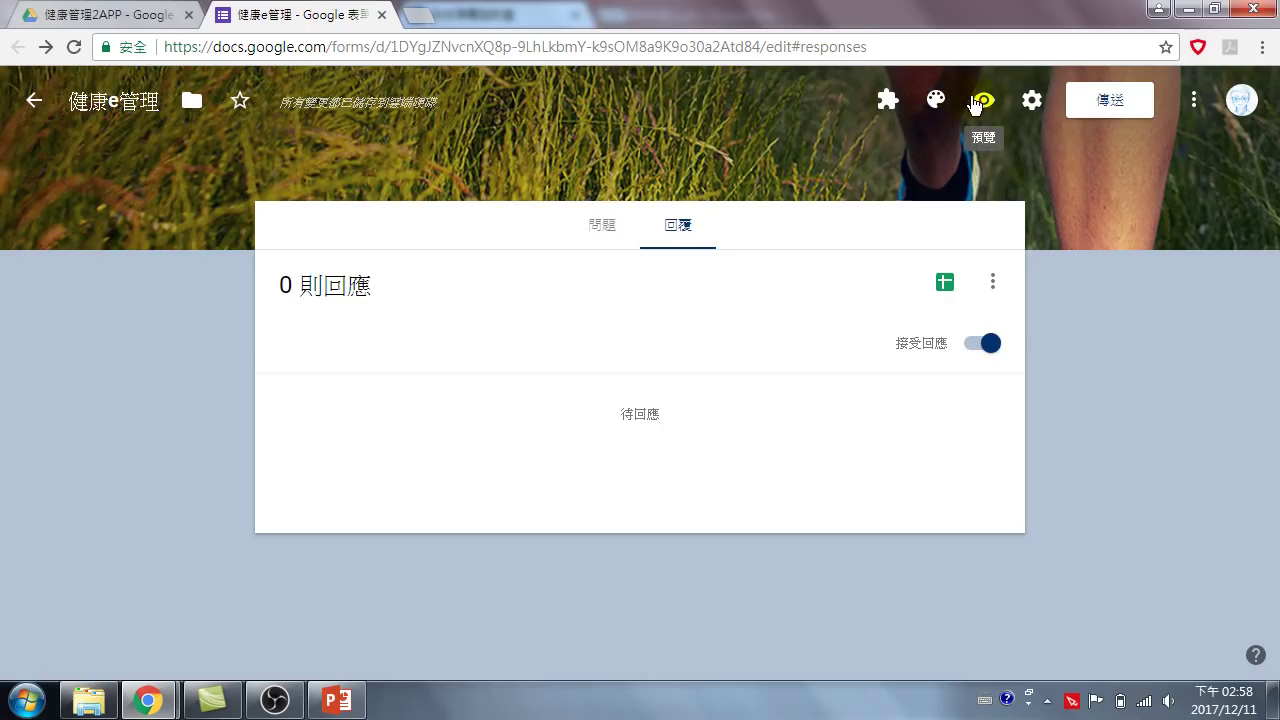
- Review the form's general settings and its additional options without changing anything, and return to the form's questions
click(1032, 104)
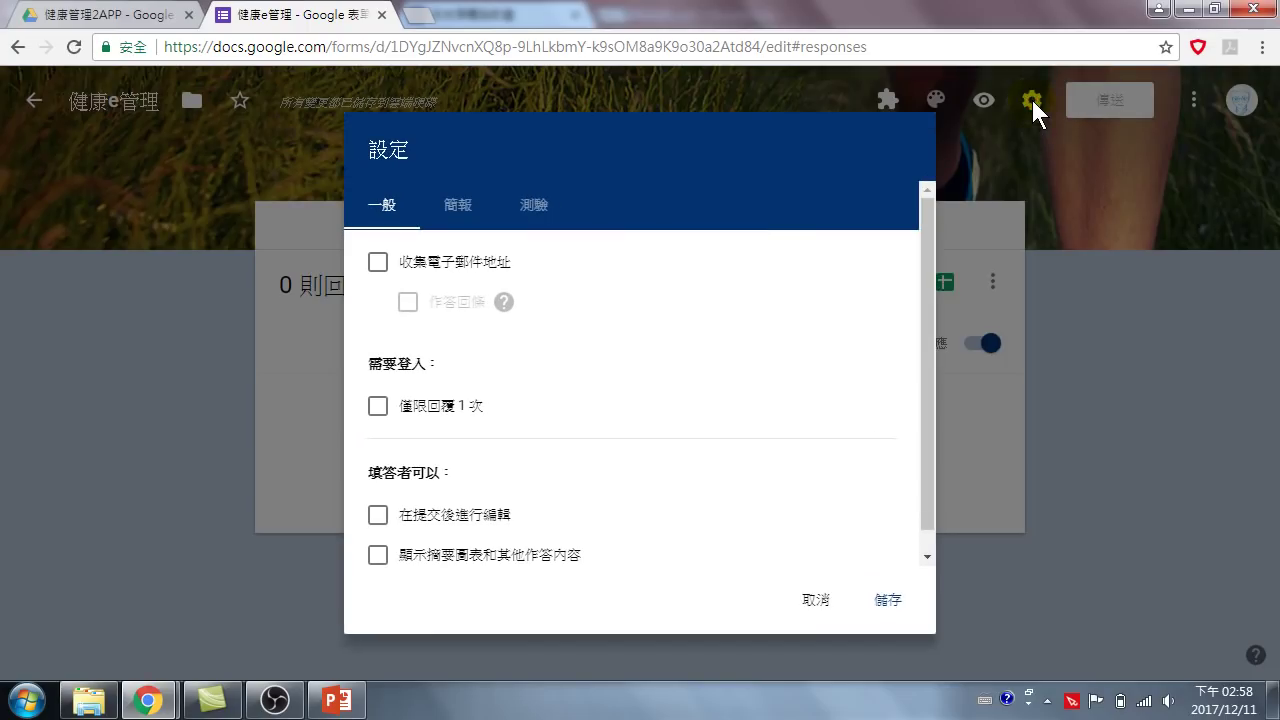
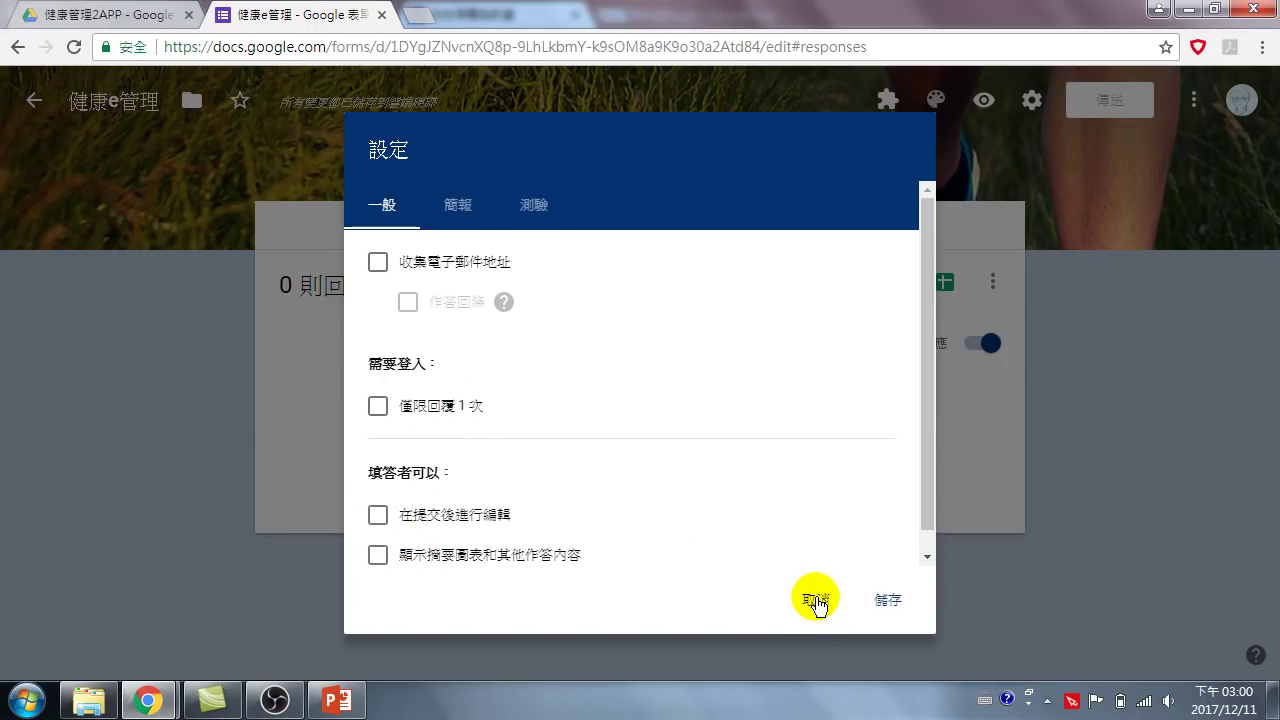
click(816, 601)
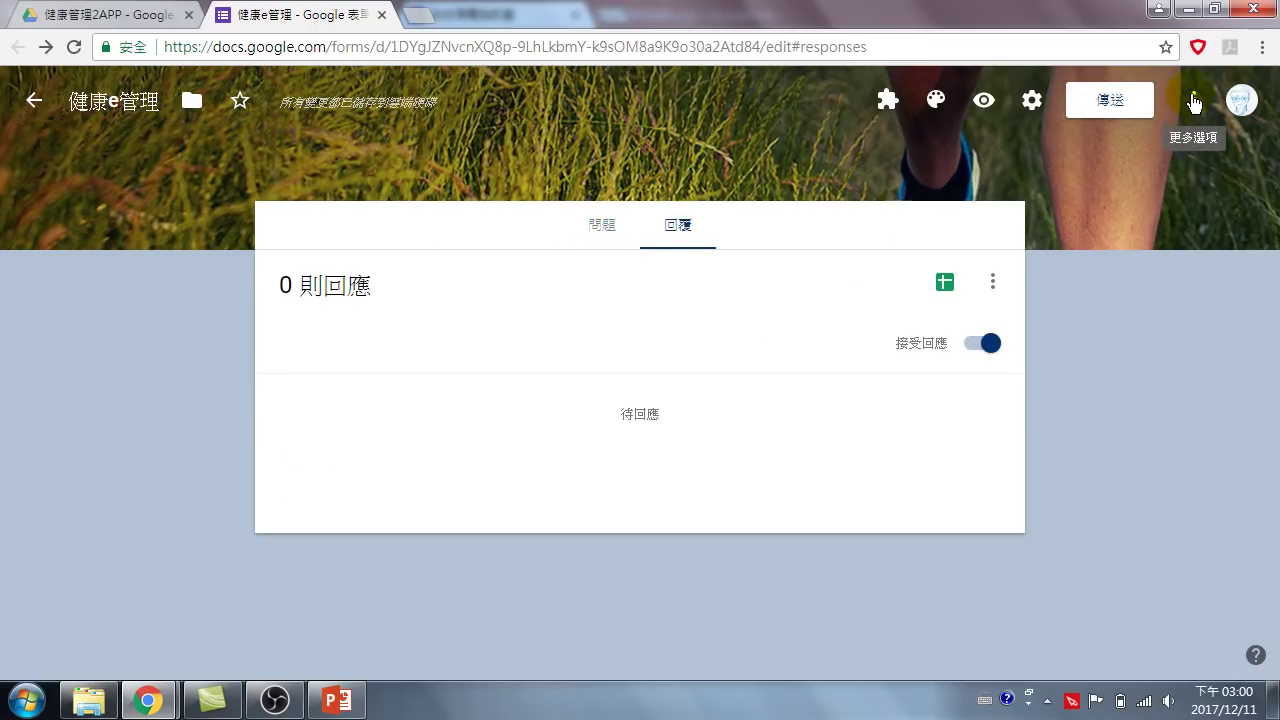
click(1193, 103)
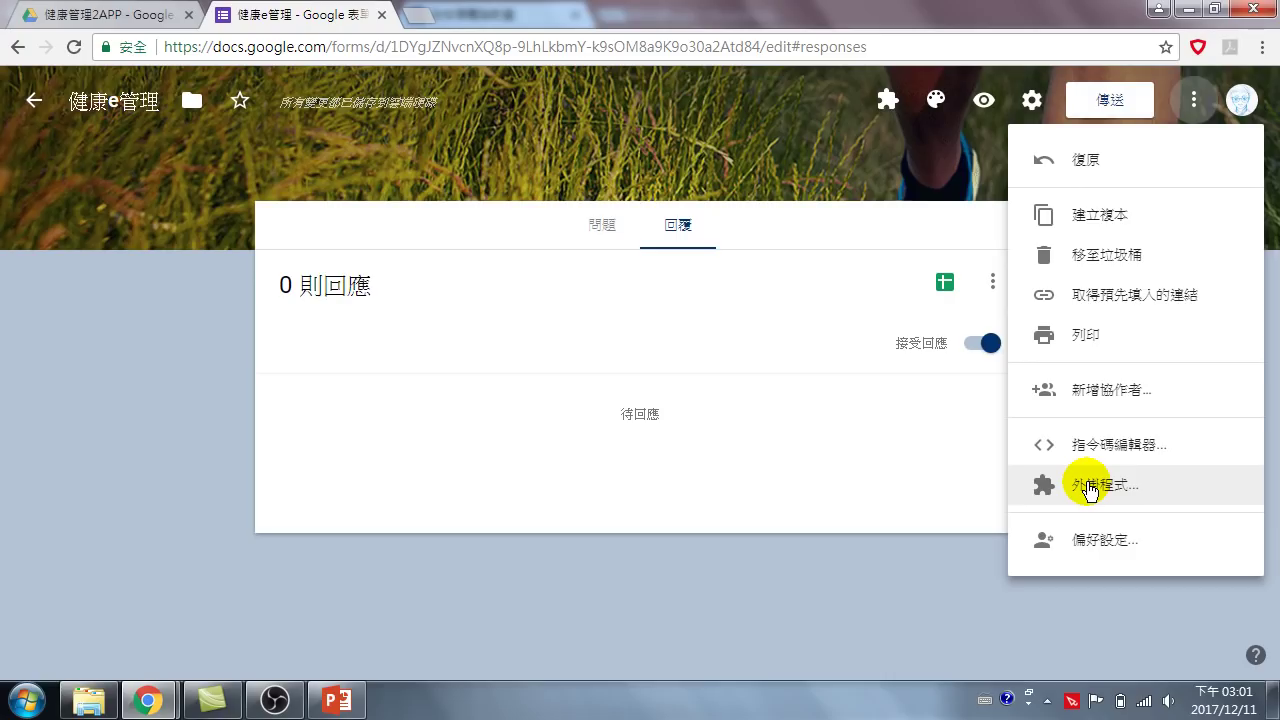
click(820, 589)
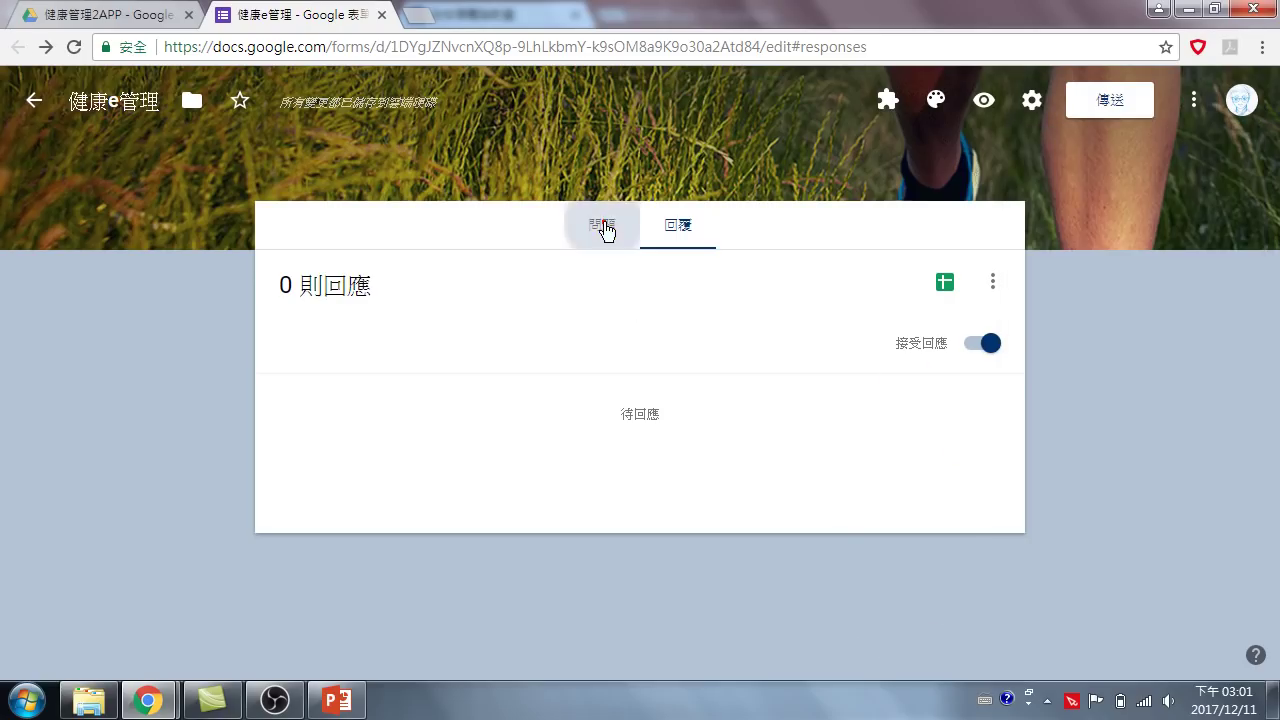
click(604, 230)
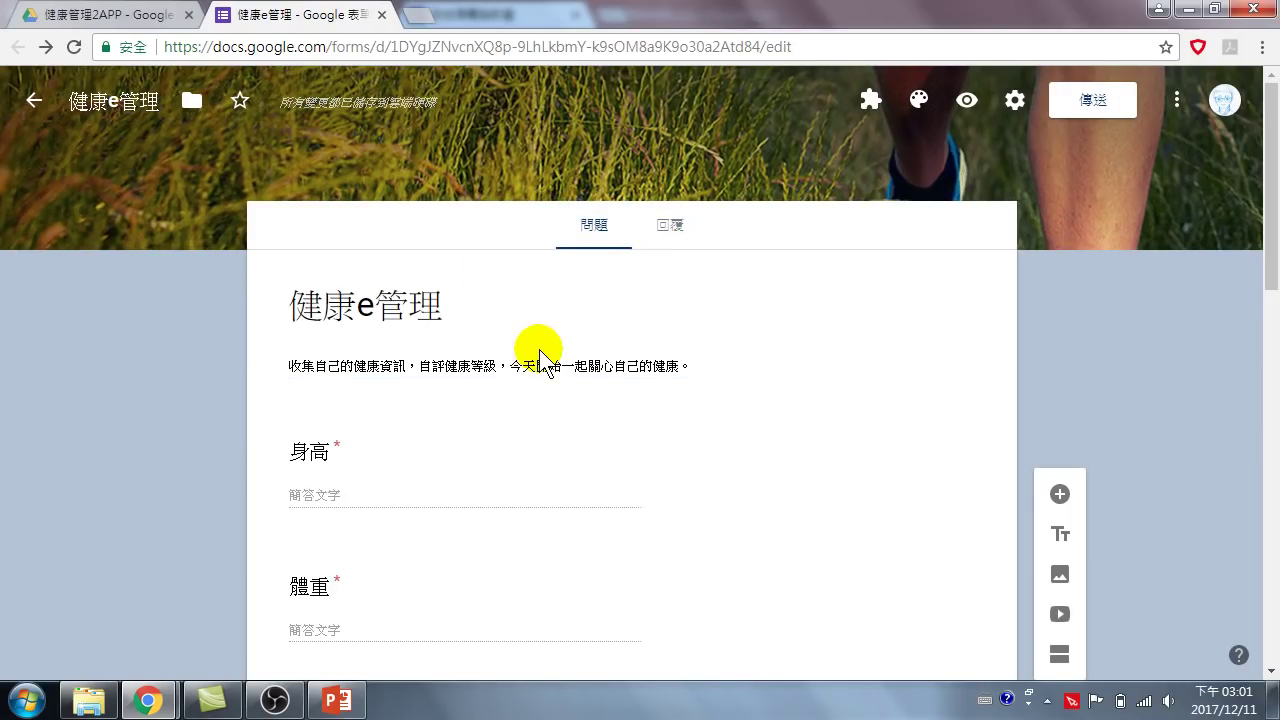
- Check the form editor in the narrow browser window down to the health self-rating question, and maximize the window again
click(1214, 9)
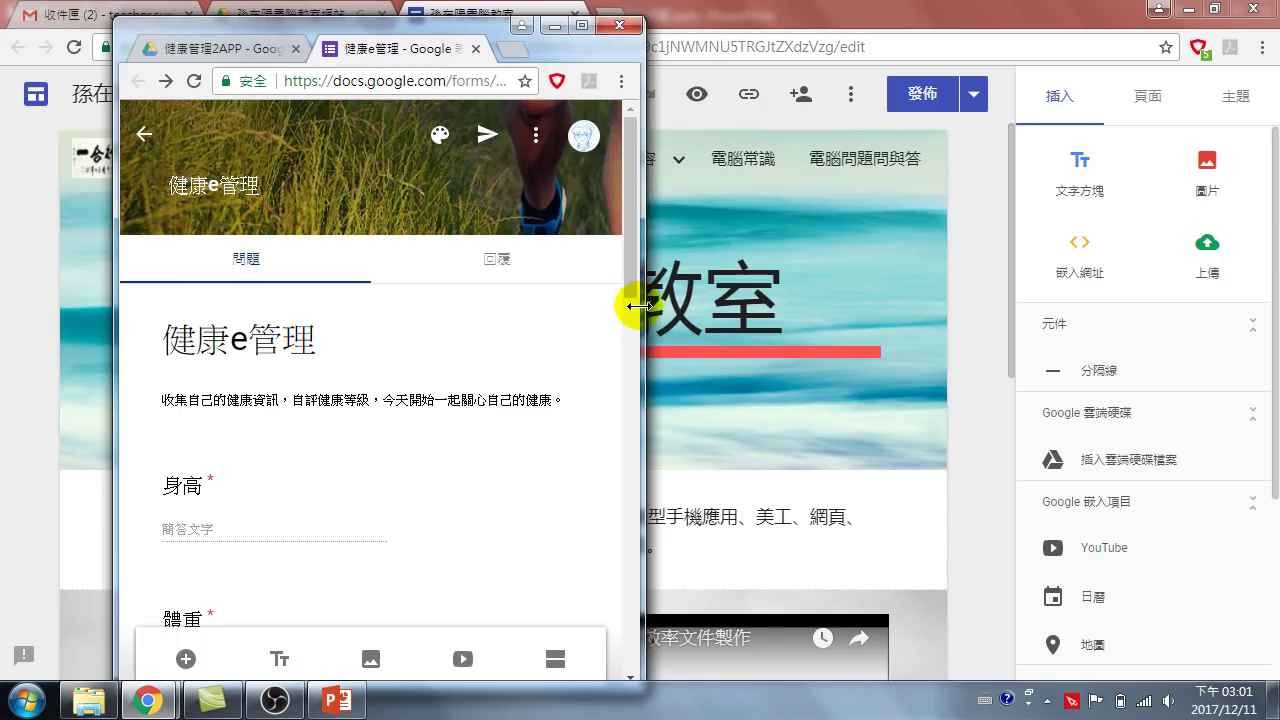
drag(627, 235, 607, 596)
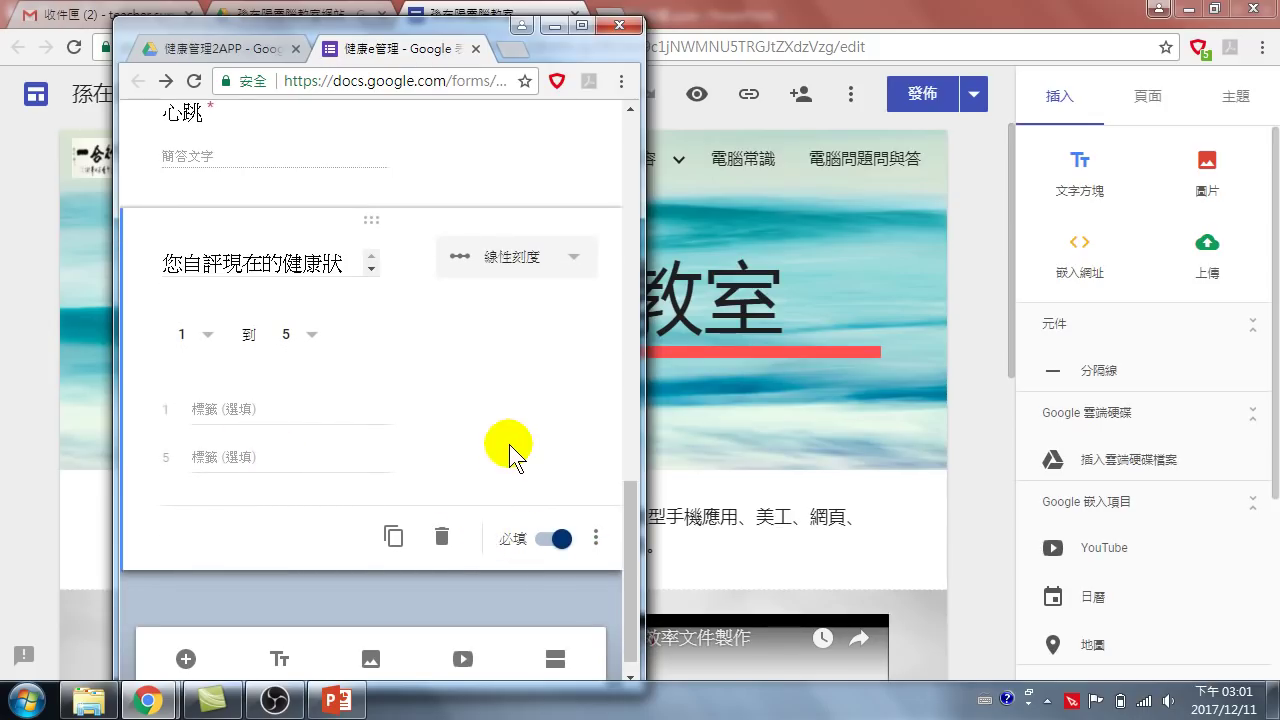
click(586, 26)
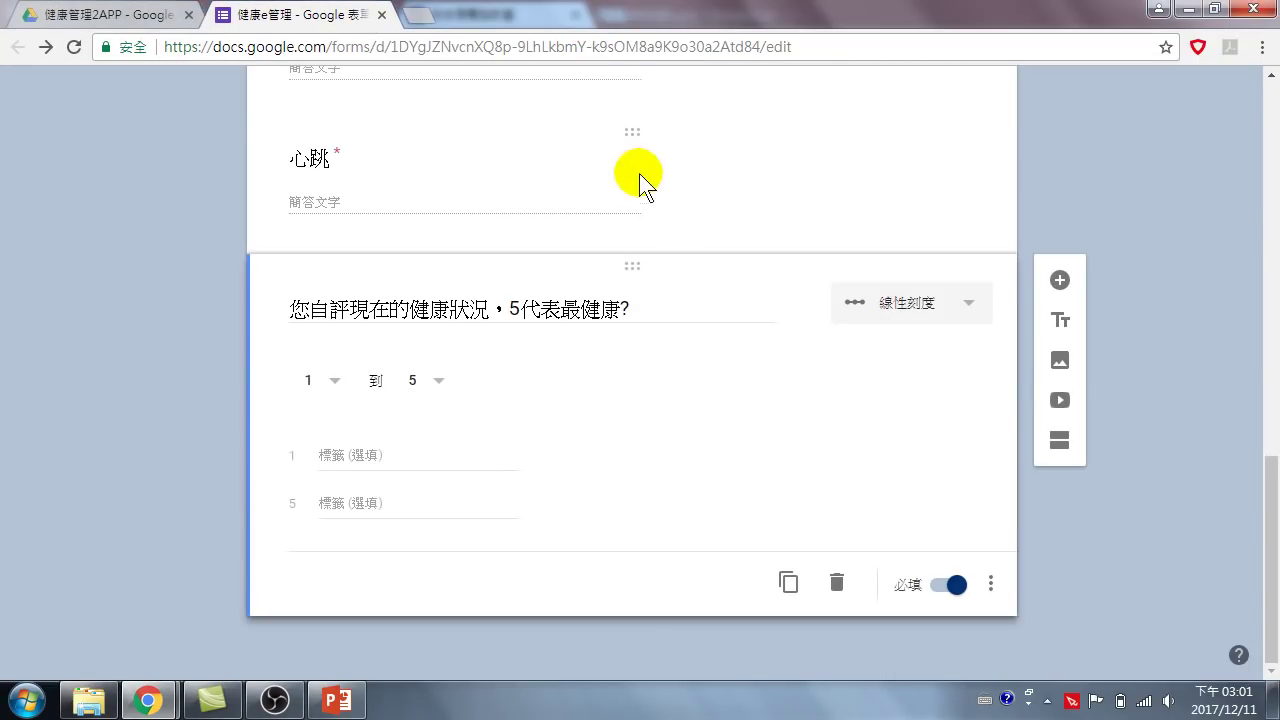
- Preview the 健康e管理 form again and show it in the narrow, phone-width browser window
scroll(1031, 94, up, 7)
click(967, 101)
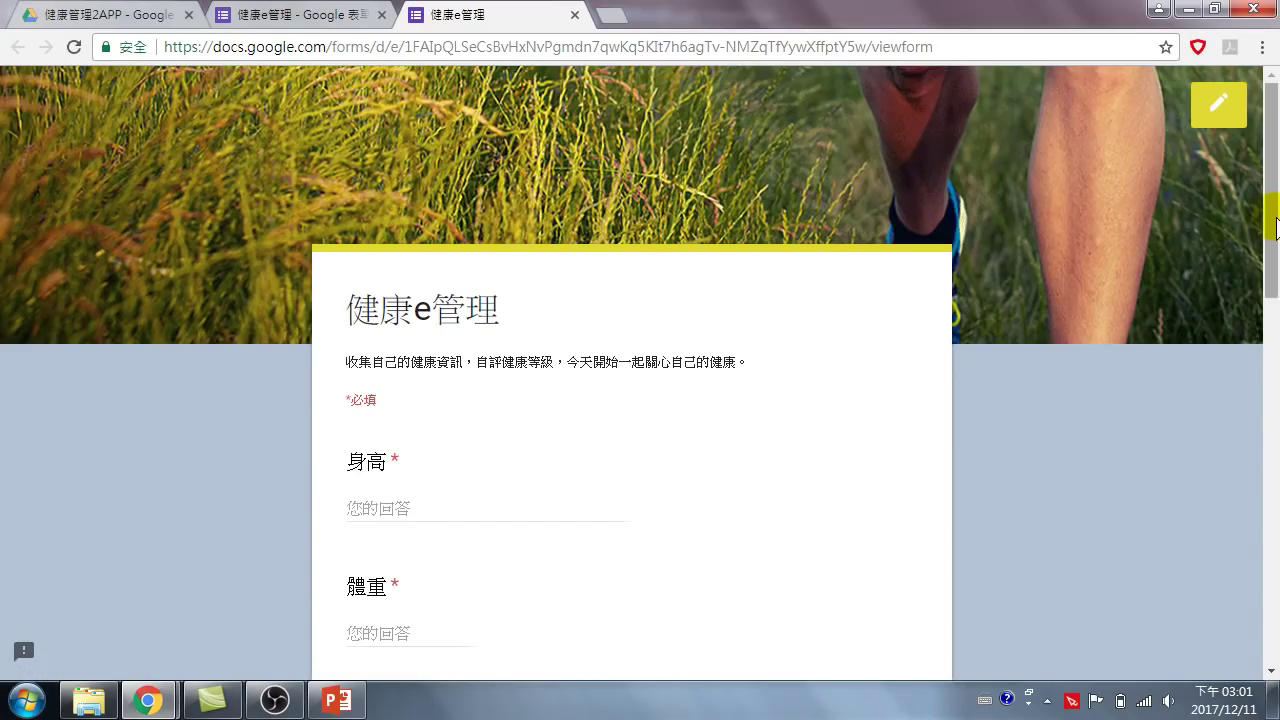
click(1213, 8)
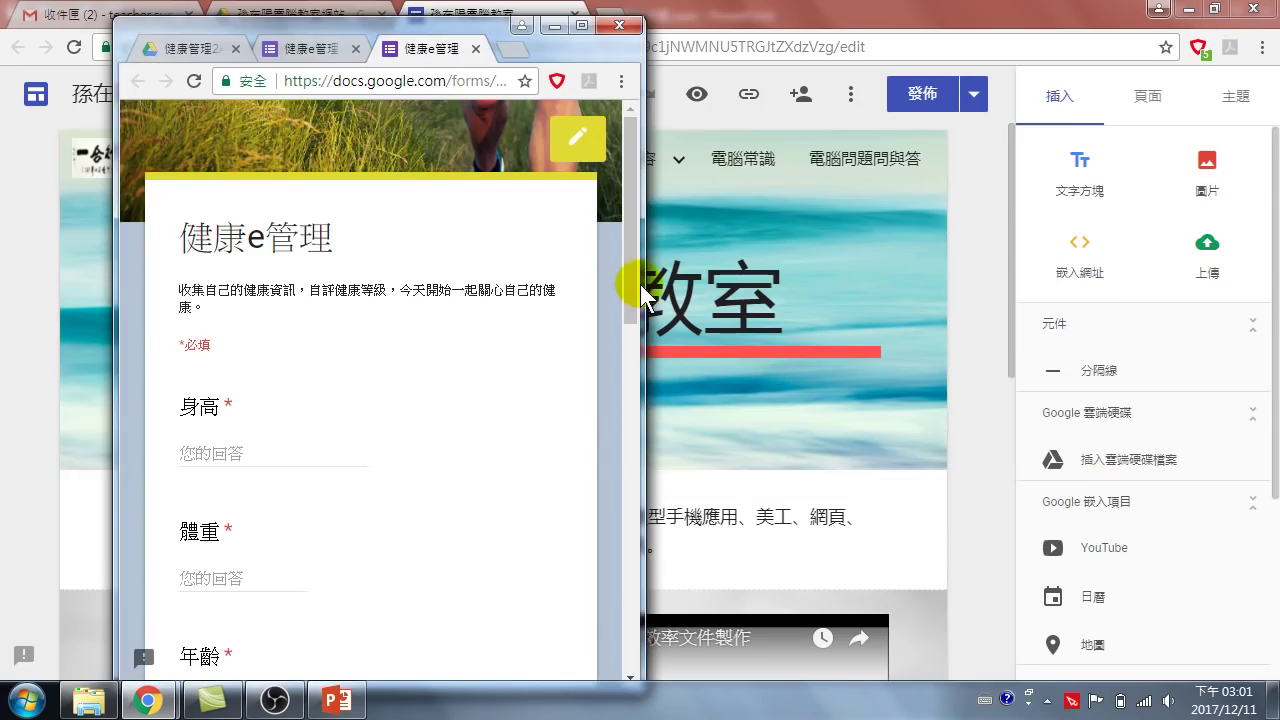
- Check the phone-width form preview down to its submit section and return to the form editor in a maximized window
drag(632, 279, 627, 590)
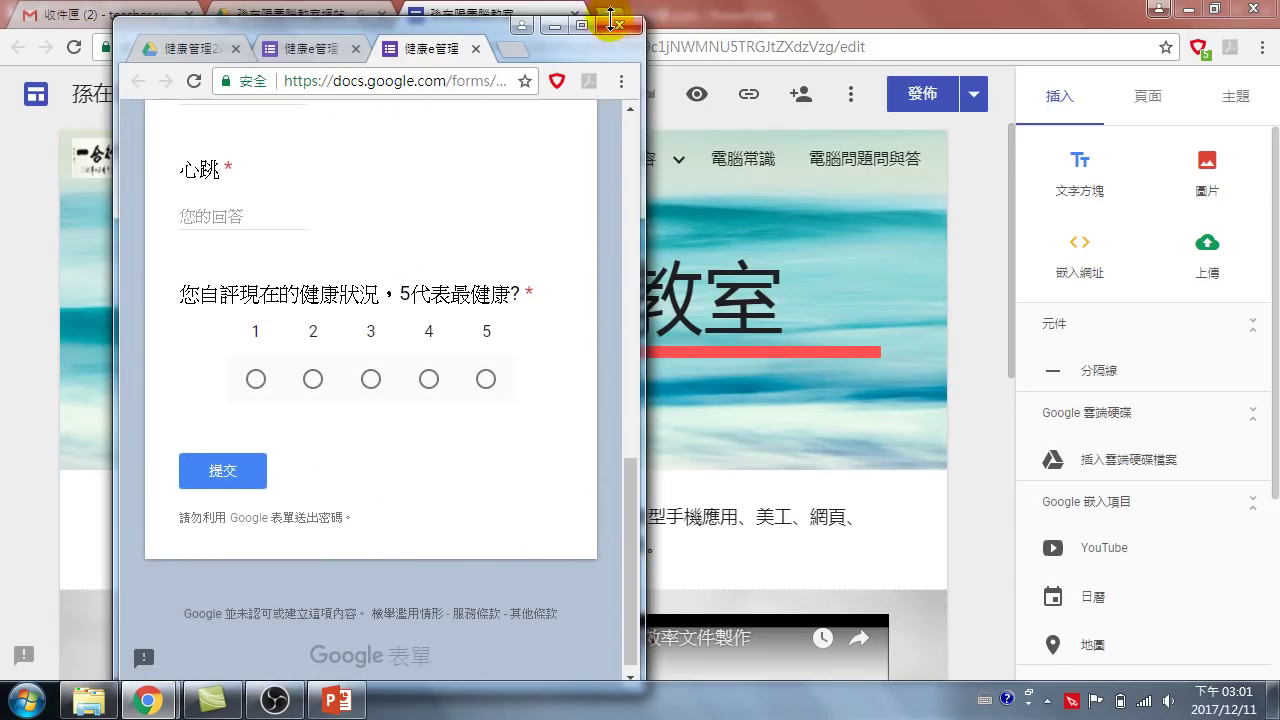
click(581, 24)
click(575, 15)
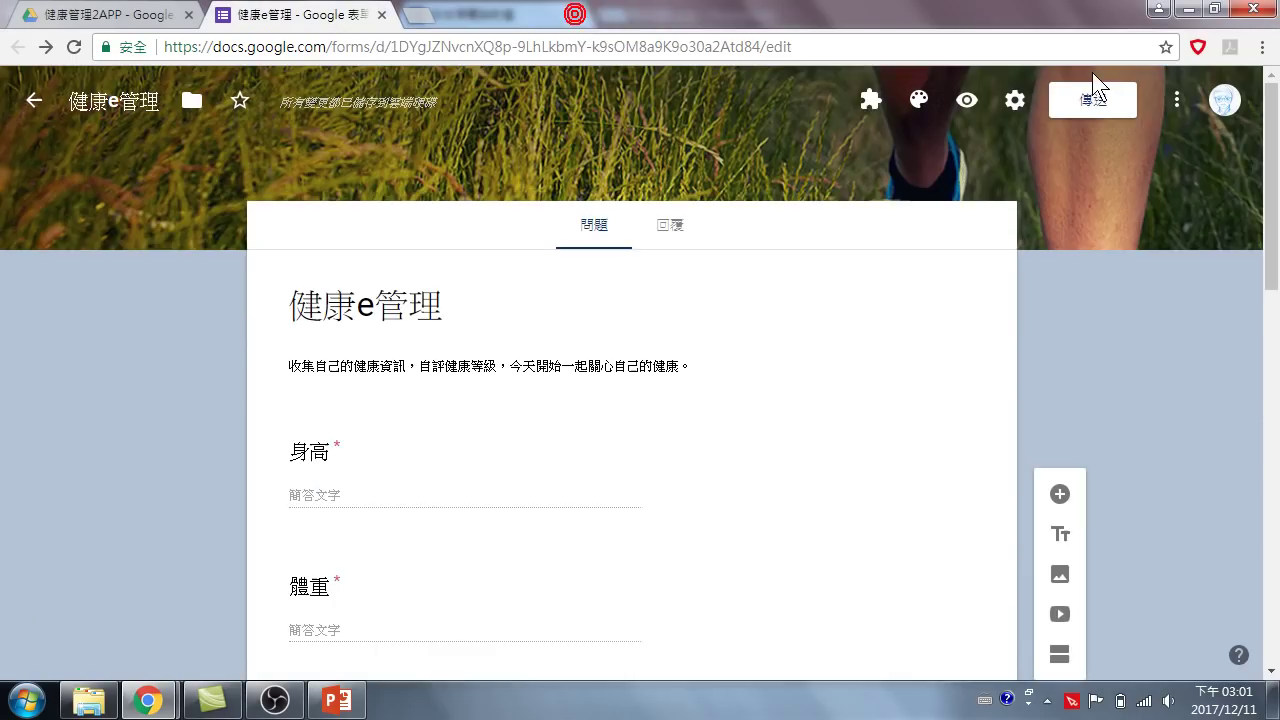
- Open the add-ons gallery for the form and browse it for the AppSheet add-on
click(1175, 100)
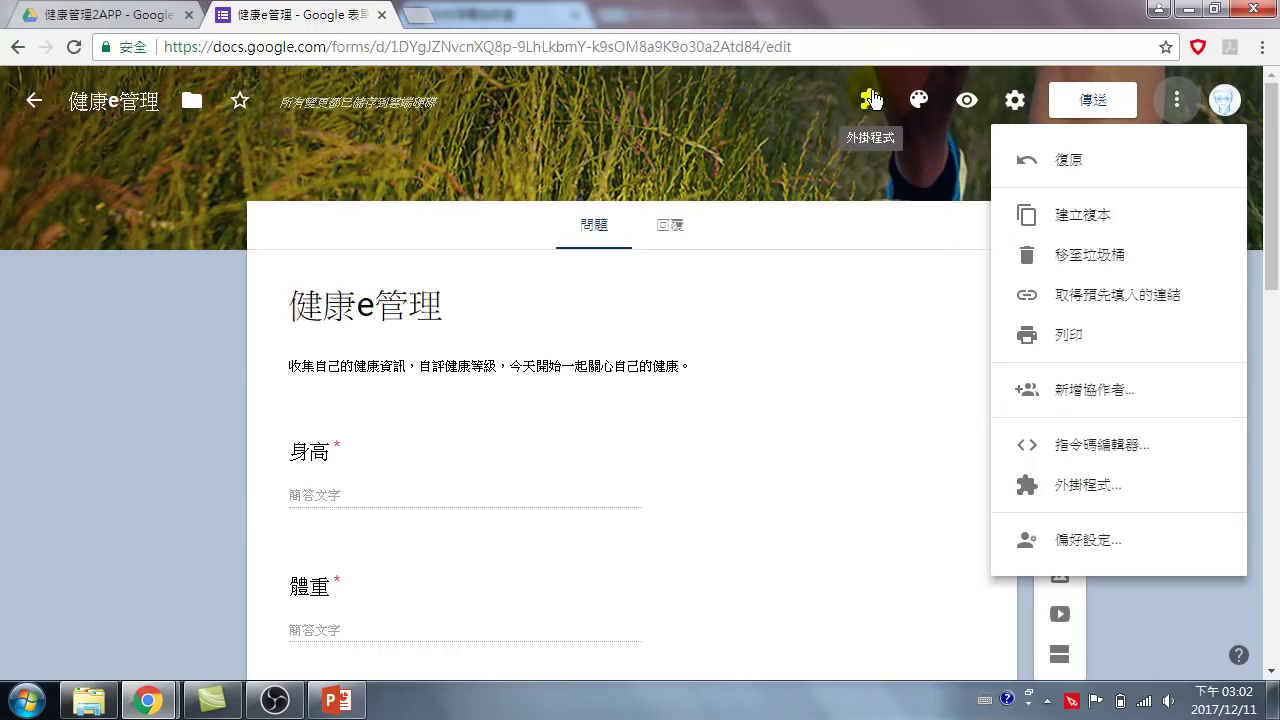
click(1100, 485)
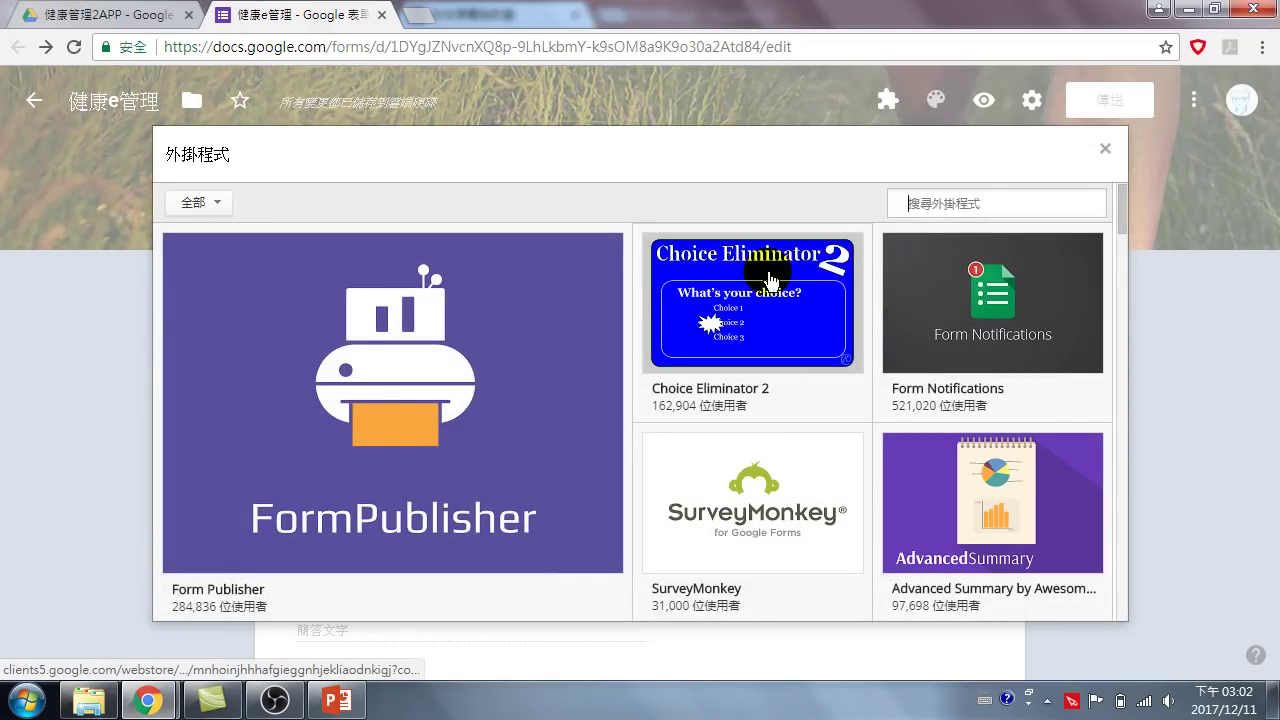
mouse_move(762, 290)
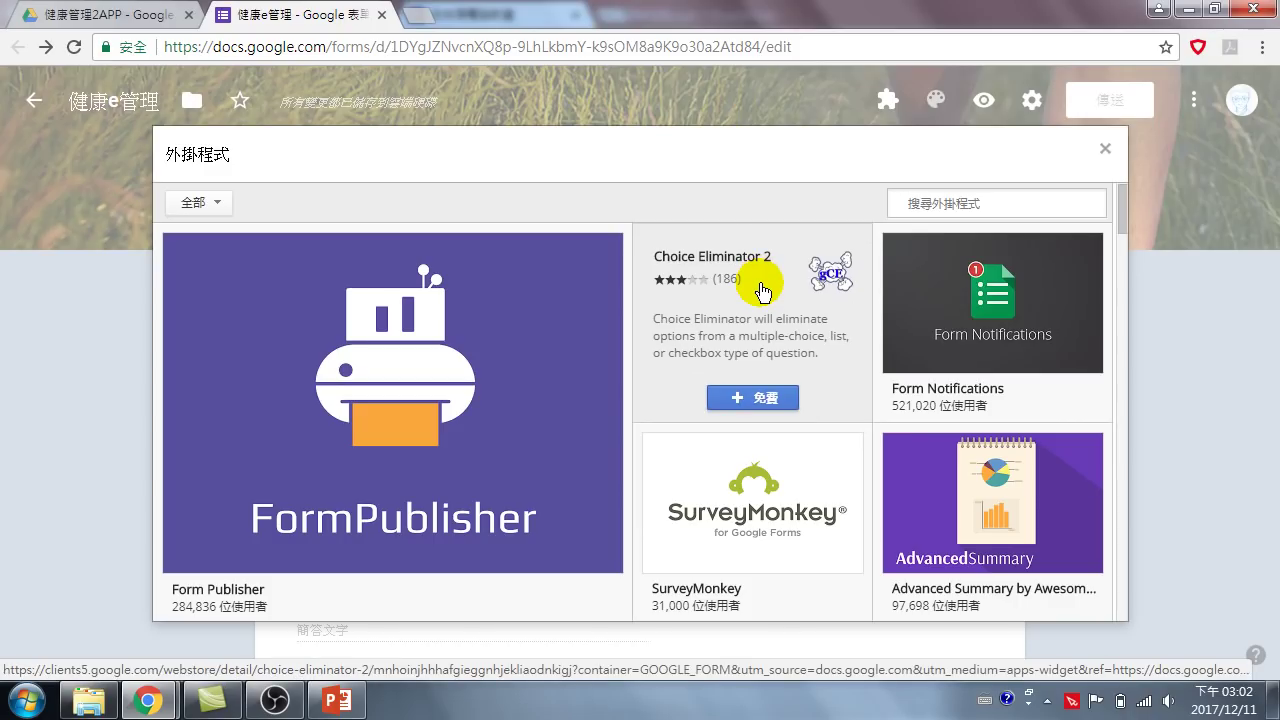
mouse_move(604, 392)
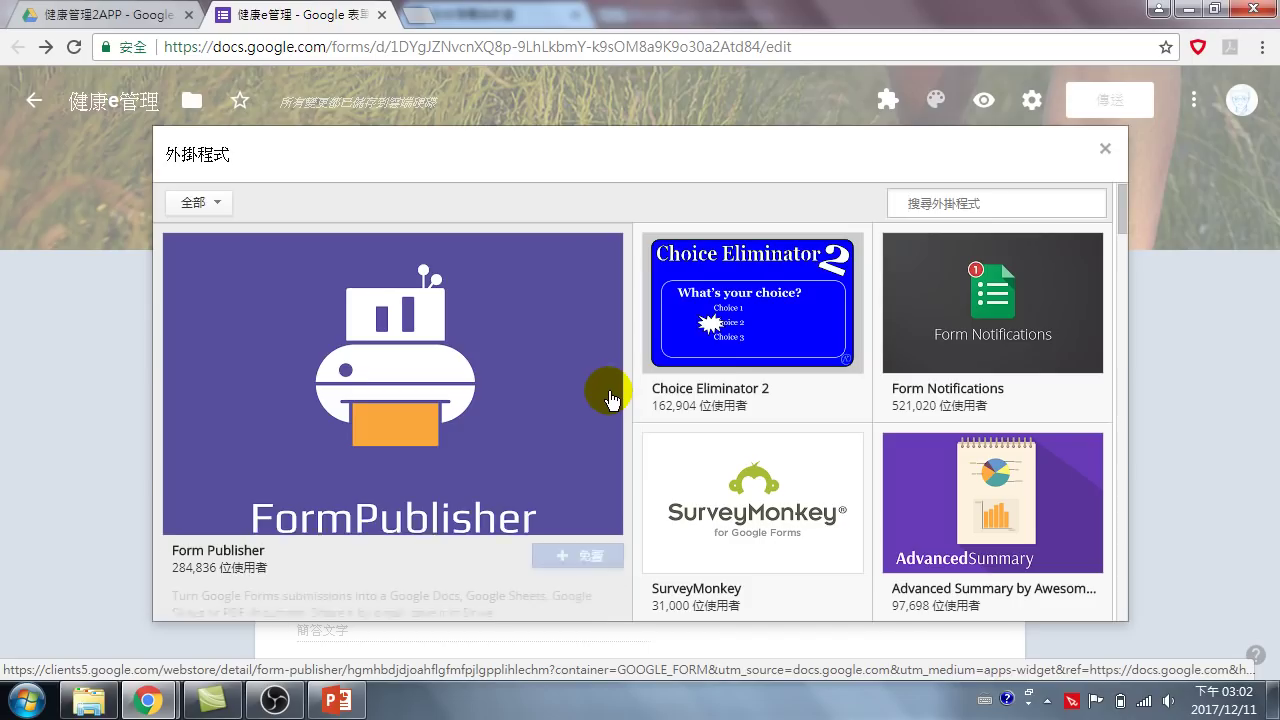
text(app)
key(BackSpace)
key(BackSpace)
key(BackSpace)
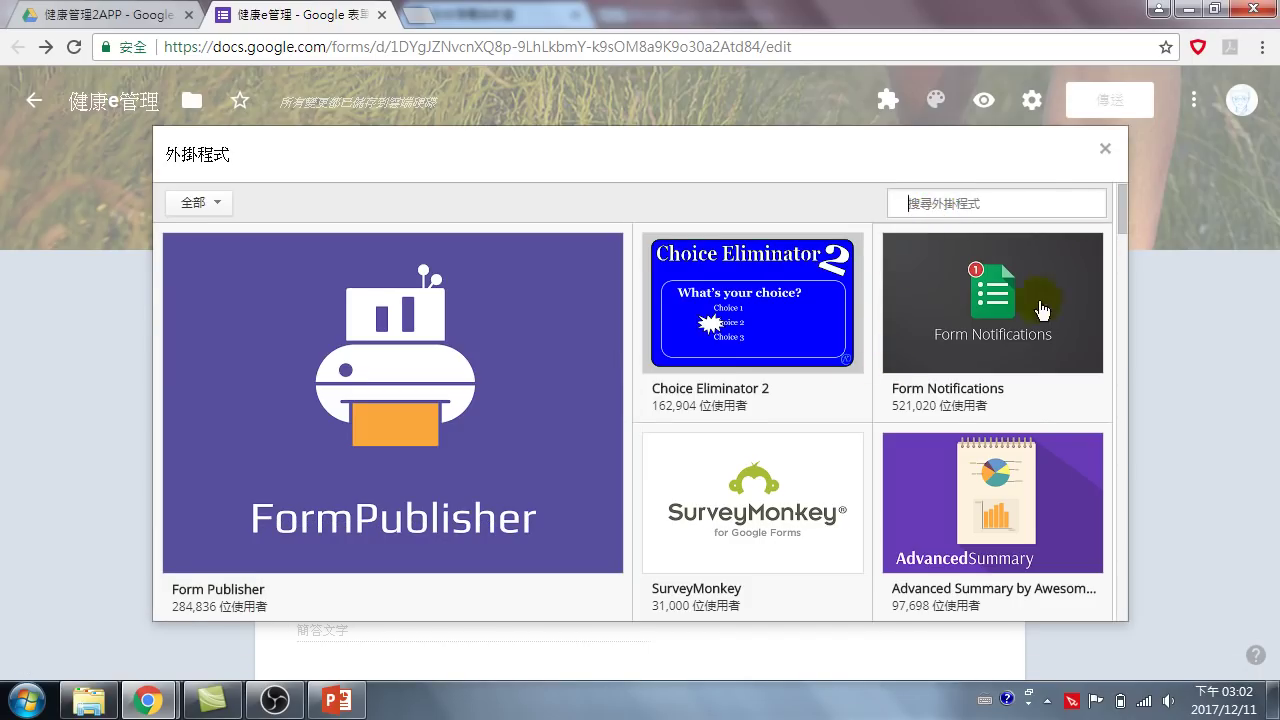
drag(1124, 213, 1122, 245)
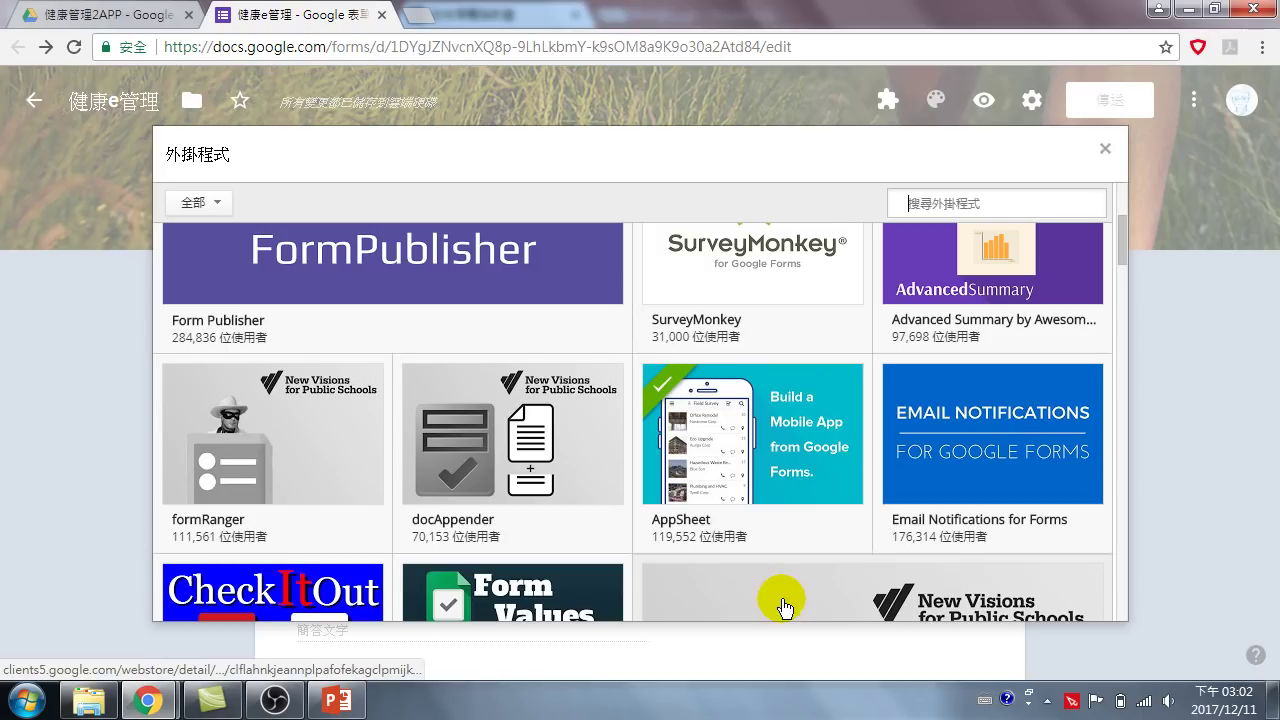
- Read the AppSheet add-on's description and management options, and close the add-ons gallery
mouse_move(744, 447)
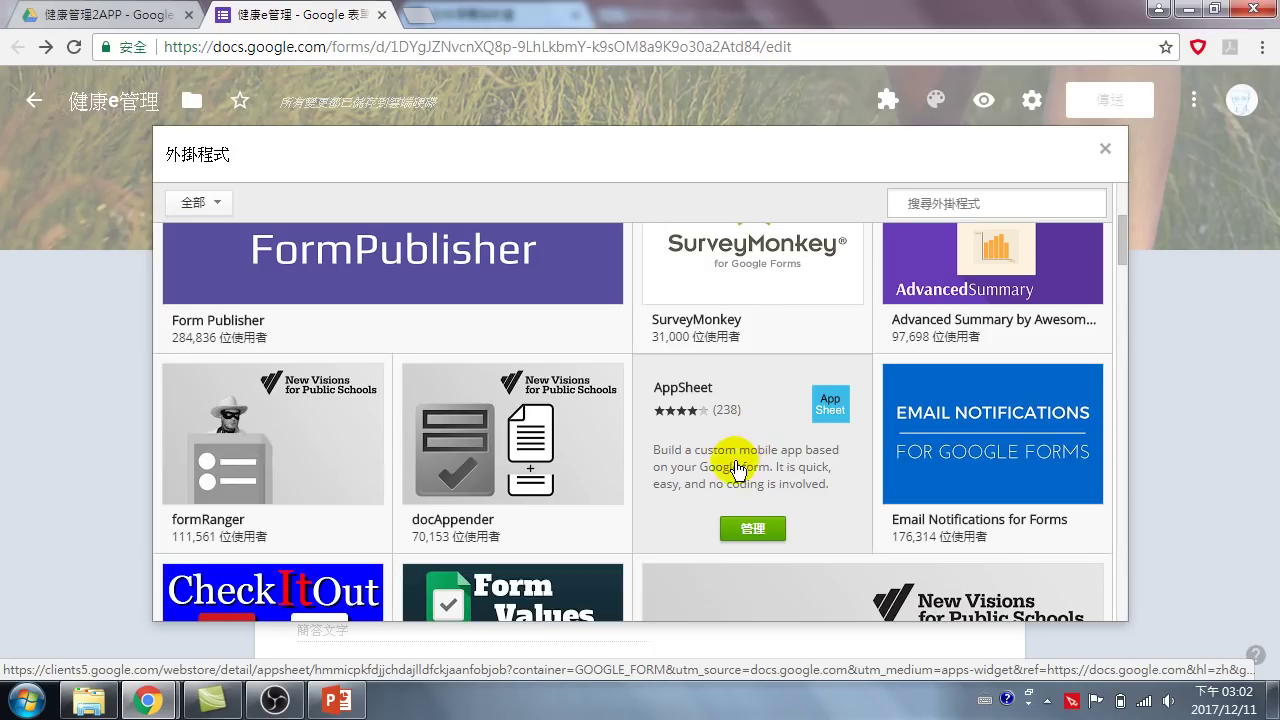
mouse_move(676, 411)
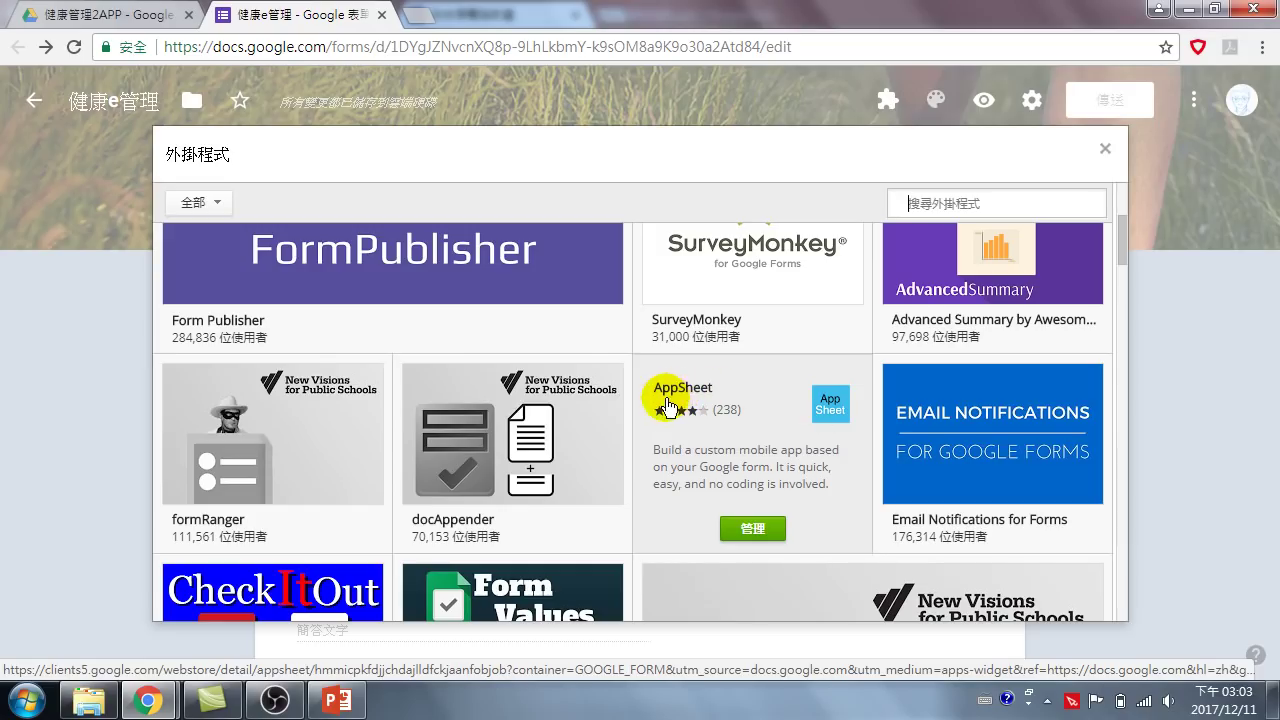
click(753, 530)
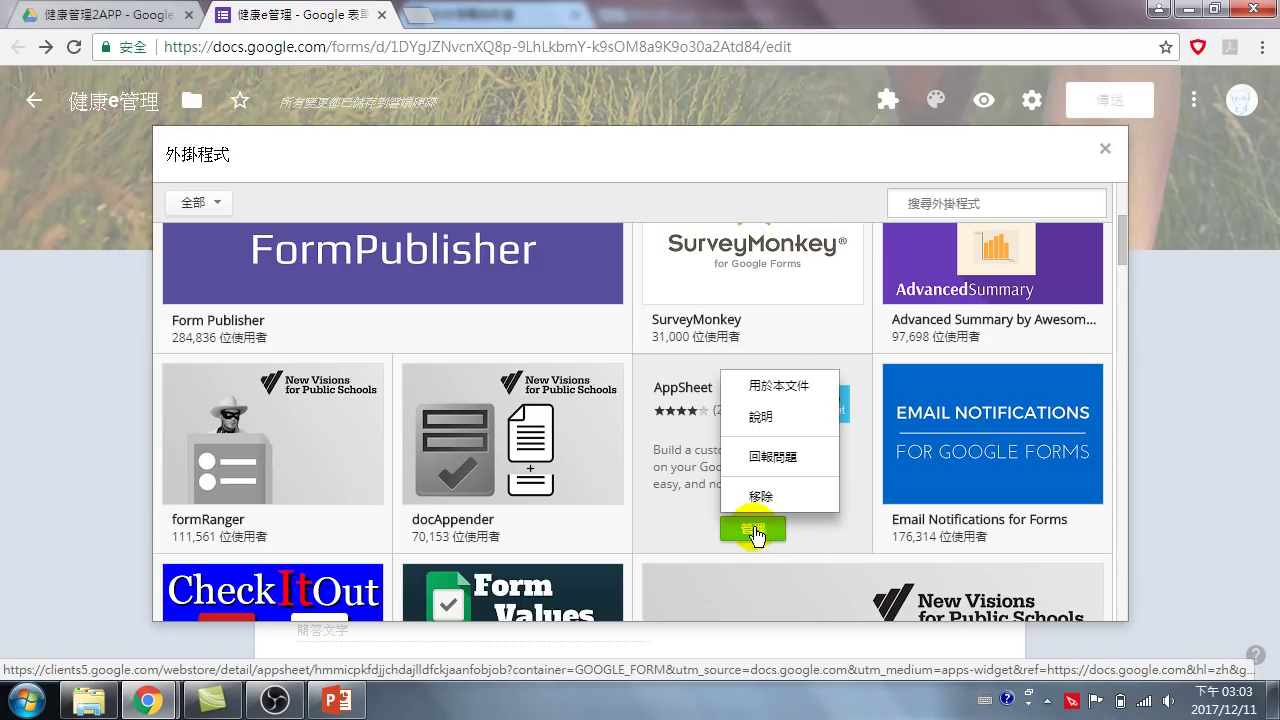
click(794, 401)
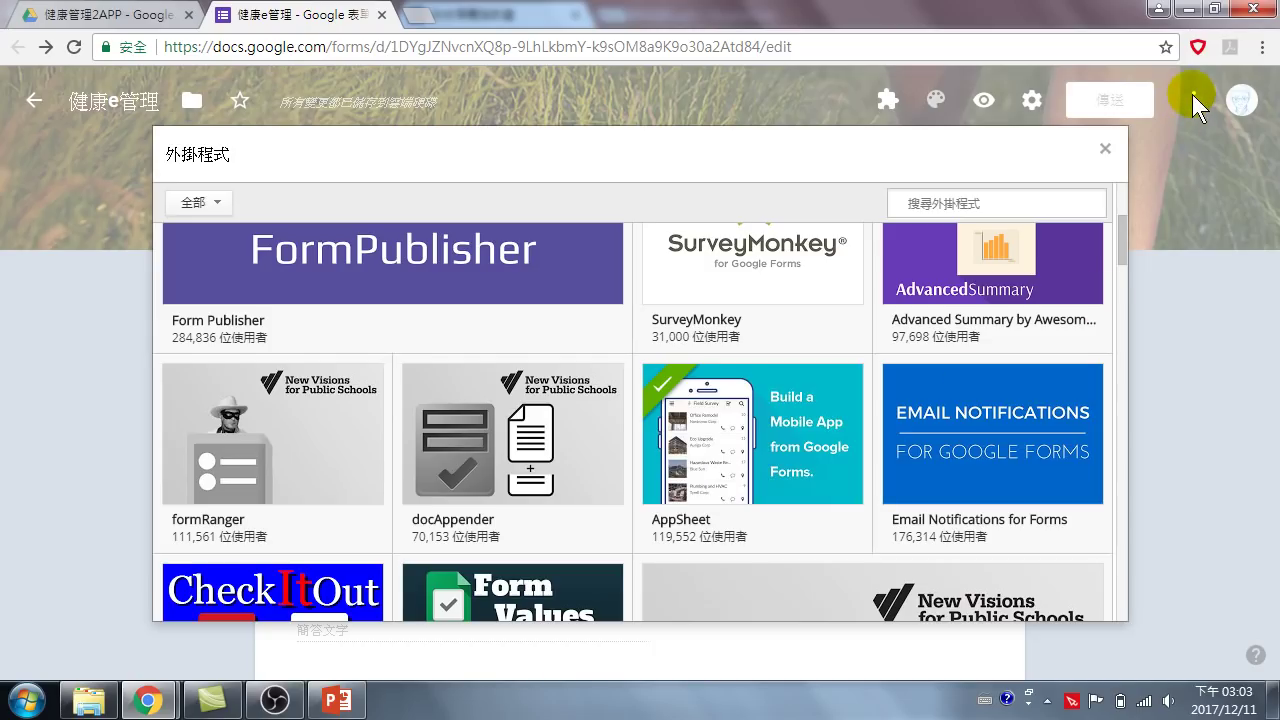
click(1105, 148)
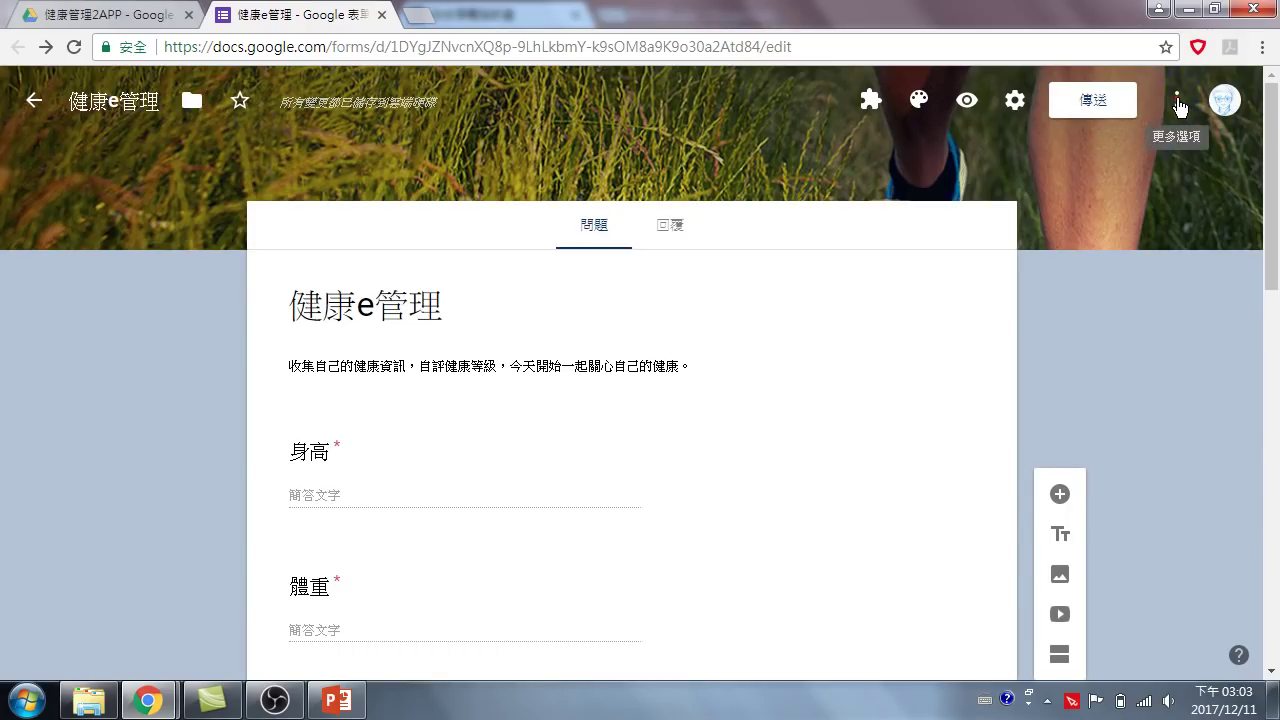
- Enlarge the form editor page to 125% browser zoom
click(1179, 104)
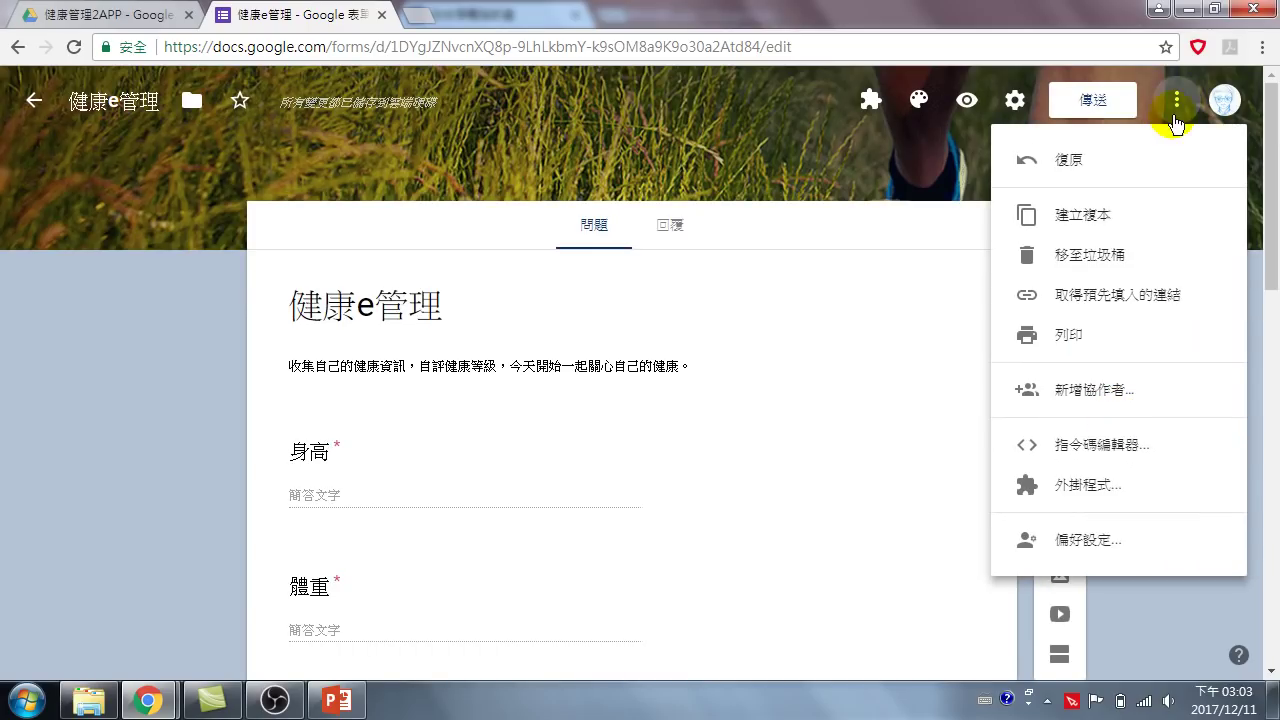
key(Escape)
click(1261, 47)
click(1202, 238)
click(1202, 238)
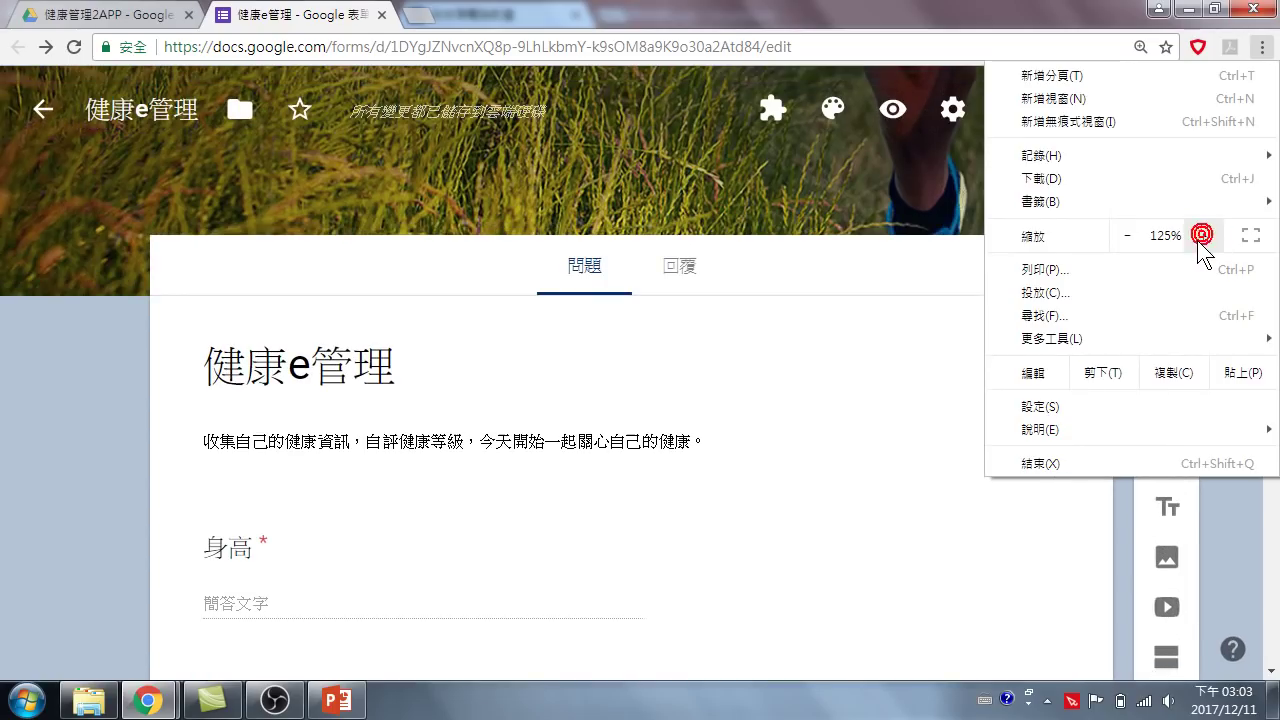
click(966, 210)
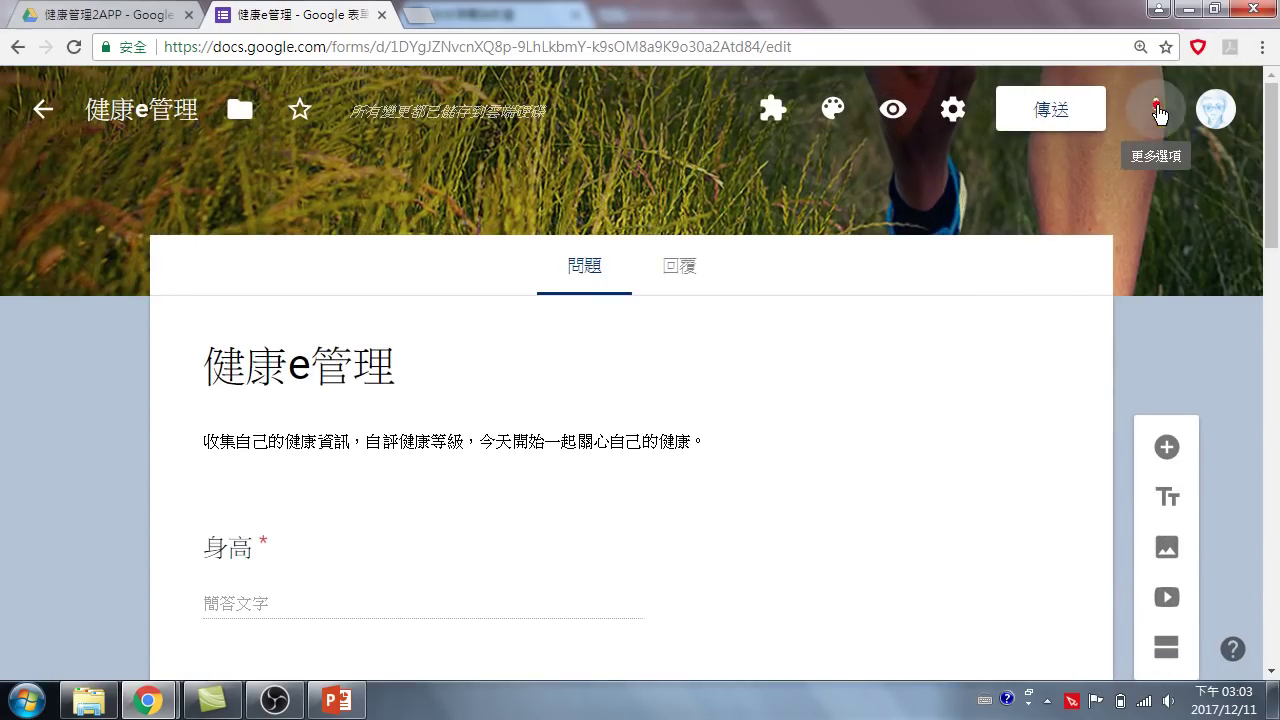
- Find AppSheet in the add-ons gallery again and set it for use in this document (用於本文件)
click(1157, 113)
click(1029, 556)
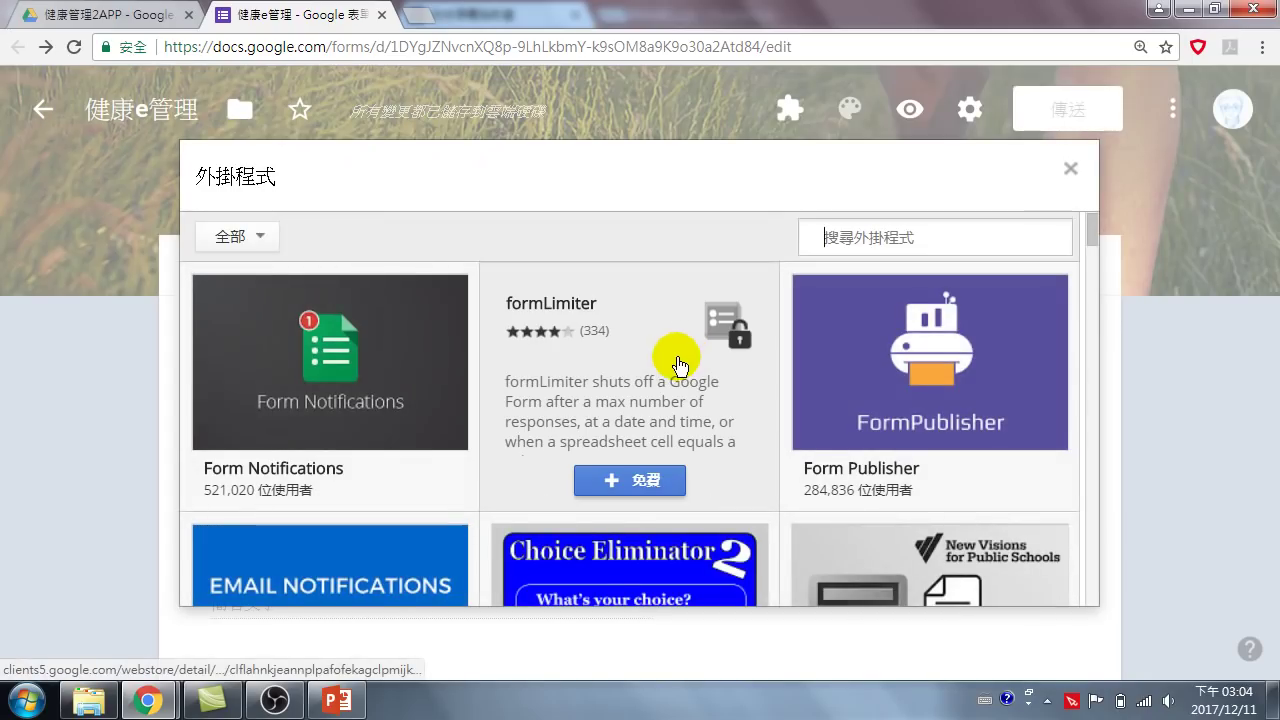
scroll(660, 380, down, 3)
scroll(683, 440, down, 3)
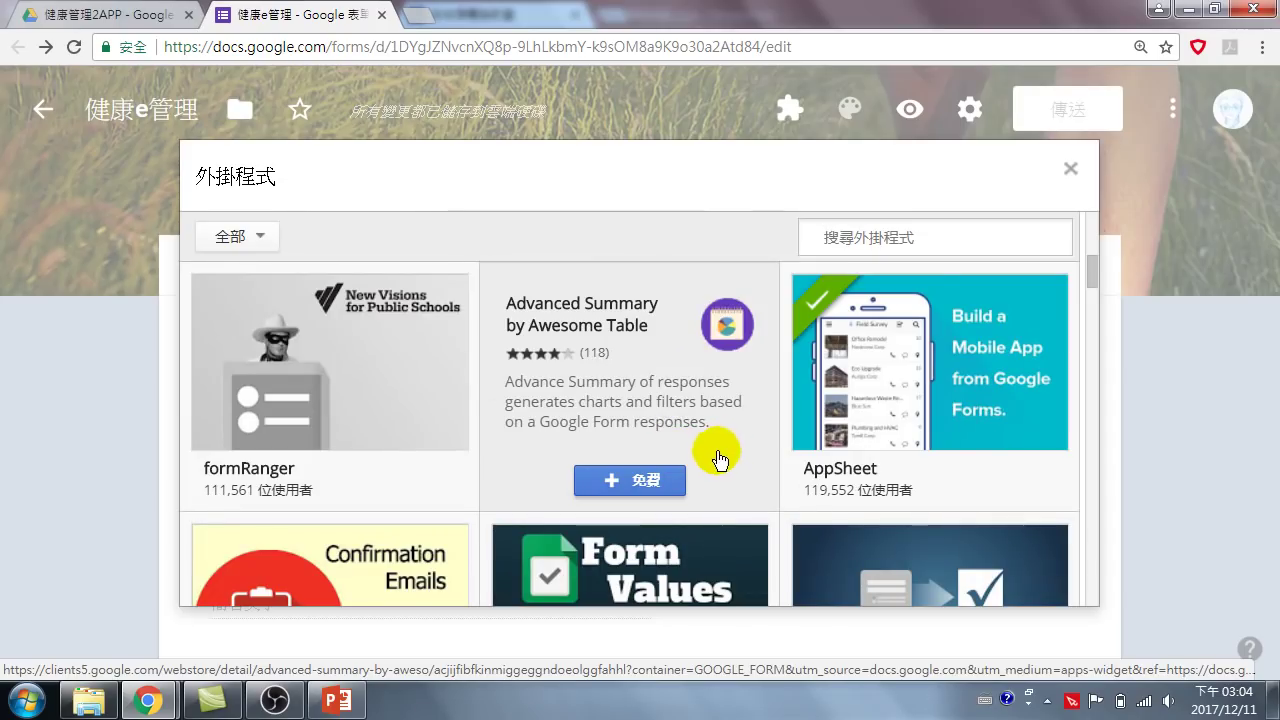
mouse_move(872, 456)
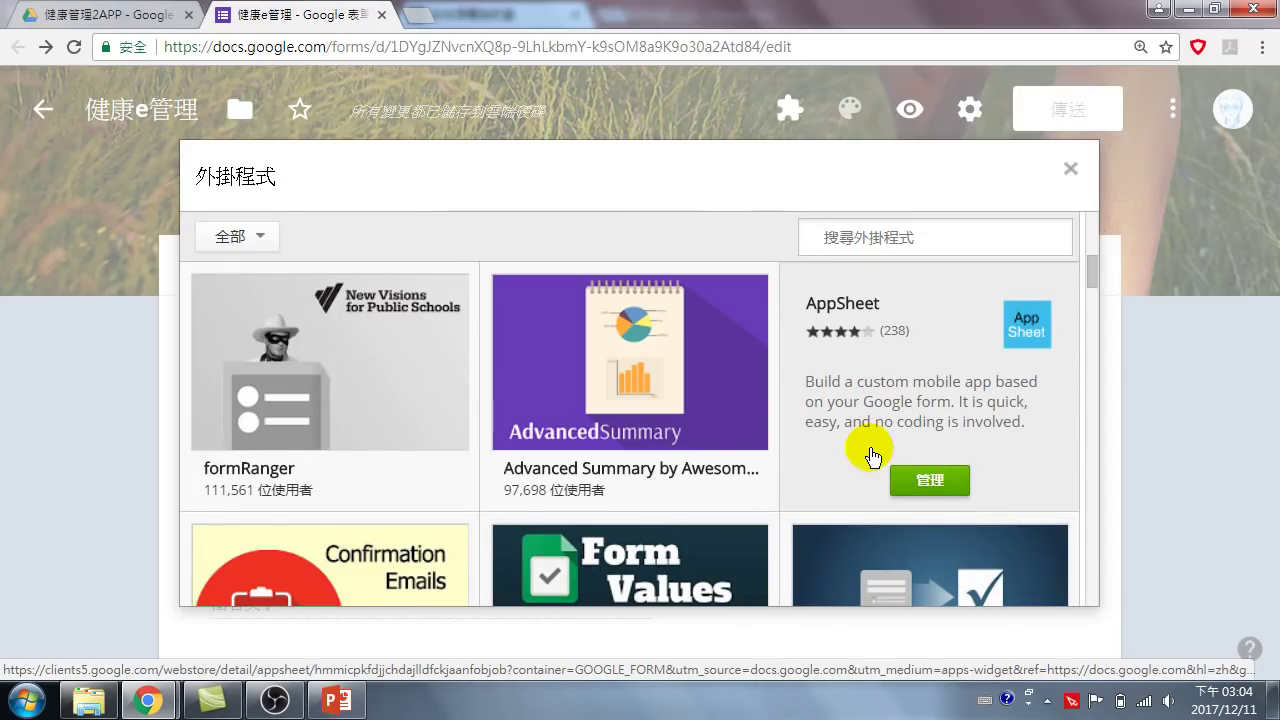
click(930, 480)
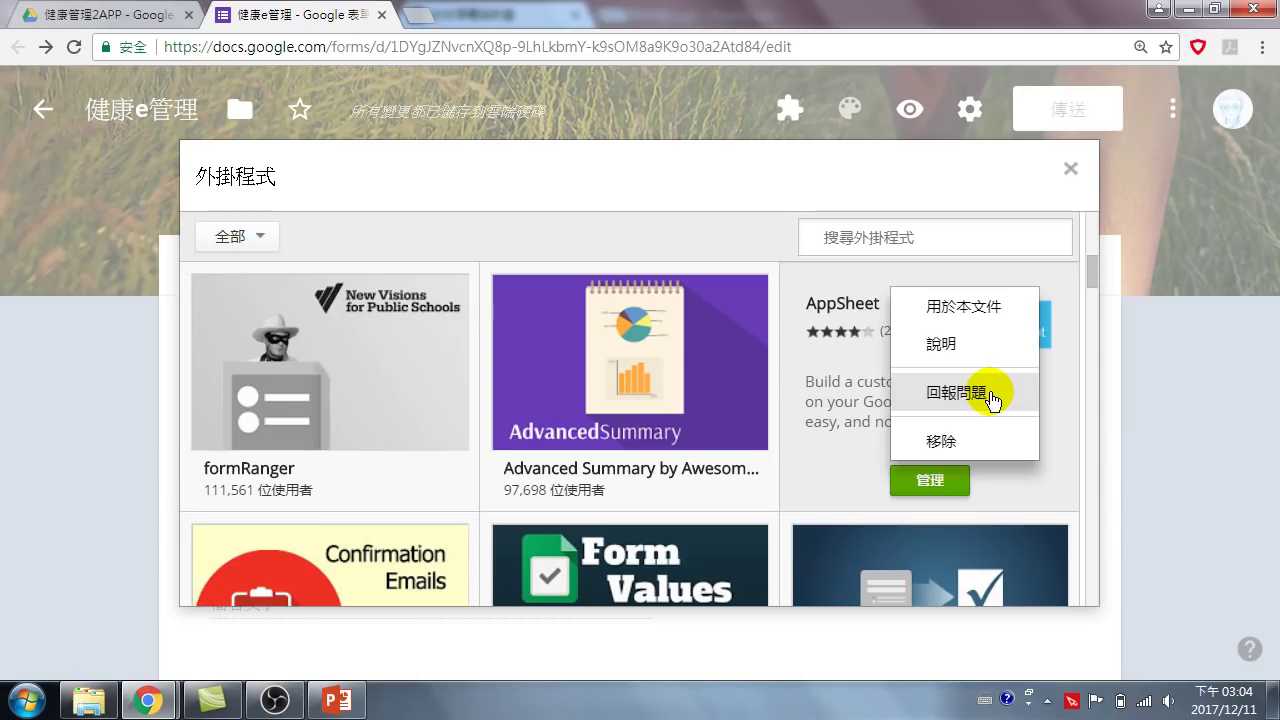
click(960, 316)
- Start the AppSheet add-on from the form's installed add-ons with its Launch option
click(772, 108)
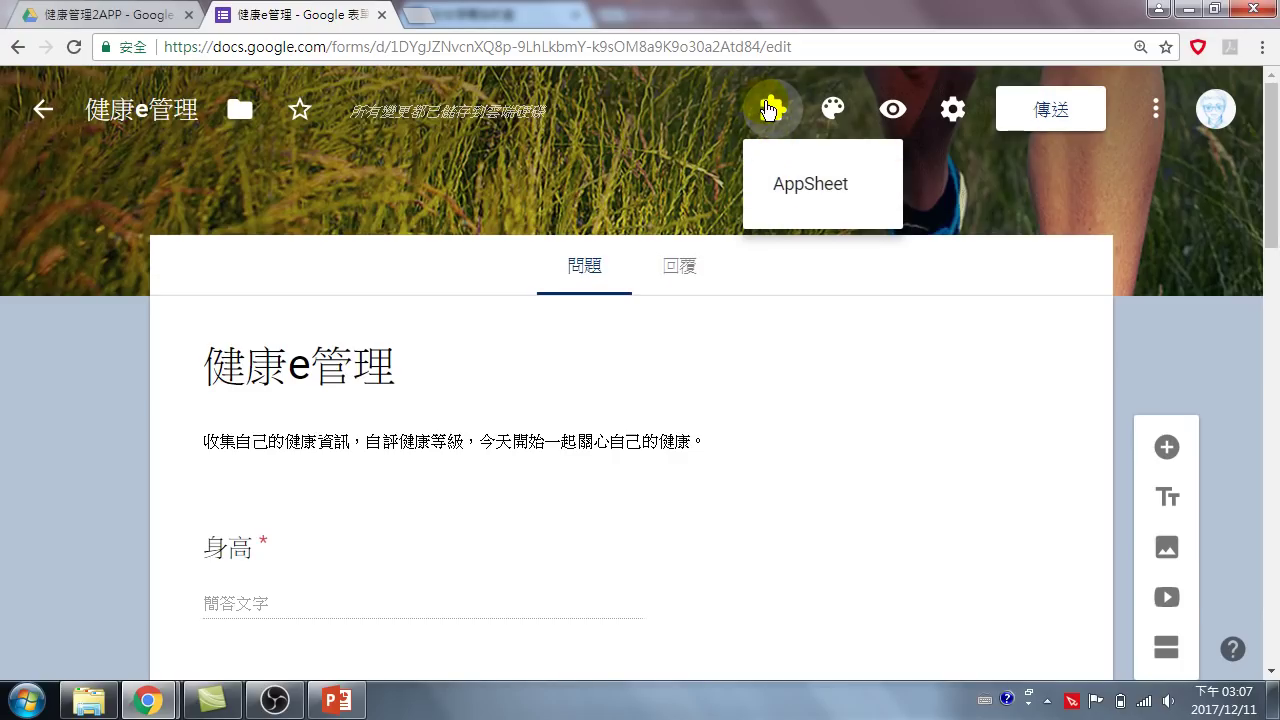
click(700, 150)
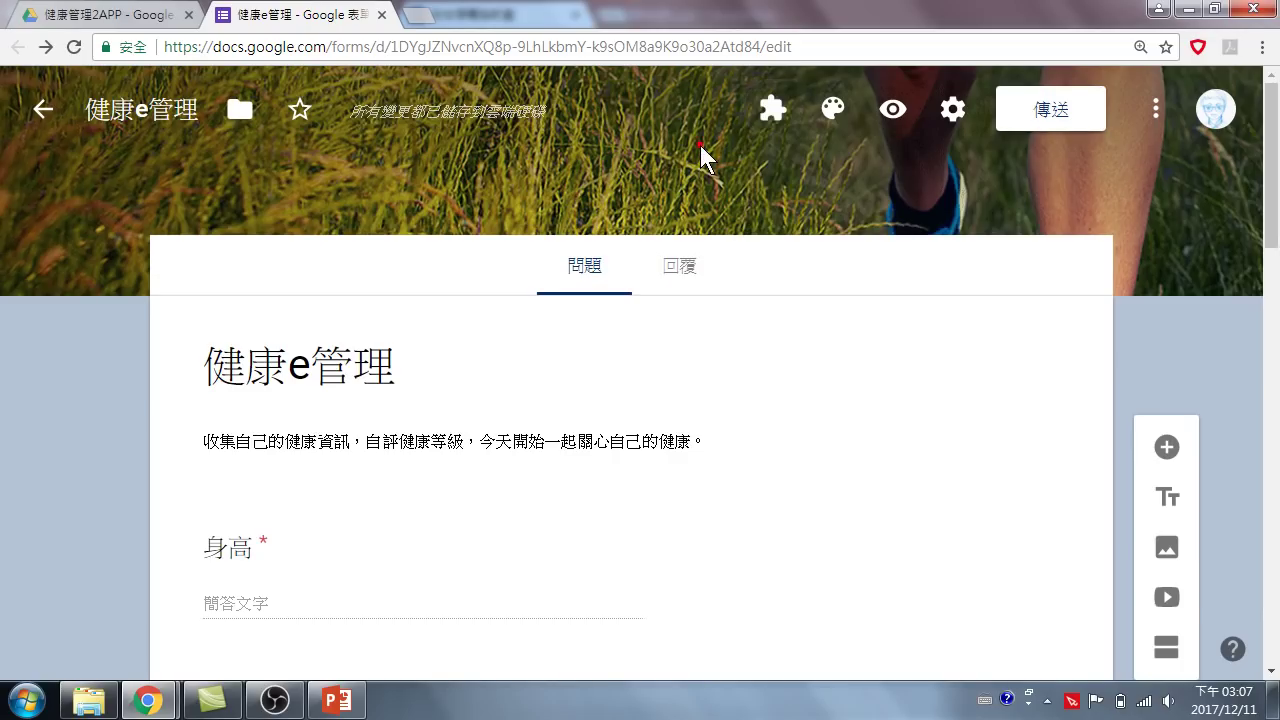
click(773, 112)
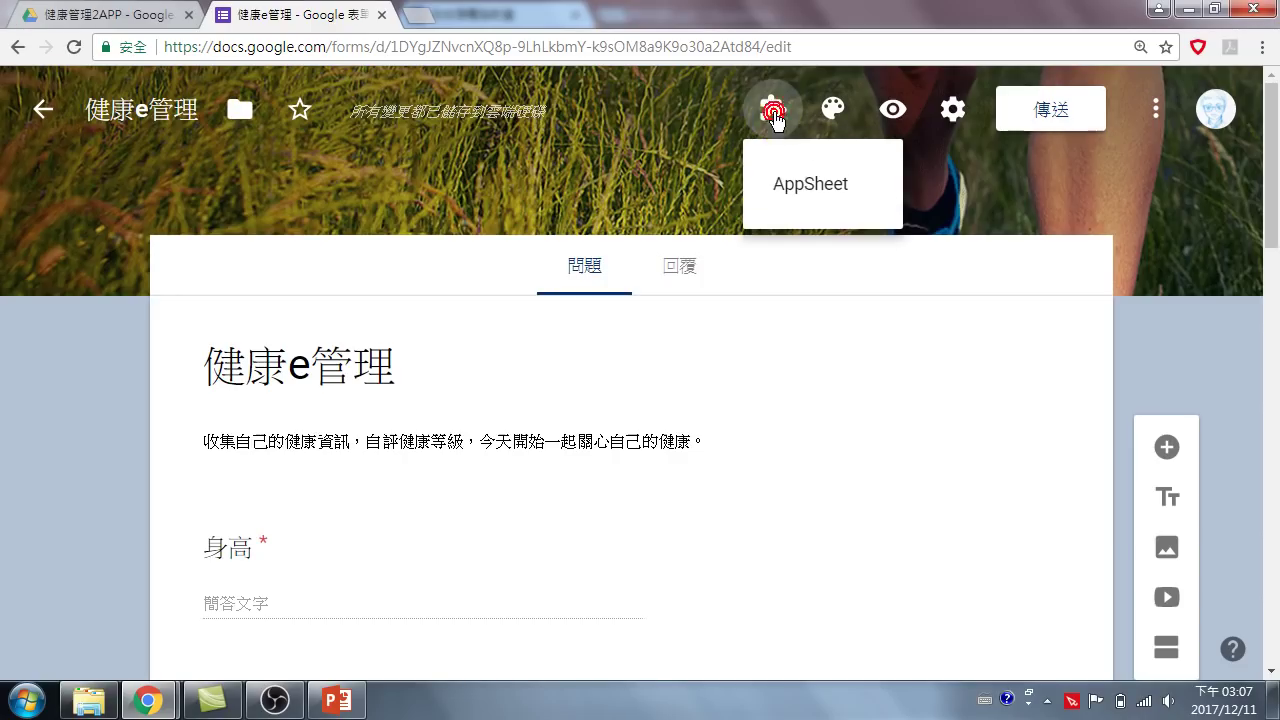
click(826, 190)
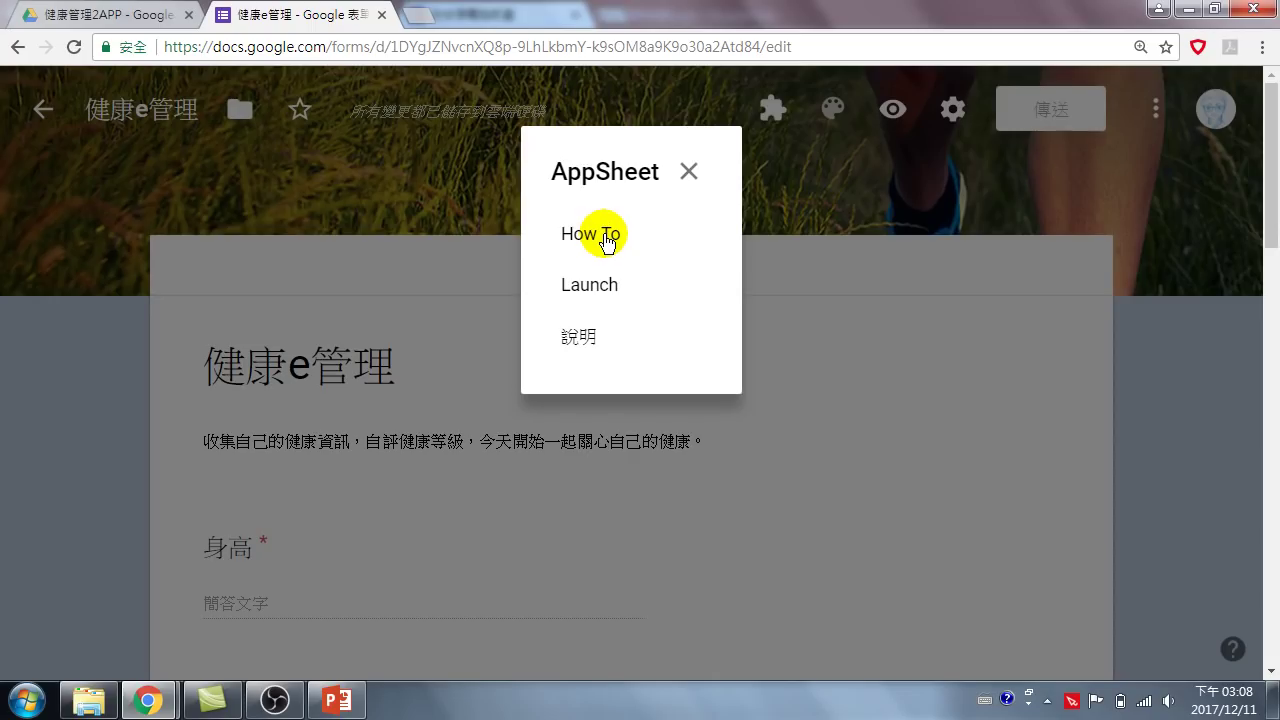
click(587, 287)
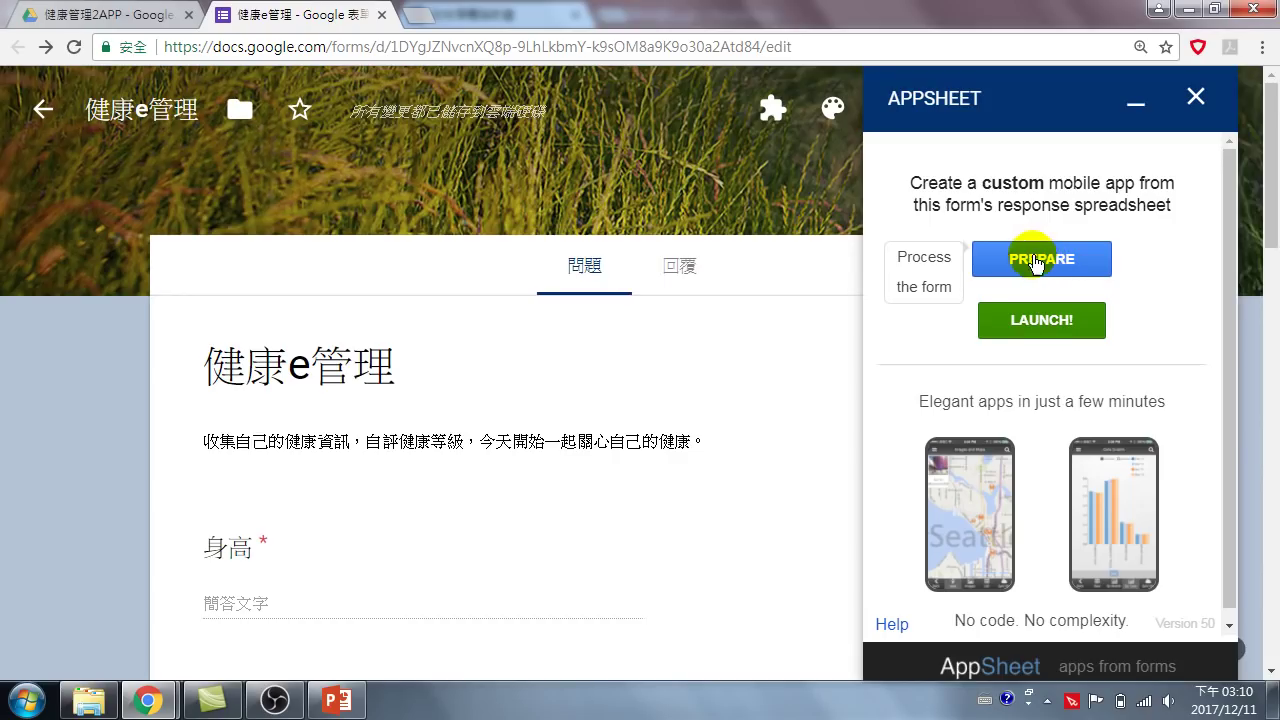
- Launch the mobile app creation from the form, allow AppSheet to access the listed Google account, and decline the page translation
click(1041, 321)
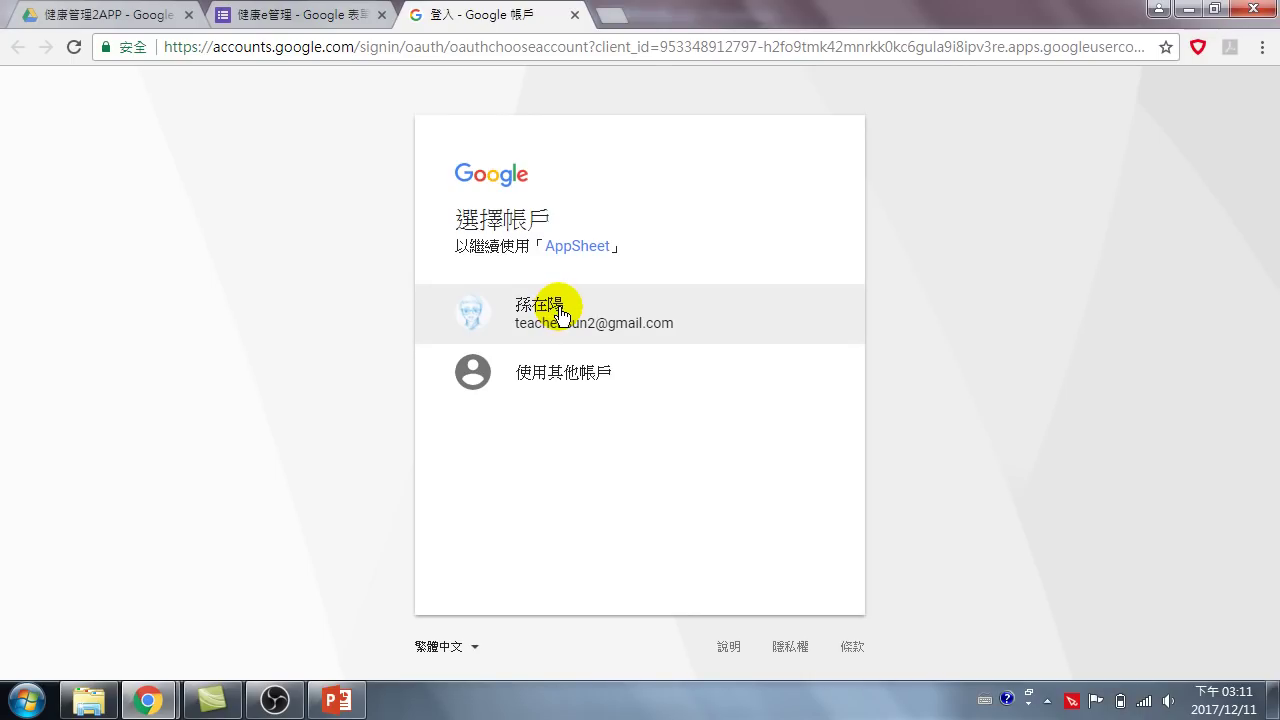
click(700, 320)
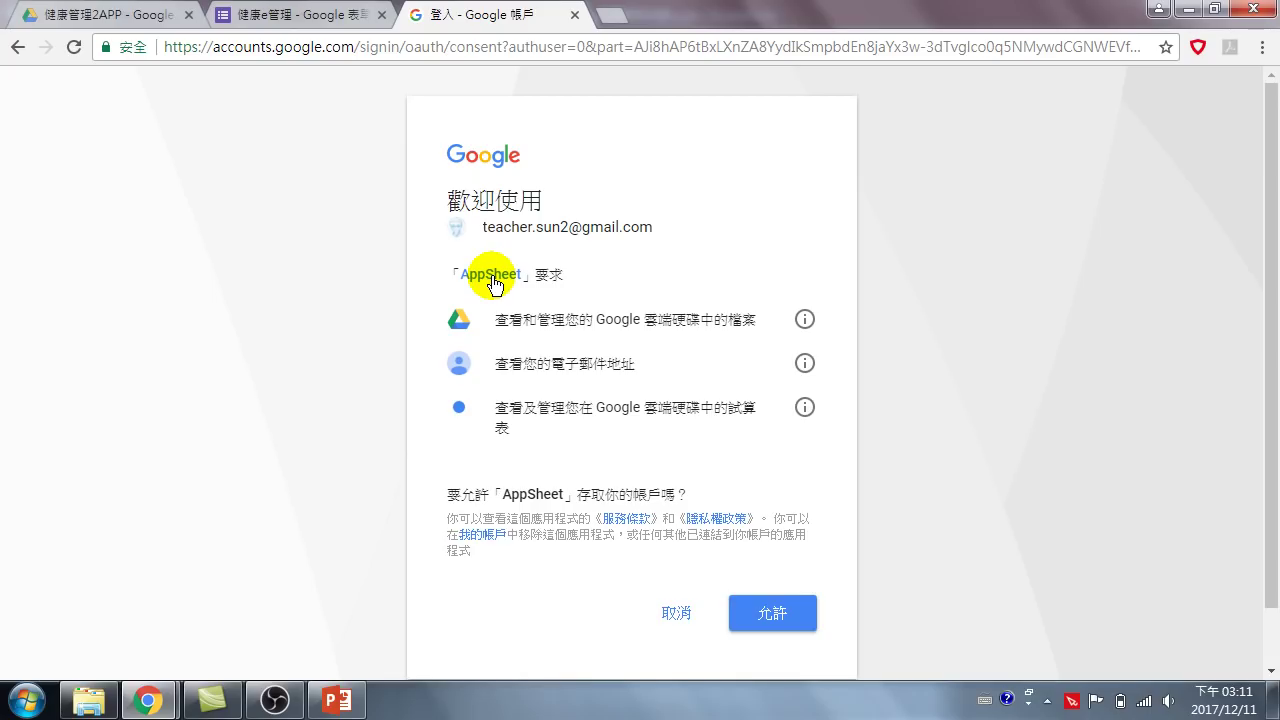
click(771, 612)
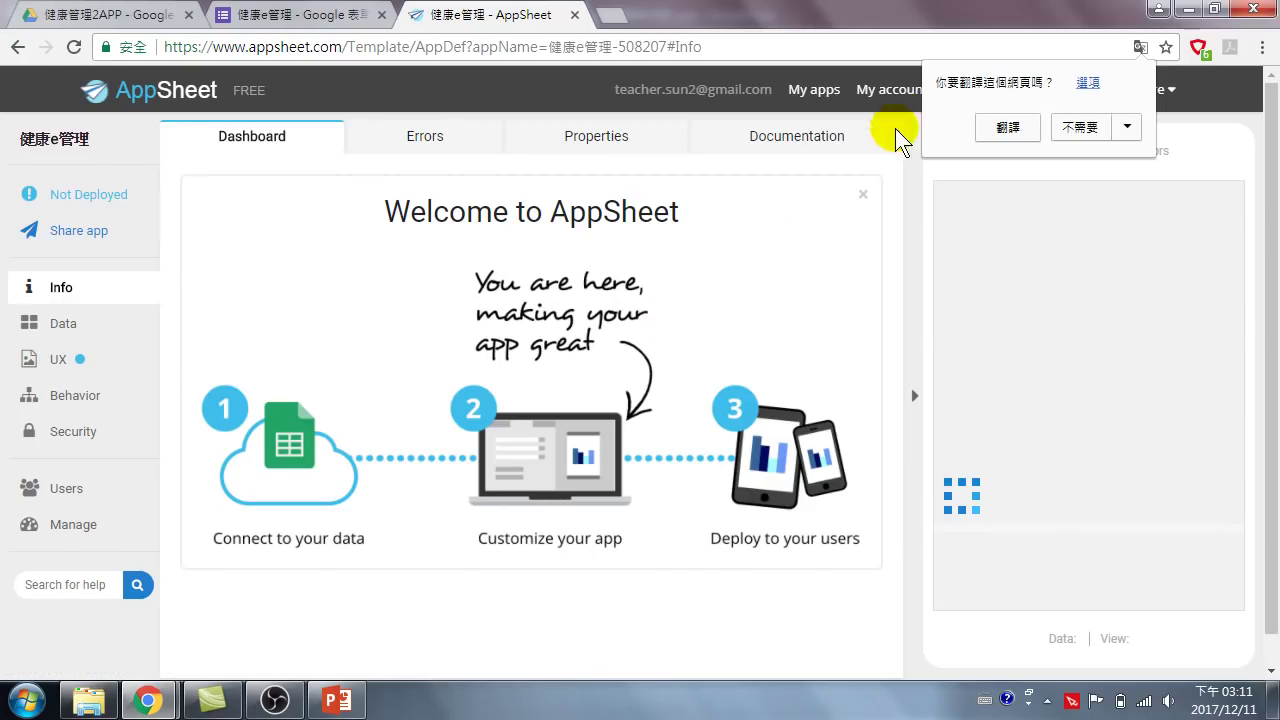
click(1078, 130)
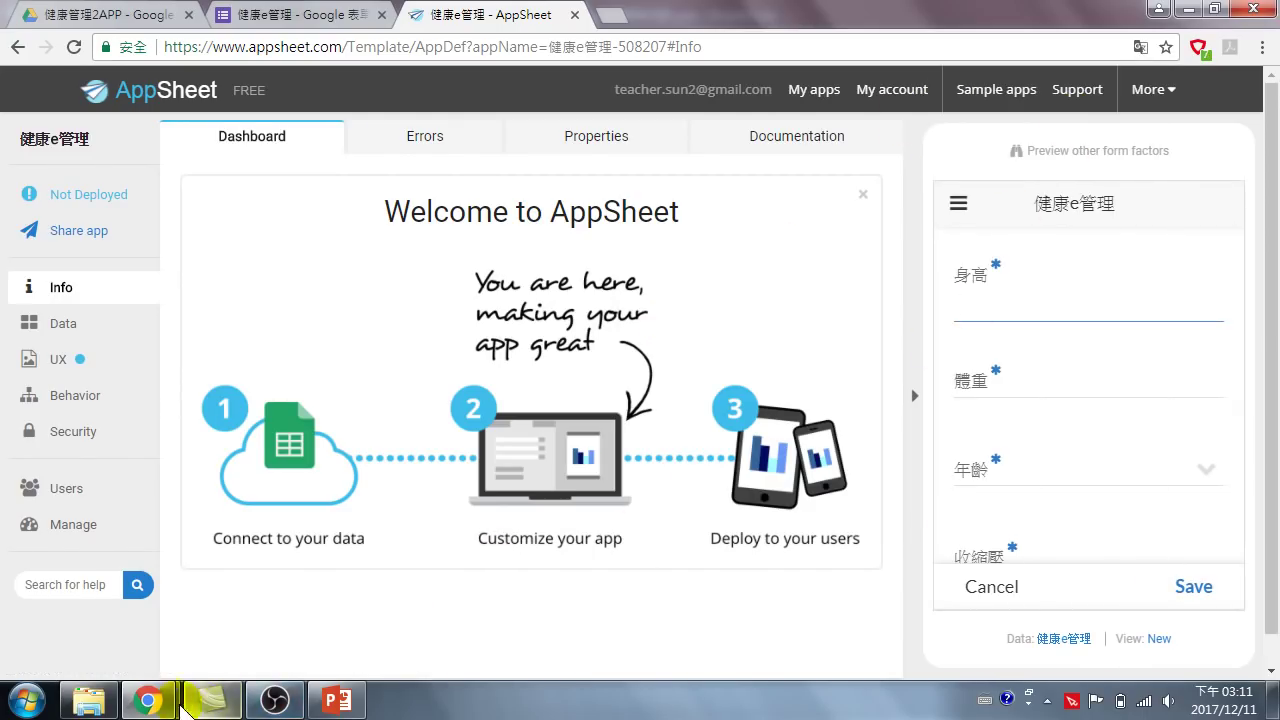
- Open Gmail in a new browser window and open the message "Here is your app 健康e管理"
right_click(150, 700)
click(150, 600)
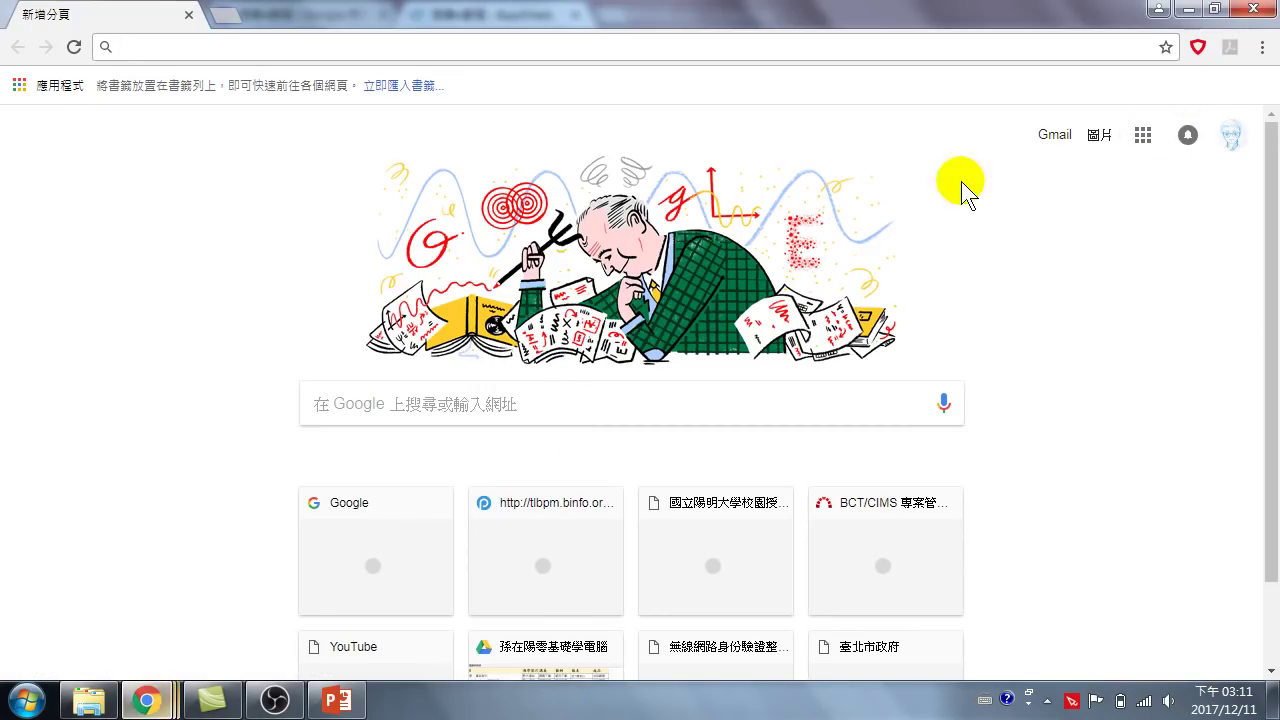
click(1144, 137)
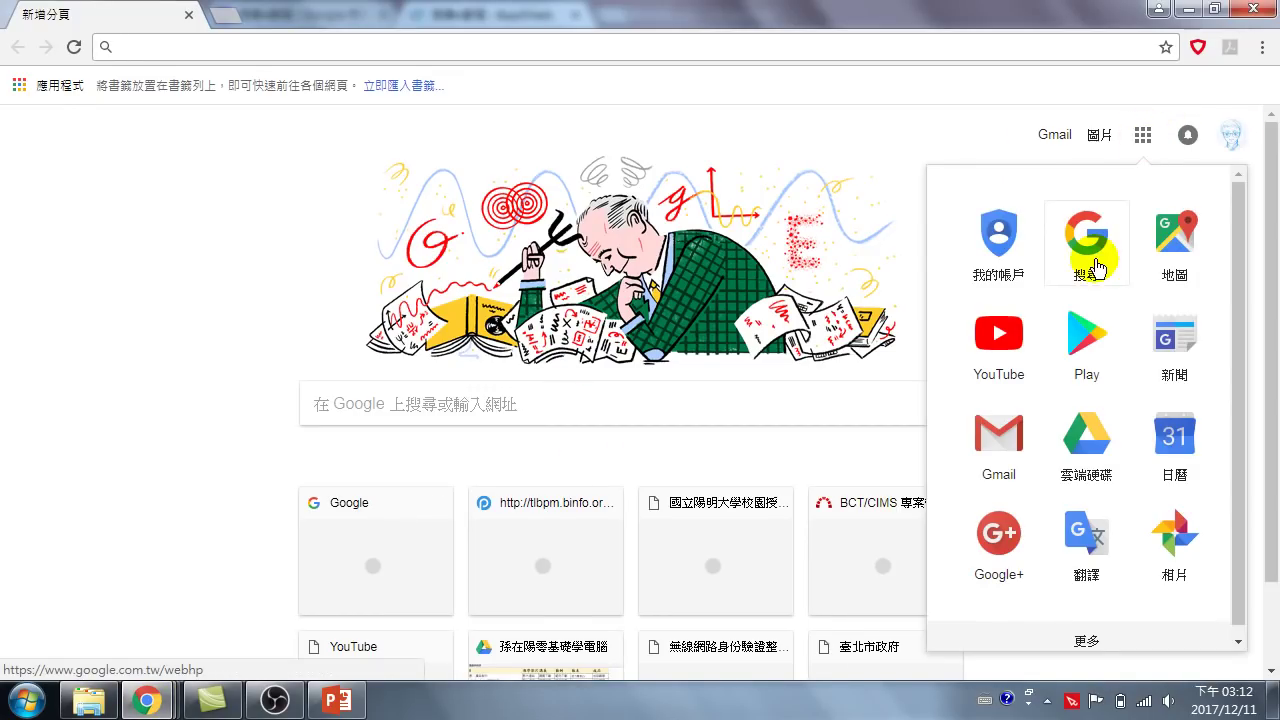
click(1005, 450)
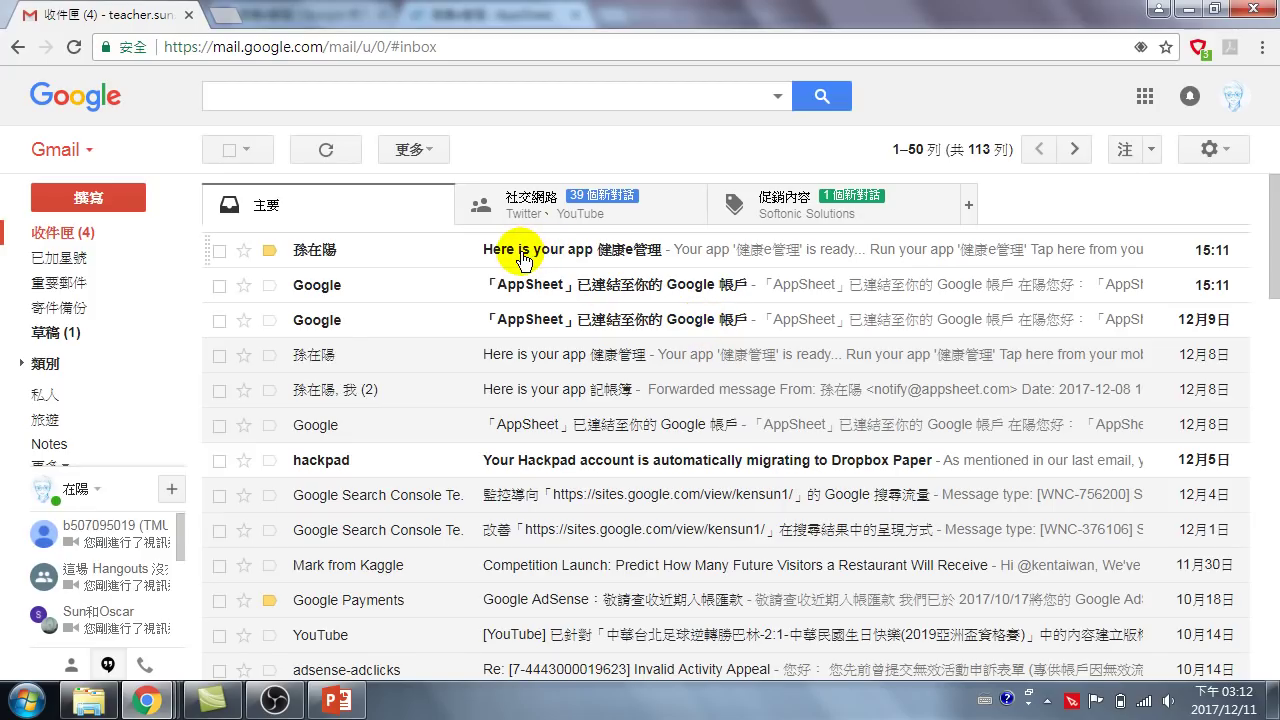
click(620, 255)
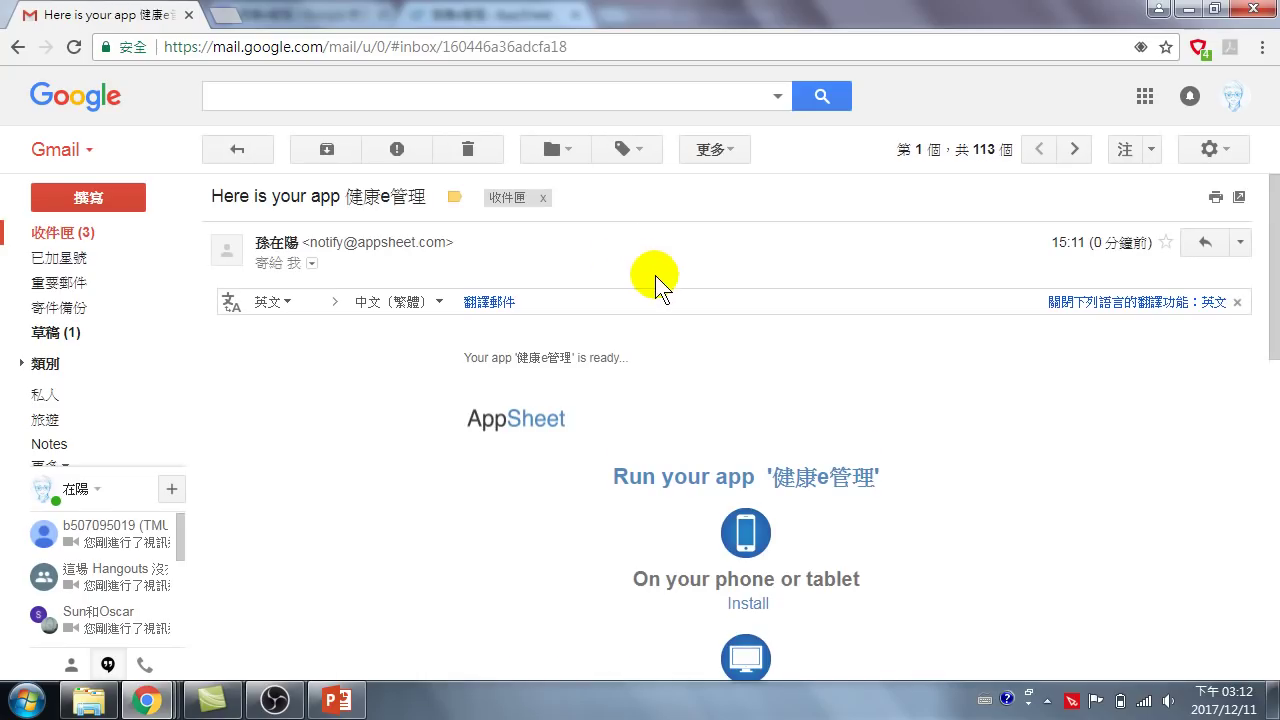
- Open the 健康e管理 app in the web browser from the AppSheet email
scroll(651, 423, down, 2)
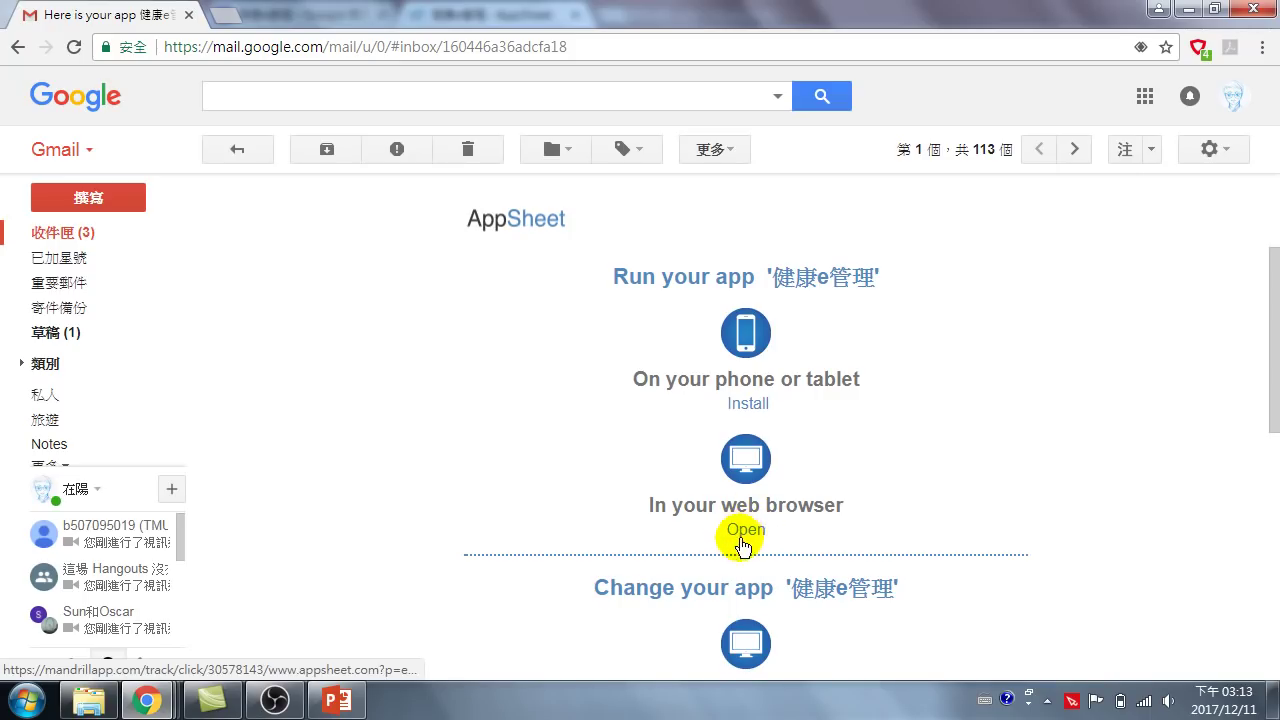
right_click(743, 535)
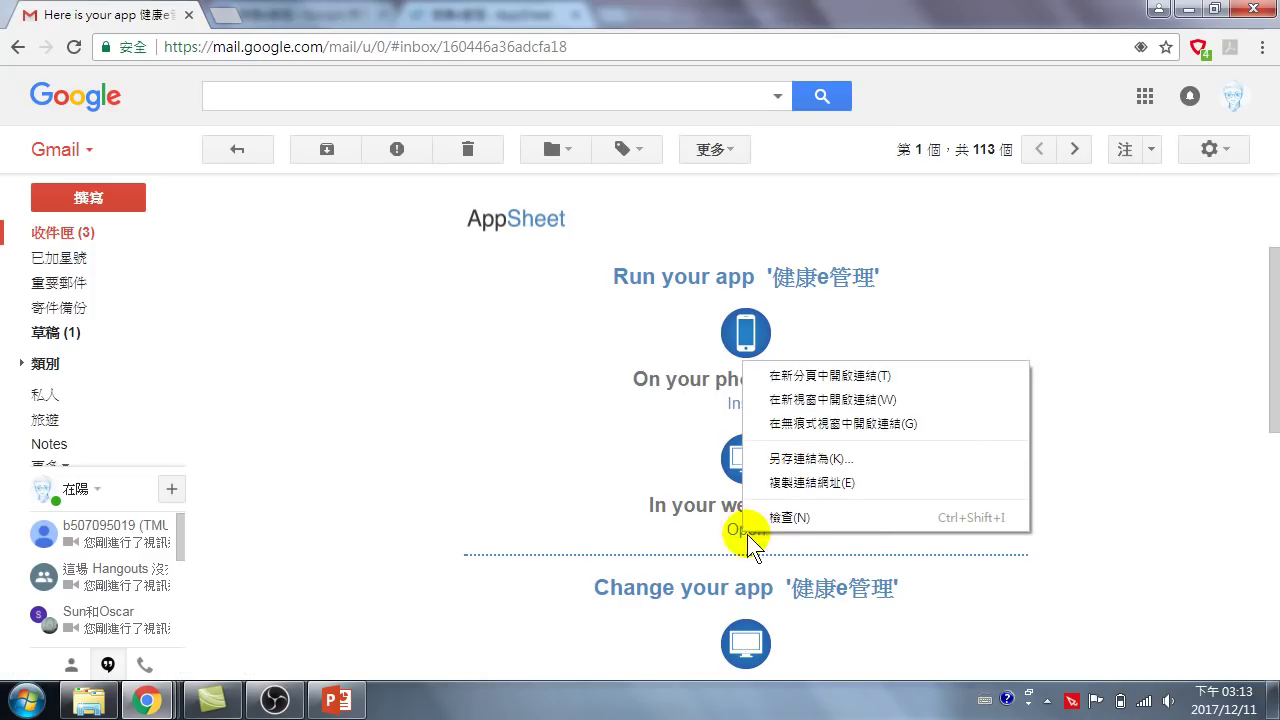
click(607, 478)
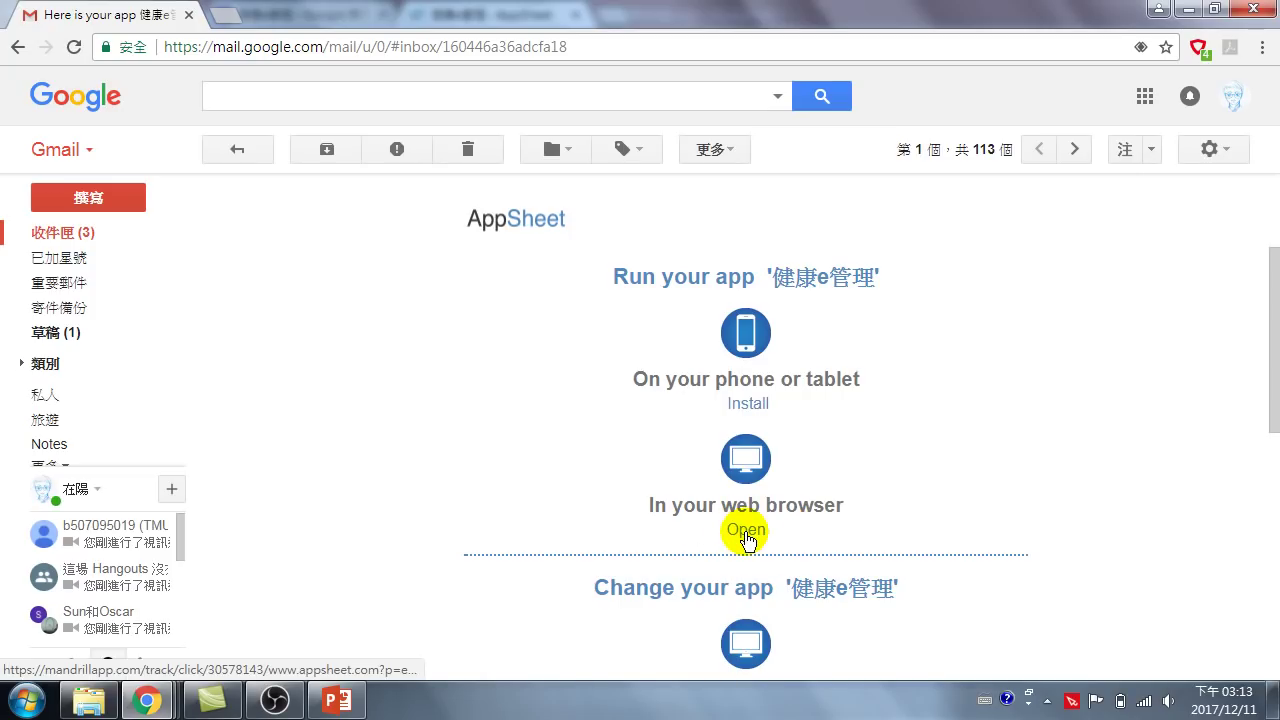
click(745, 535)
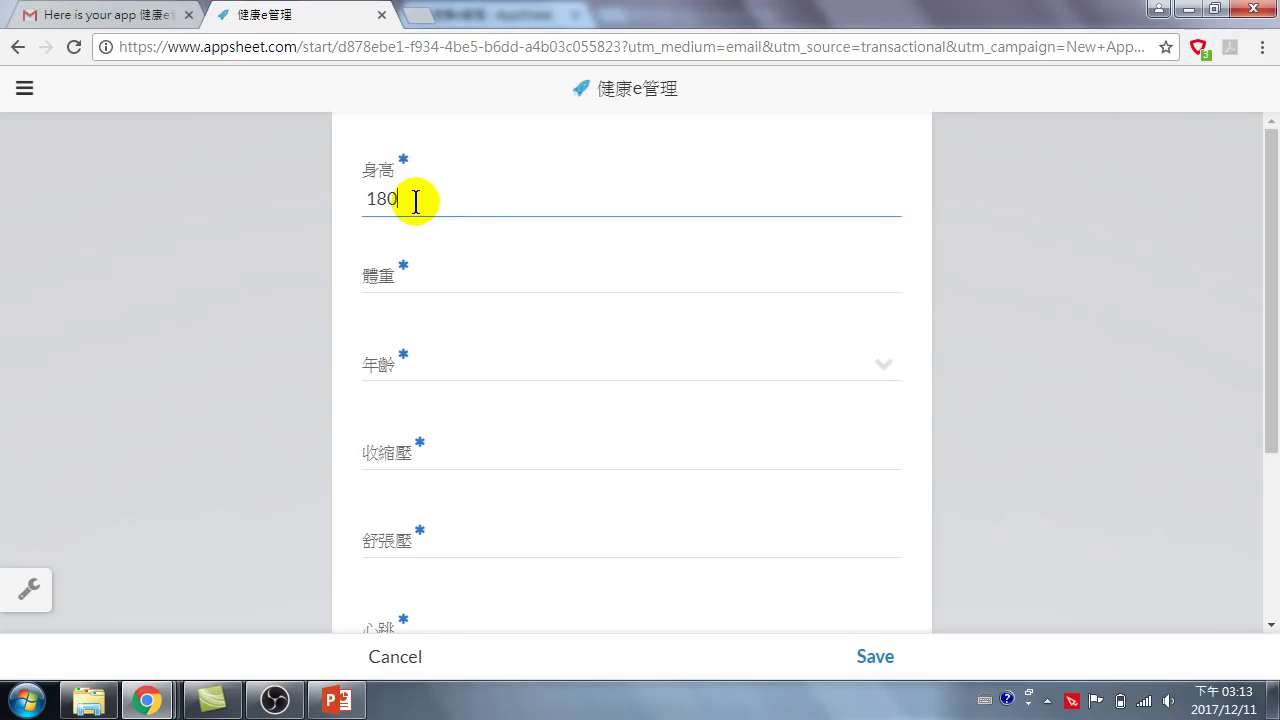
- Fill in a new app record with 身高 180, 體重 83 and 年齡 13 - 55歲
click(415, 287)
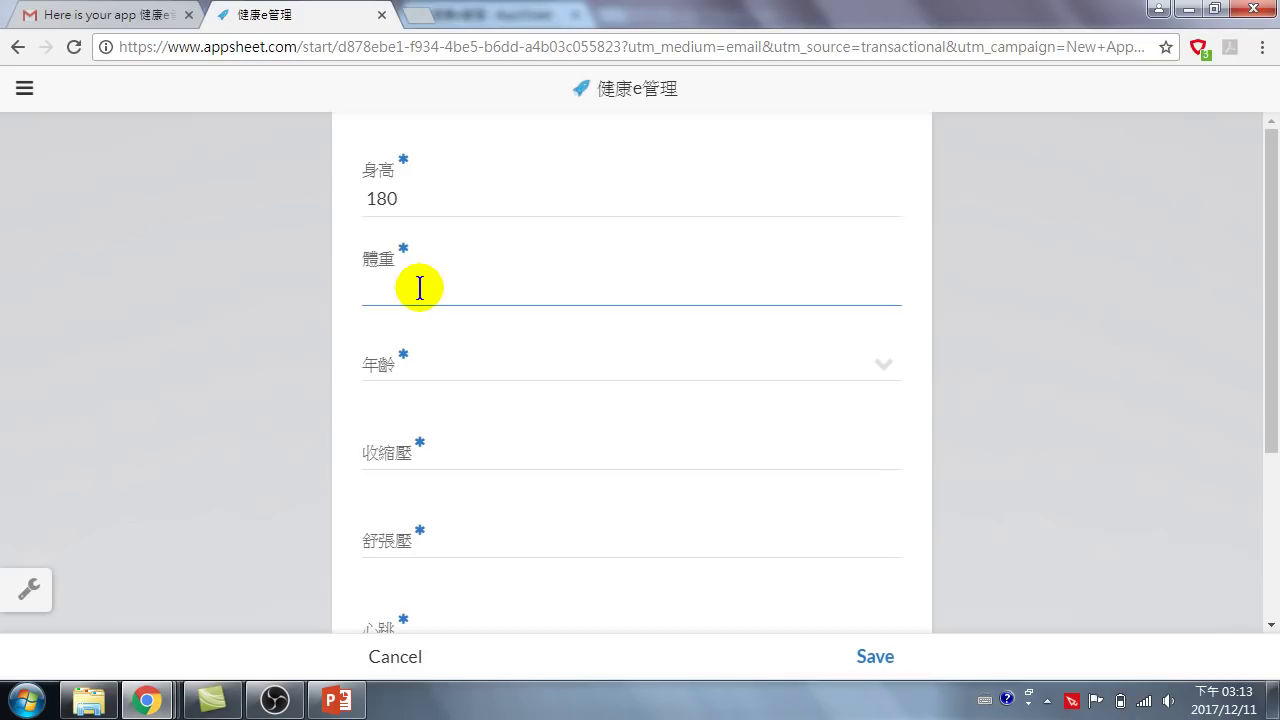
click(443, 366)
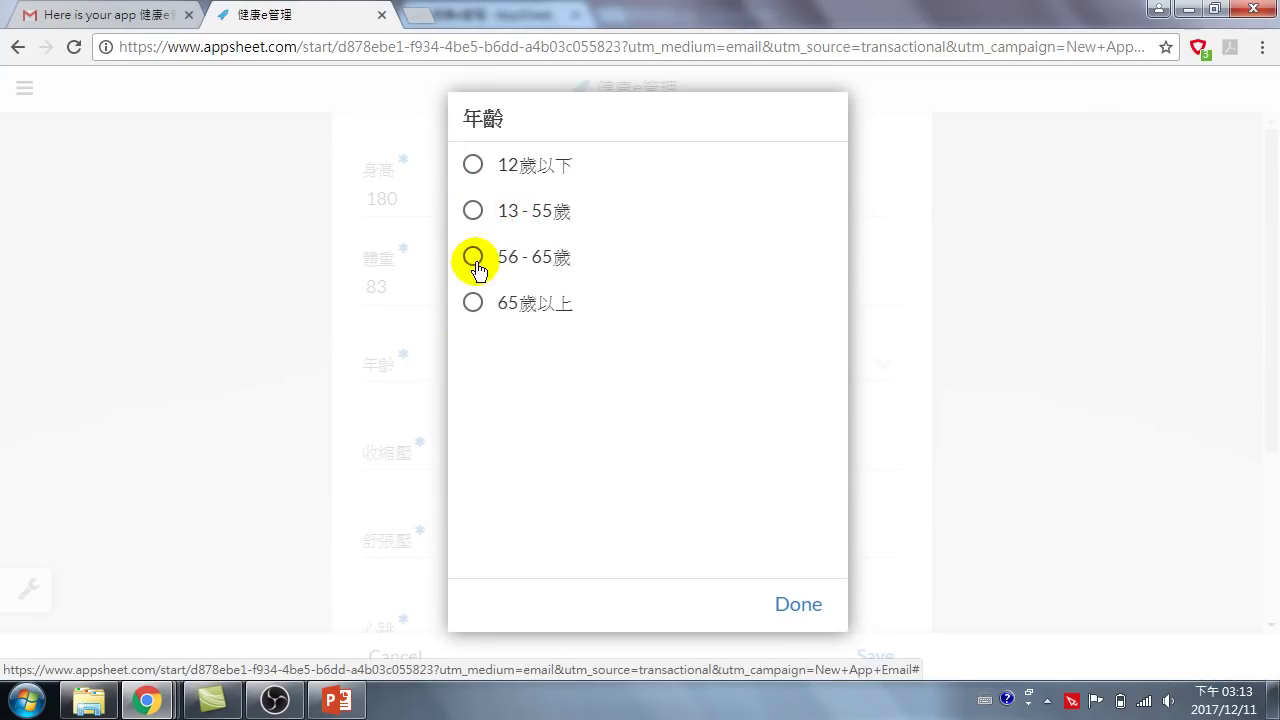
click(476, 214)
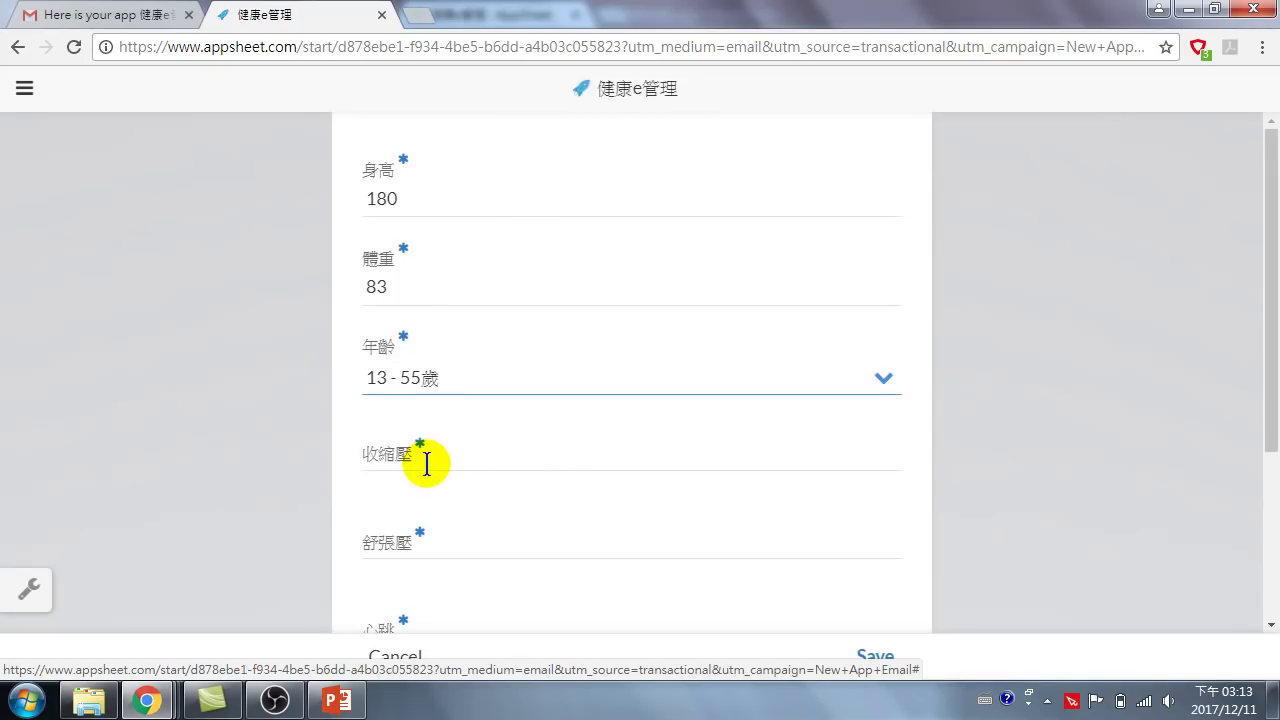
- Enter 138 for 收缩壓, 86 for 舒張壓 and 92 for 心跳 in the record
click(454, 456)
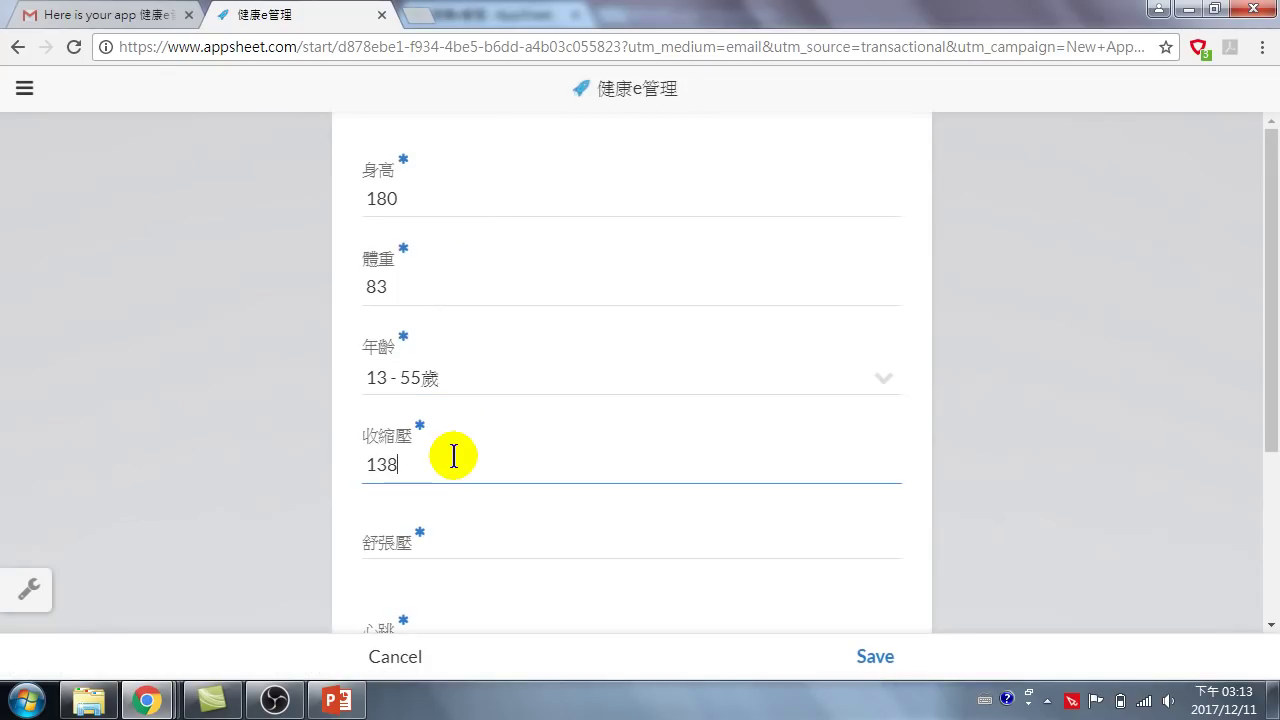
click(436, 547)
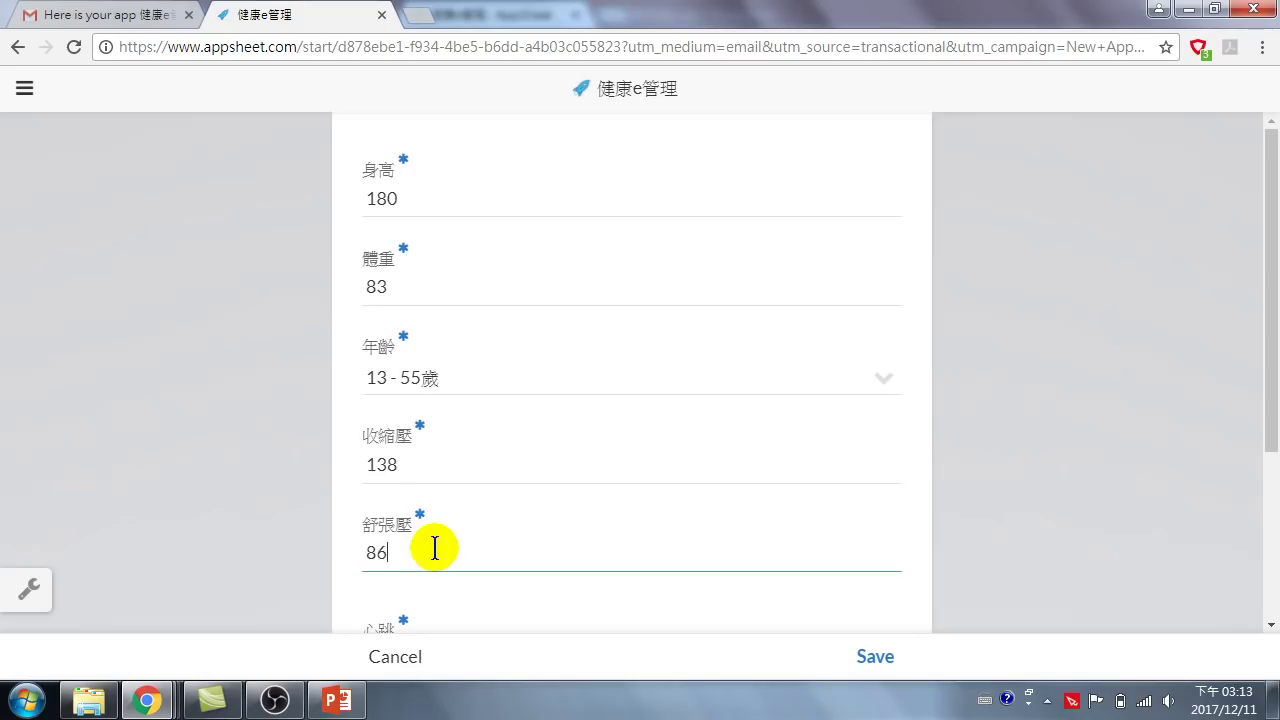
scroll(446, 434, down, 2)
click(419, 437)
text(92)
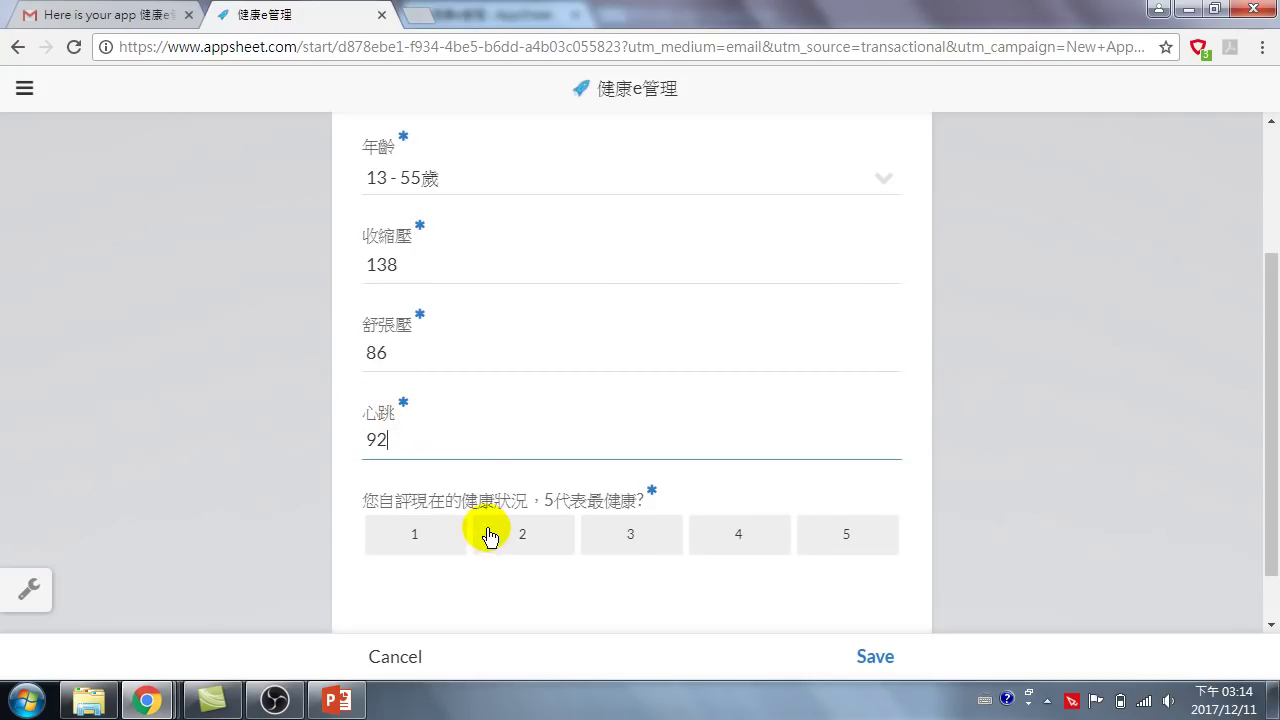
- Rate the current health status as 3 and save the app record
click(637, 538)
scroll(600, 545, down, 1)
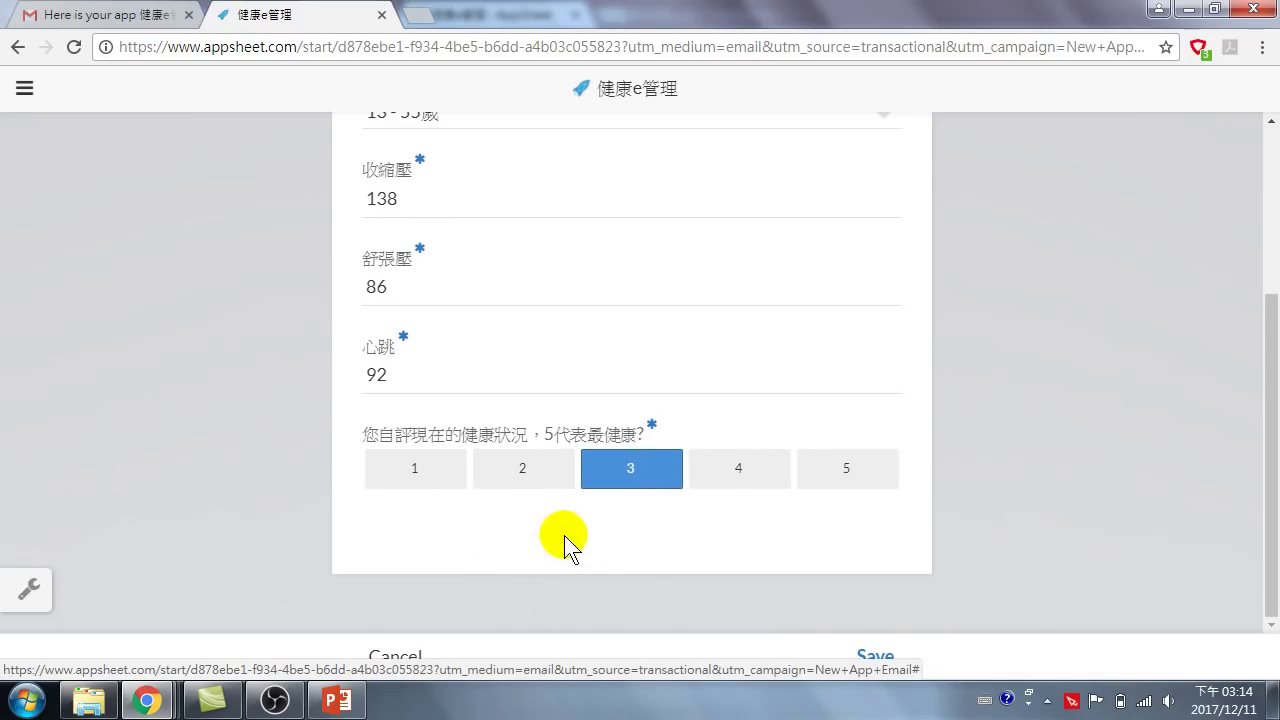
drag(1274, 343, 1275, 345)
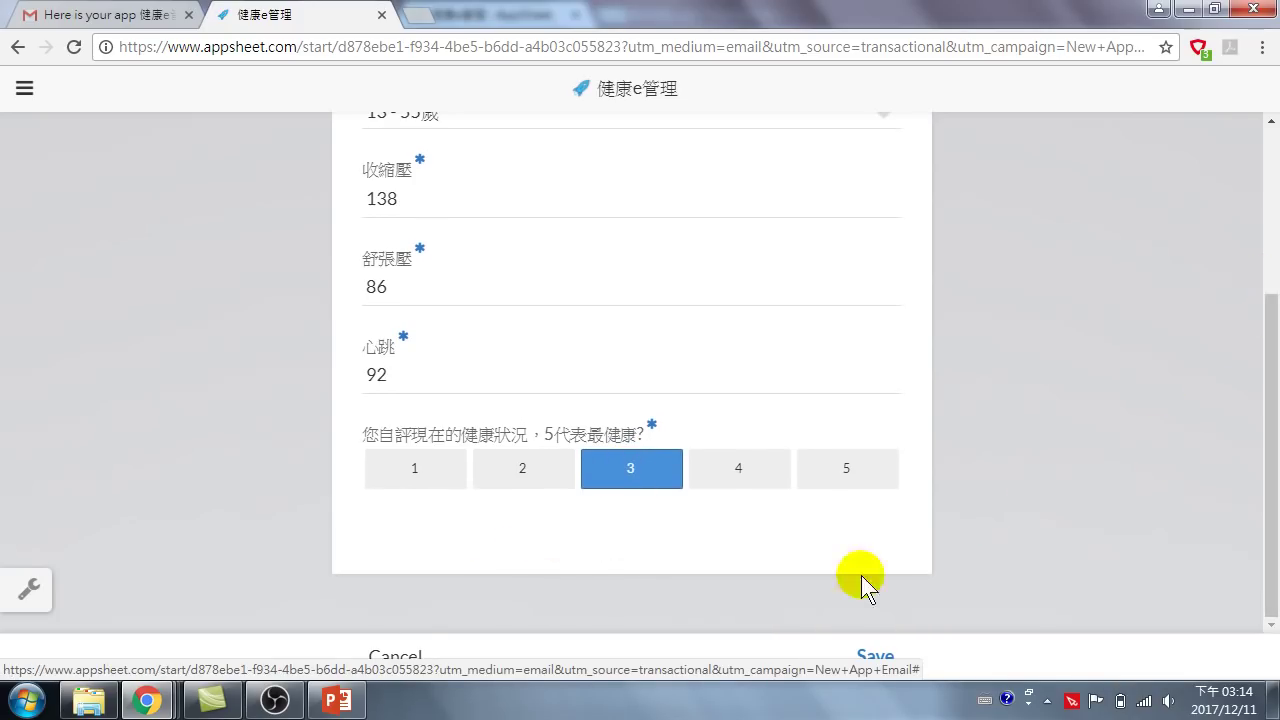
click(870, 657)
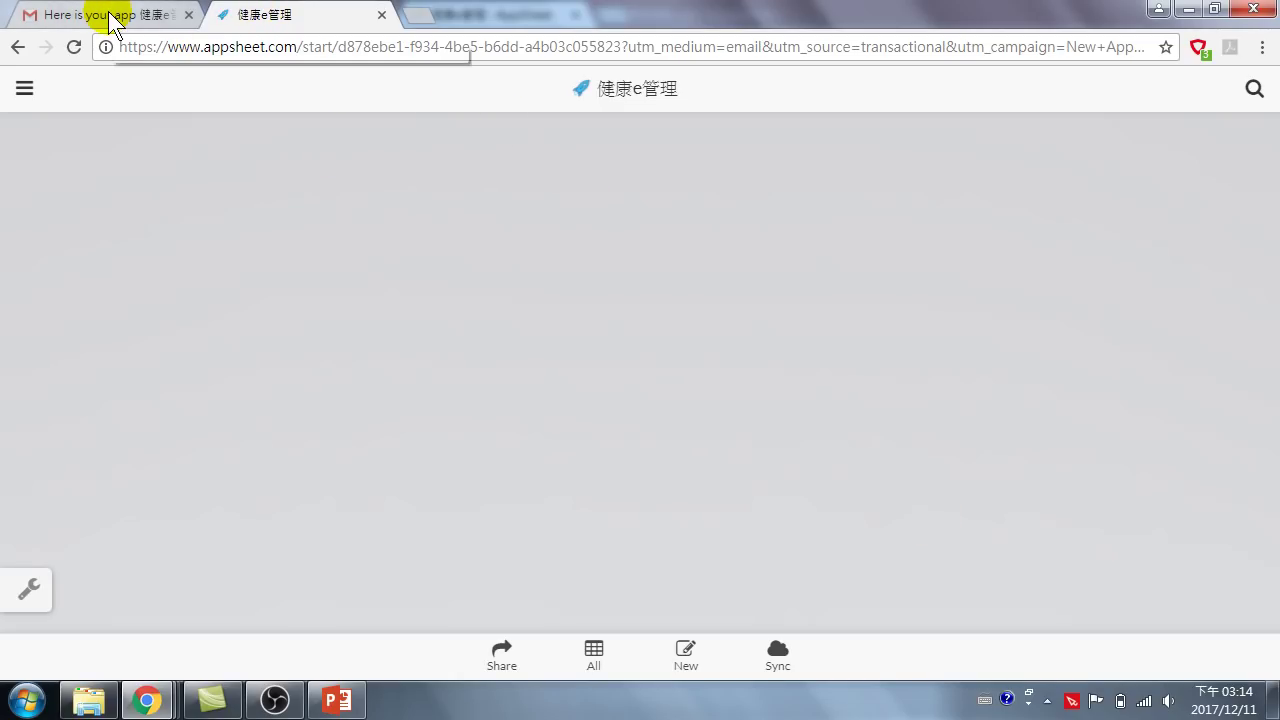
- Switch to Google Drive and open the 健康管理2APP folder inside the computer classroom website folder (電腦教室網站)
click(171, 18)
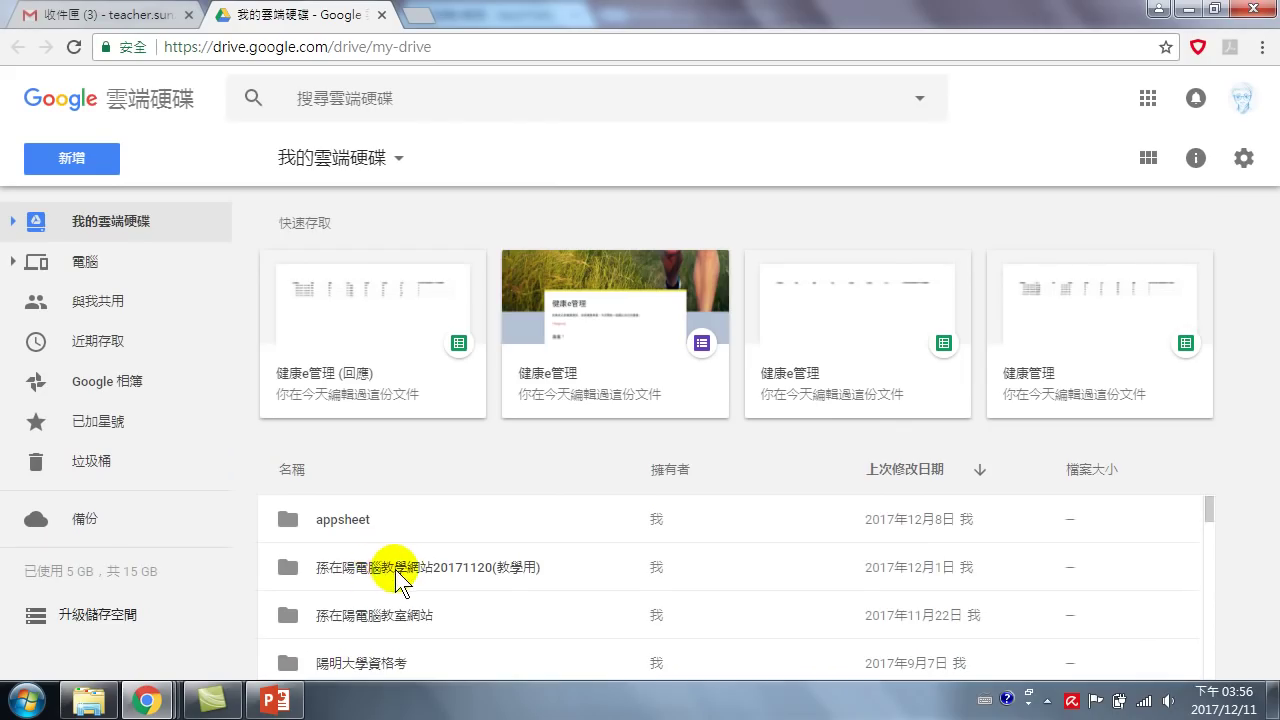
scroll(404, 570, down, 4)
scroll(397, 465, up, 1)
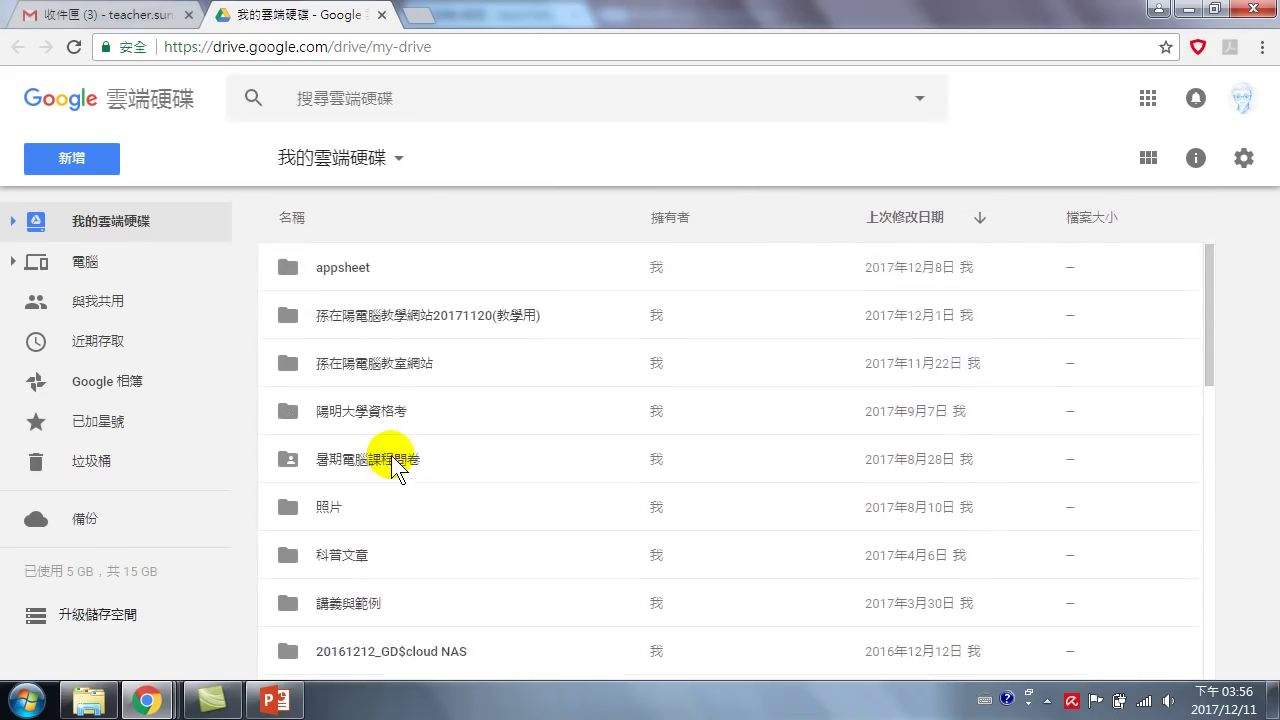
scroll(397, 465, up, 3)
click(367, 615)
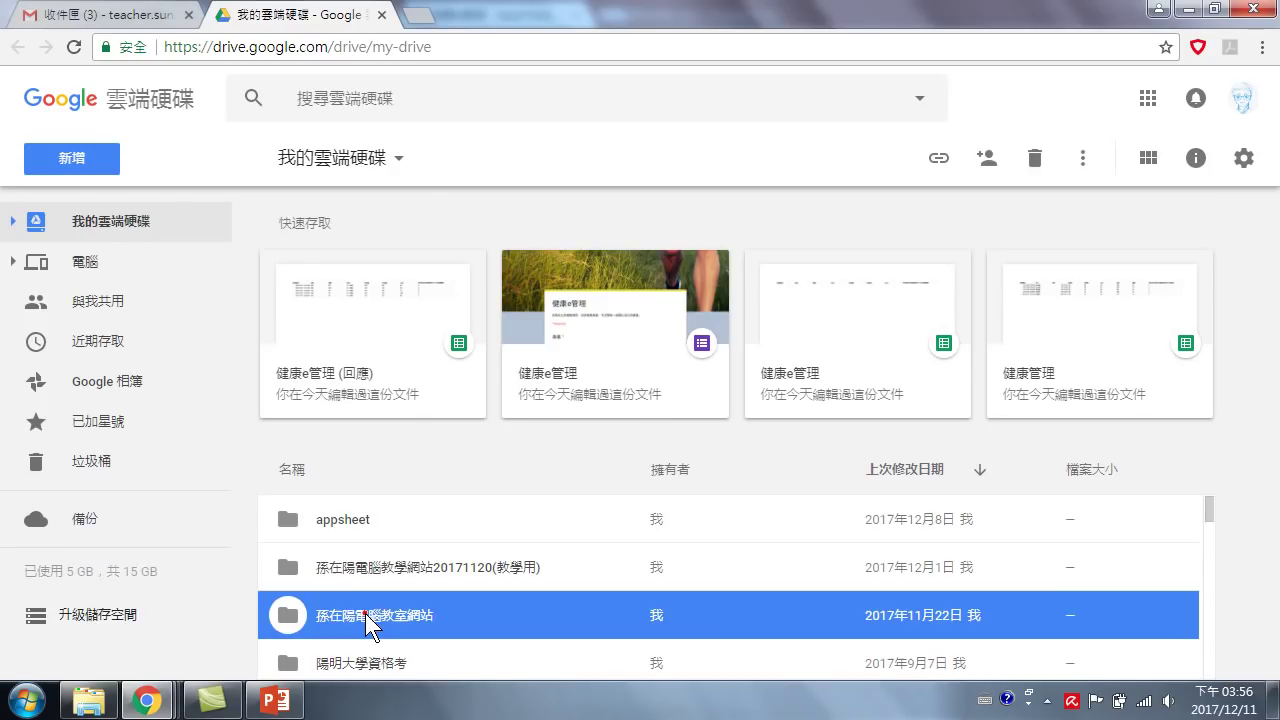
double_click(365, 613)
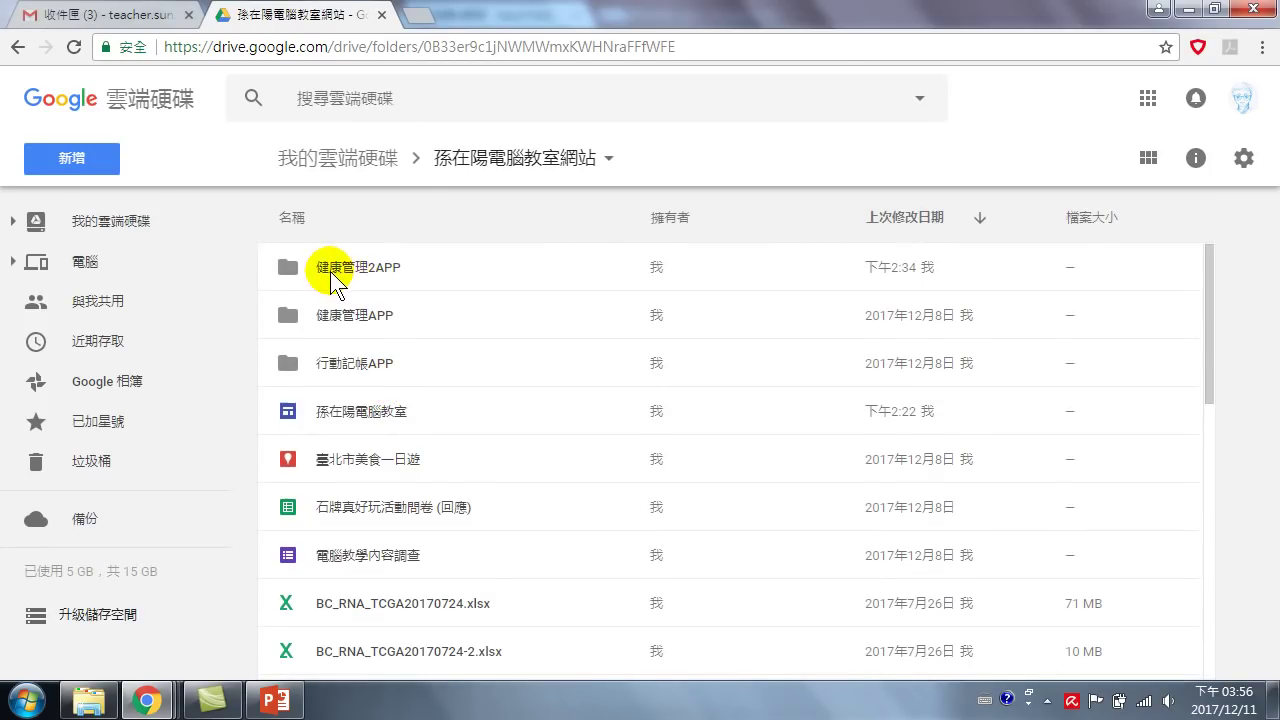
double_click(345, 270)
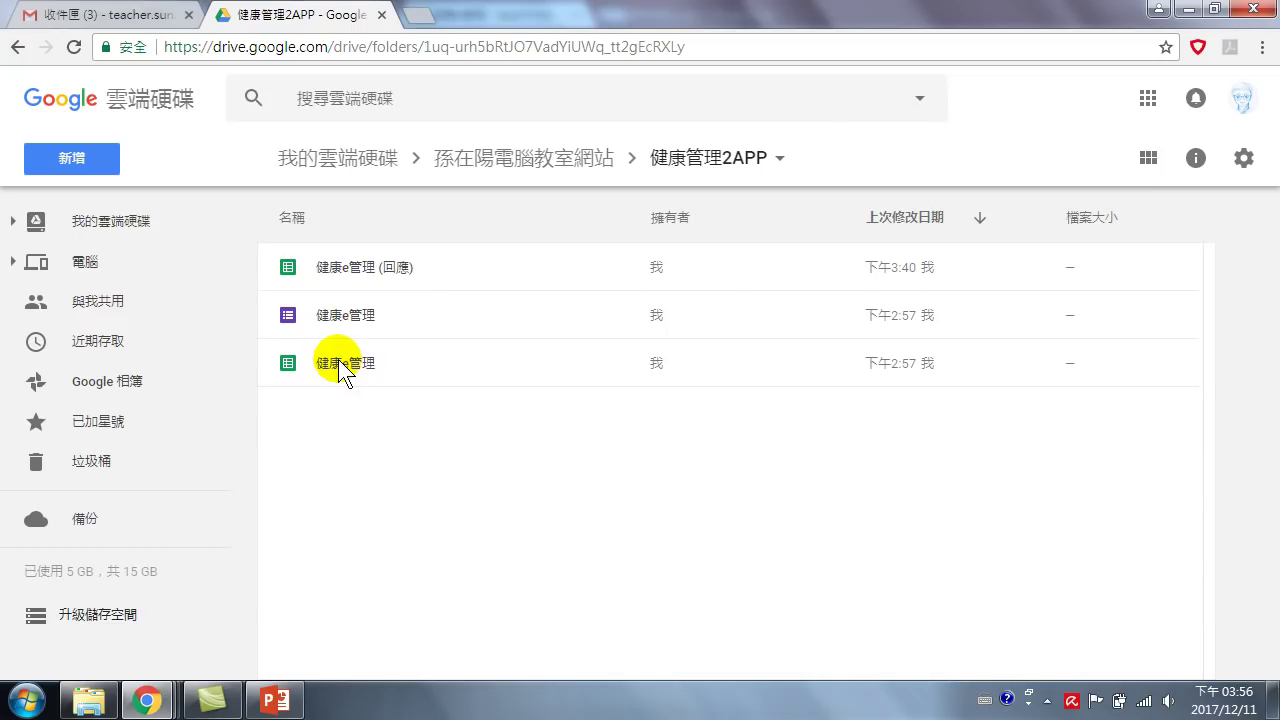
- Review the records in the 健康e管理 (回應) spreadsheet, close it, and try to open the 健康e管理 spreadsheet
double_click(389, 266)
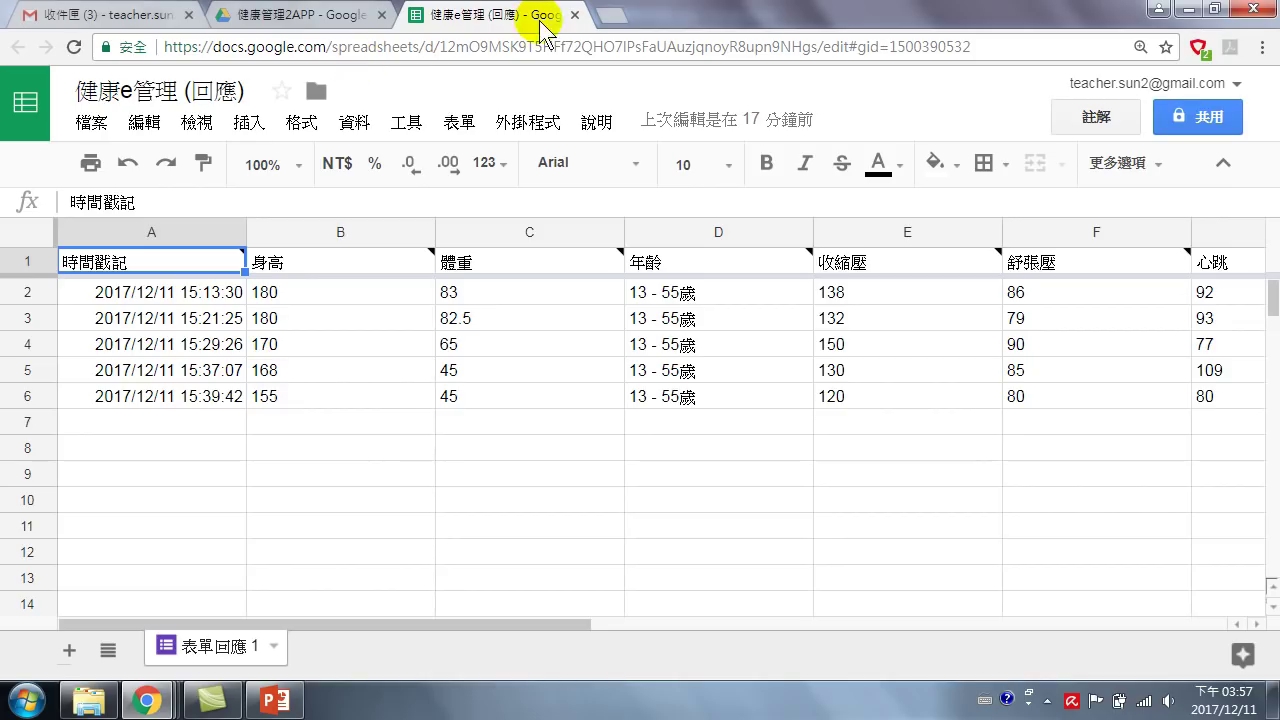
click(574, 15)
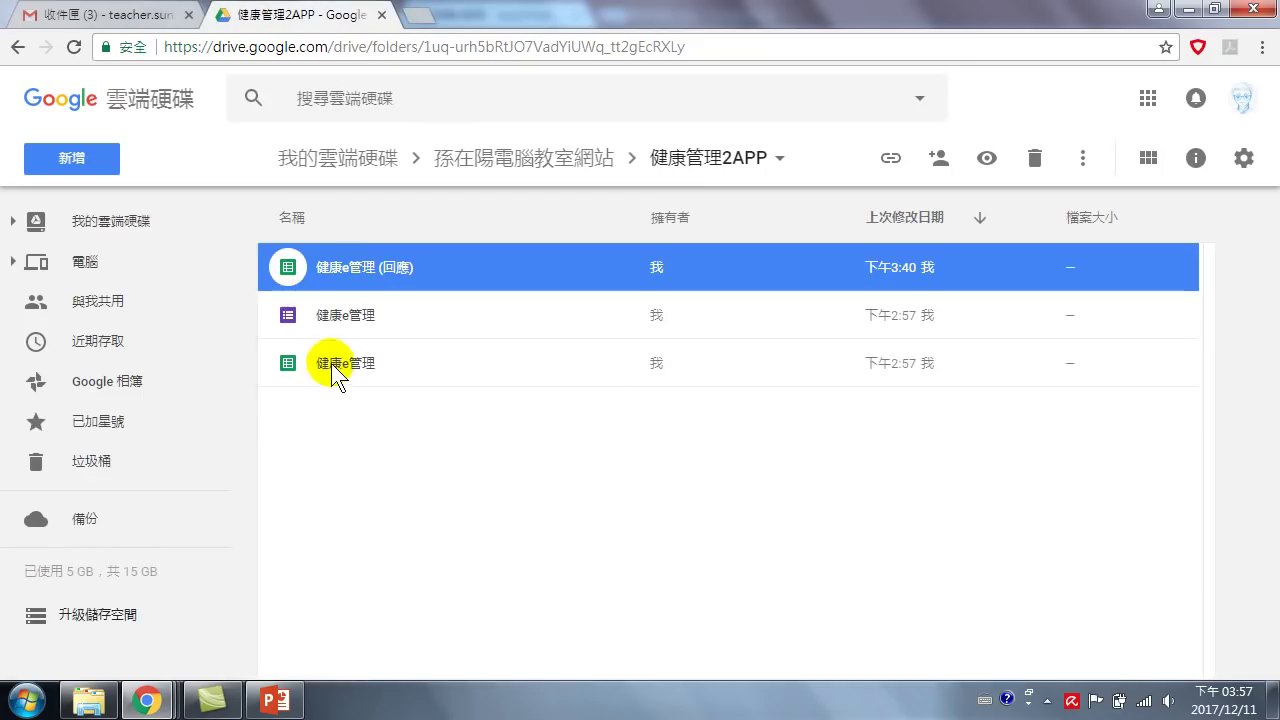
click(336, 368)
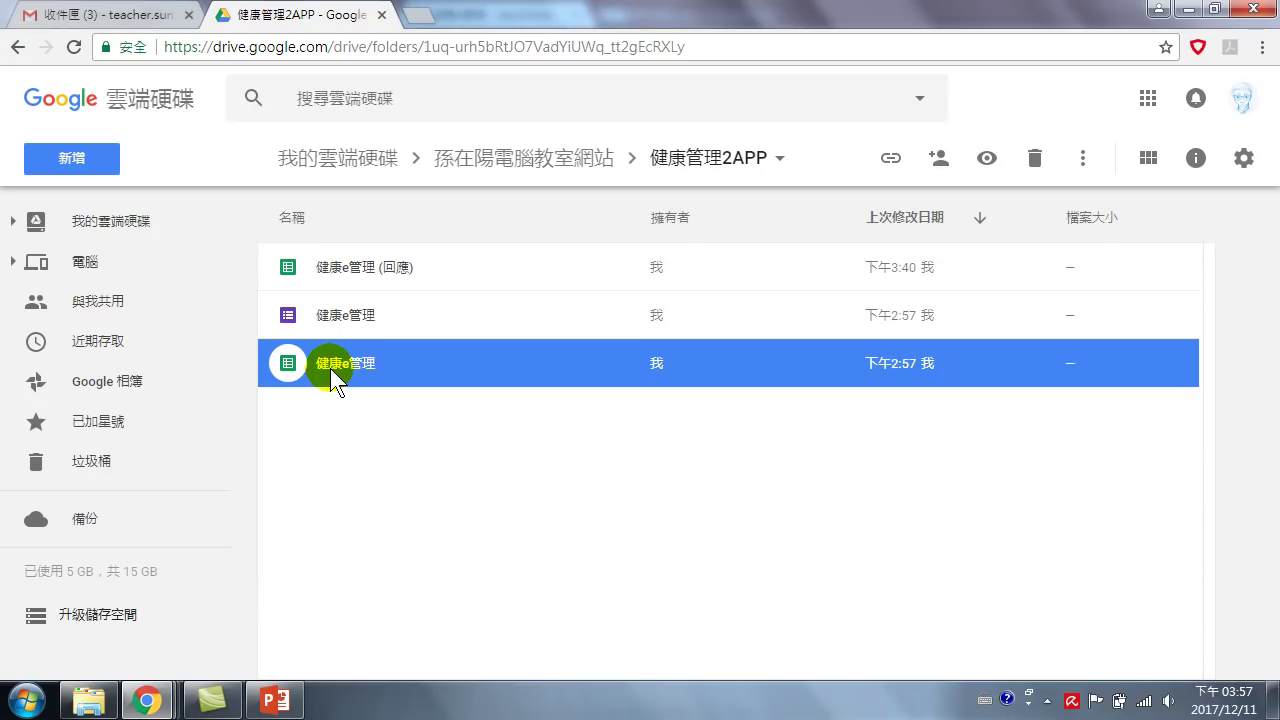
double_click(331, 365)
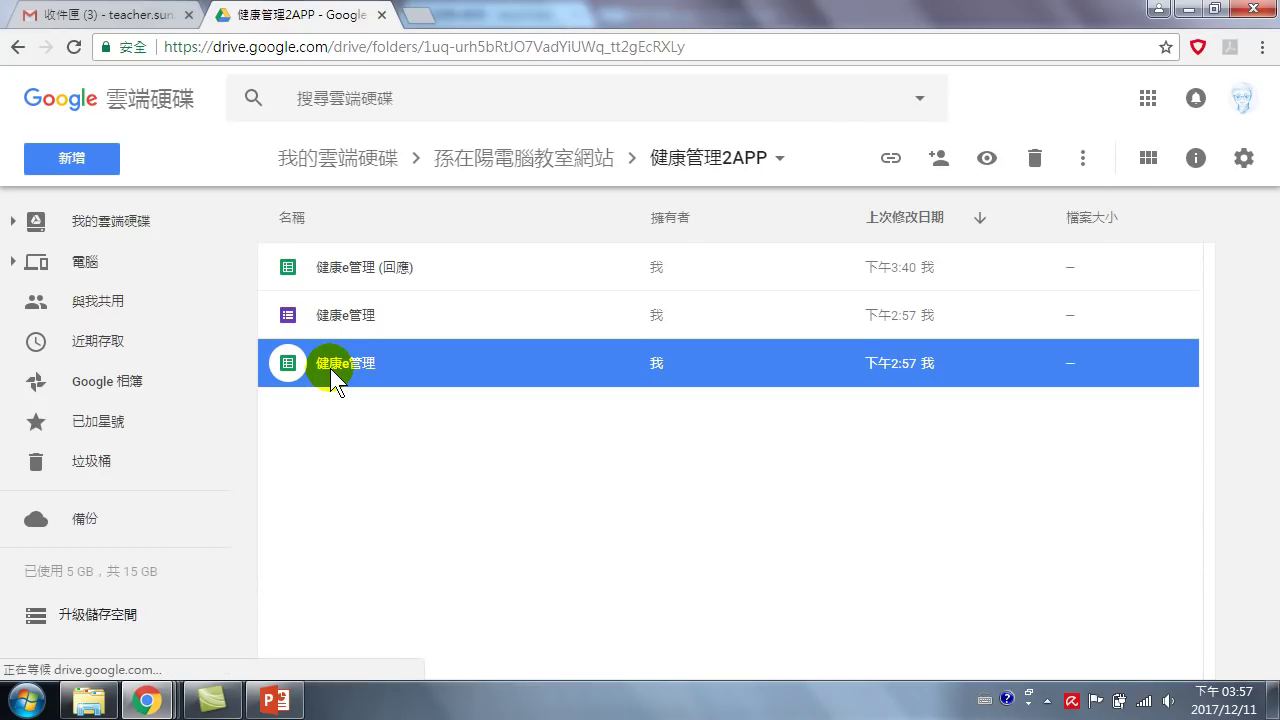
- Open the 健康e管理 form, check its responses and response options, and close the form
click(339, 315)
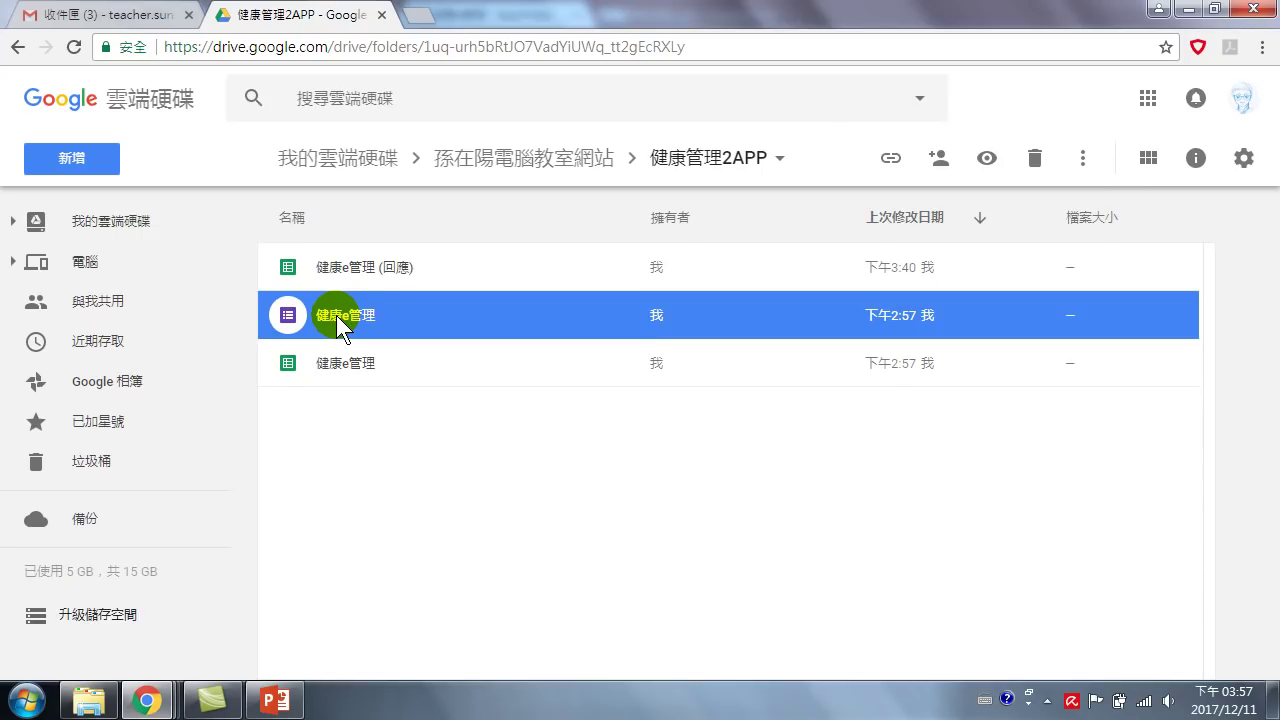
double_click(353, 312)
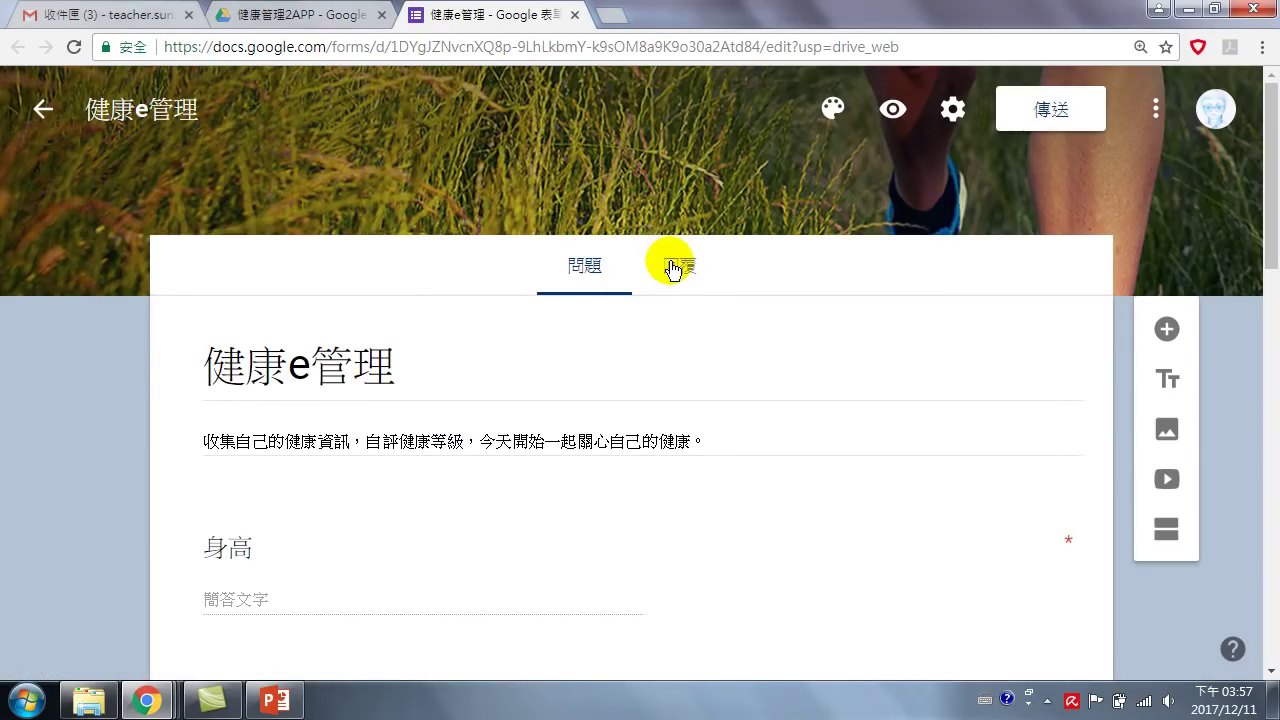
click(677, 274)
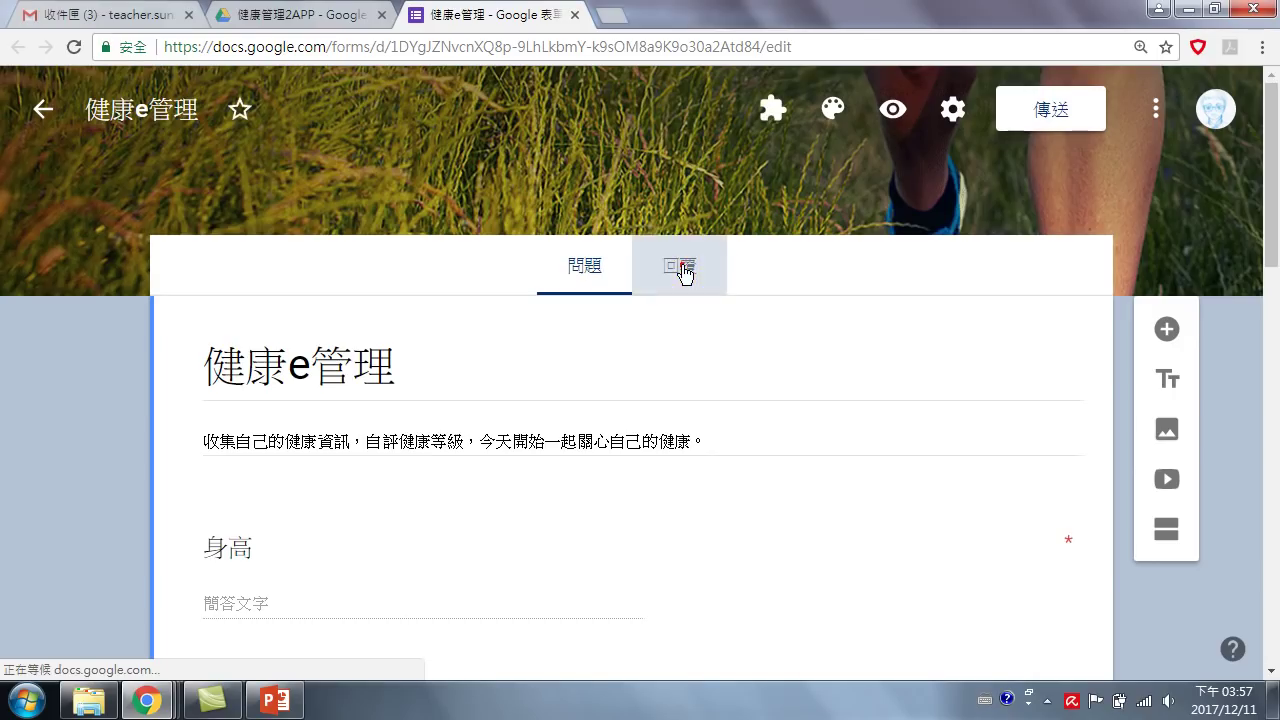
click(1072, 336)
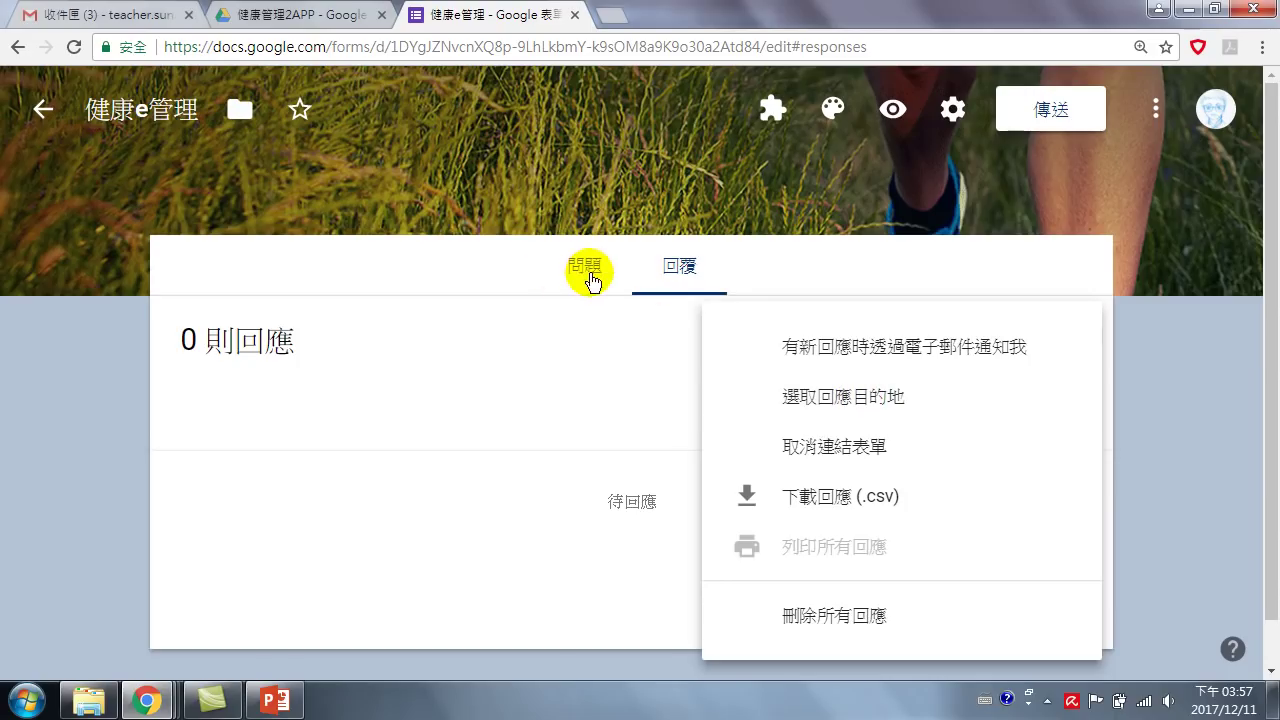
click(400, 312)
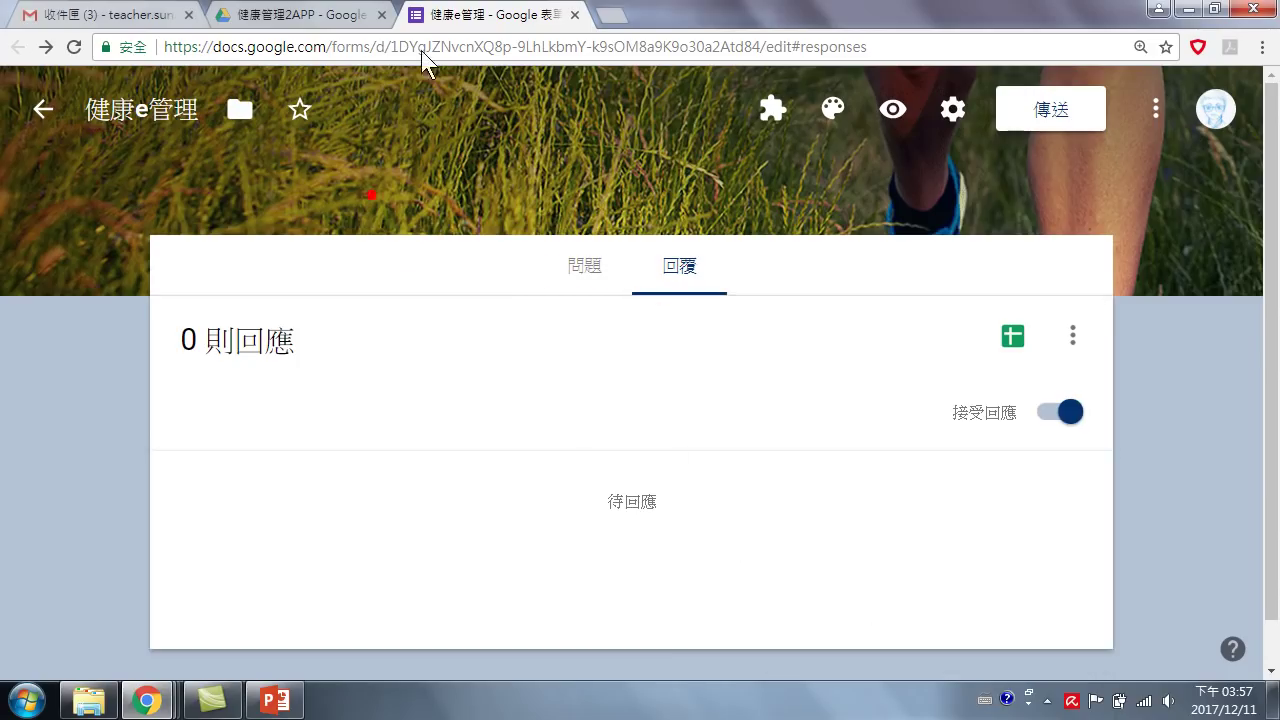
click(577, 15)
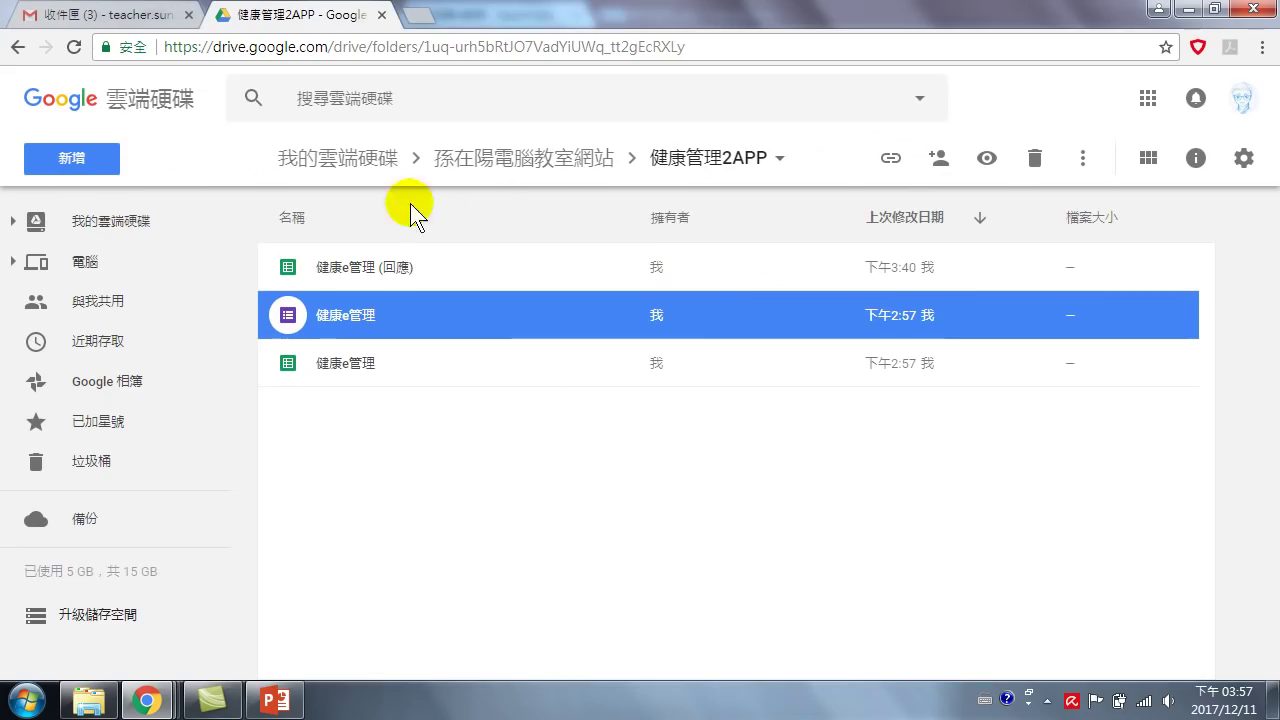
- Reopen the 健康e管理 (回應) spreadsheet and examine the 身高 header's note and the records across all columns
click(360, 276)
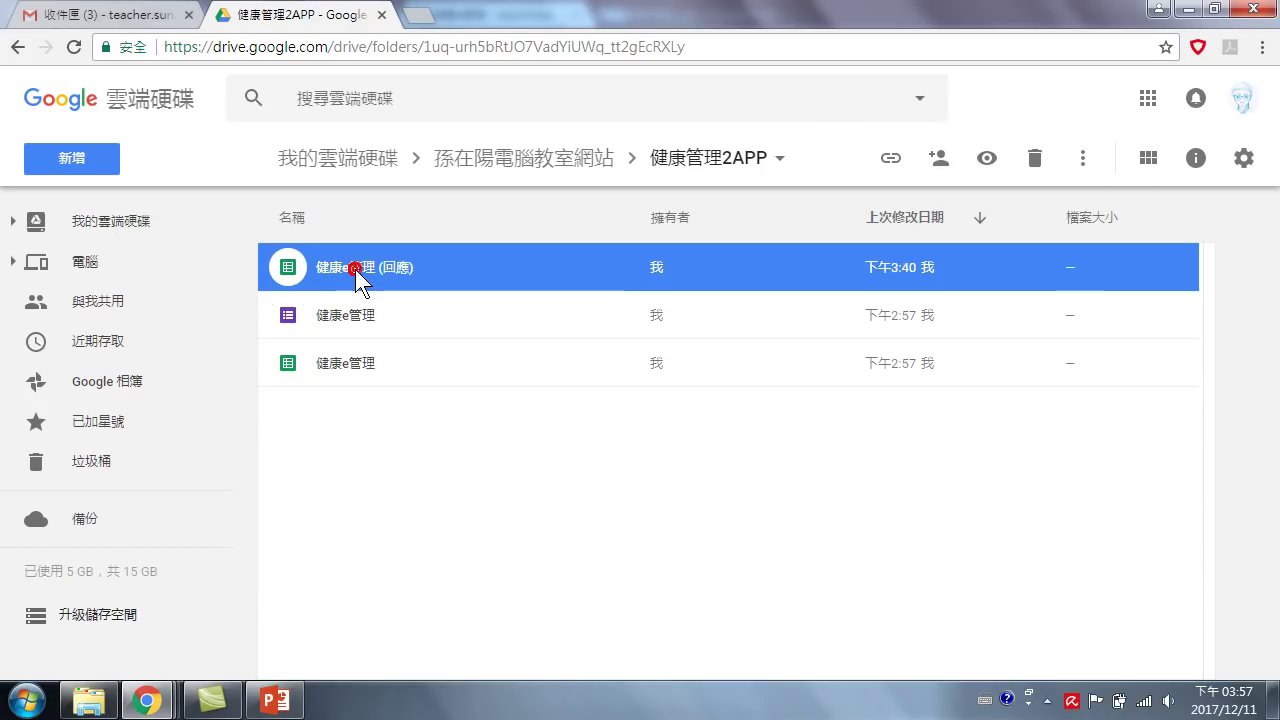
double_click(358, 267)
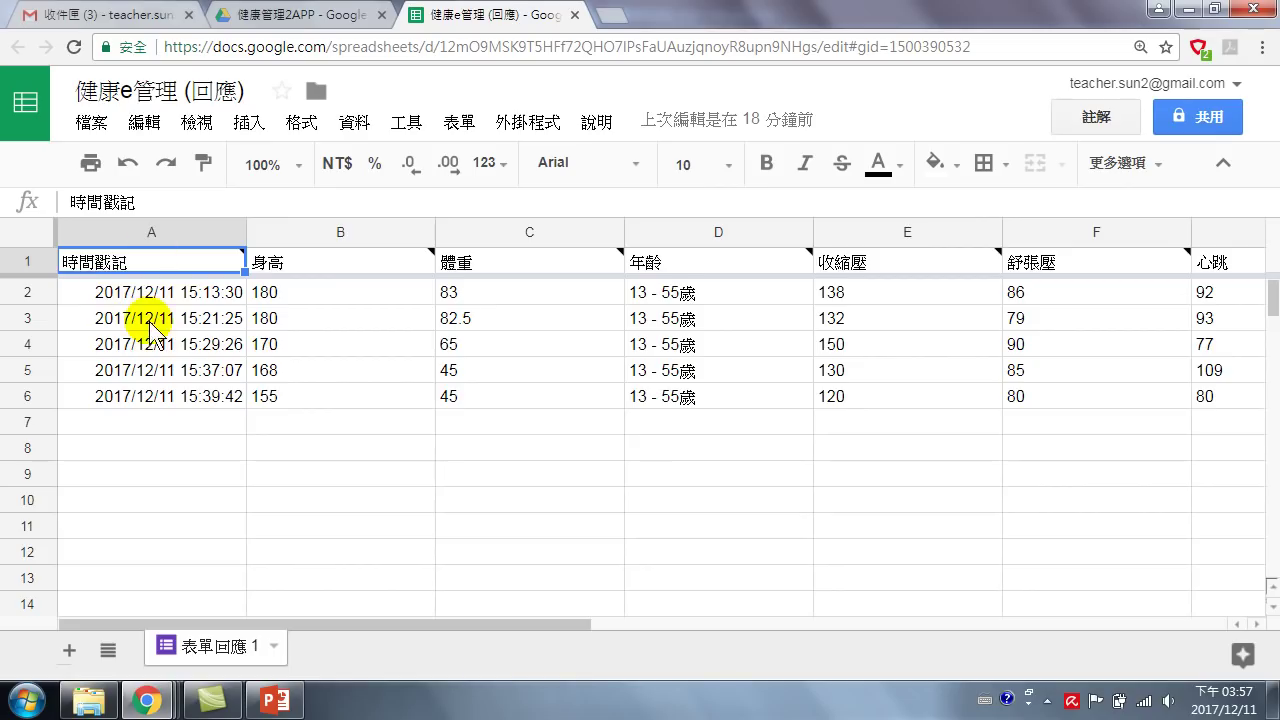
mouse_move(334, 271)
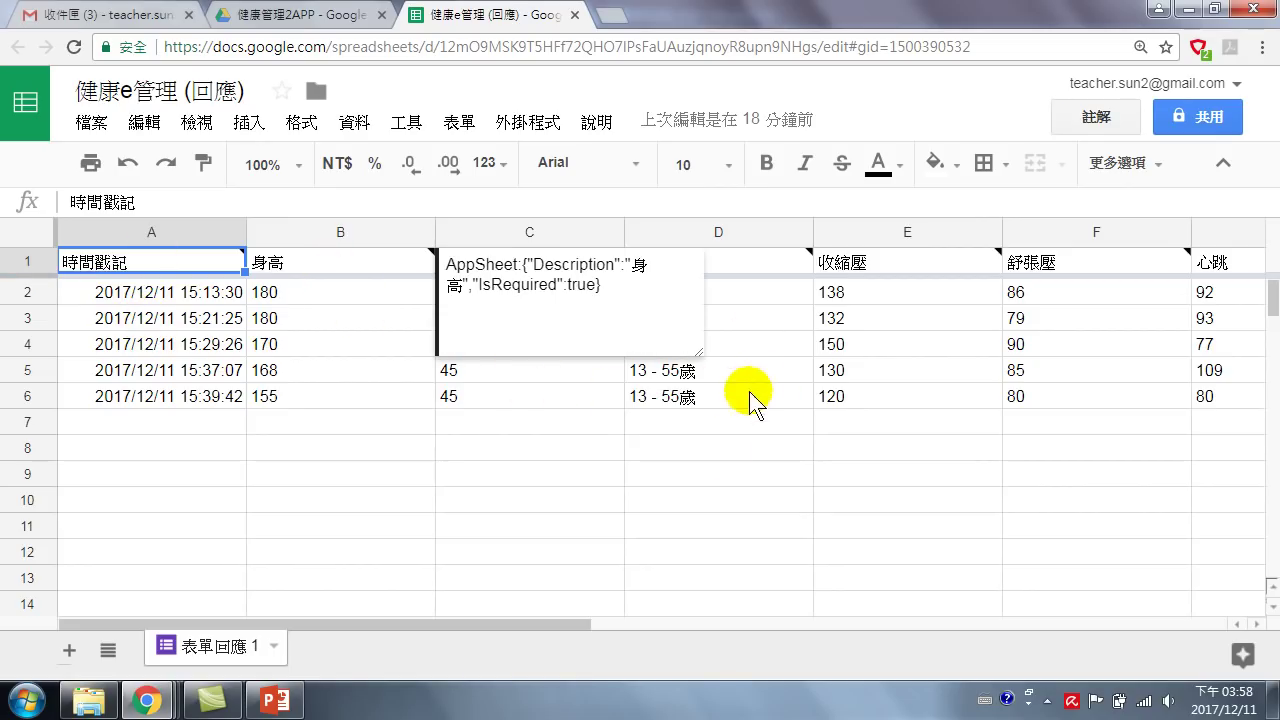
click(688, 480)
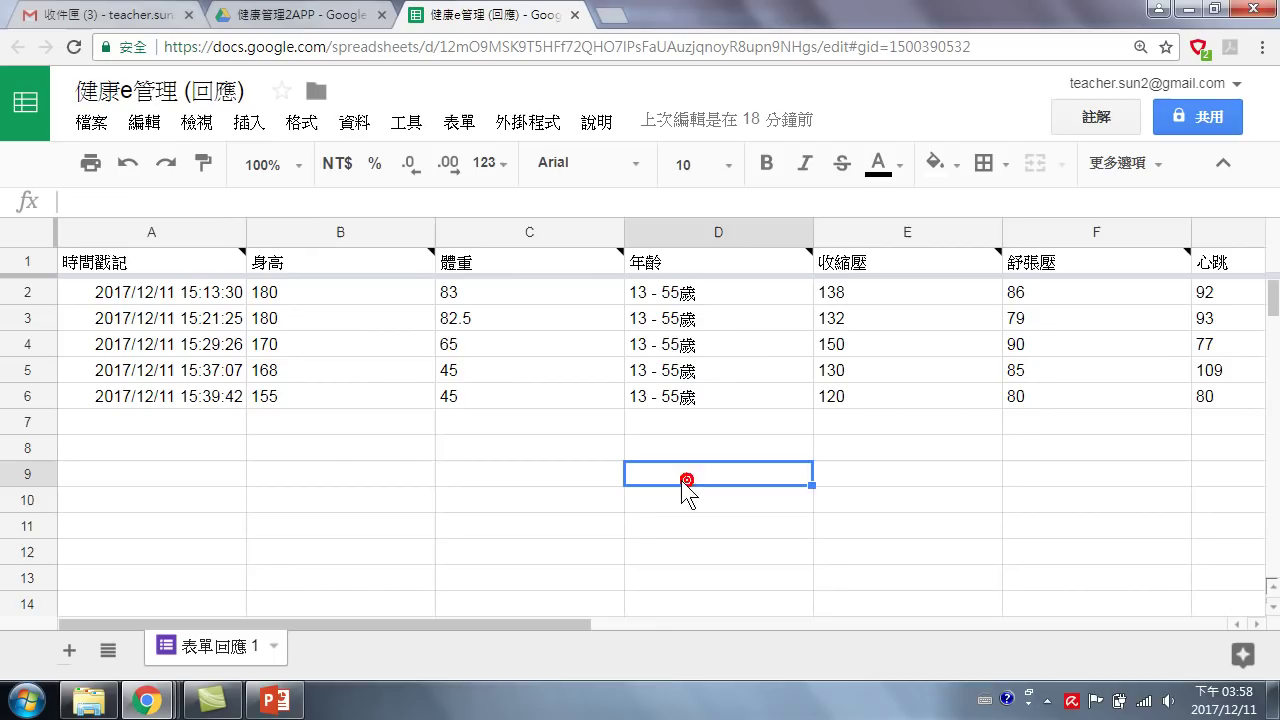
click(743, 330)
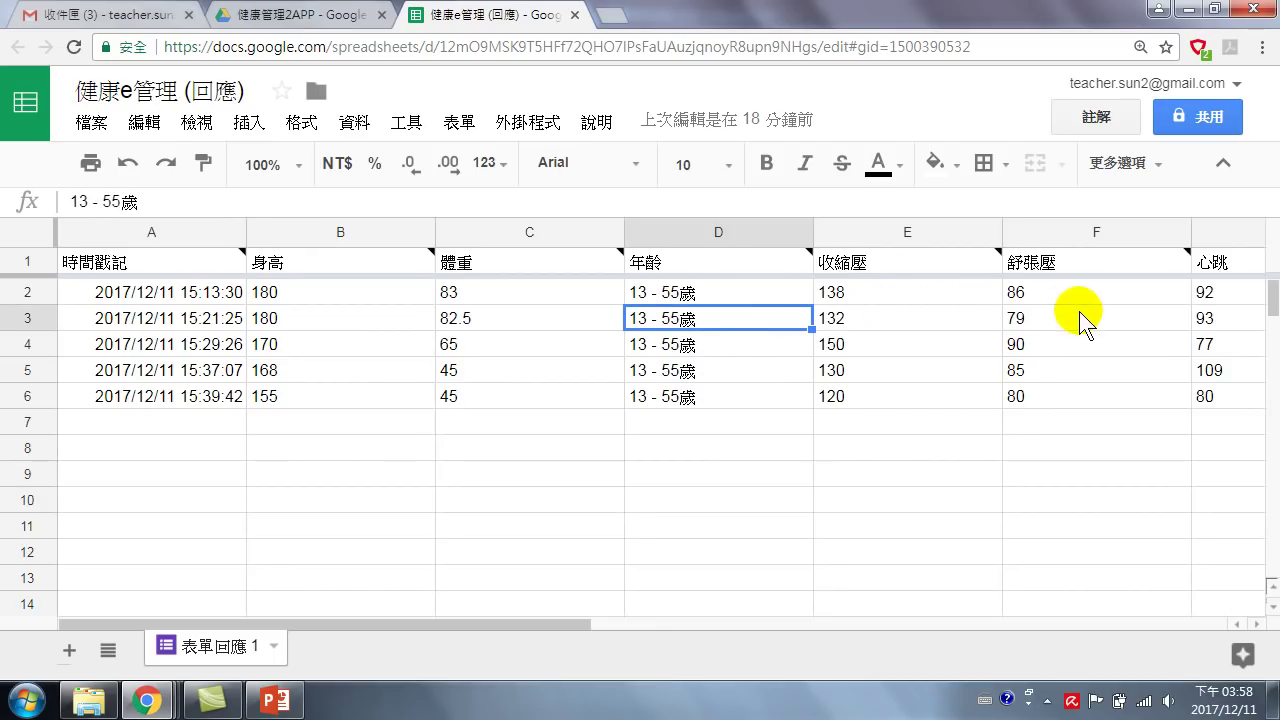
drag(567, 628, 894, 615)
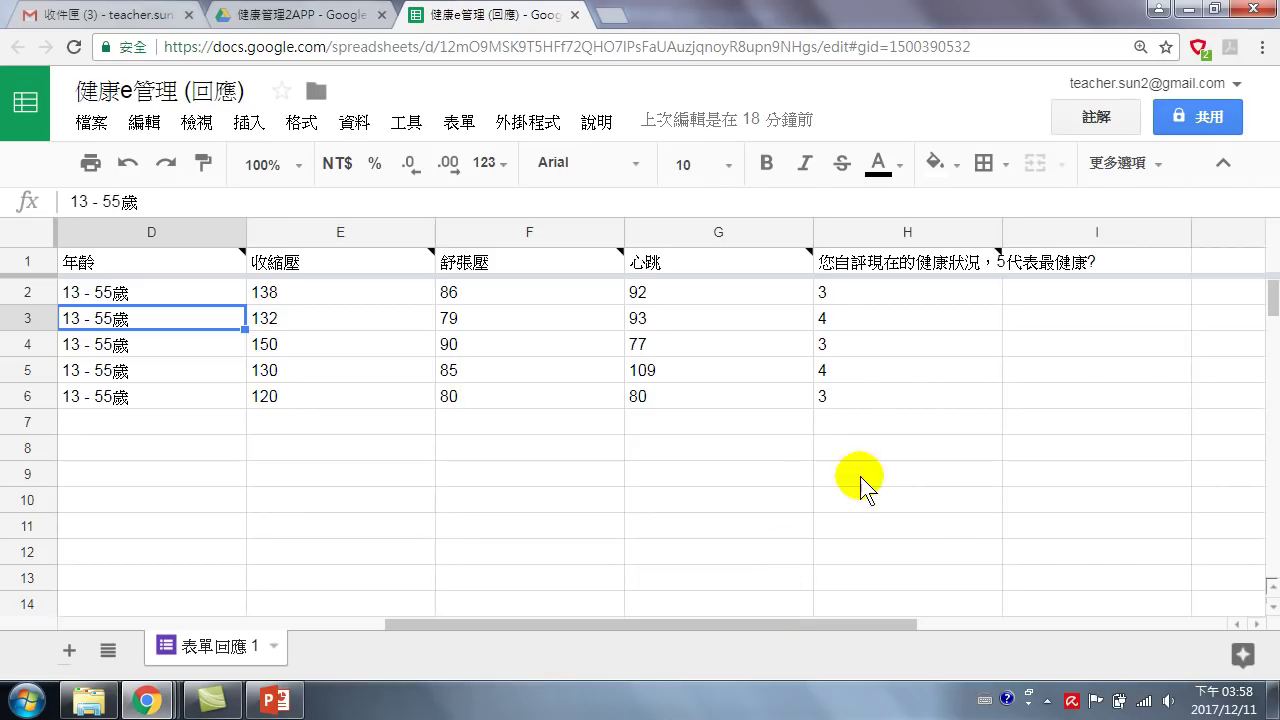
drag(757, 620, 347, 635)
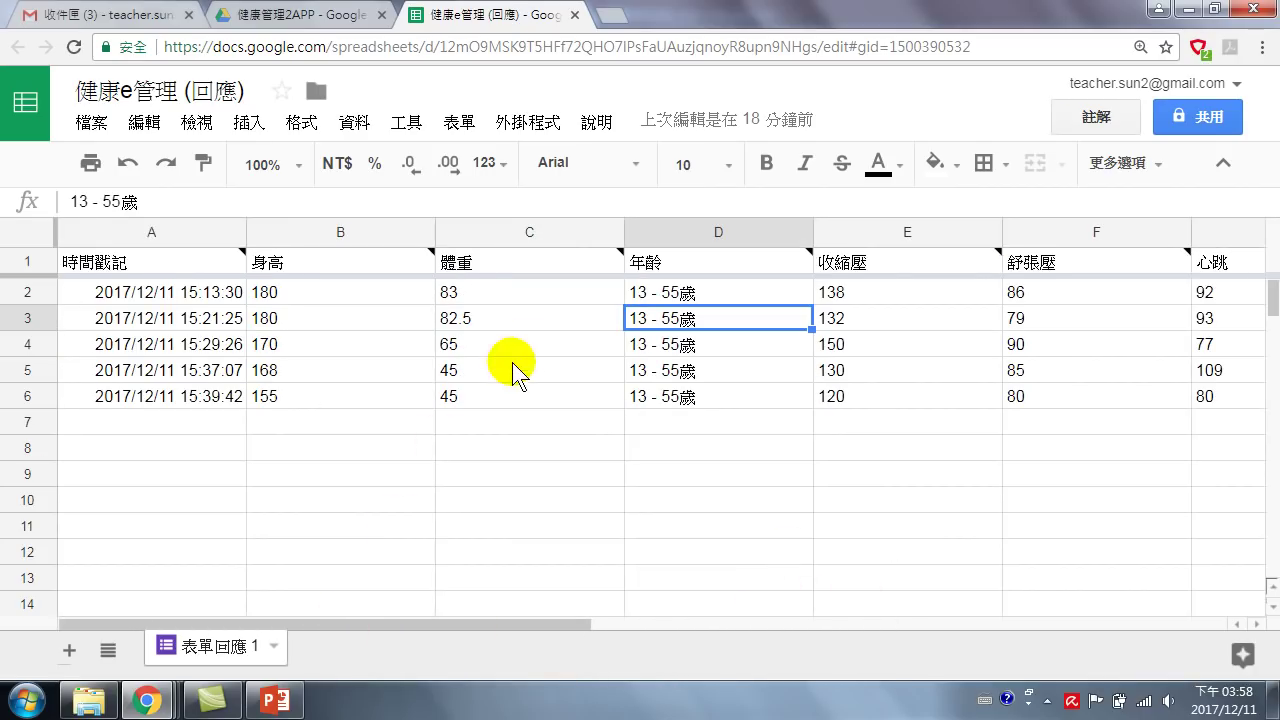
- Close the response spreadsheet and open the 健康e管理 app in the web browser from its "Here is your app" message in Gmail
click(574, 15)
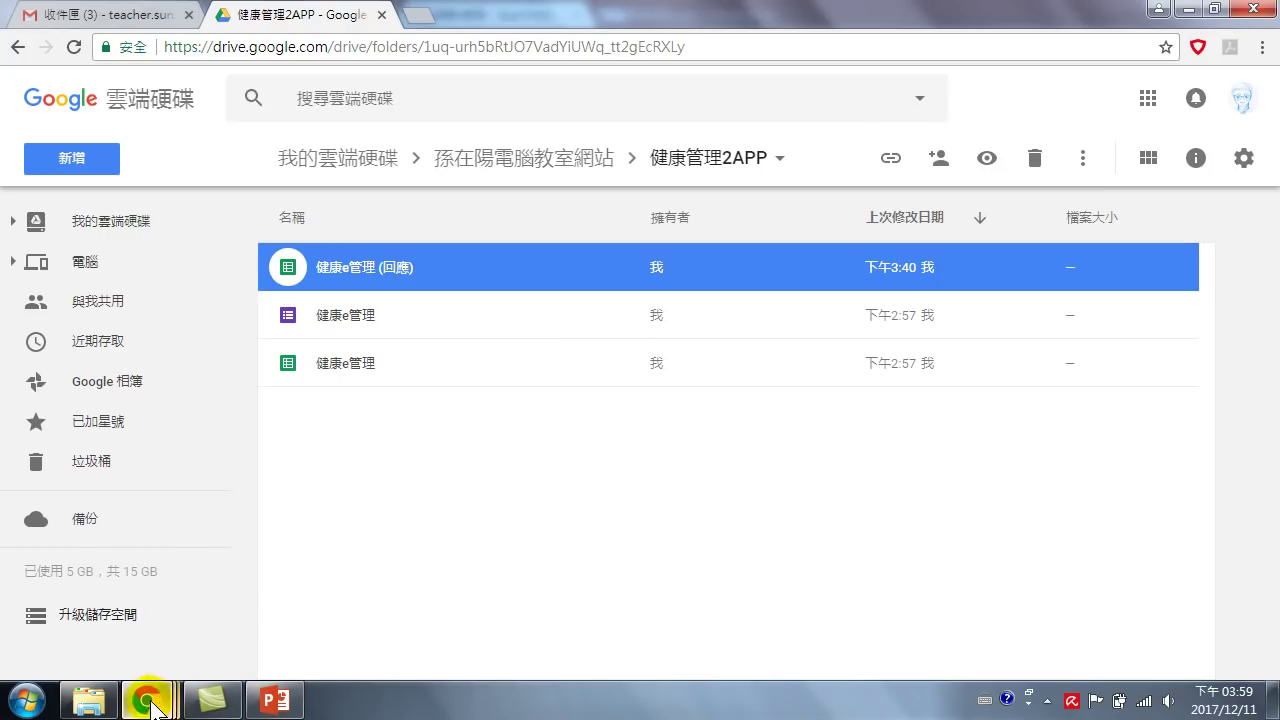
click(100, 16)
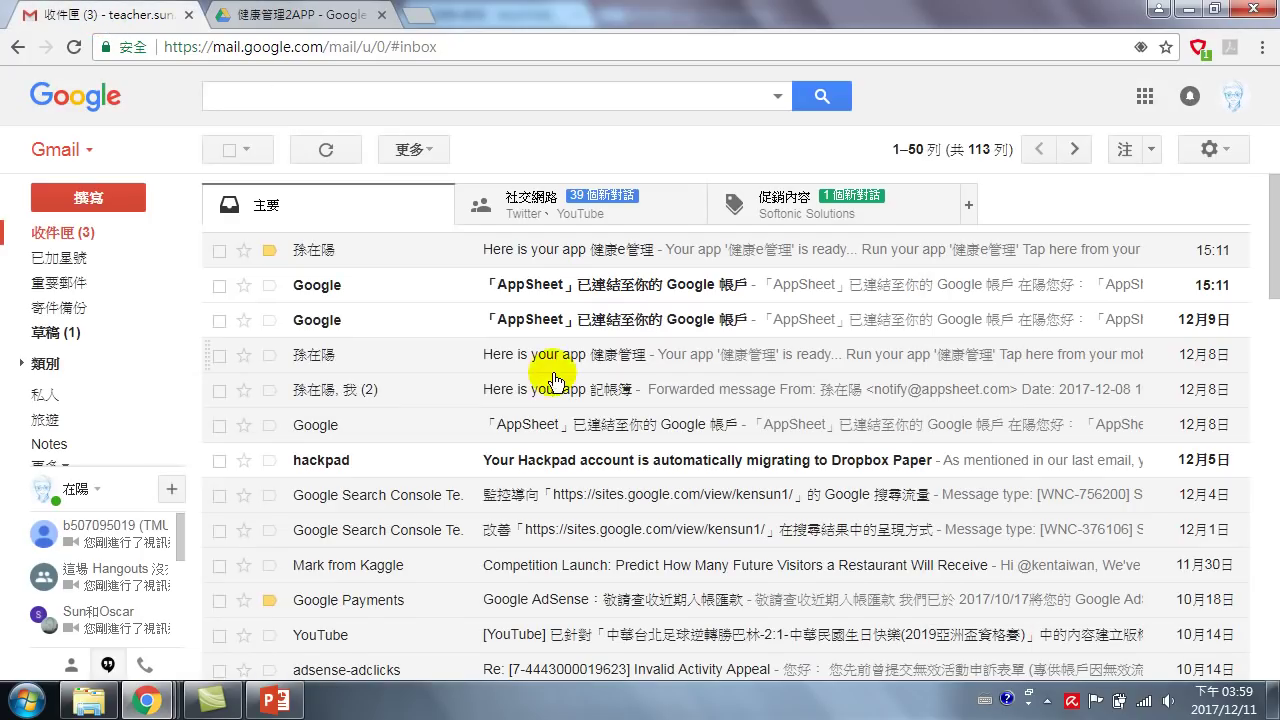
click(471, 250)
scroll(748, 434, down, 5)
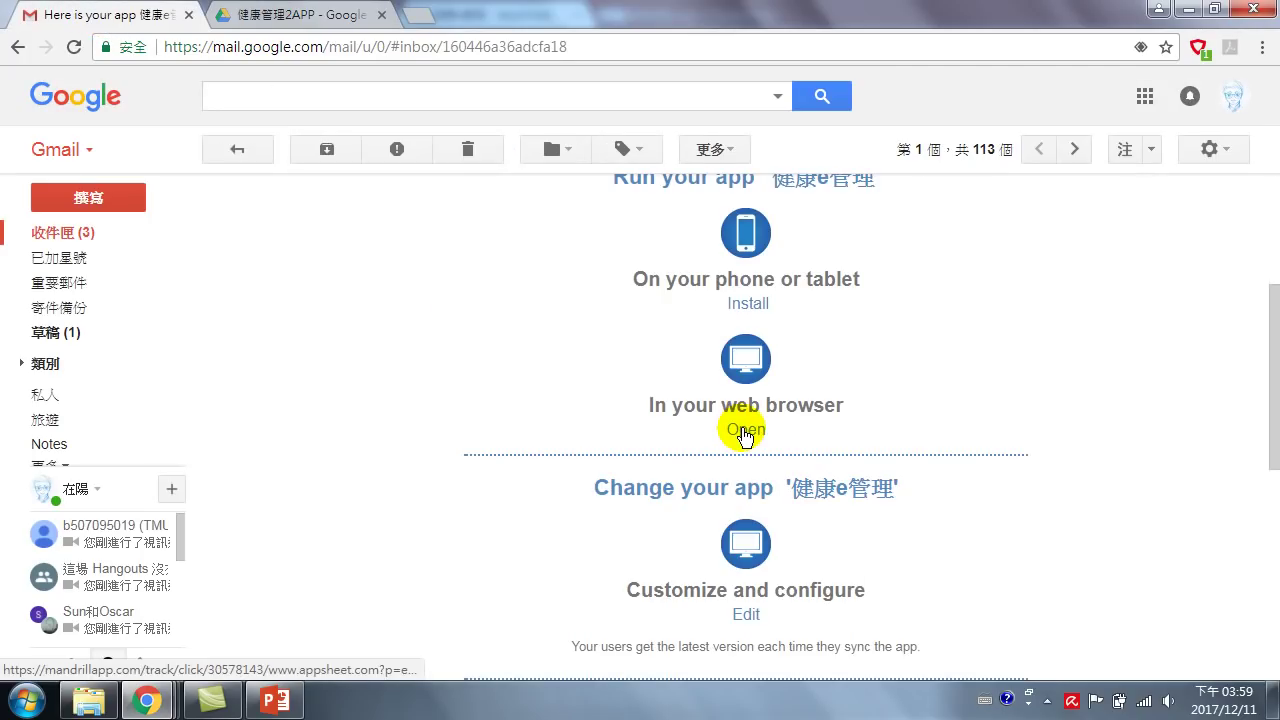
click(745, 432)
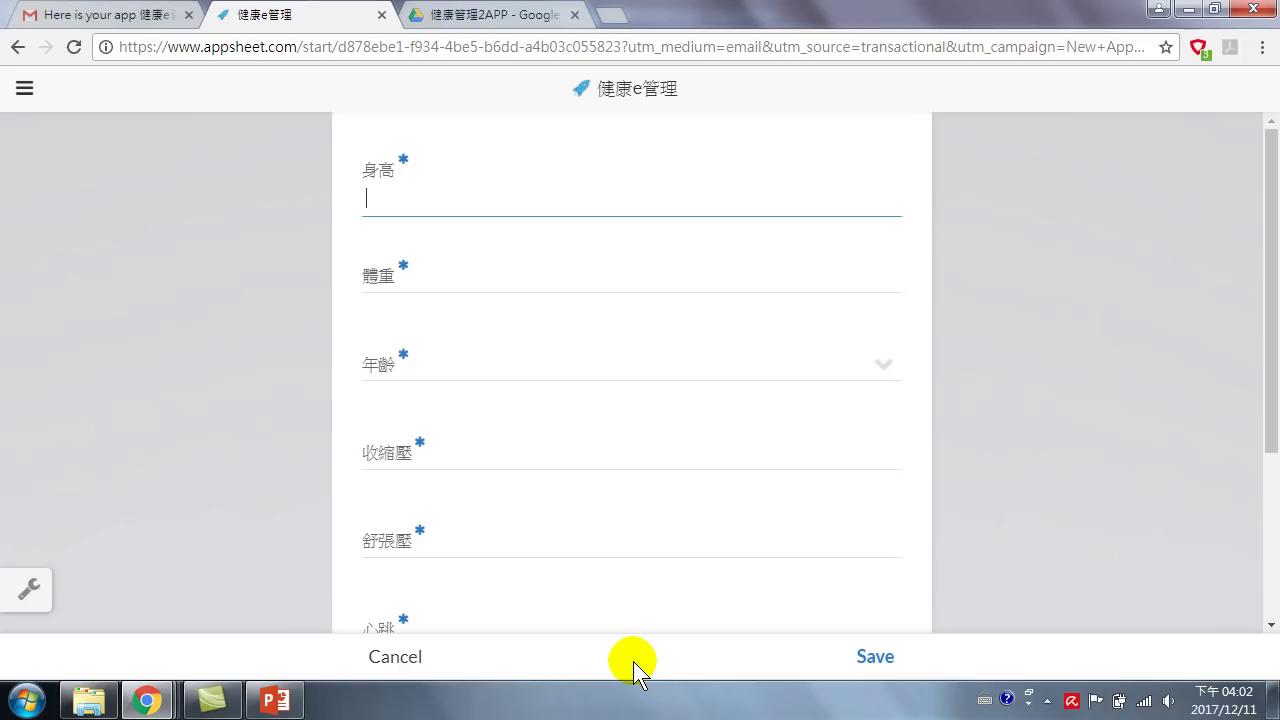
- Fill in the new app record with 身高 181, 體重 82 and 年齡 13 - 55歲
click(425, 205)
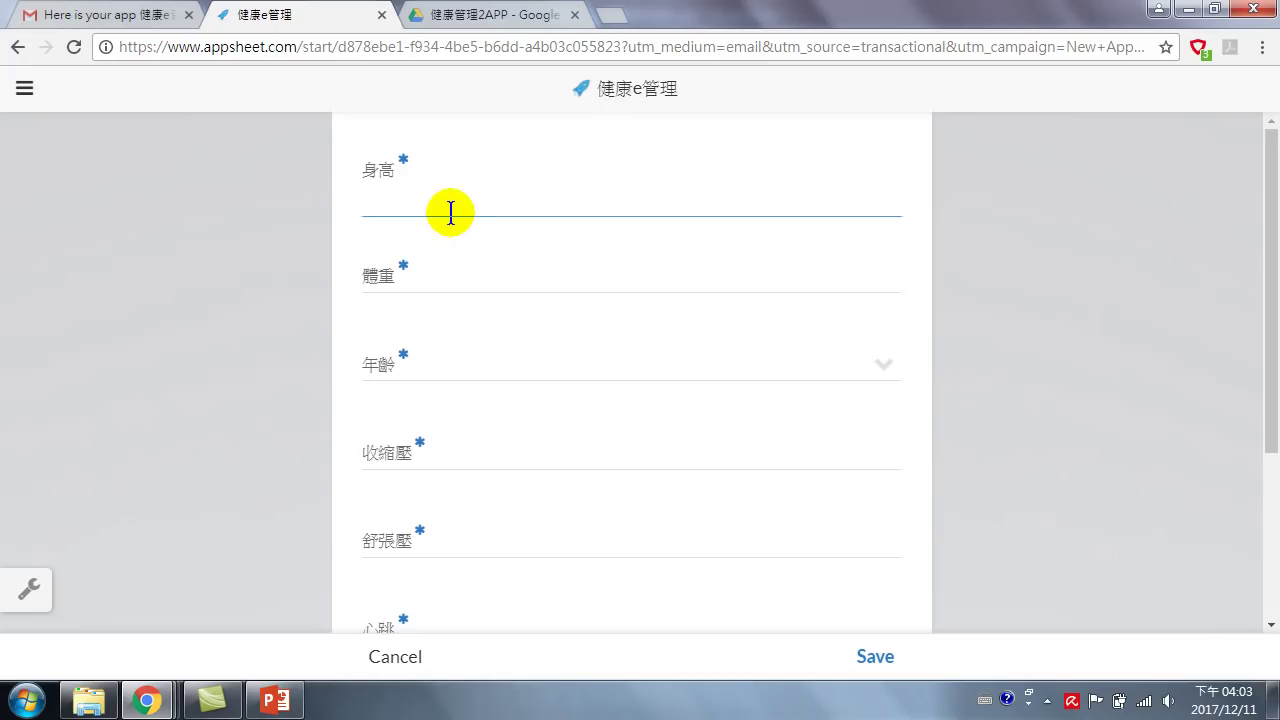
text(181)
click(446, 285)
click(446, 285)
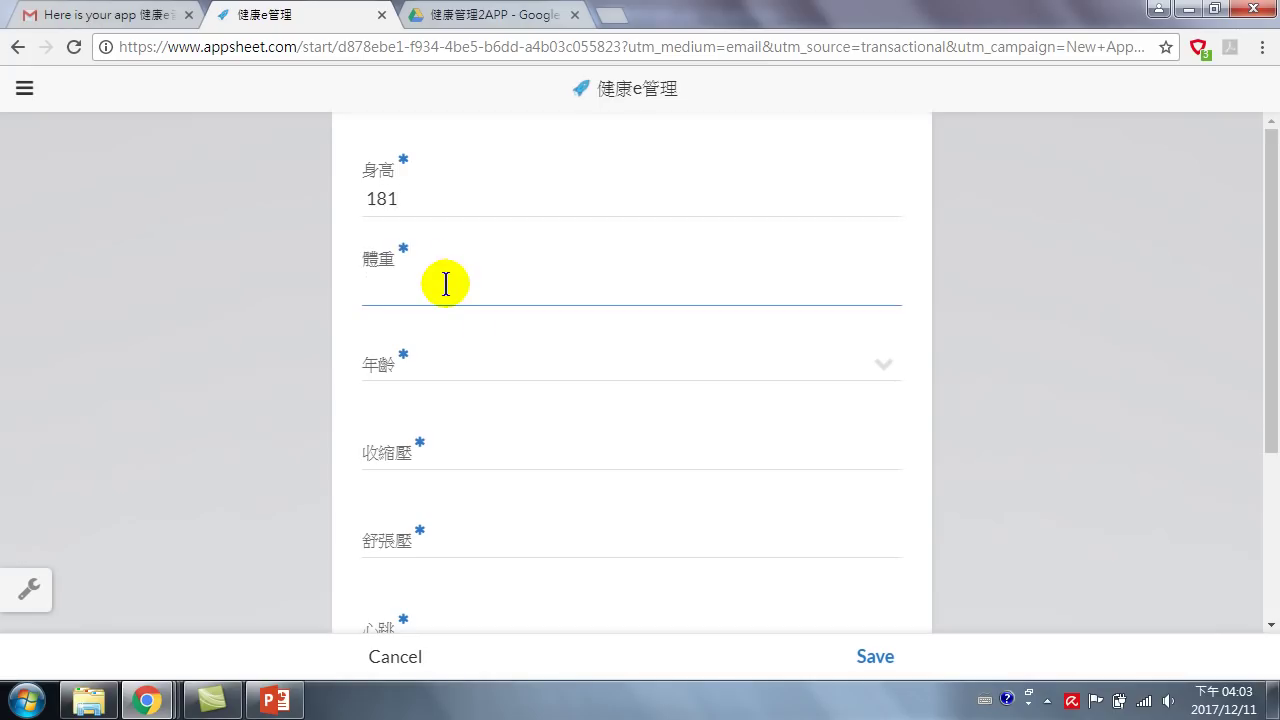
text(83)
key(BackSpace)
text(2)
key(Tab)
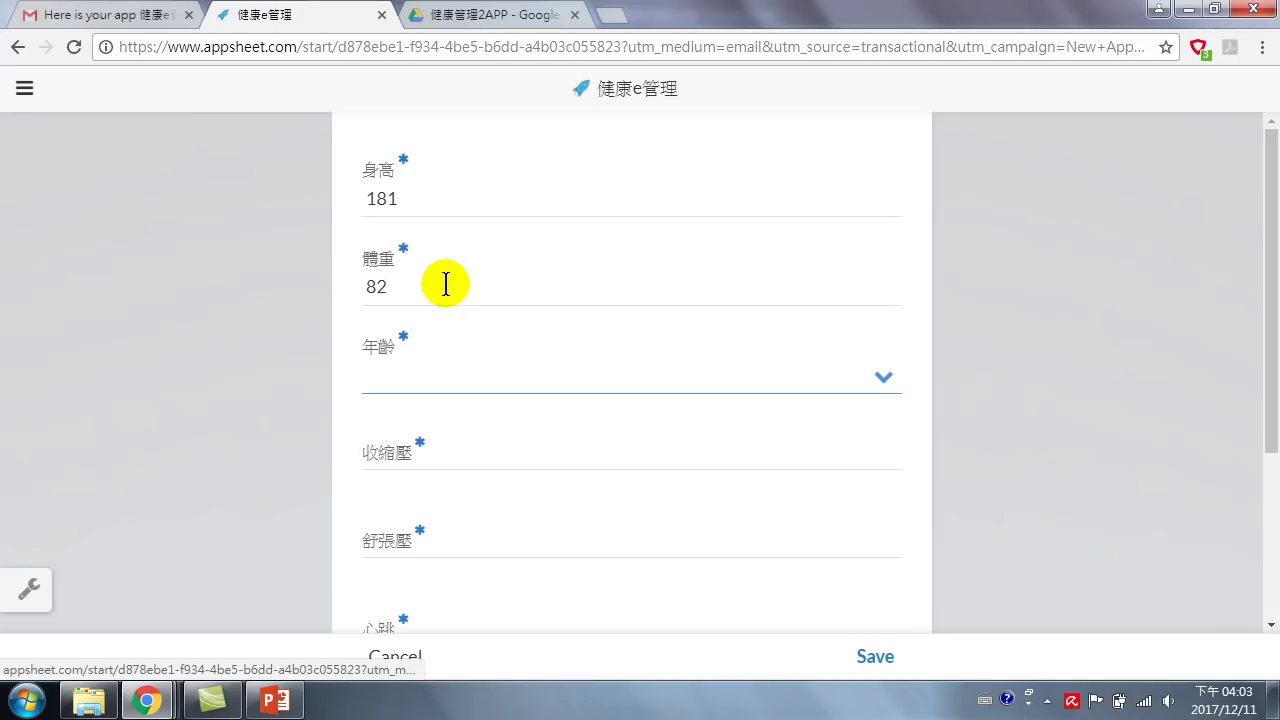
click(410, 375)
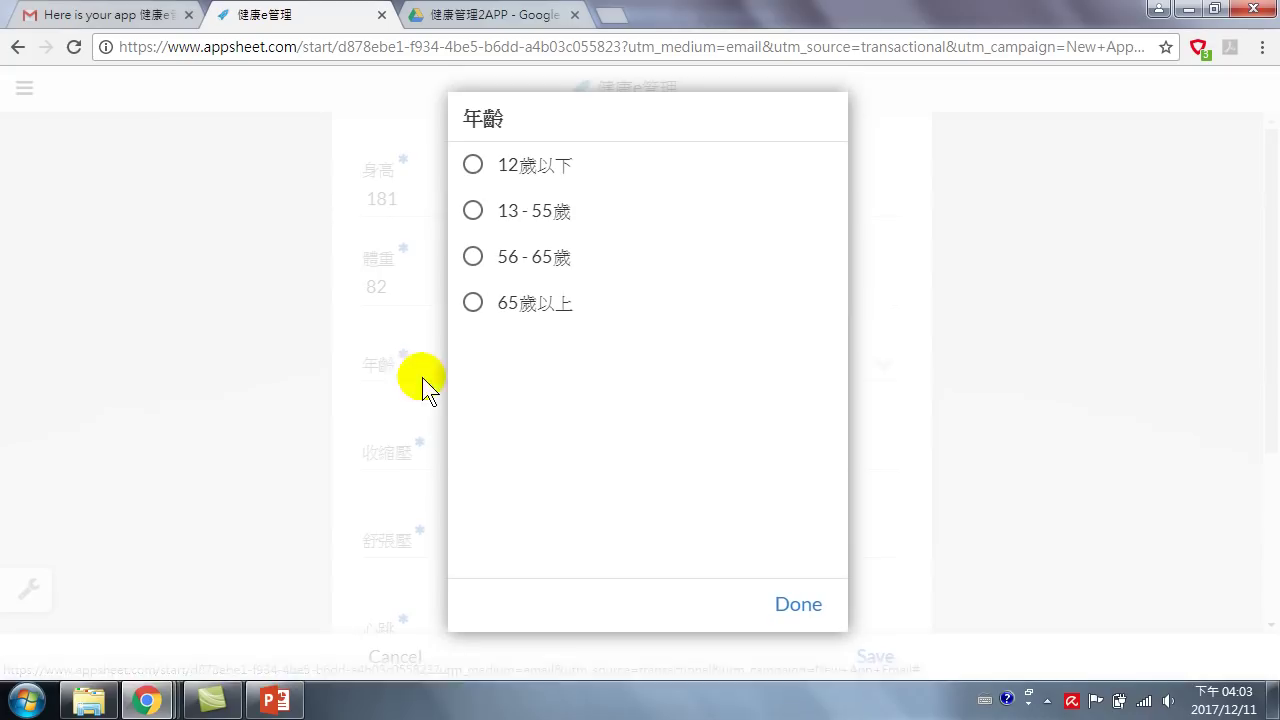
click(475, 222)
click(798, 604)
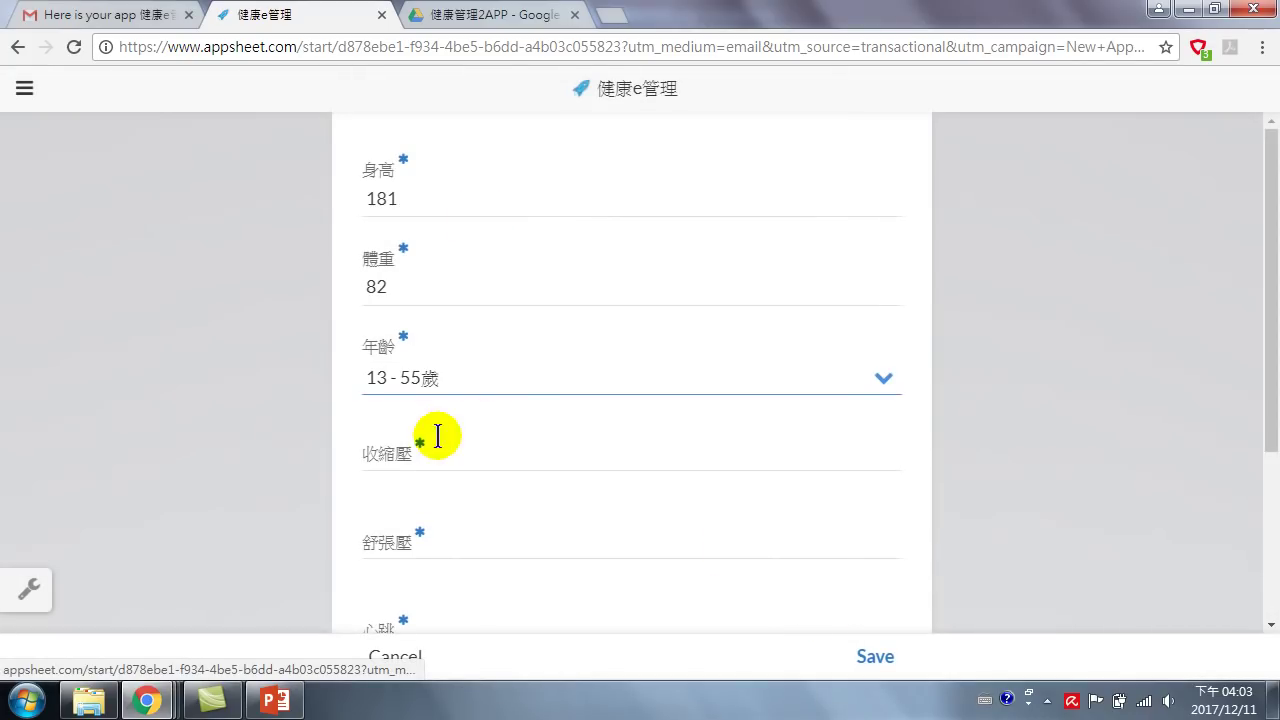
- Enter 收缩壓 130, 舒張壓 80 and 心跳 89 in the new record
click(455, 468)
text(1)
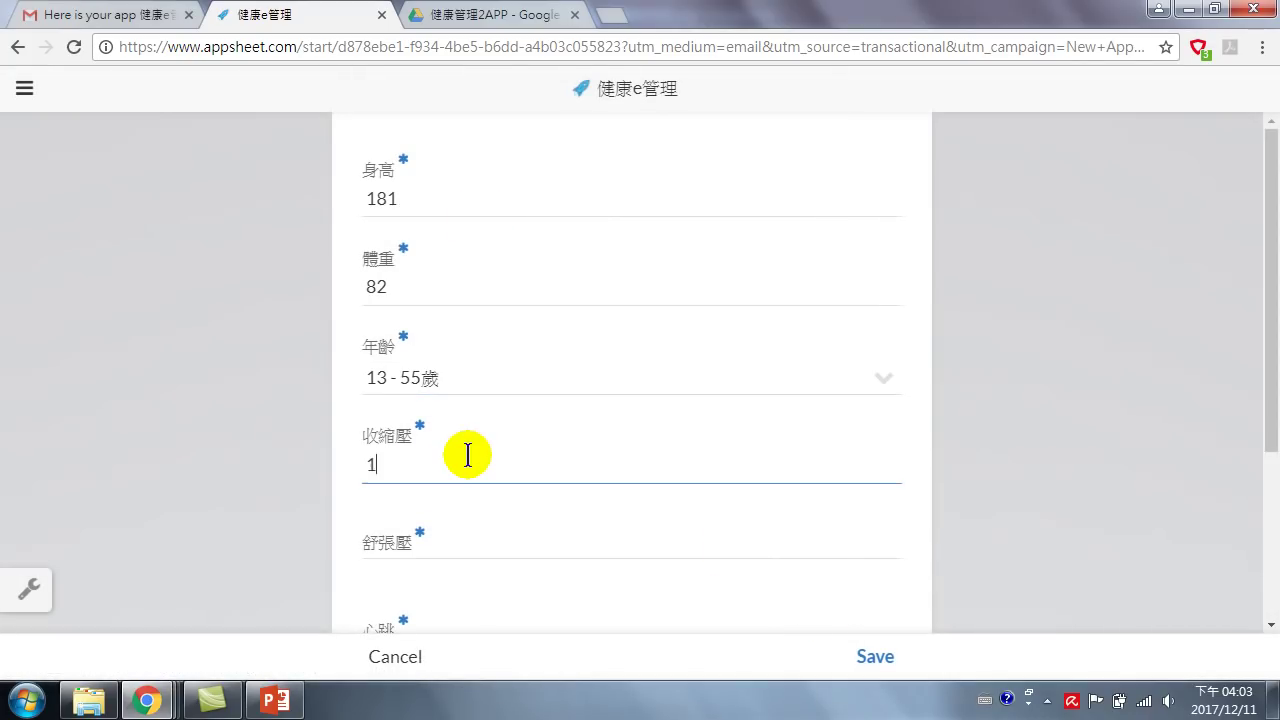
text(30)
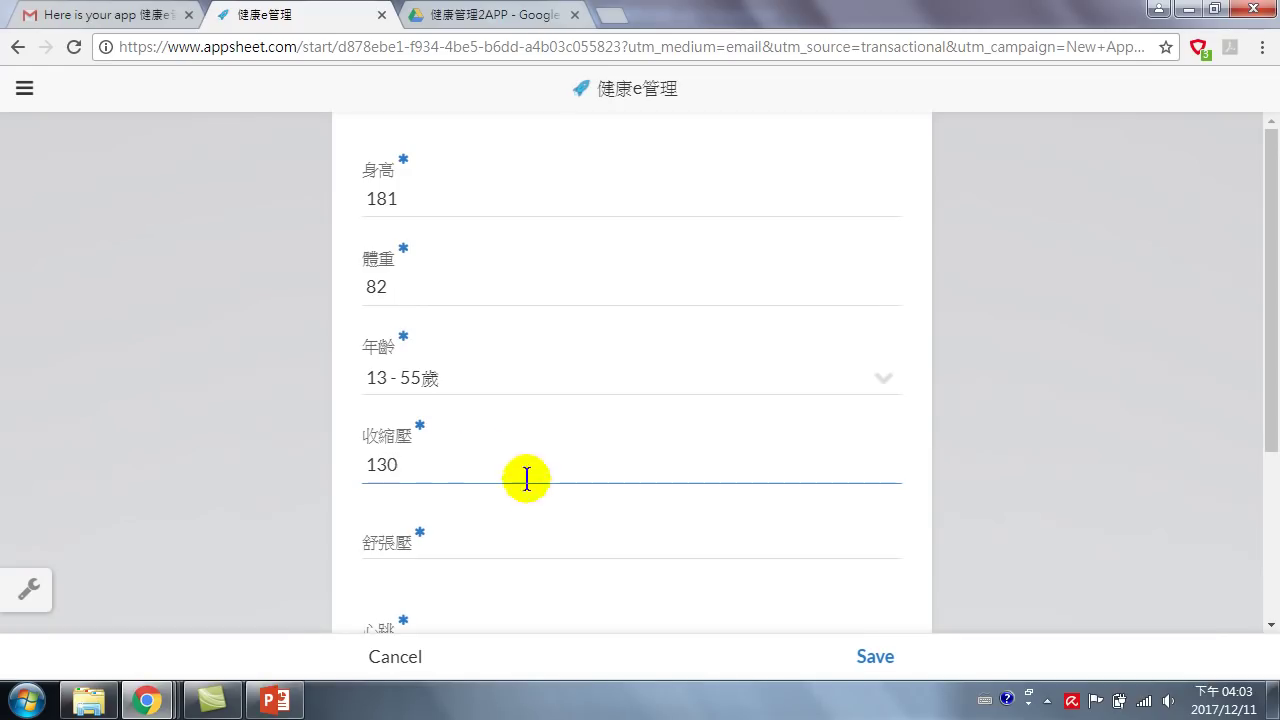
click(453, 539)
text(80)
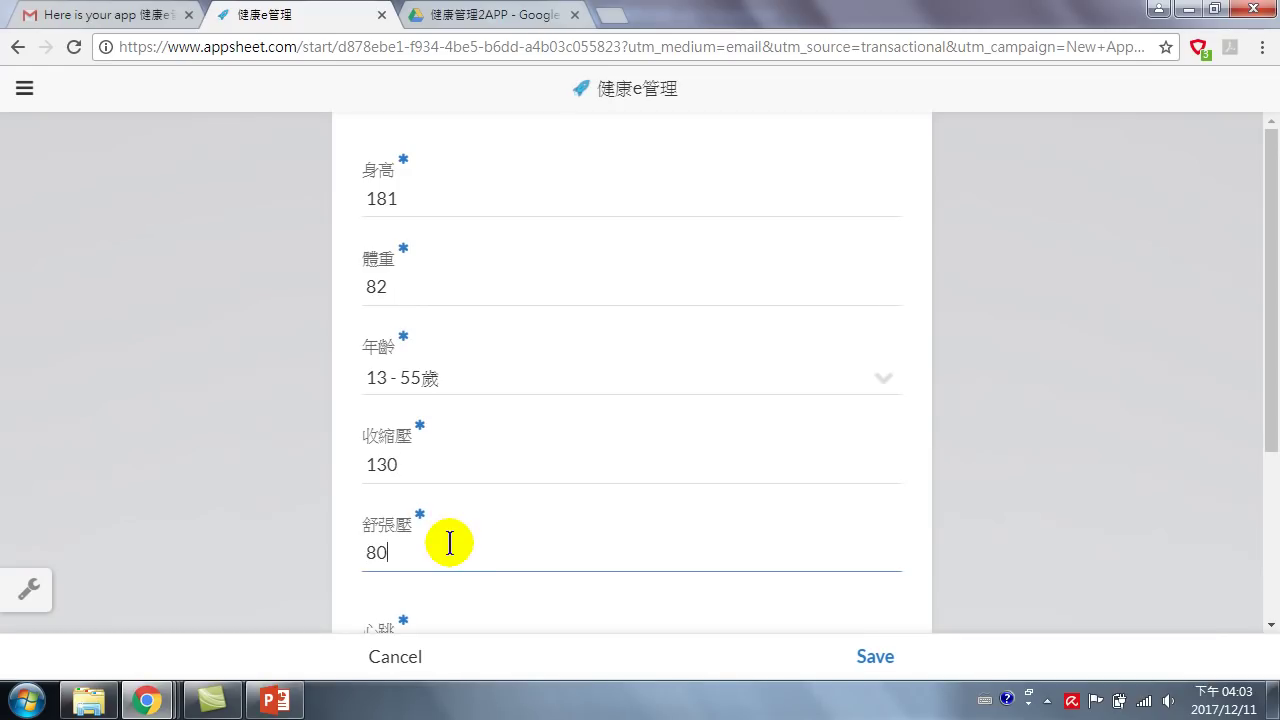
drag(1268, 288, 1251, 423)
click(476, 443)
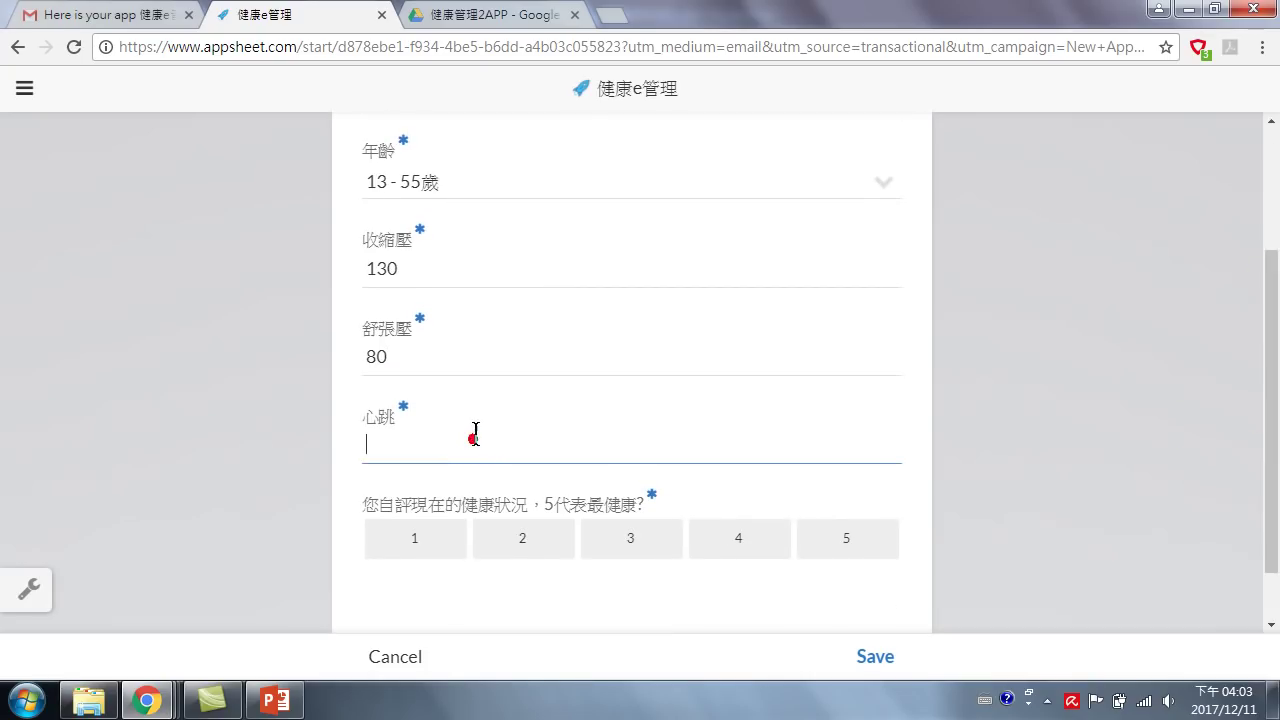
text(89)
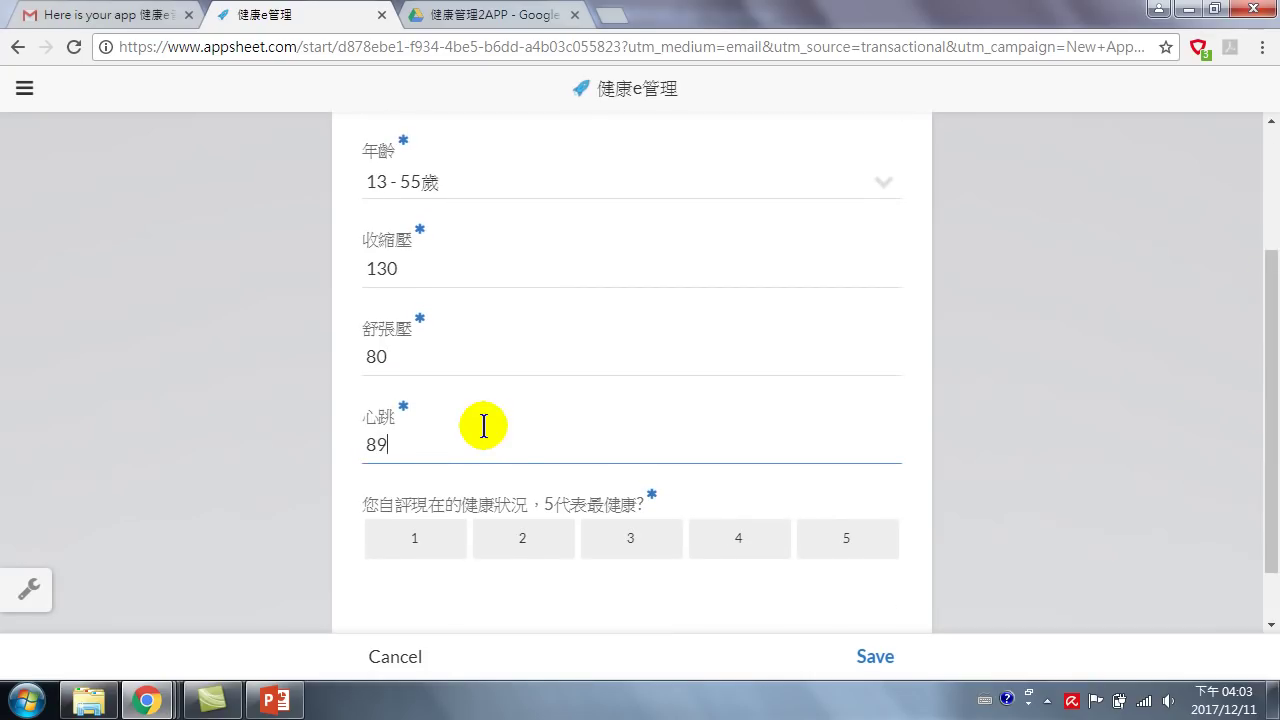
- Set the self-rated health to 4, save the record, and show all records in the app
click(738, 538)
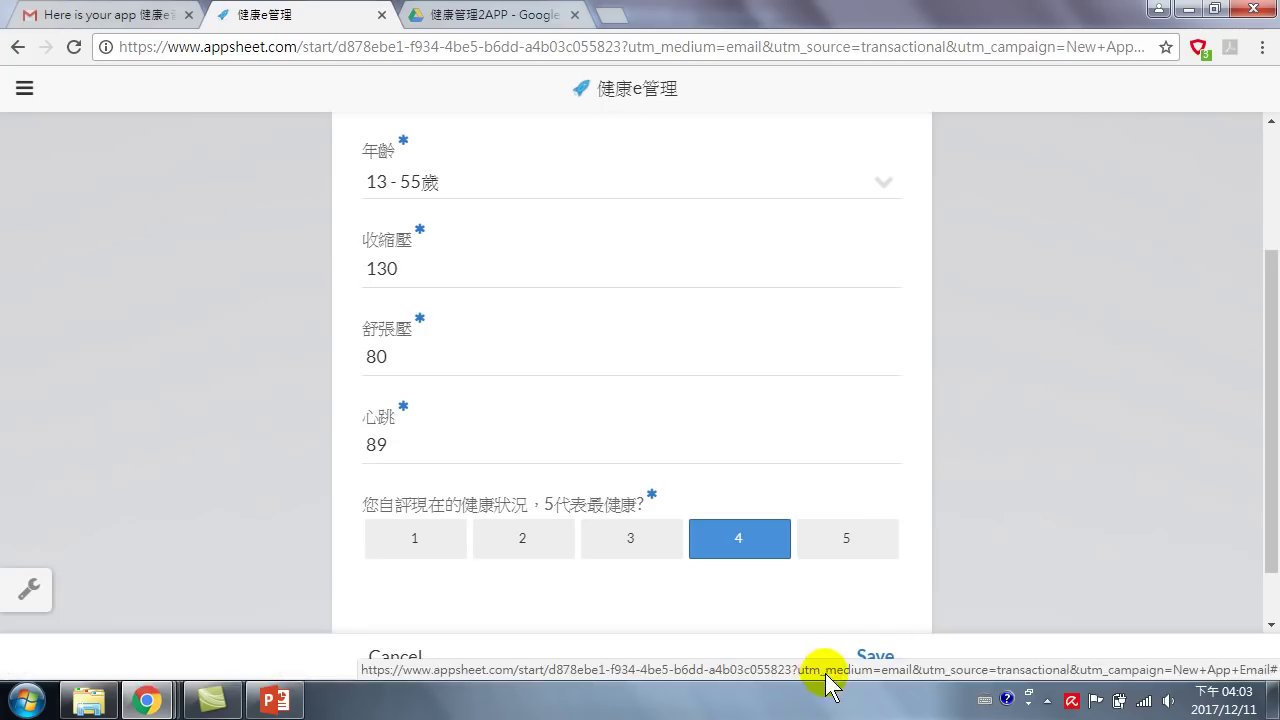
click(872, 652)
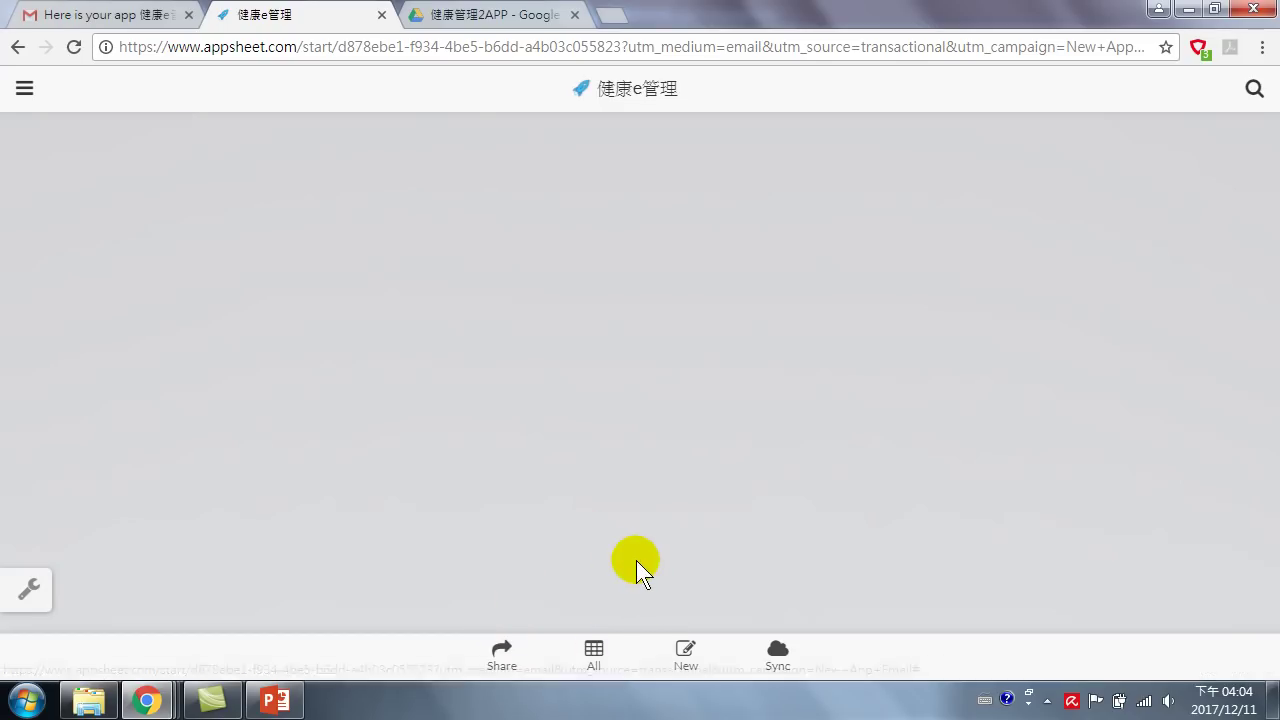
click(594, 652)
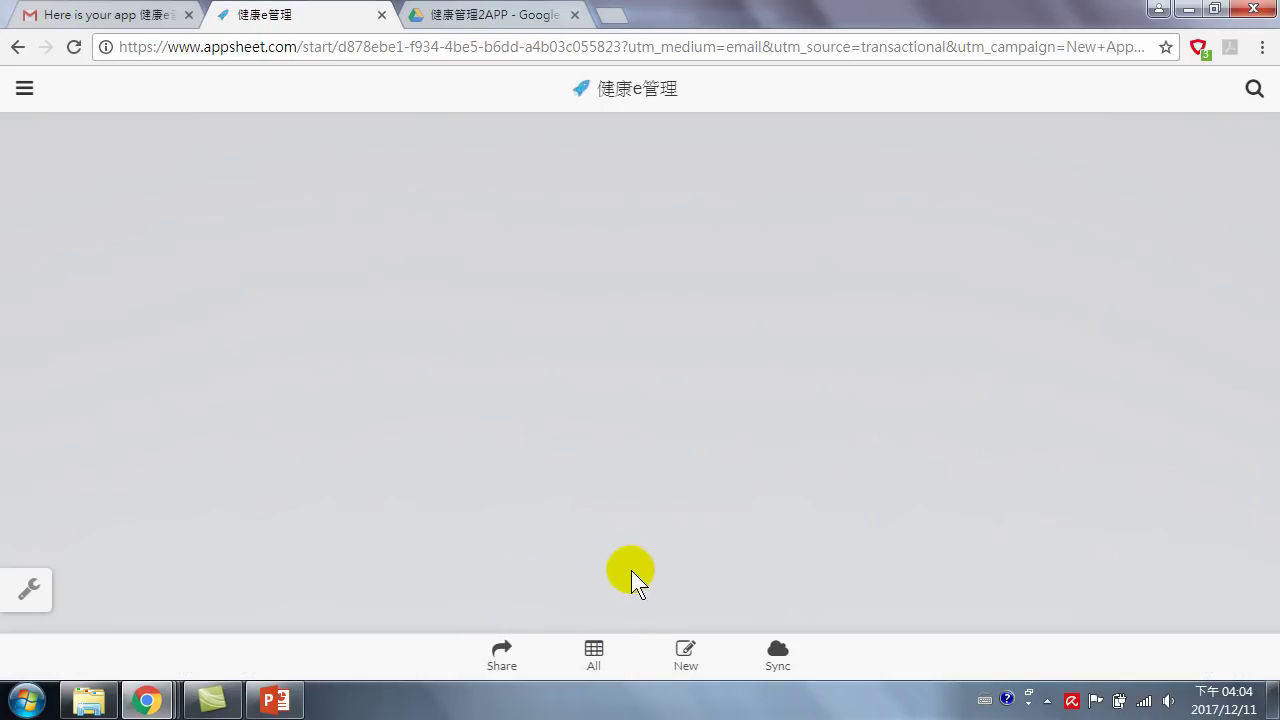
click(595, 652)
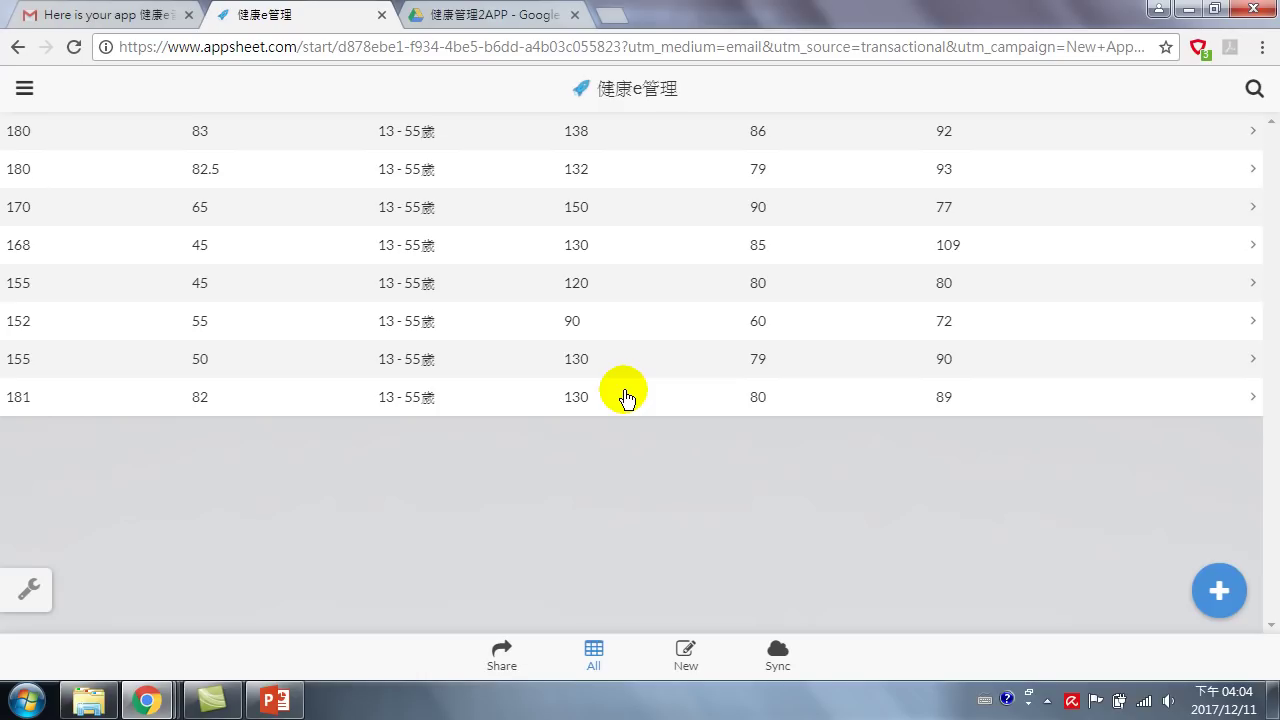
- Switch to Google Drive and open the 健康e管理 form from the 健康管理2APP folder
click(497, 18)
click(567, 266)
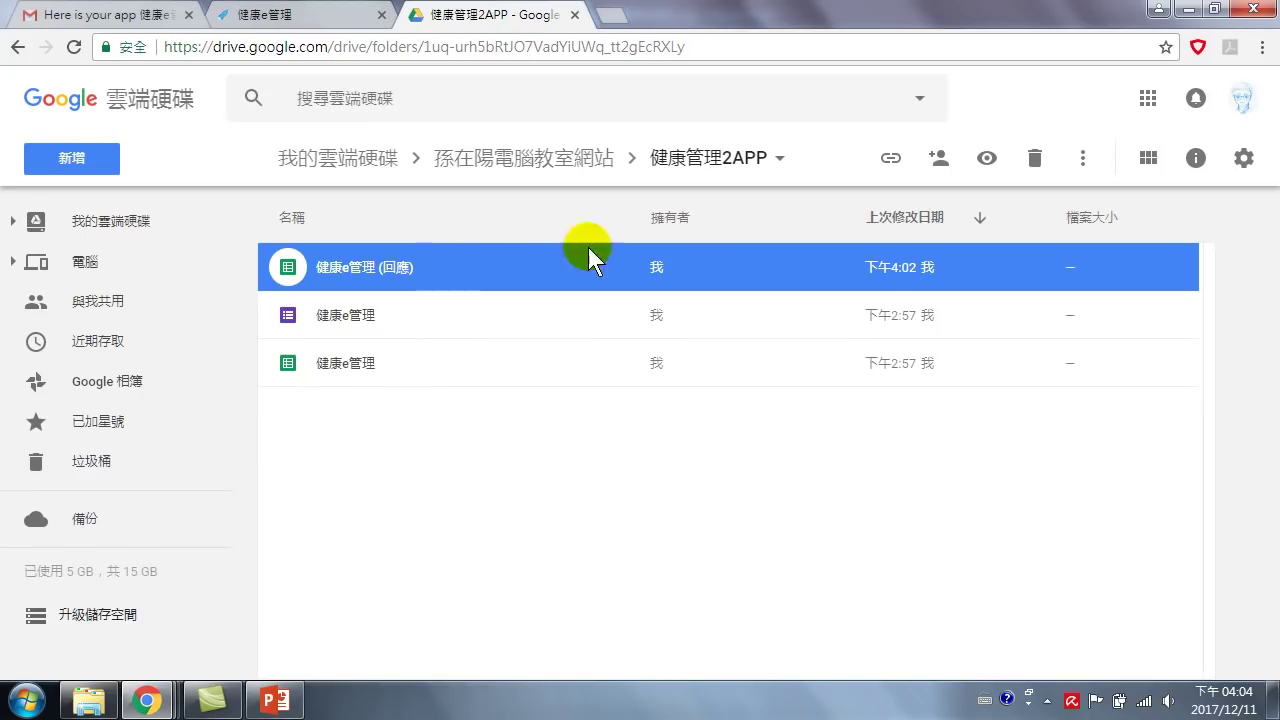
click(354, 265)
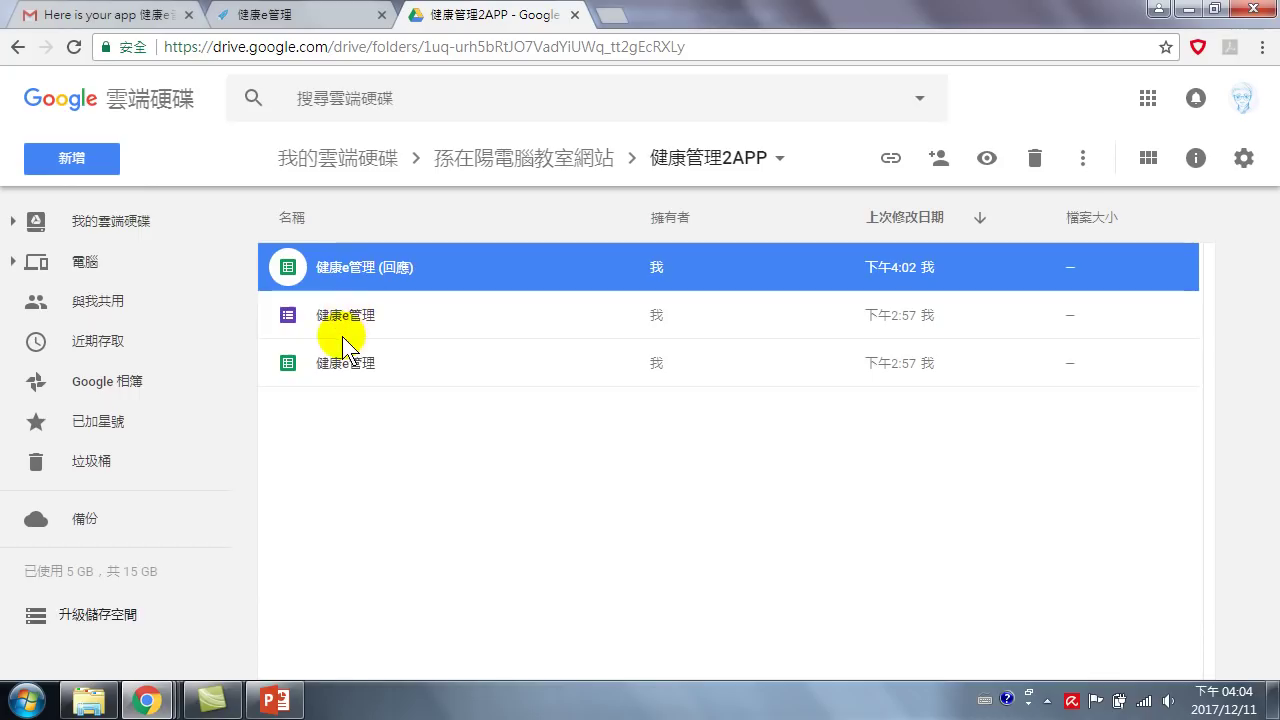
double_click(352, 318)
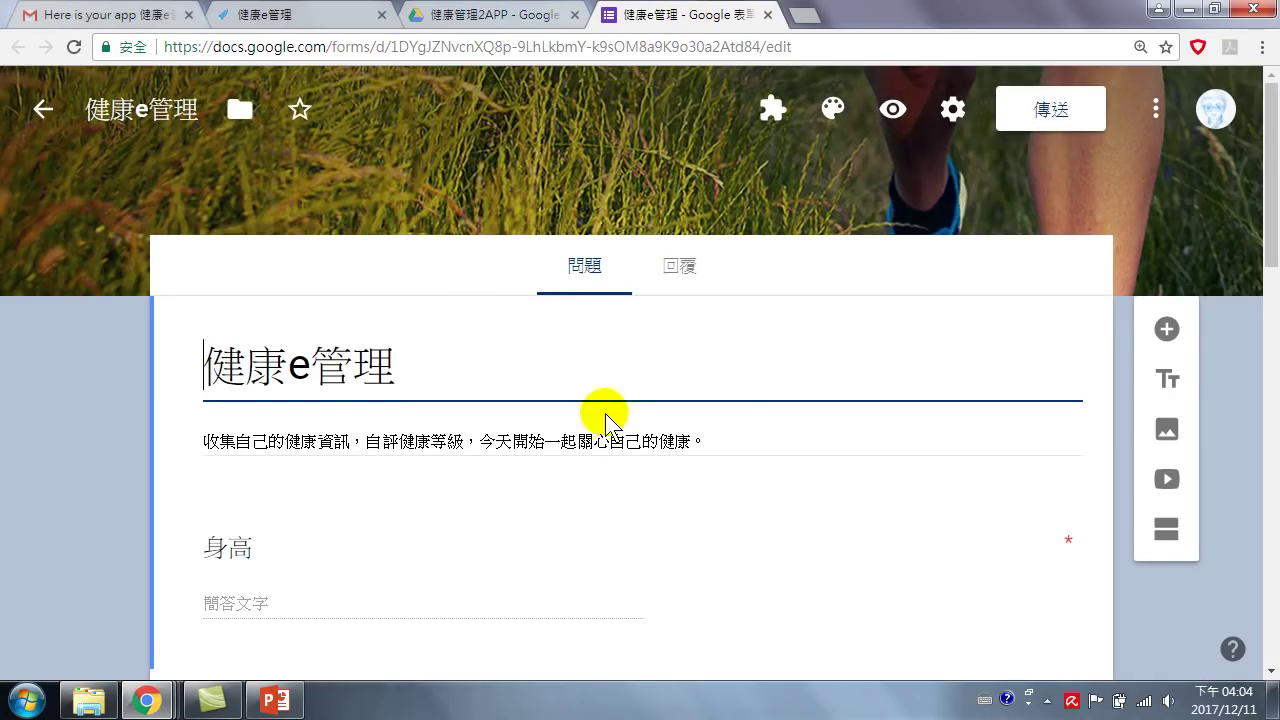
- Launch the AppSheet add-on from the 健康e管理 form
click(771, 110)
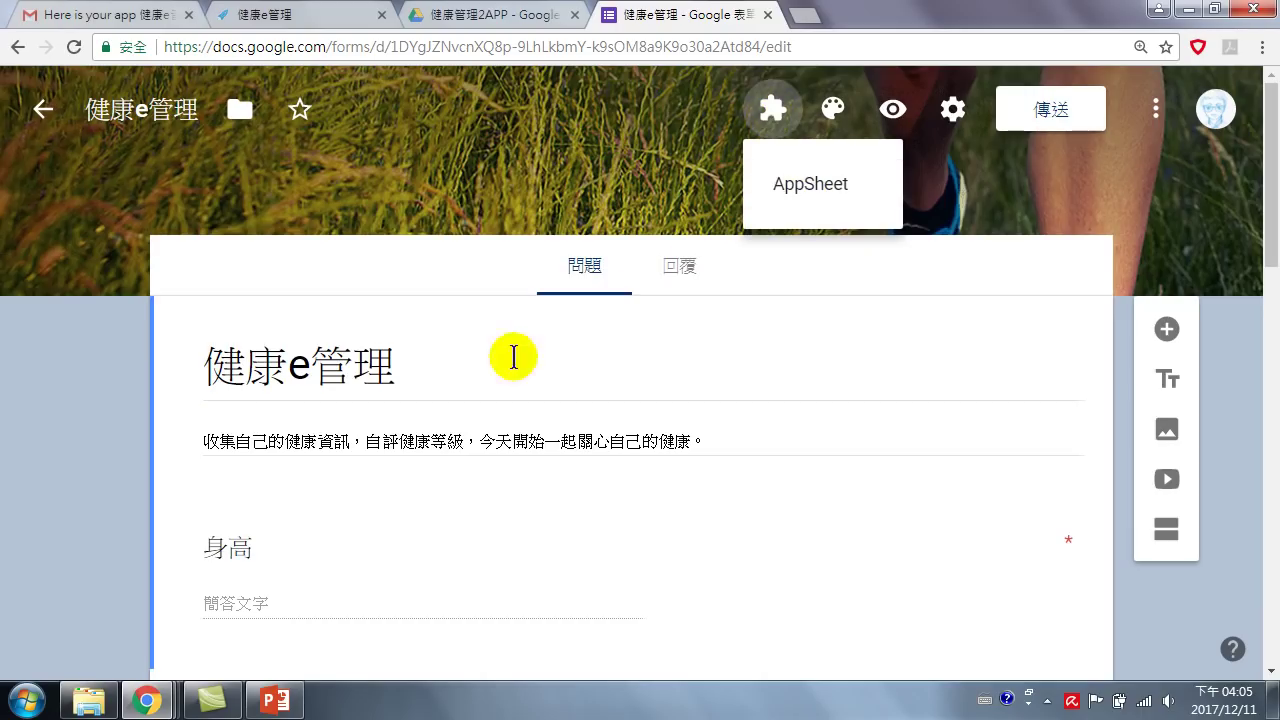
click(774, 108)
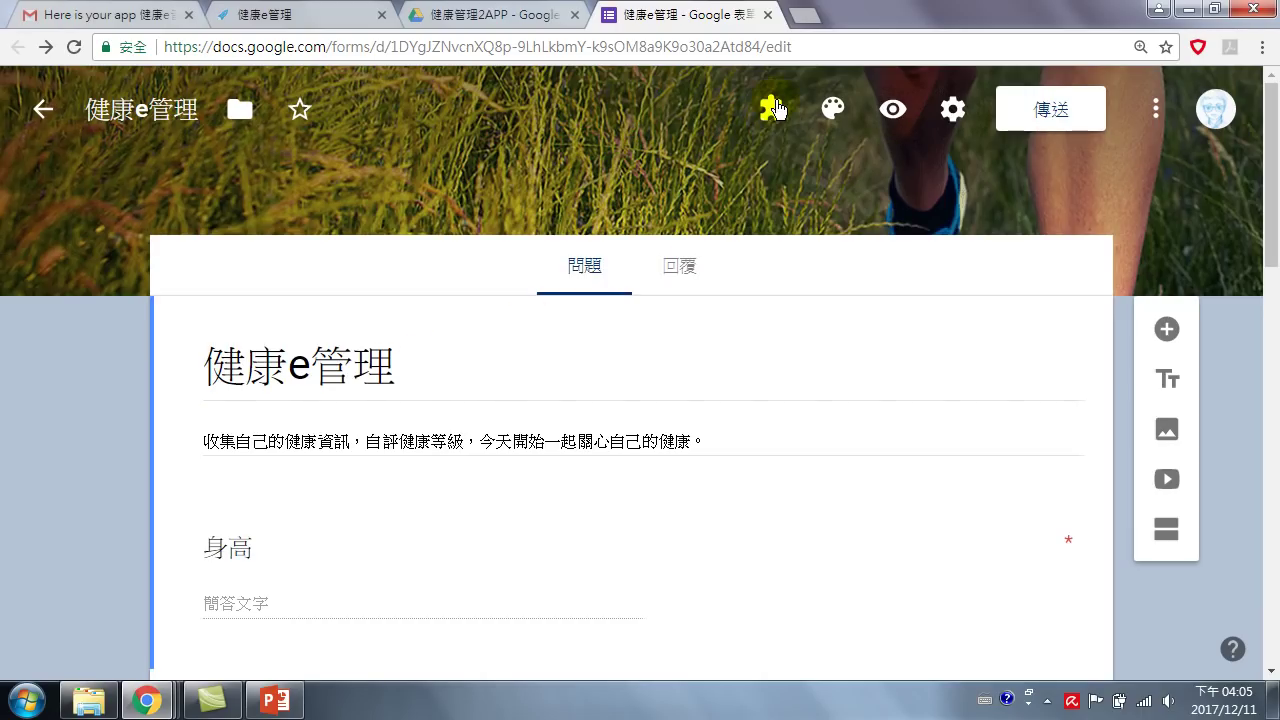
click(770, 108)
click(809, 190)
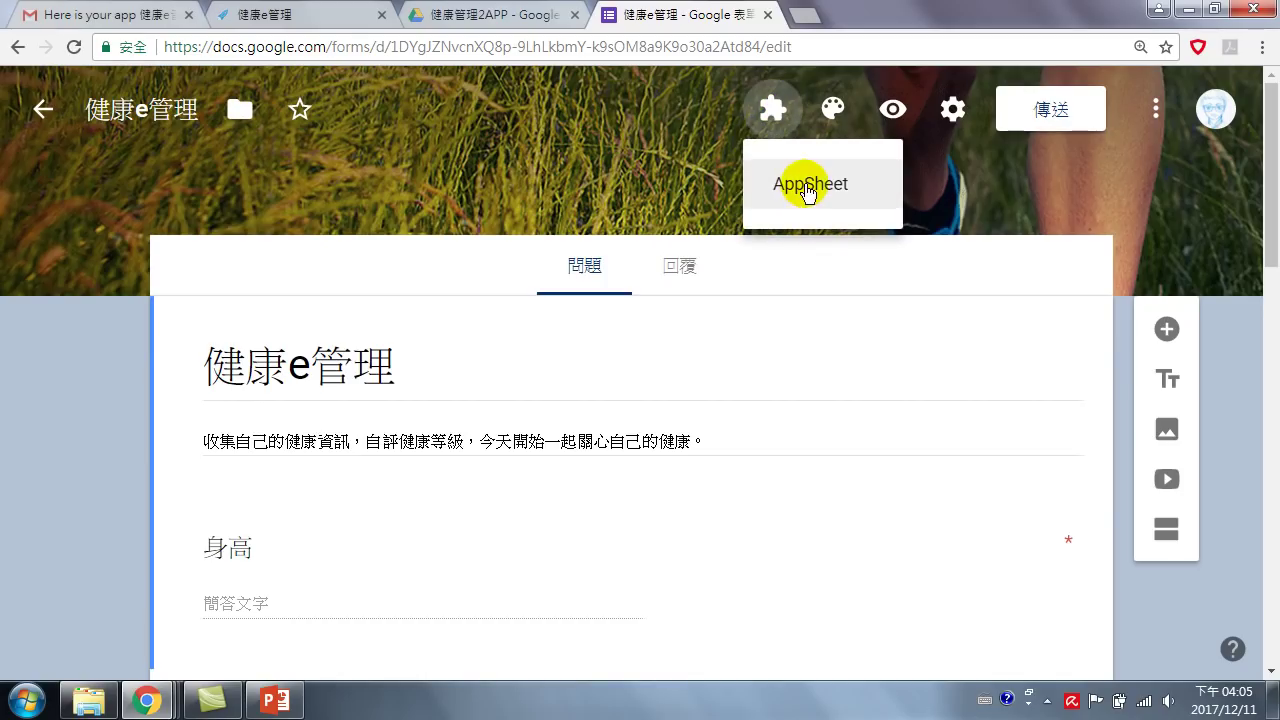
click(651, 288)
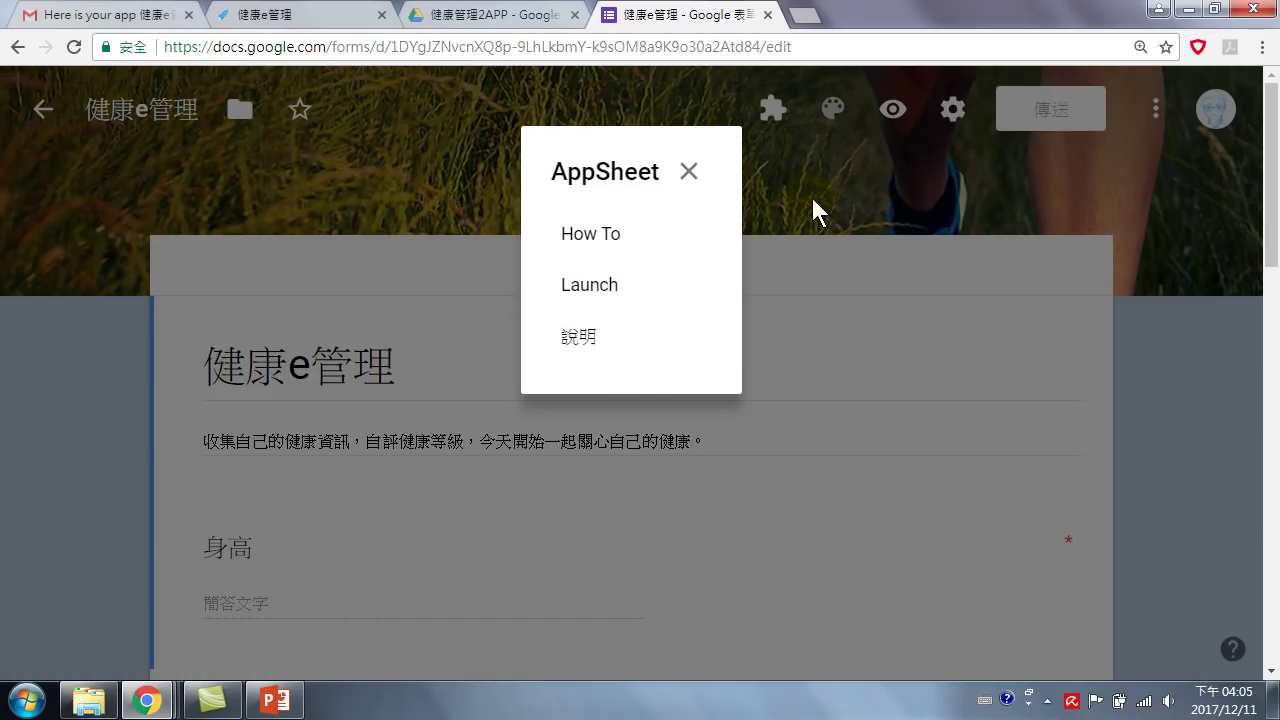
click(594, 292)
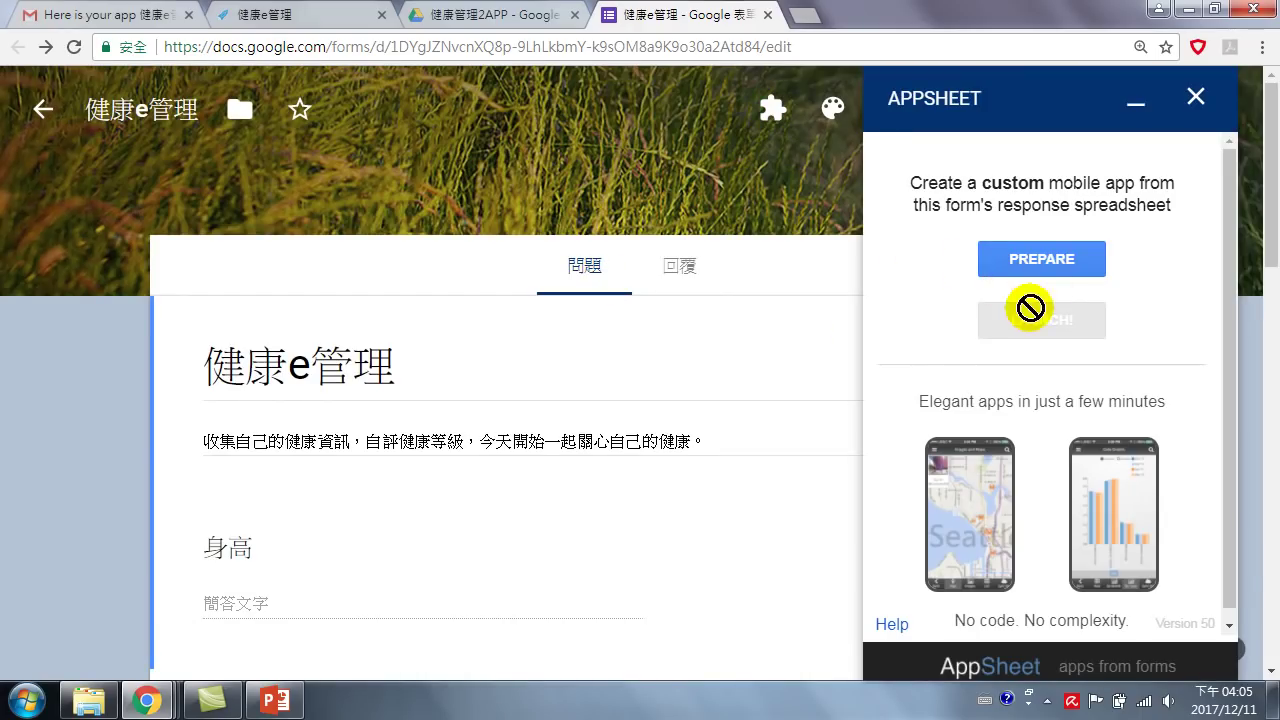
- Prepare the form with AppSheet, launch its app in the AppSheet editor, and decline the page translation
click(1035, 258)
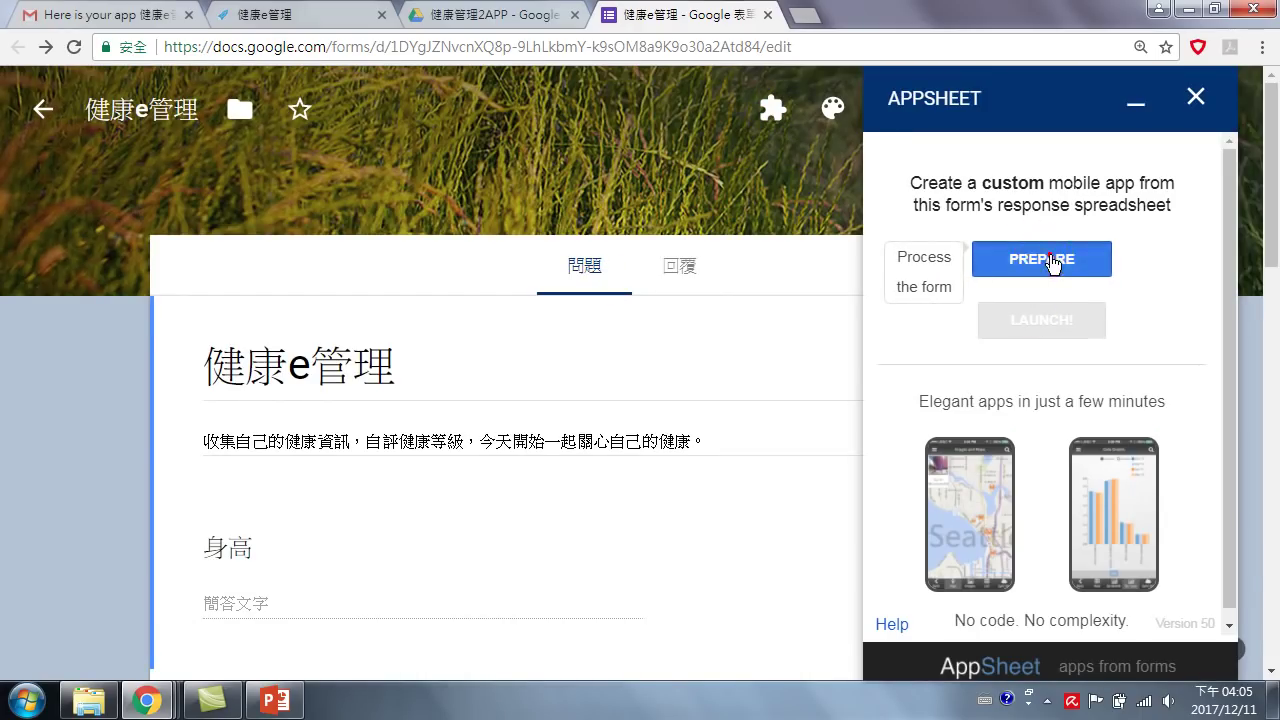
click(1049, 260)
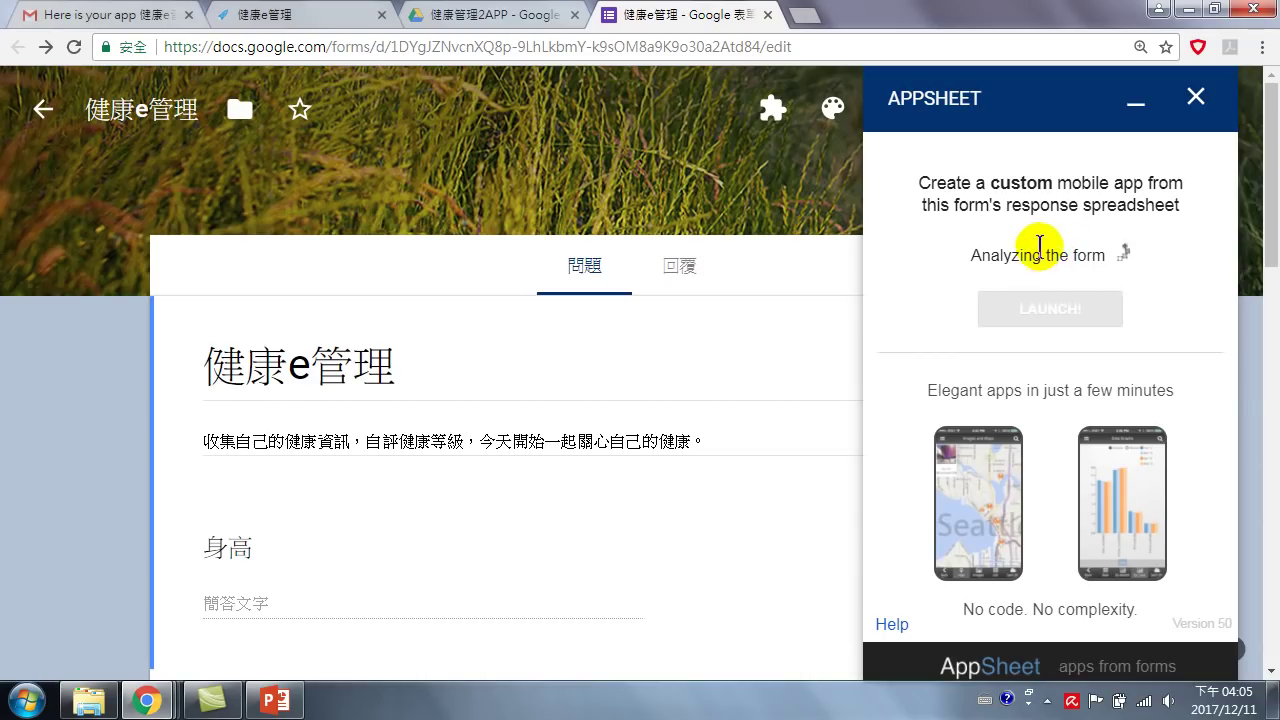
click(1040, 320)
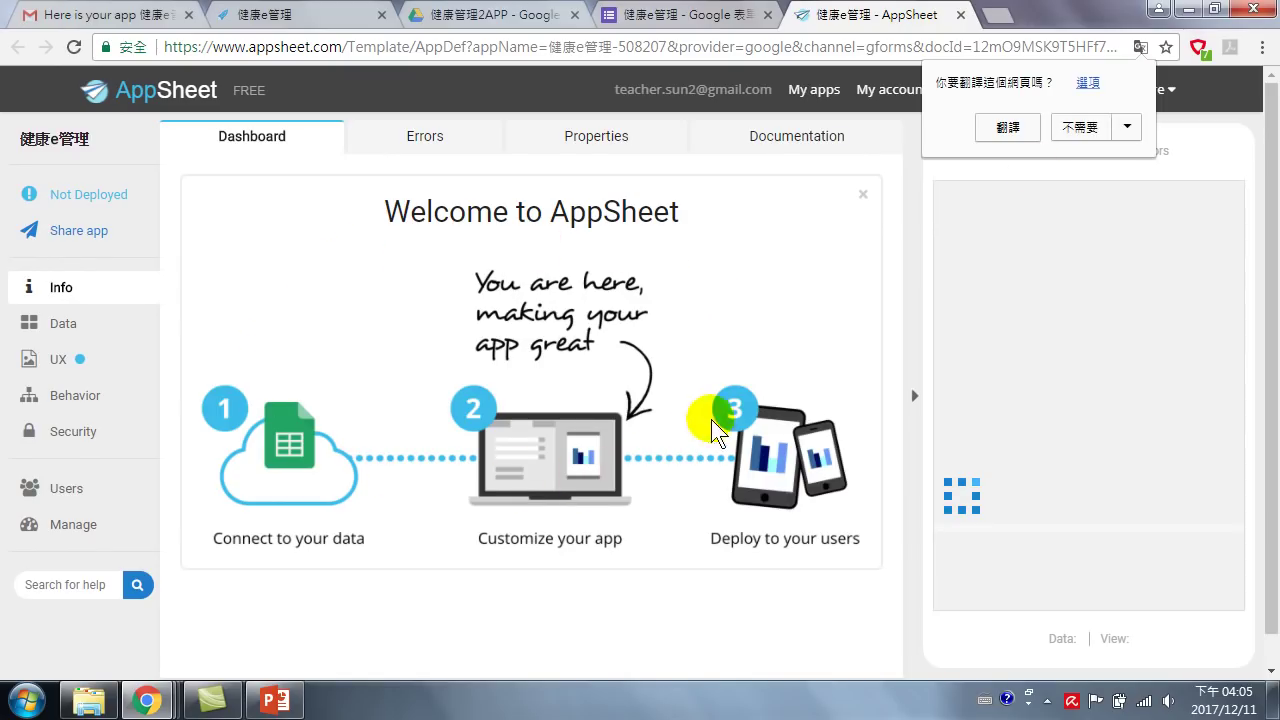
click(1077, 127)
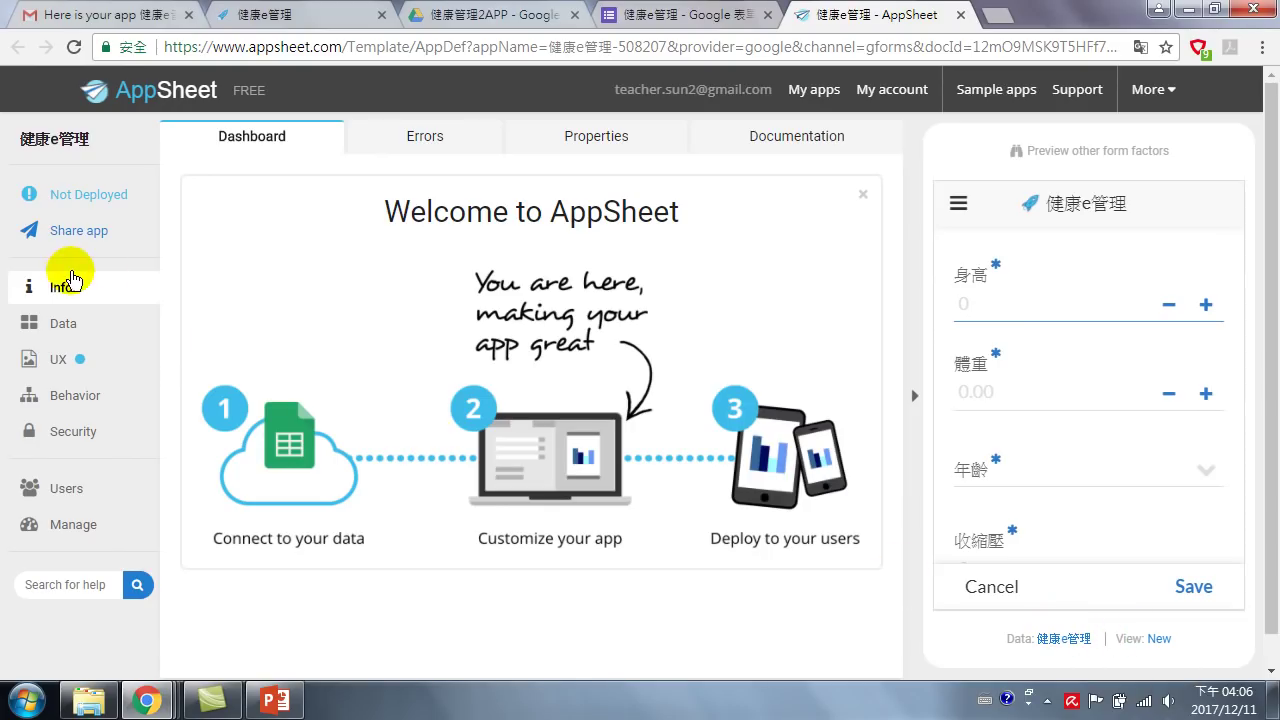
- Show the UX views in the AppSheet editor and compare them with the record list in the running app
click(60, 370)
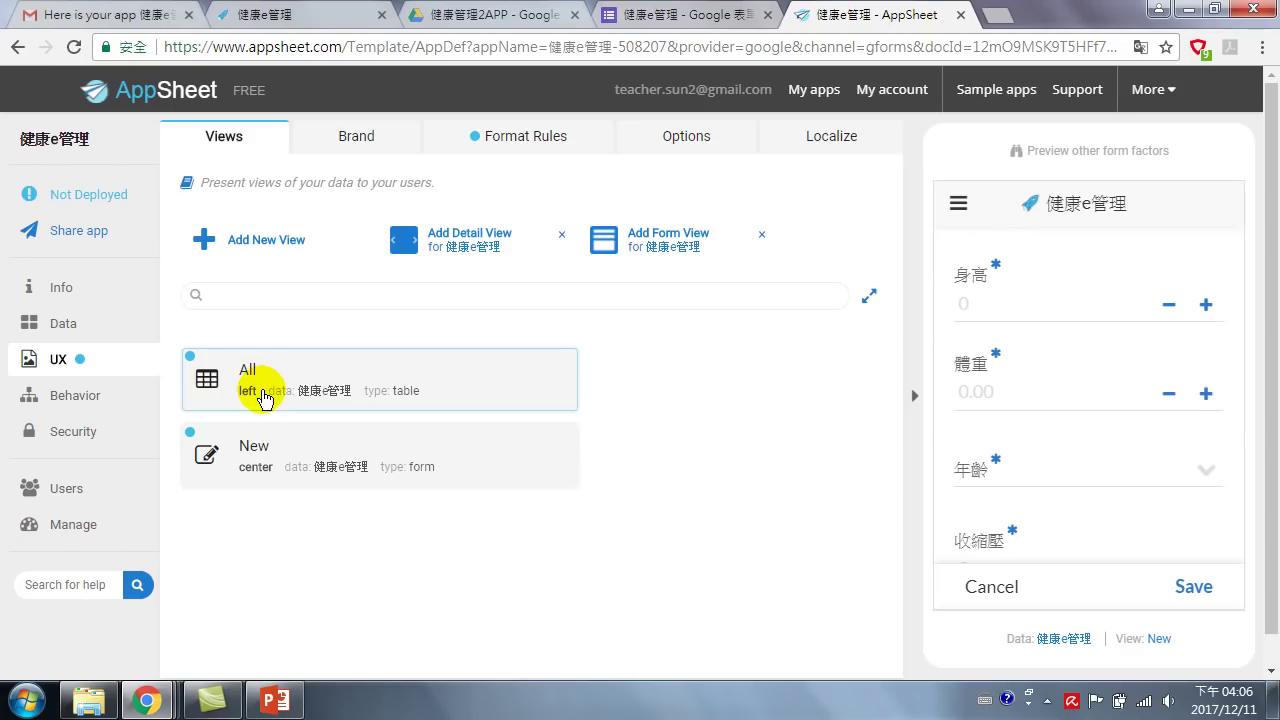
click(515, 18)
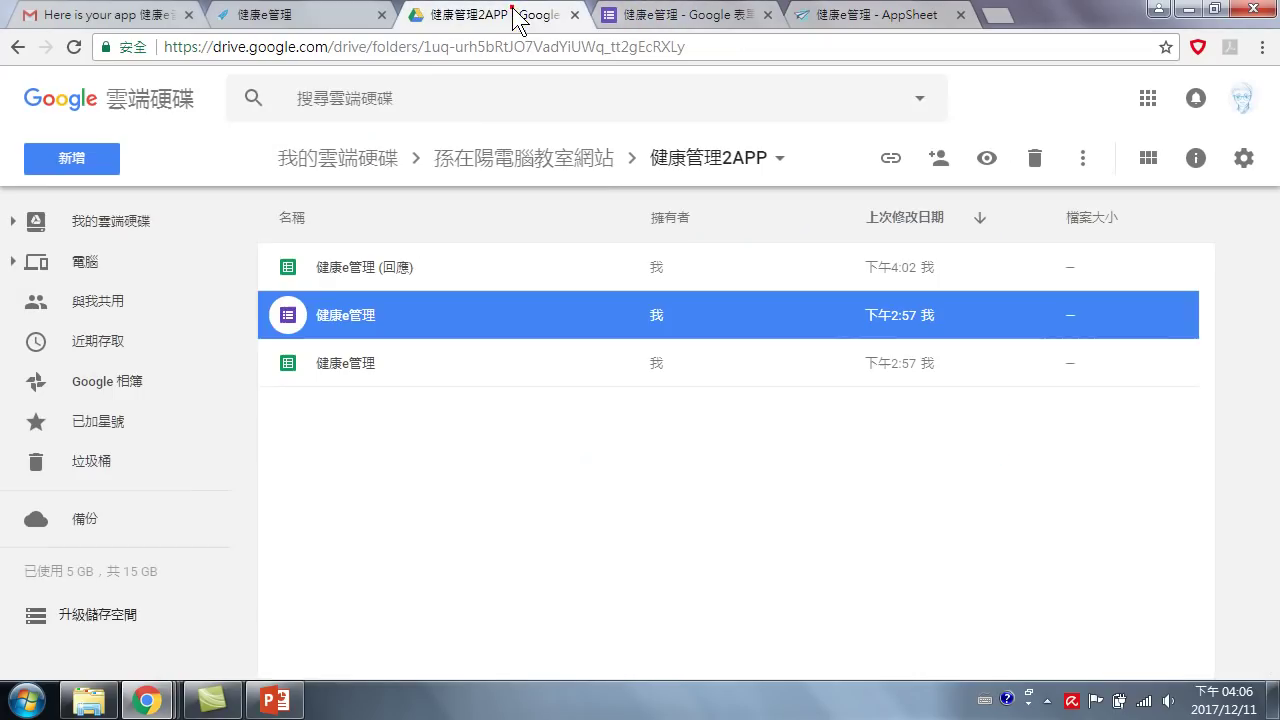
click(665, 20)
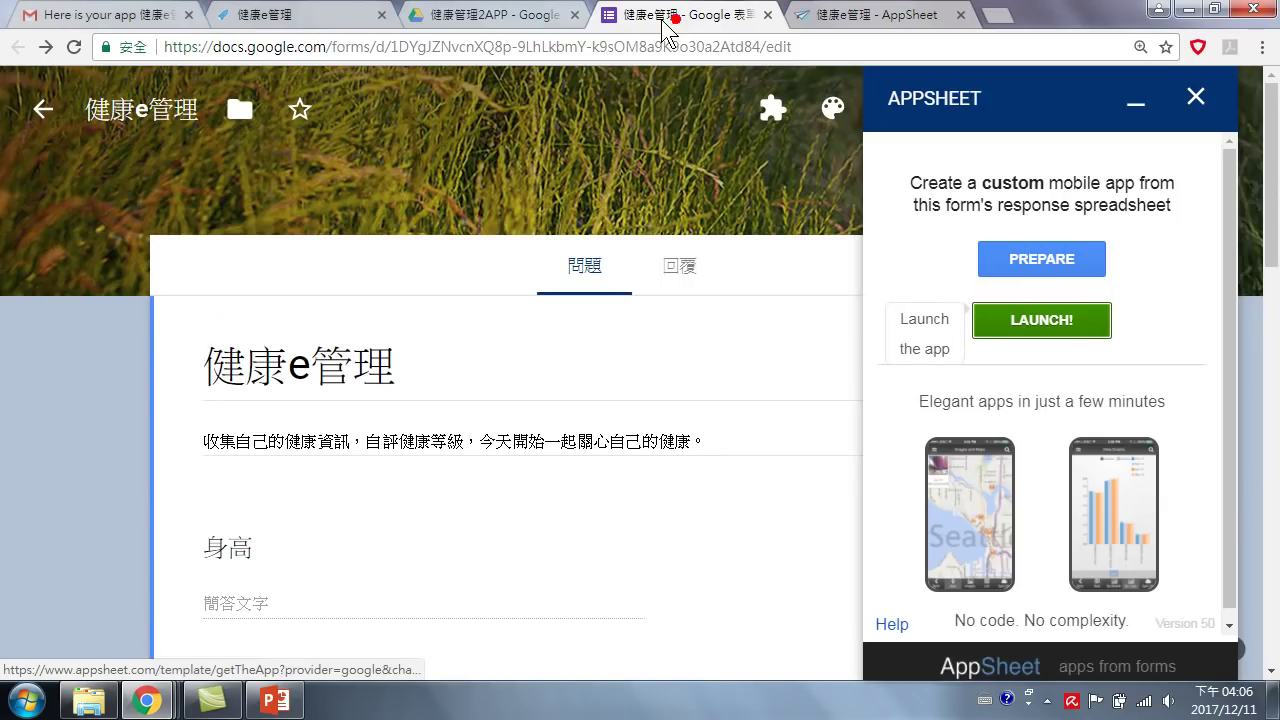
click(290, 16)
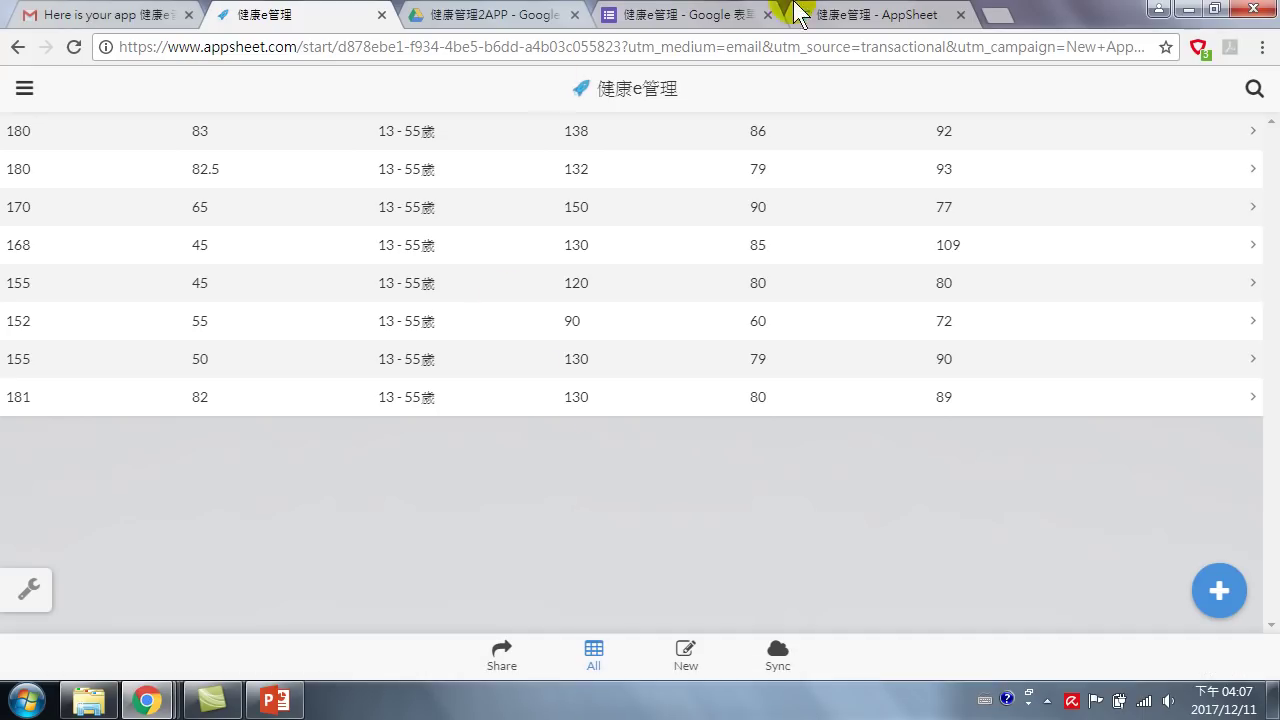
click(853, 22)
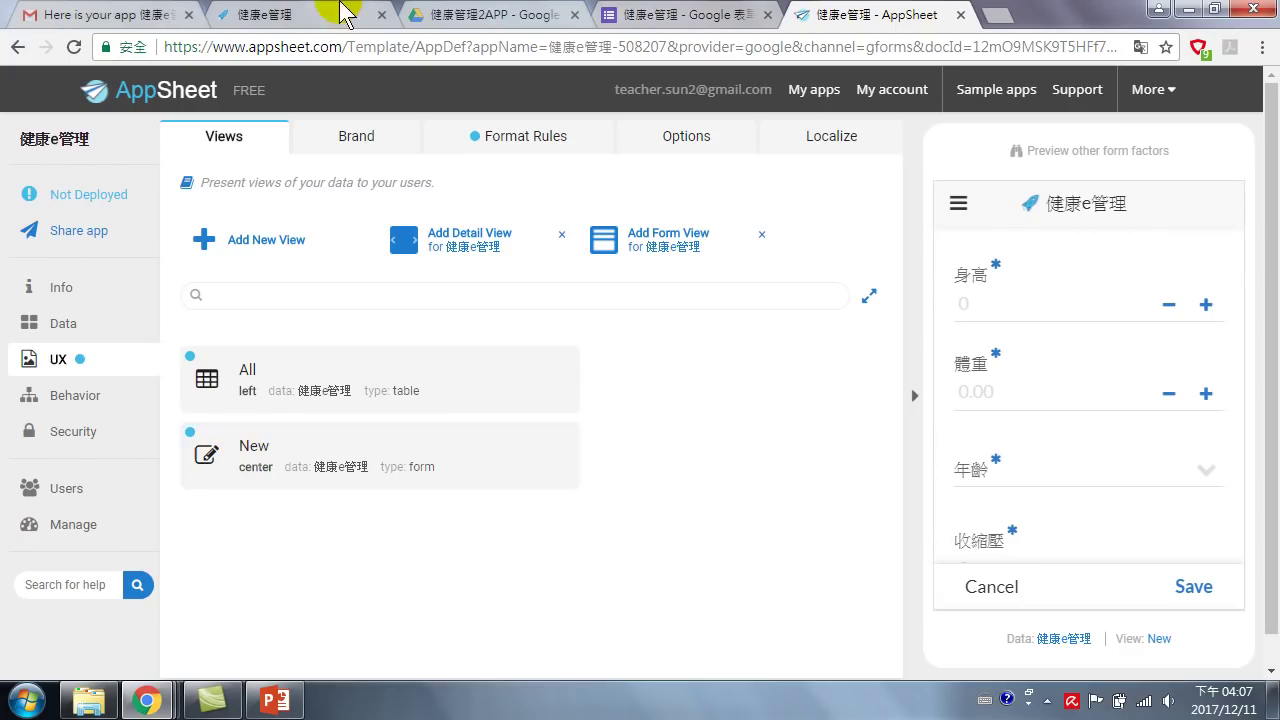
- Compare the running app with the editor's UX views, then duplicate the All view and save the app
click(310, 22)
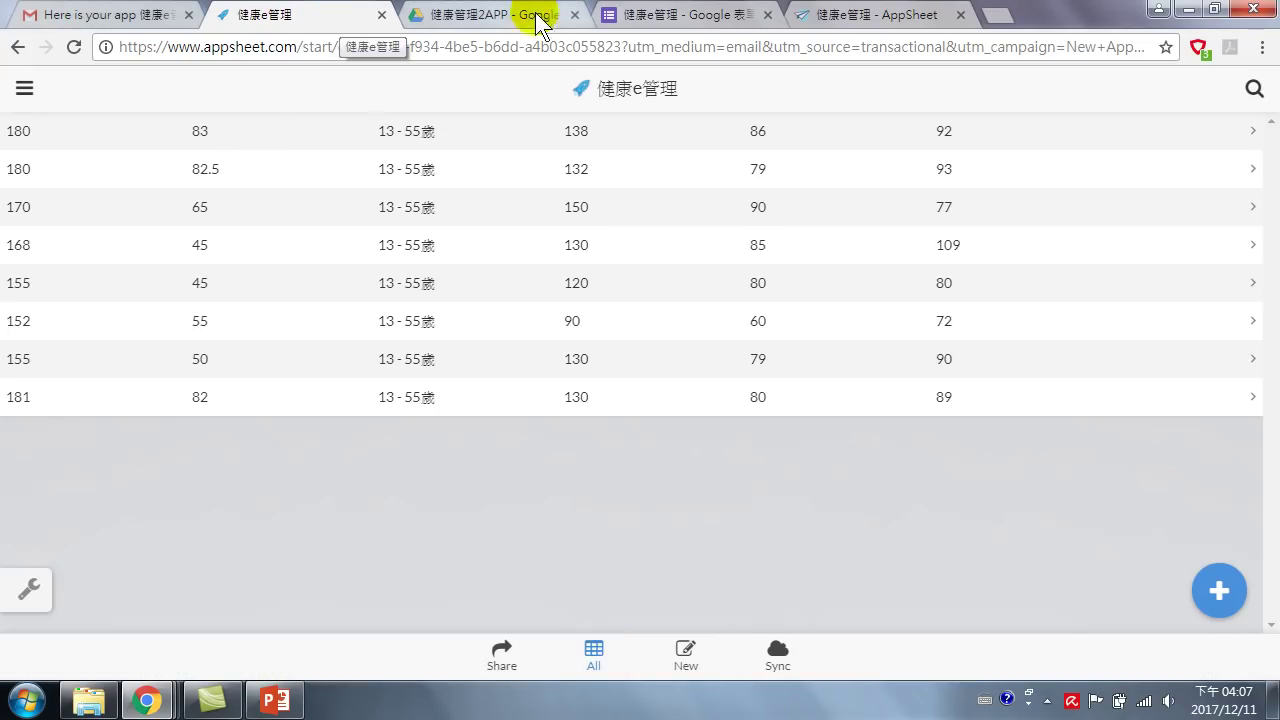
click(634, 16)
click(897, 14)
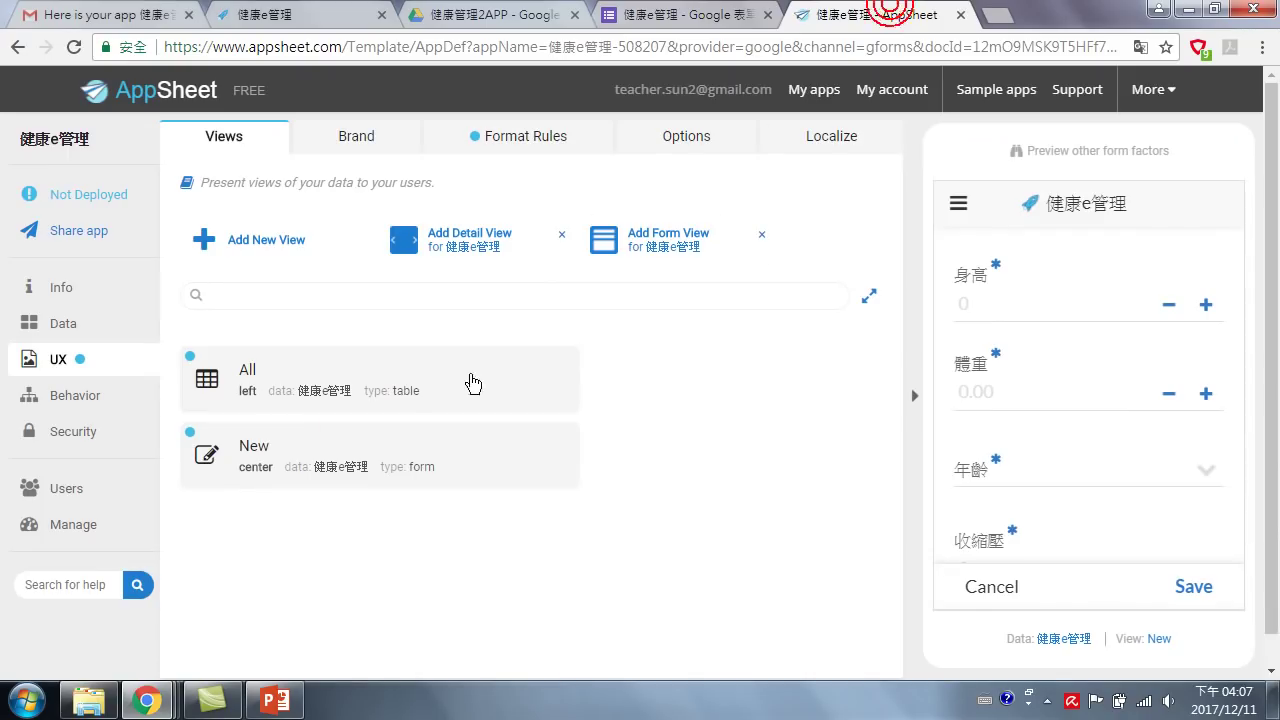
click(320, 378)
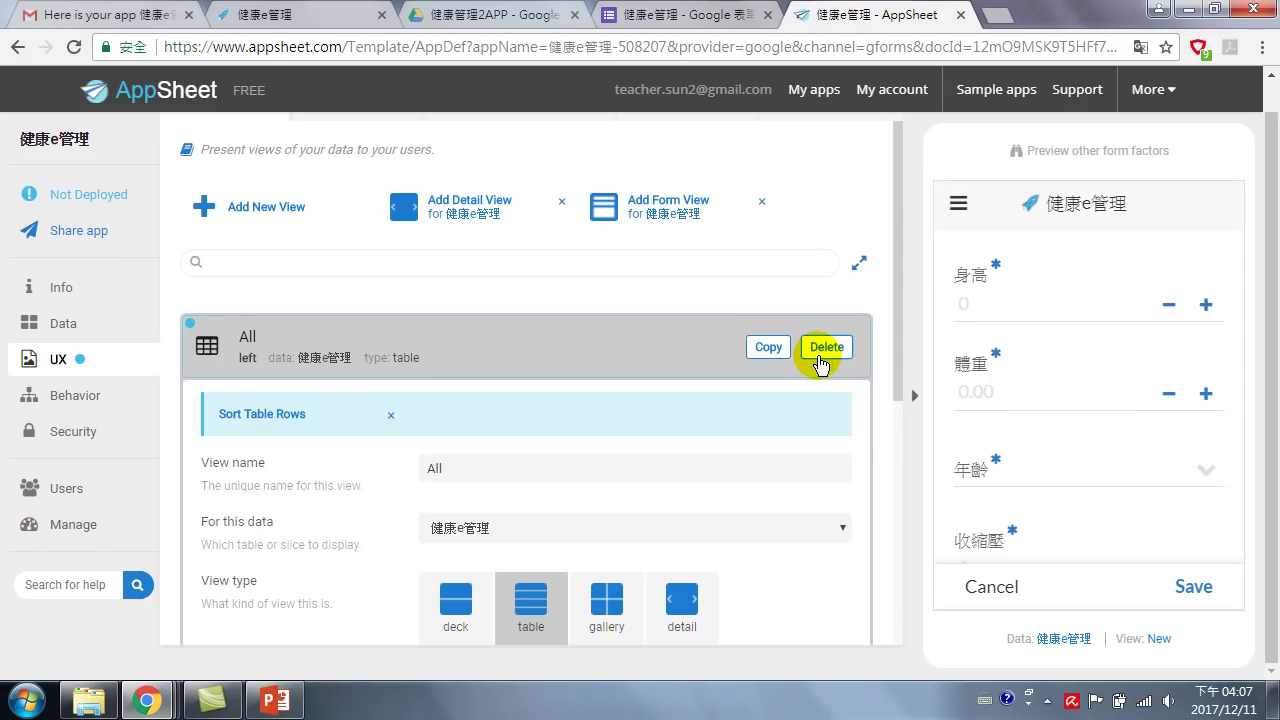
click(768, 347)
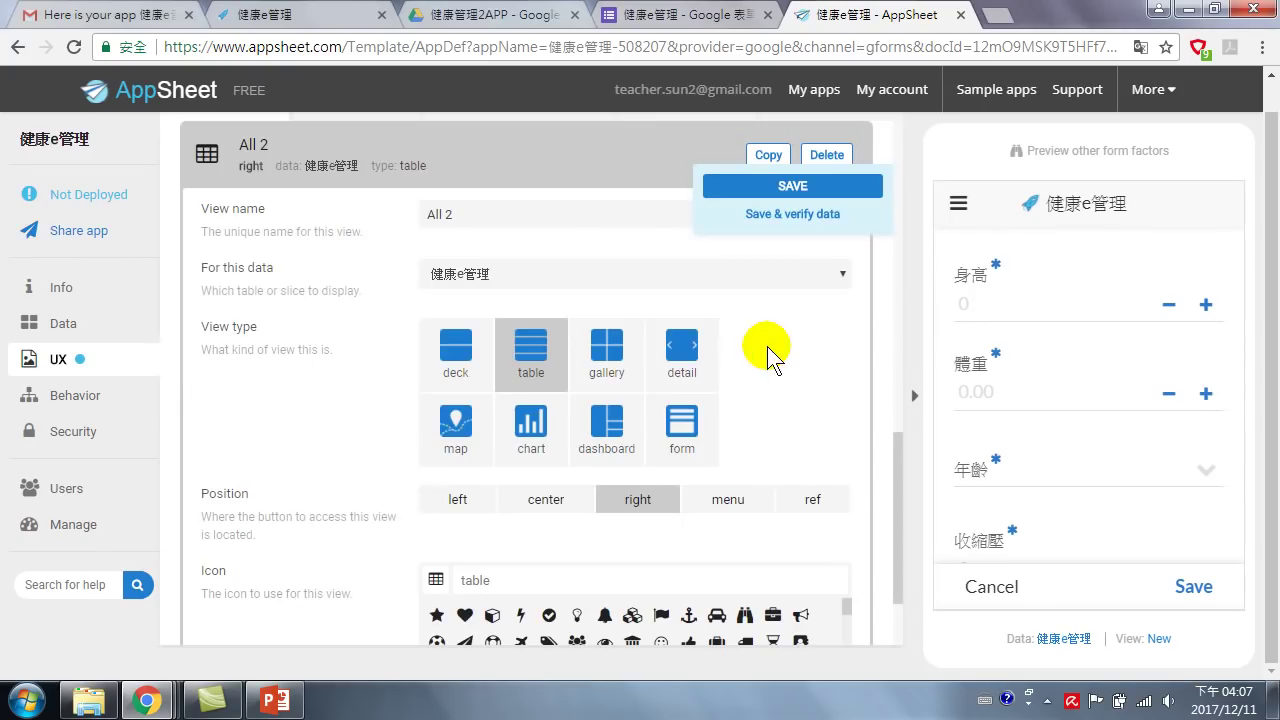
click(792, 186)
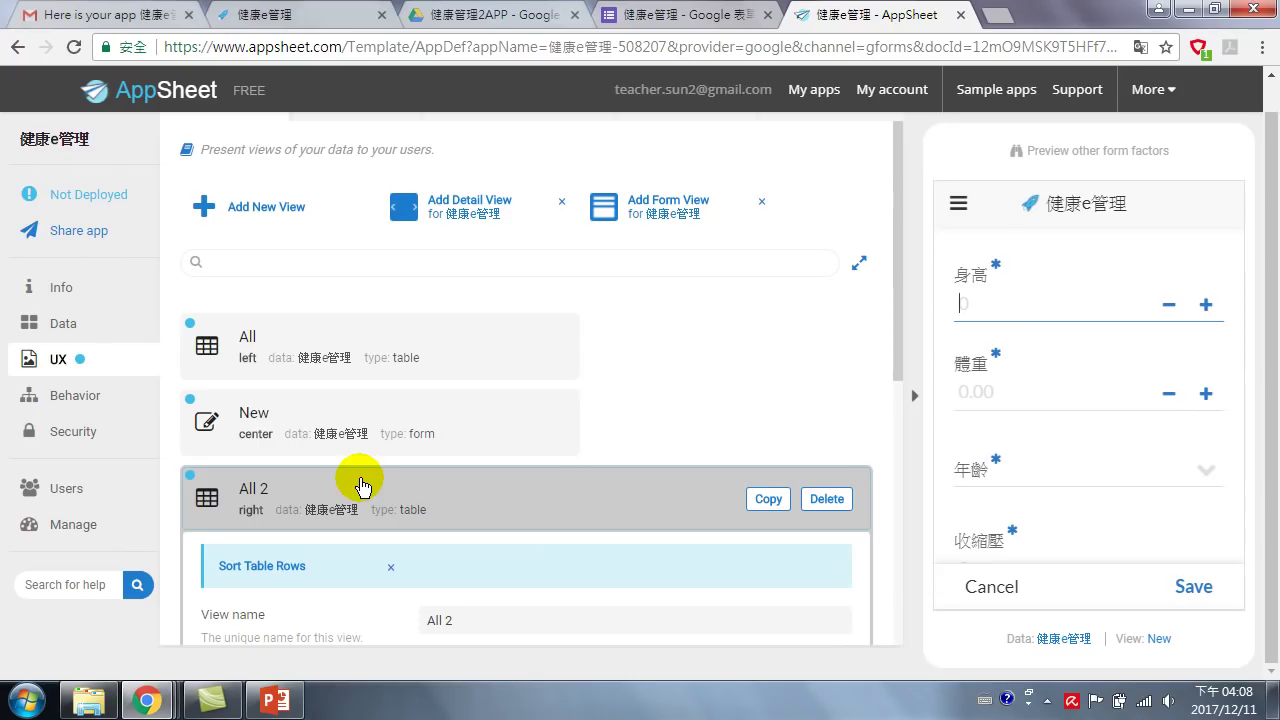
- Check the running app against the copied All 2 view's settings, then change that view's type to chart
click(290, 18)
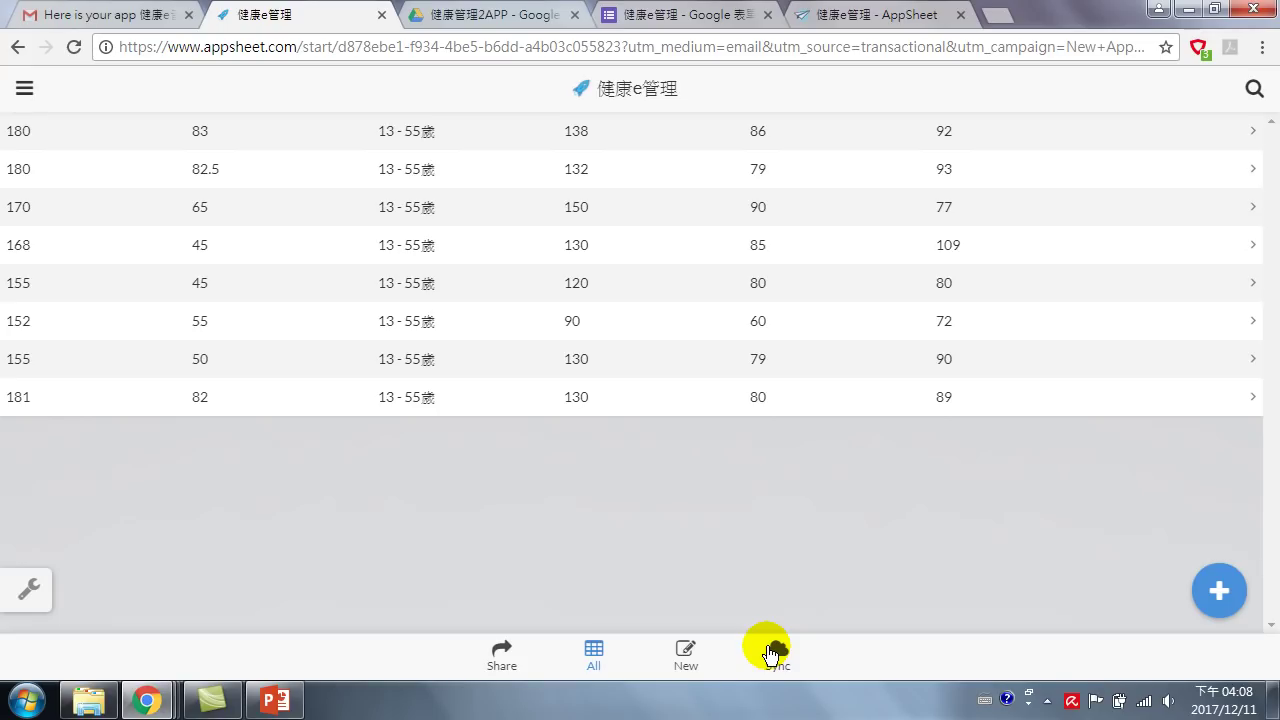
click(860, 15)
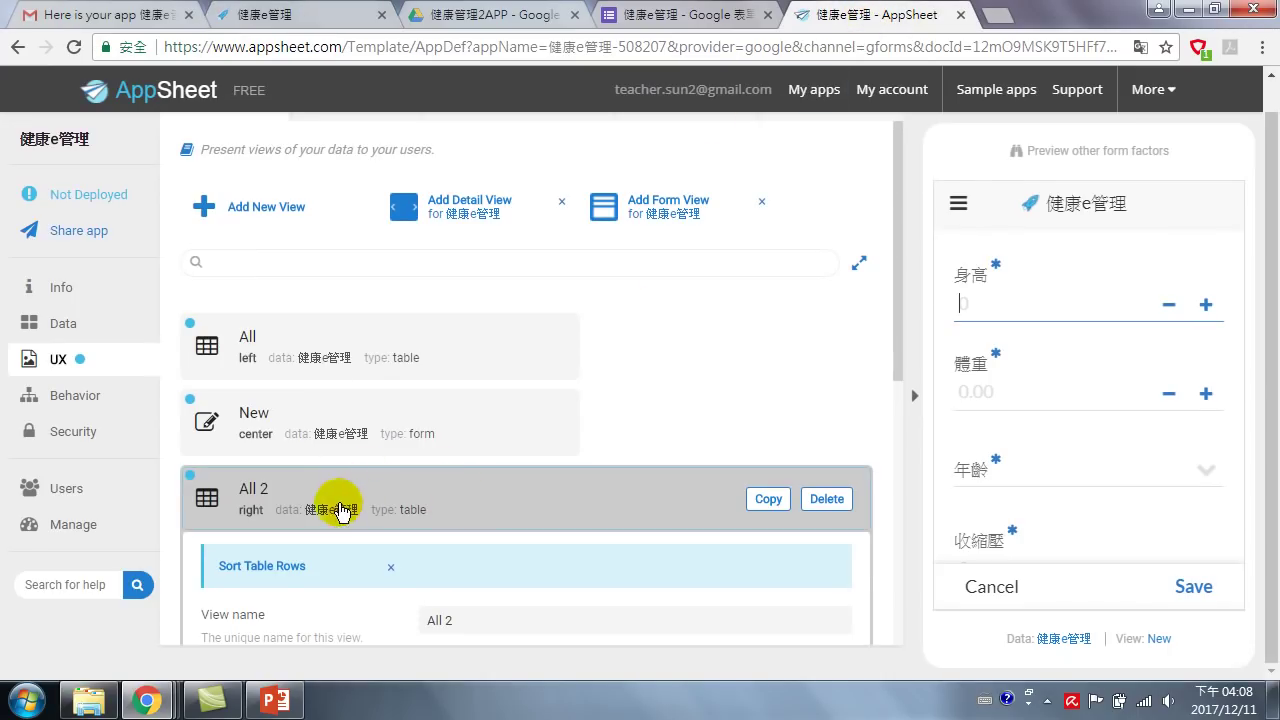
scroll(390, 490, down, 2)
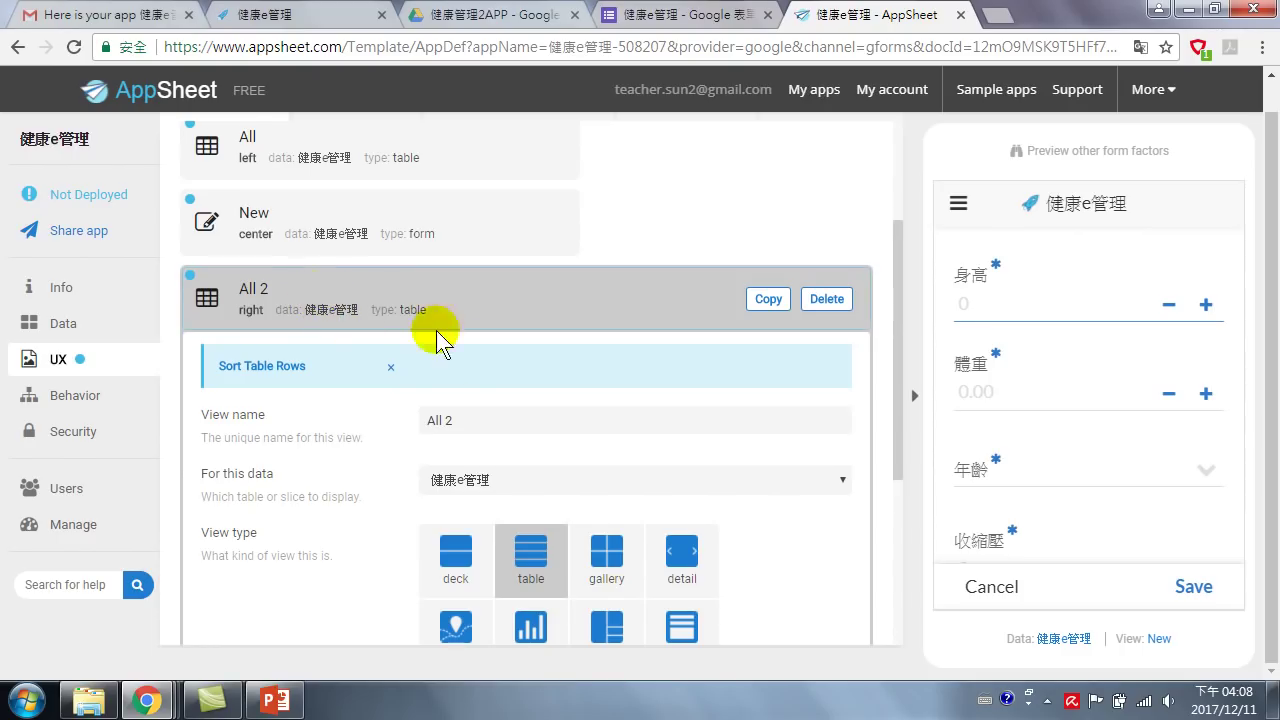
scroll(435, 337, down, 2)
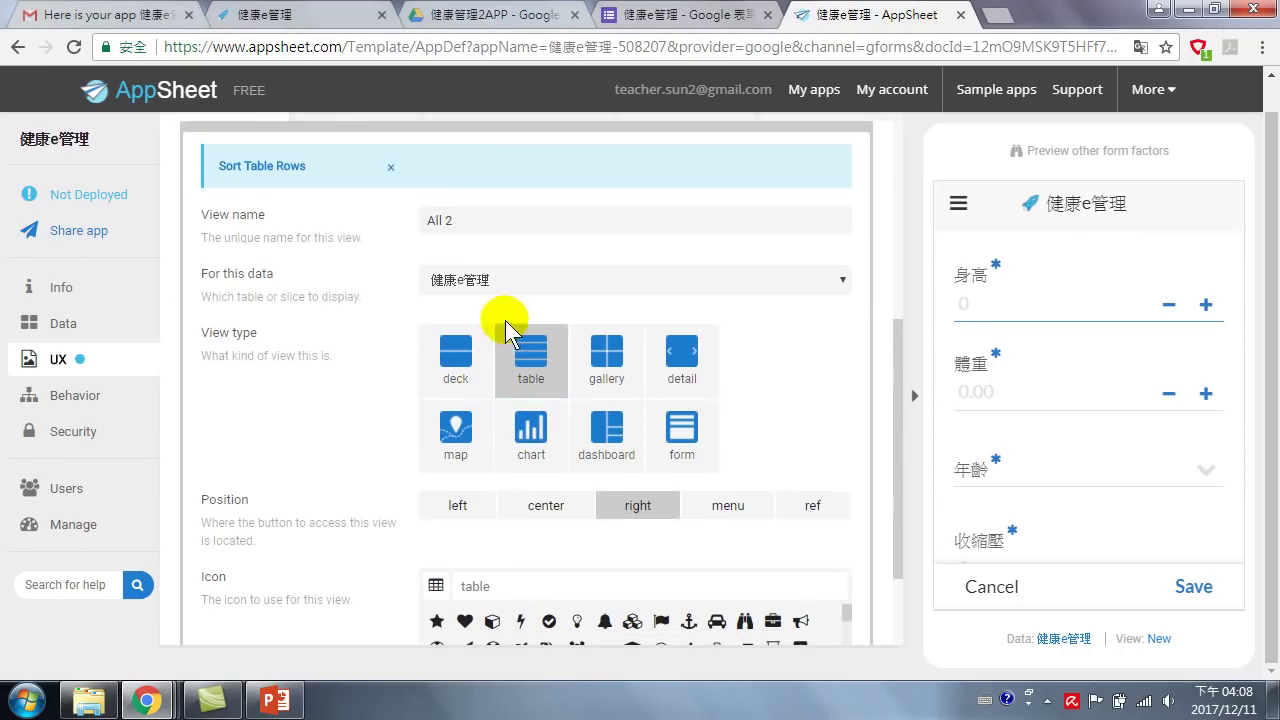
scroll(500, 329, up, 5)
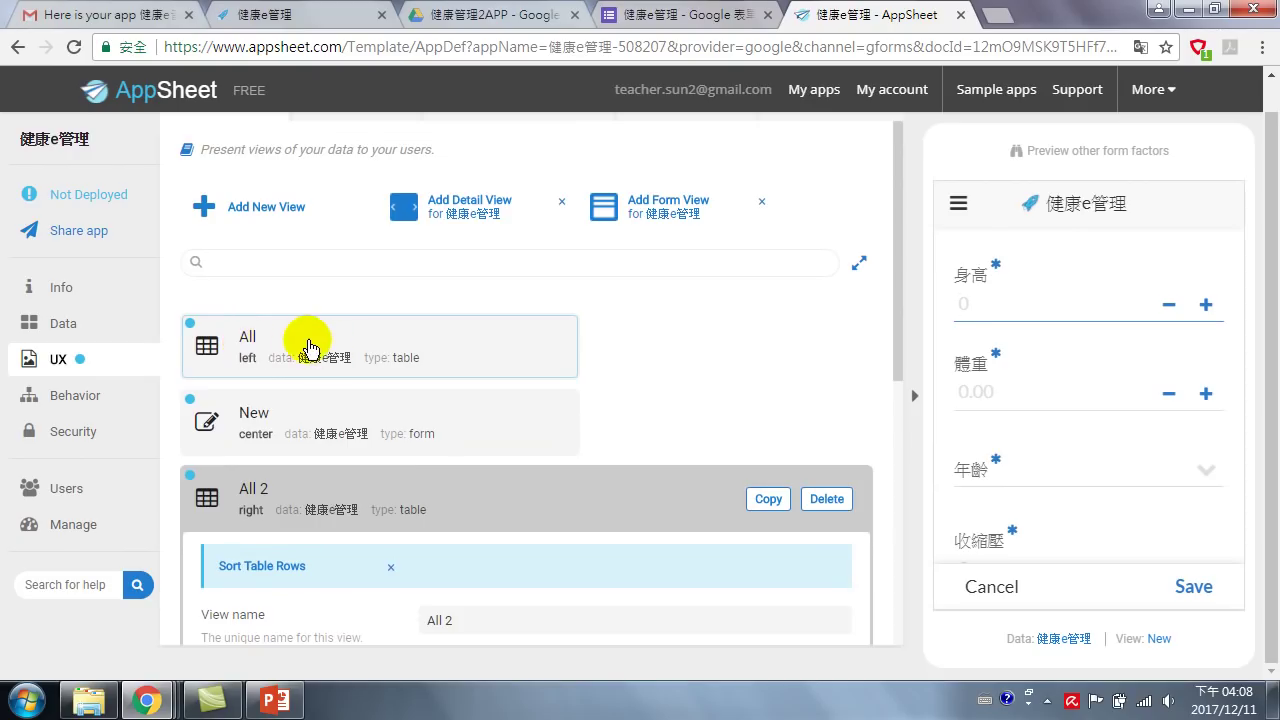
click(282, 342)
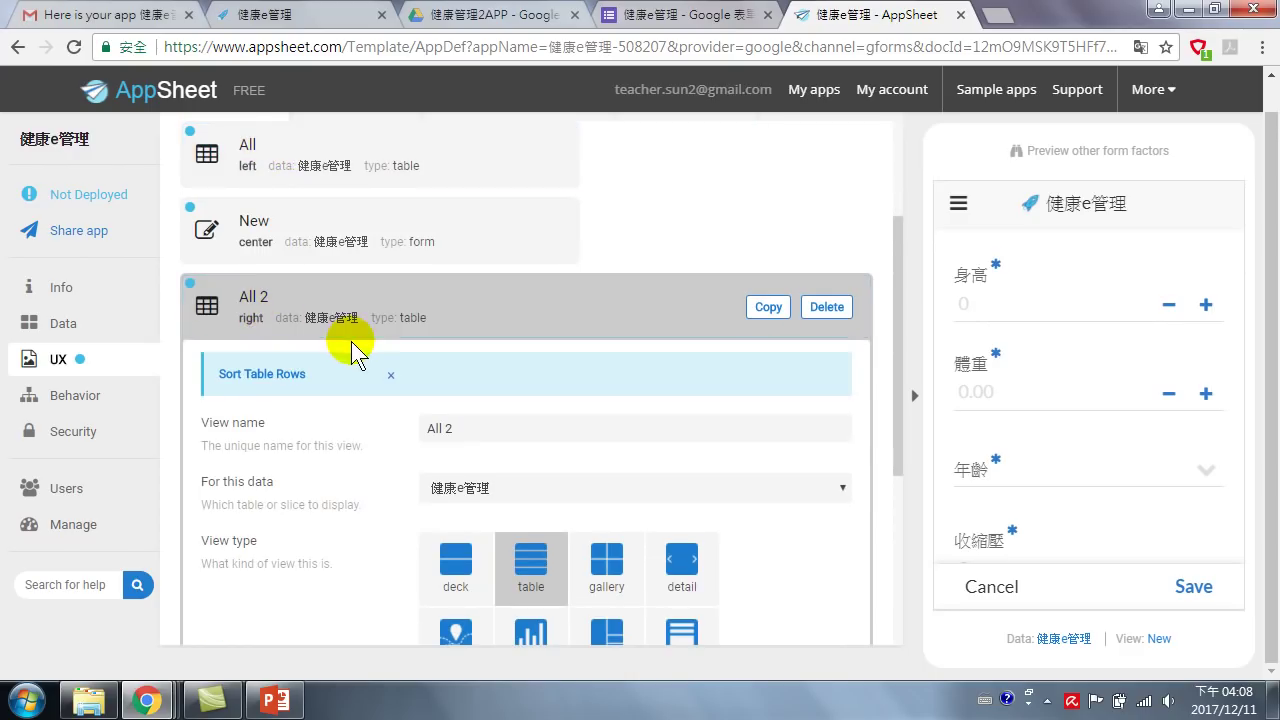
scroll(390, 338, down, 1)
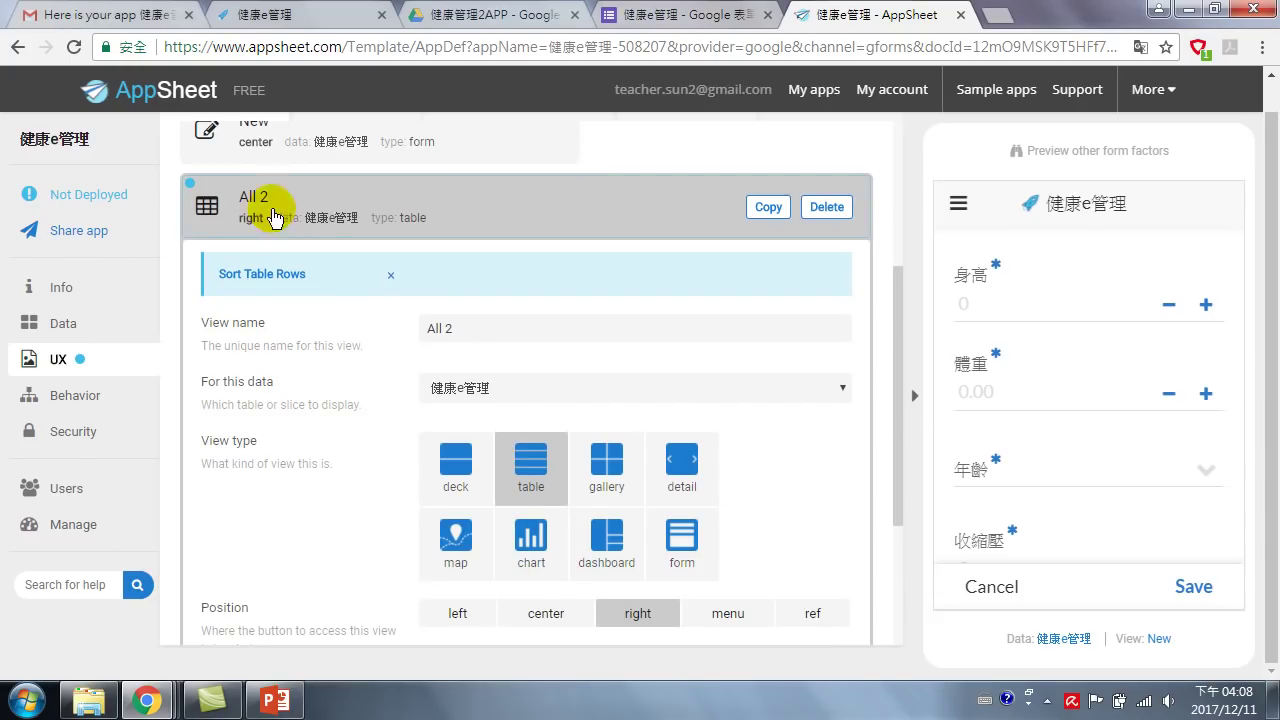
click(527, 555)
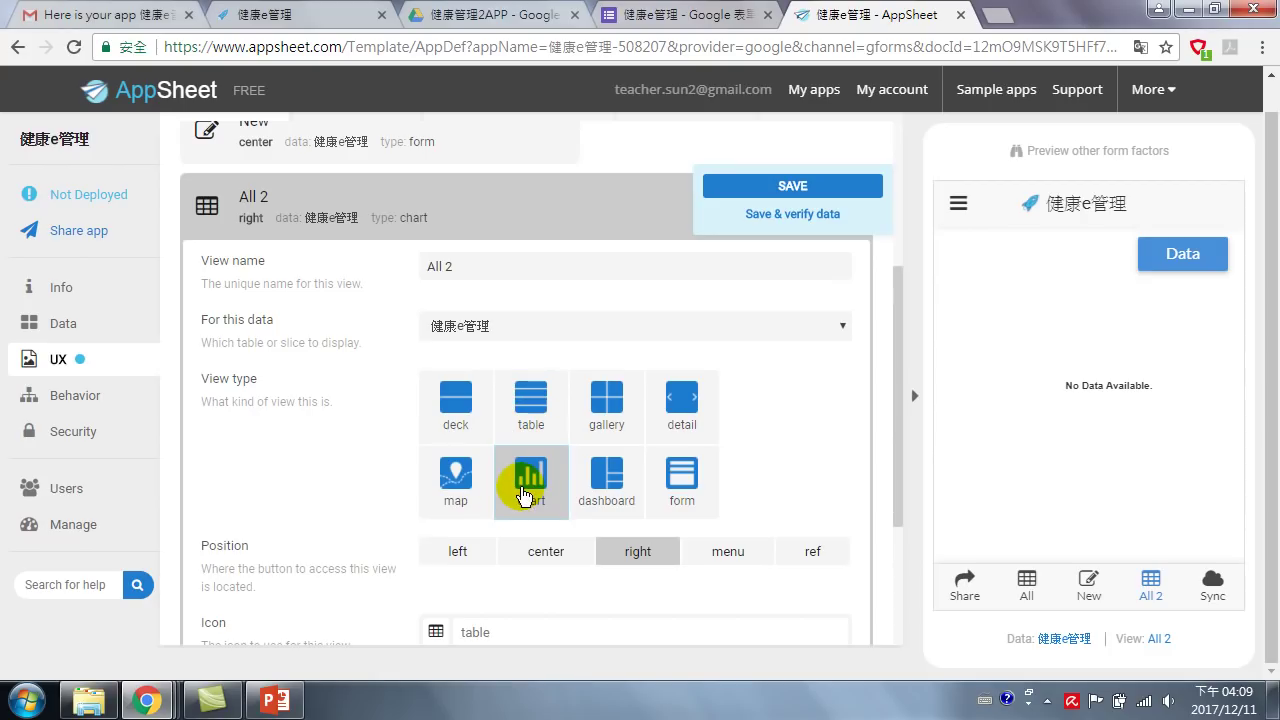
- Set the All 2 chart view's position to center and its icon to area-chart
scroll(531, 488, down, 2)
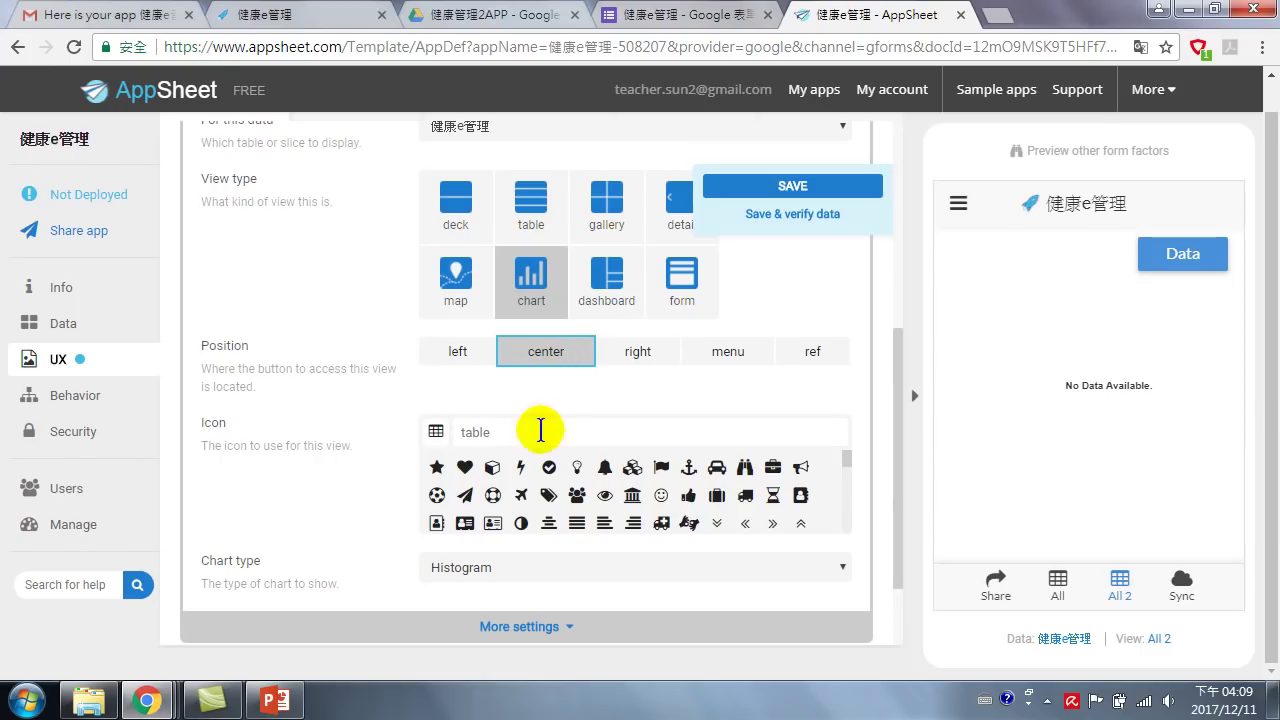
click(500, 472)
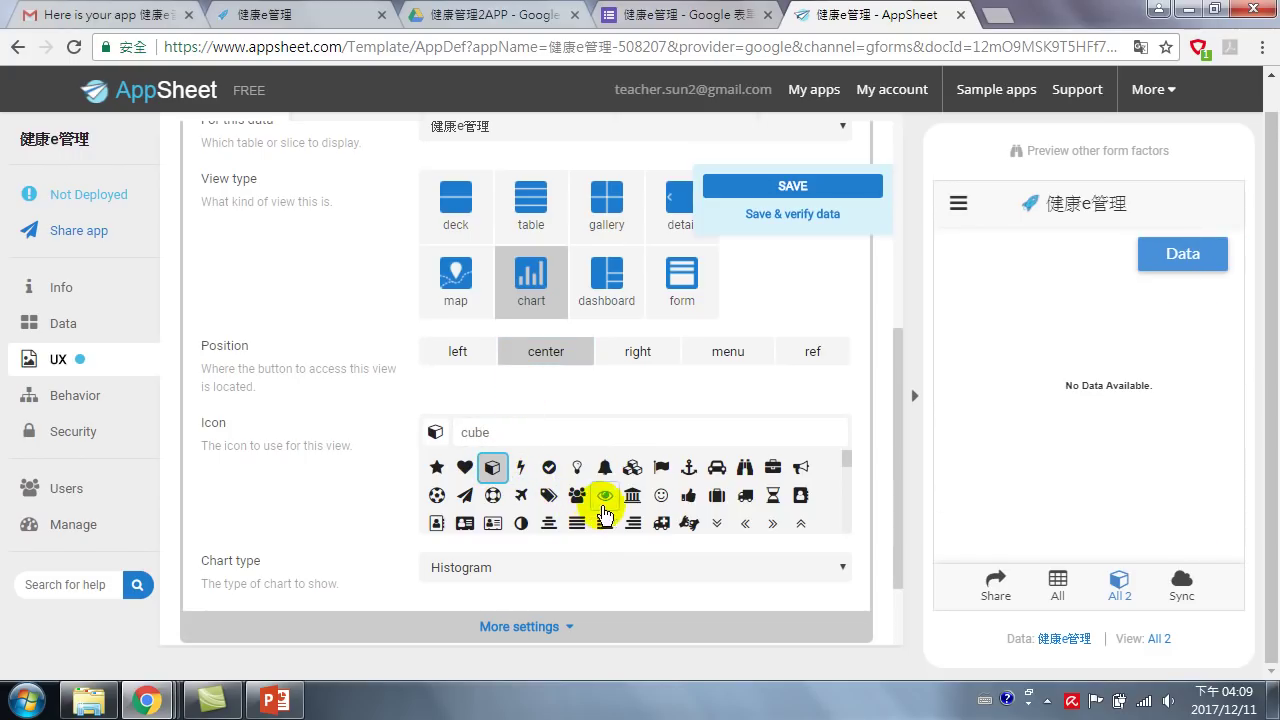
drag(851, 459, 613, 472)
click(577, 468)
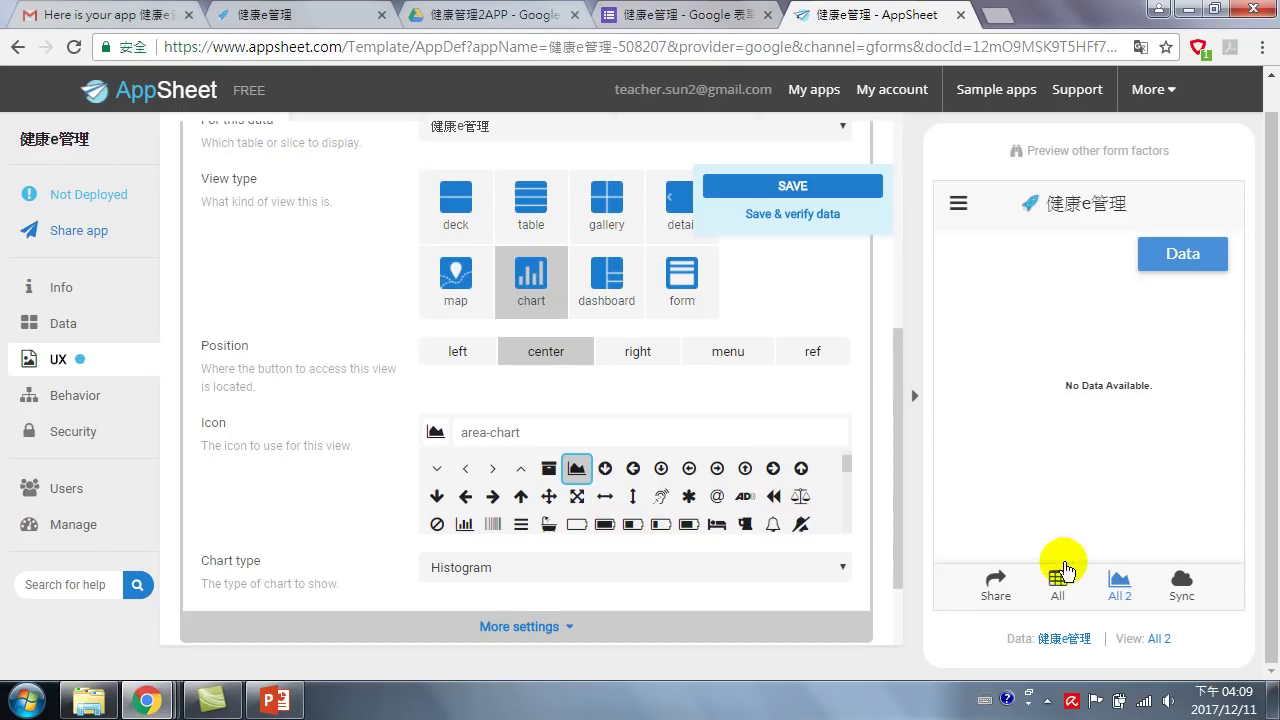
click(1118, 582)
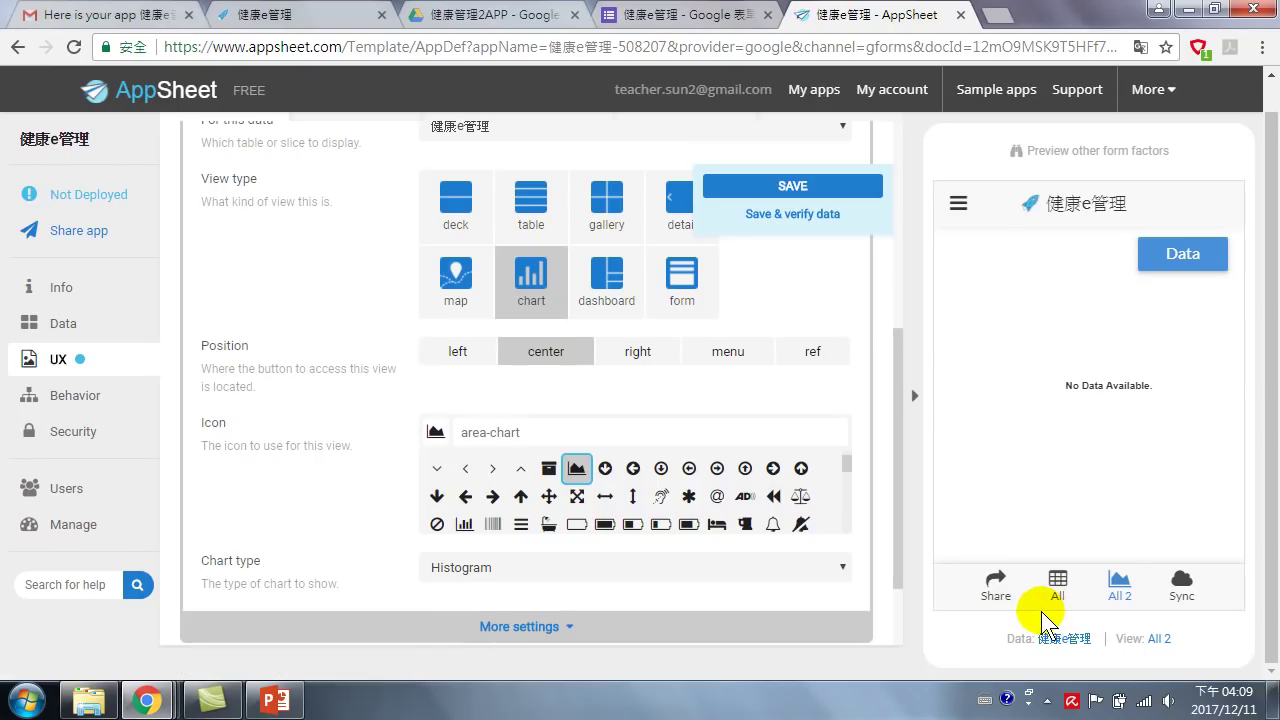
click(1119, 585)
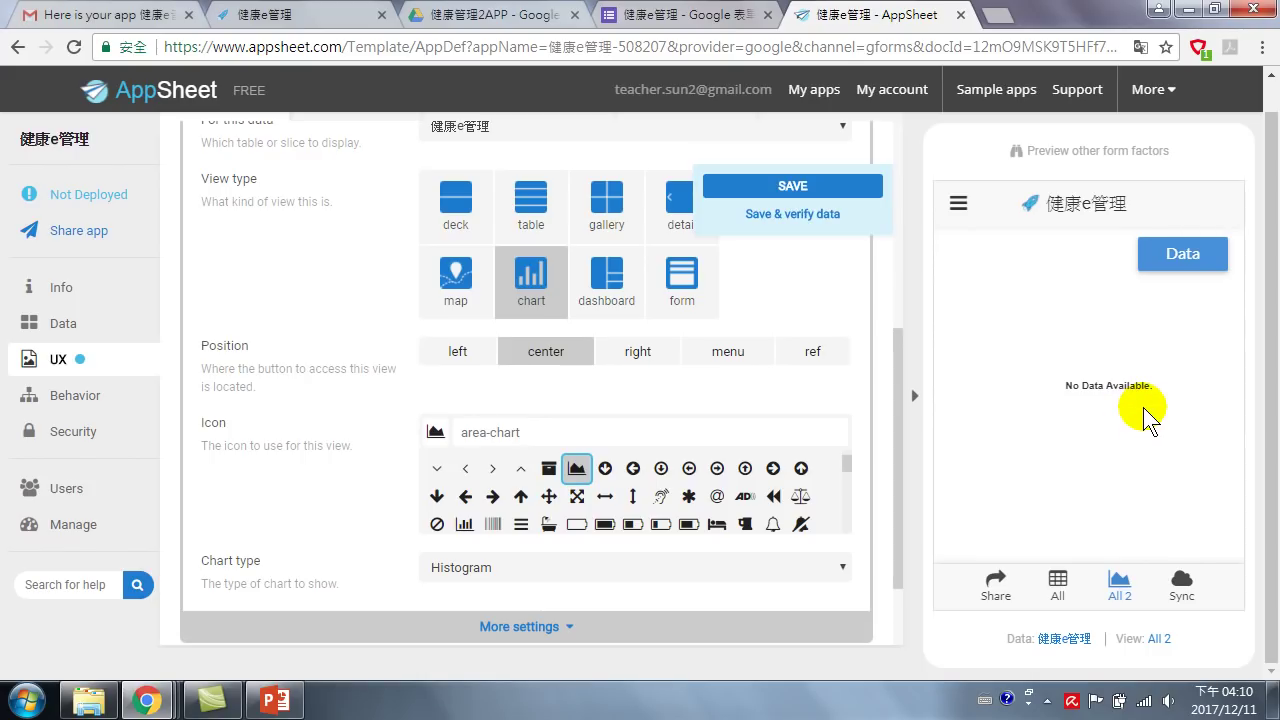
- Expand the All 2 view's additional settings and add 身高 as the histogram's chart column
scroll(600, 465, down, 3)
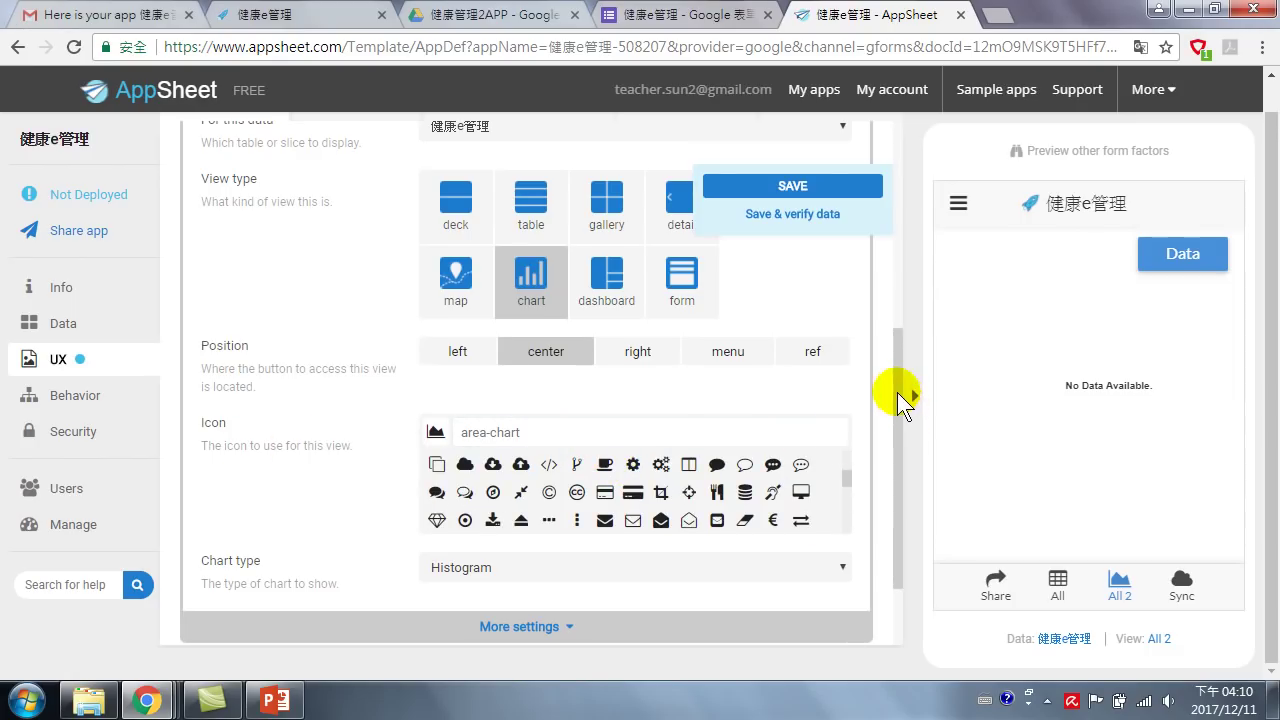
scroll(897, 410, down, 2)
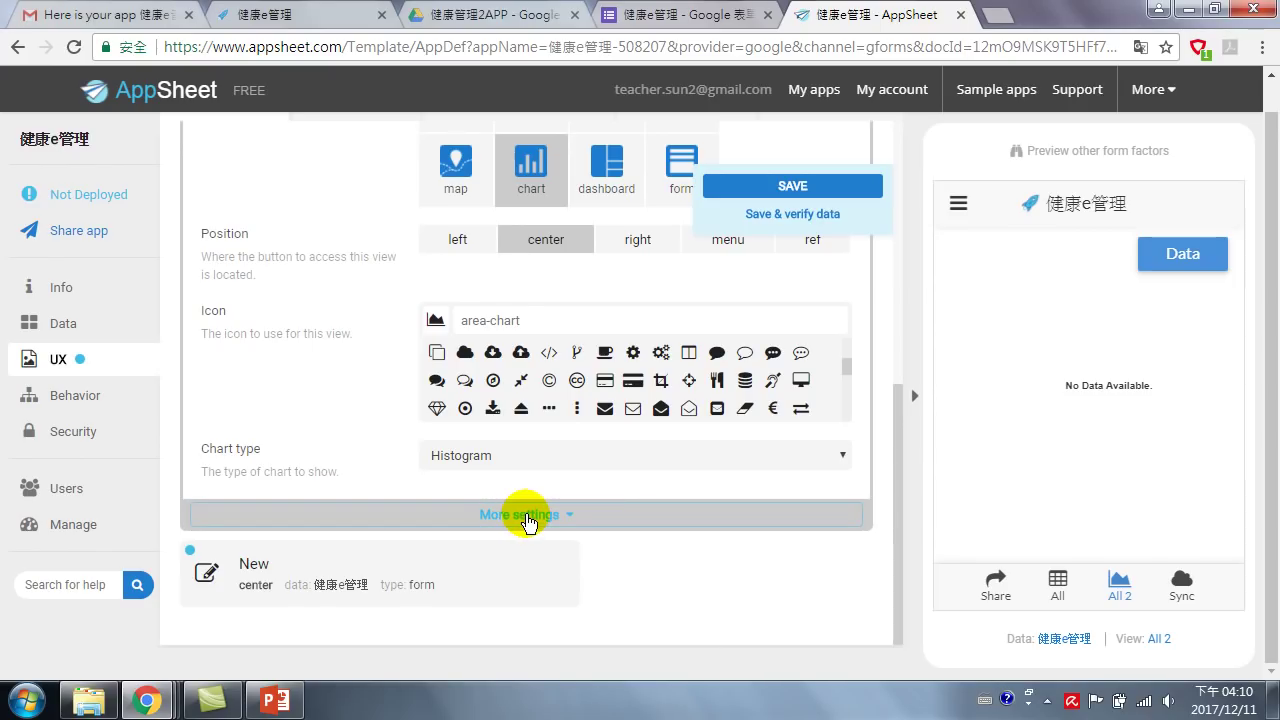
click(528, 518)
scroll(531, 514, down, 2)
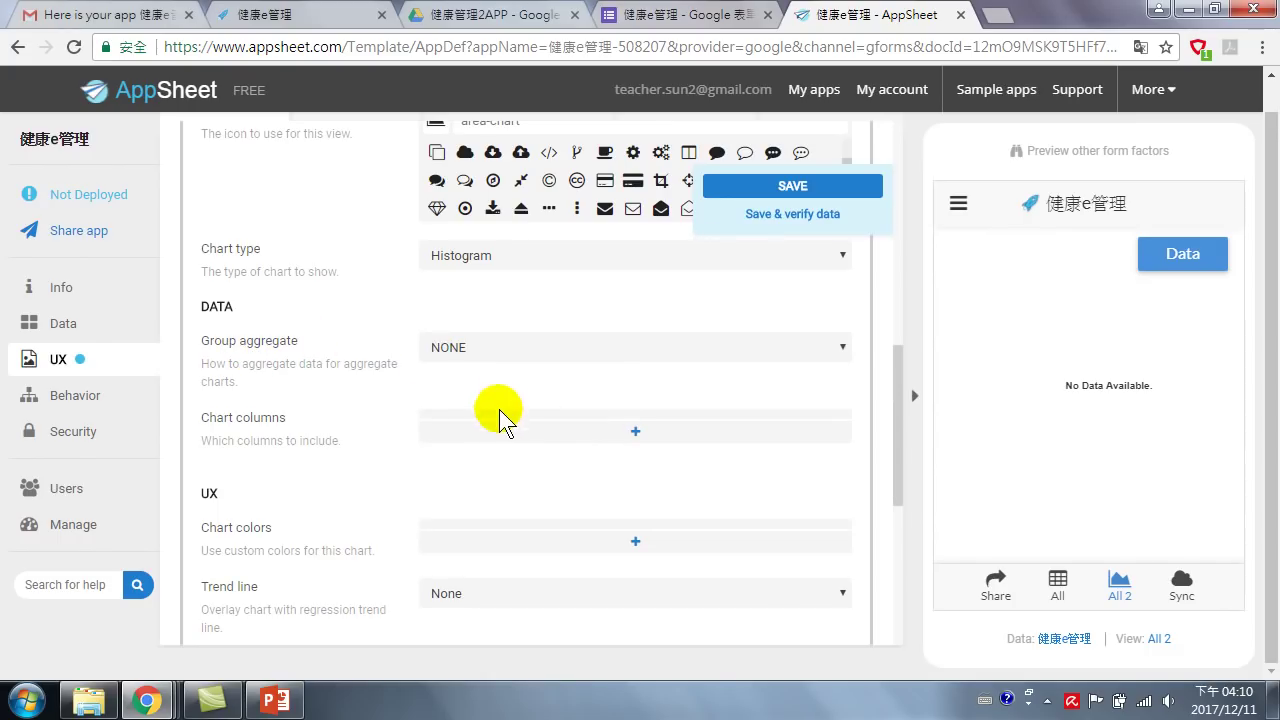
click(598, 432)
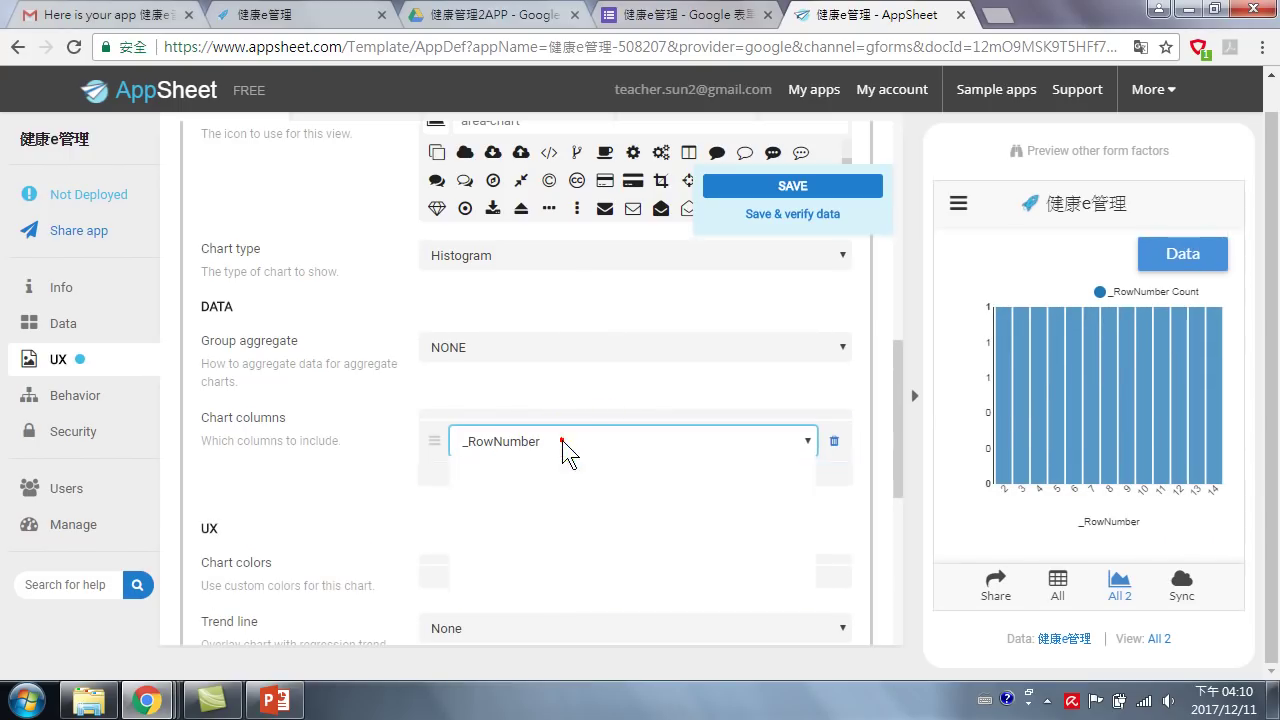
click(563, 441)
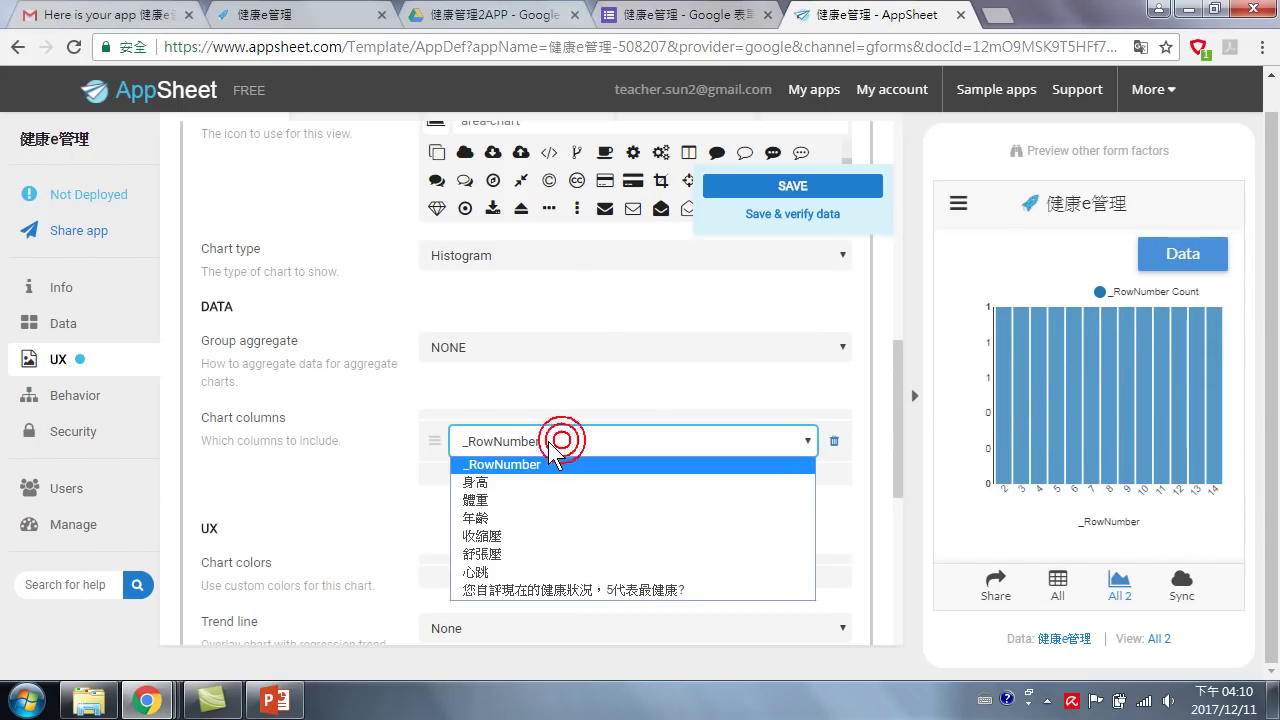
click(494, 485)
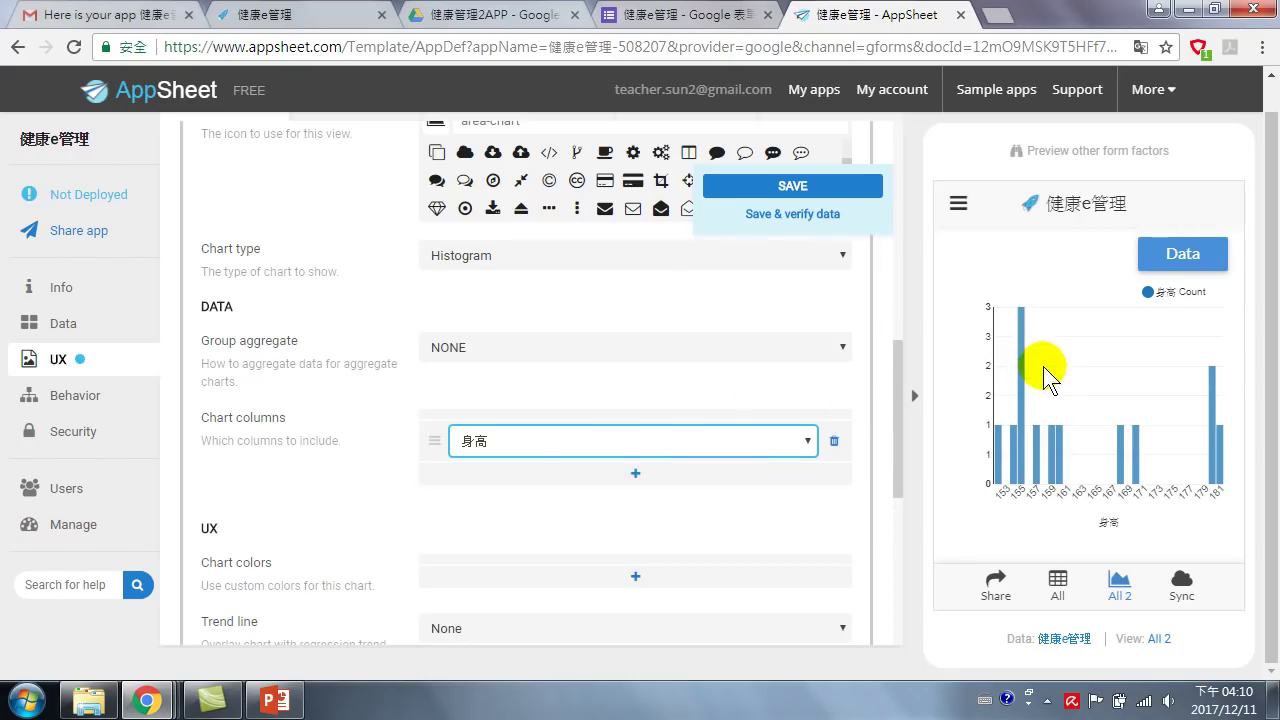
- Add 體重 as a second chart column and inspect the histogram bars in the preview
mouse_move(1021, 364)
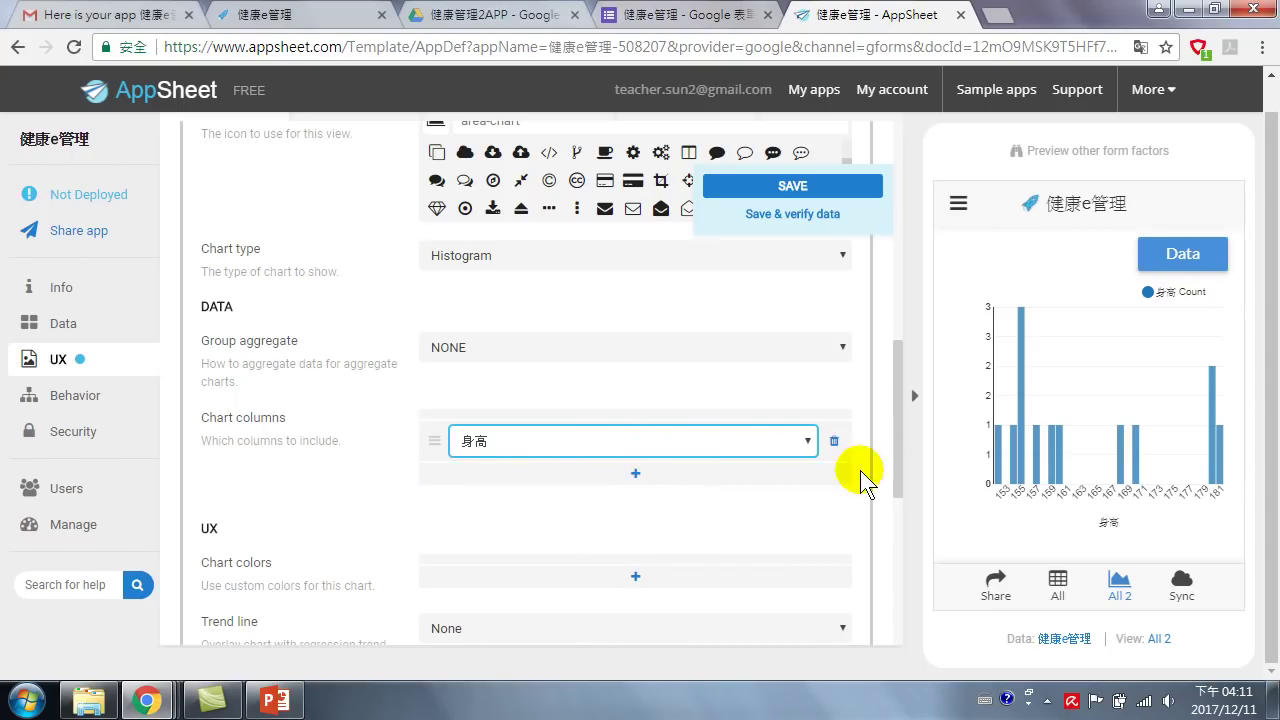
click(700, 438)
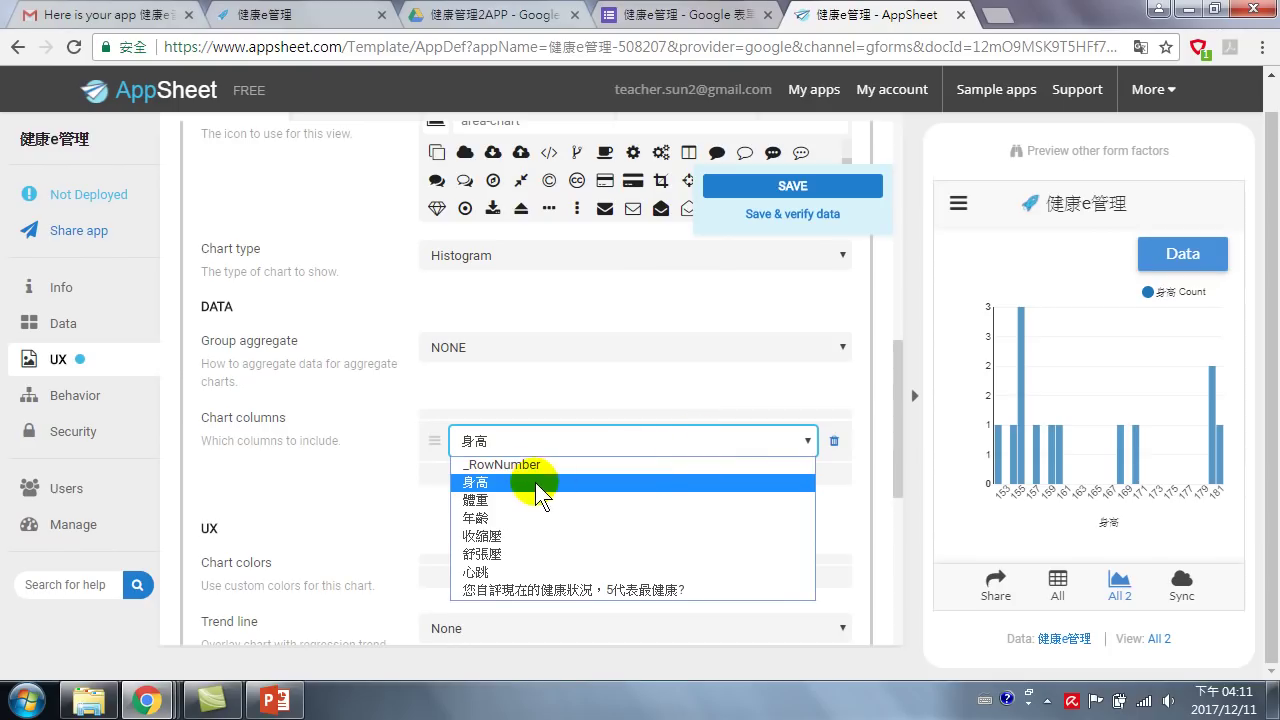
click(373, 487)
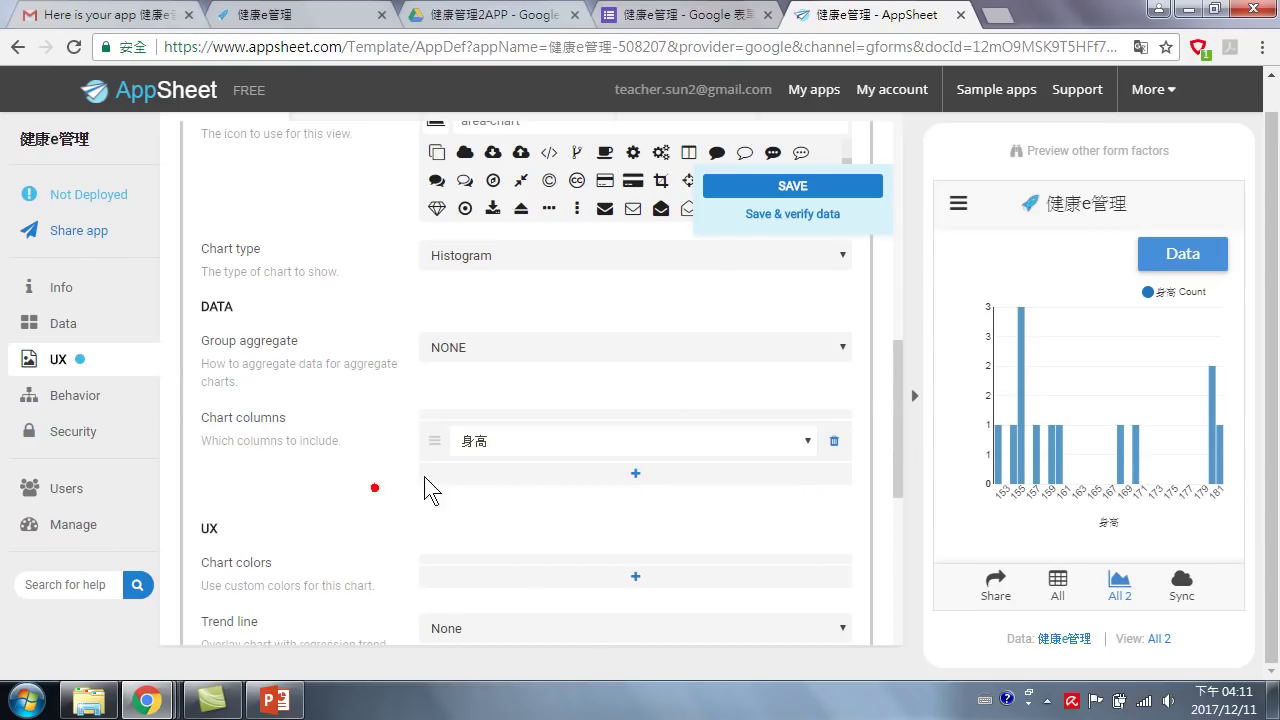
click(634, 470)
click(521, 480)
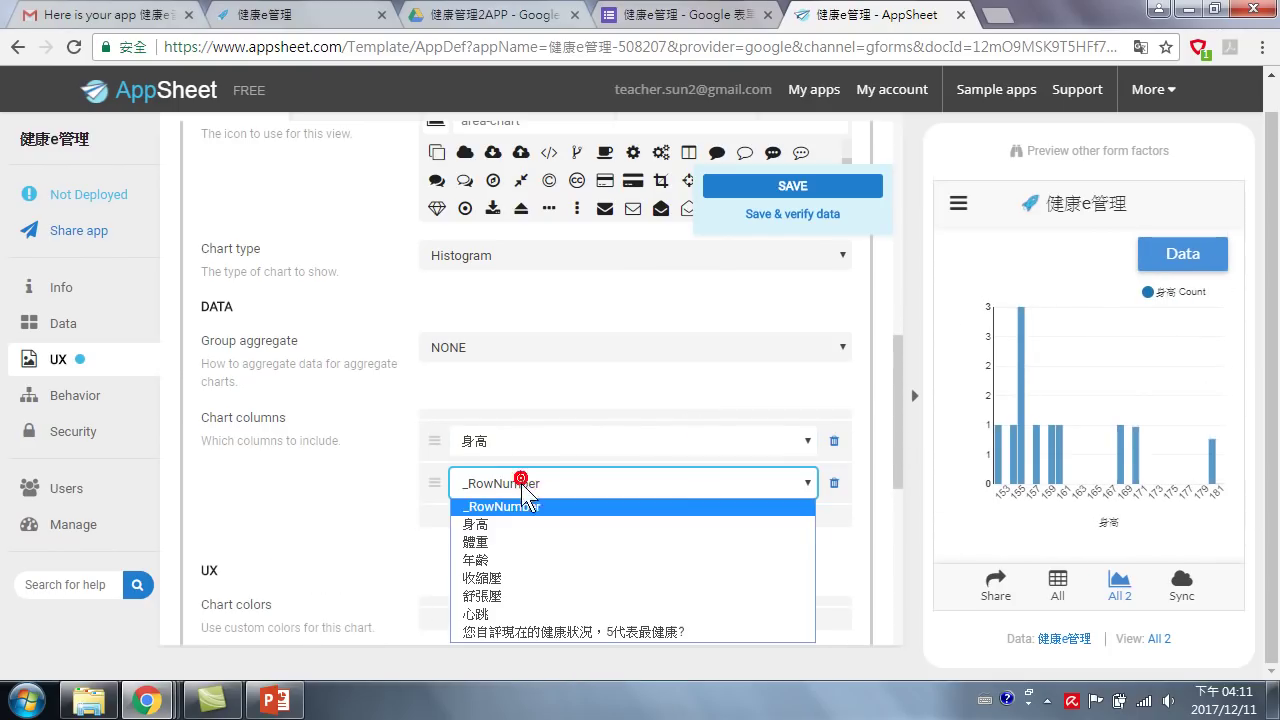
click(488, 545)
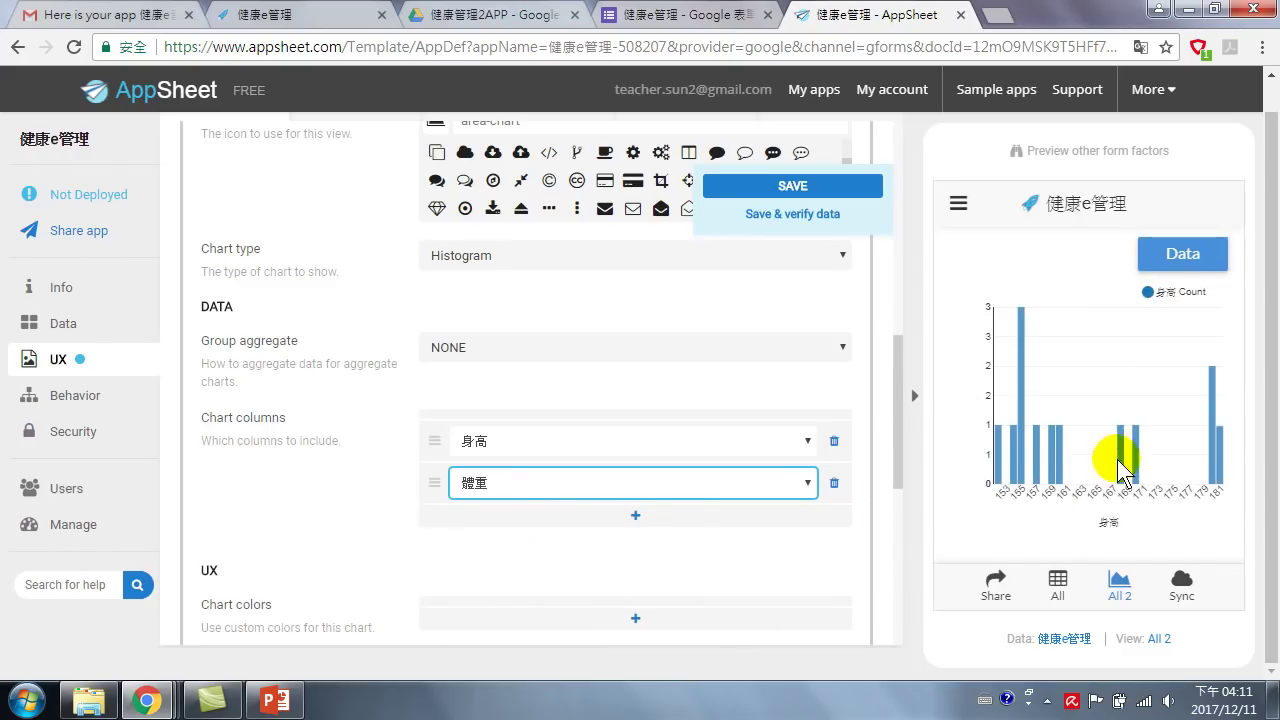
mouse_move(1124, 452)
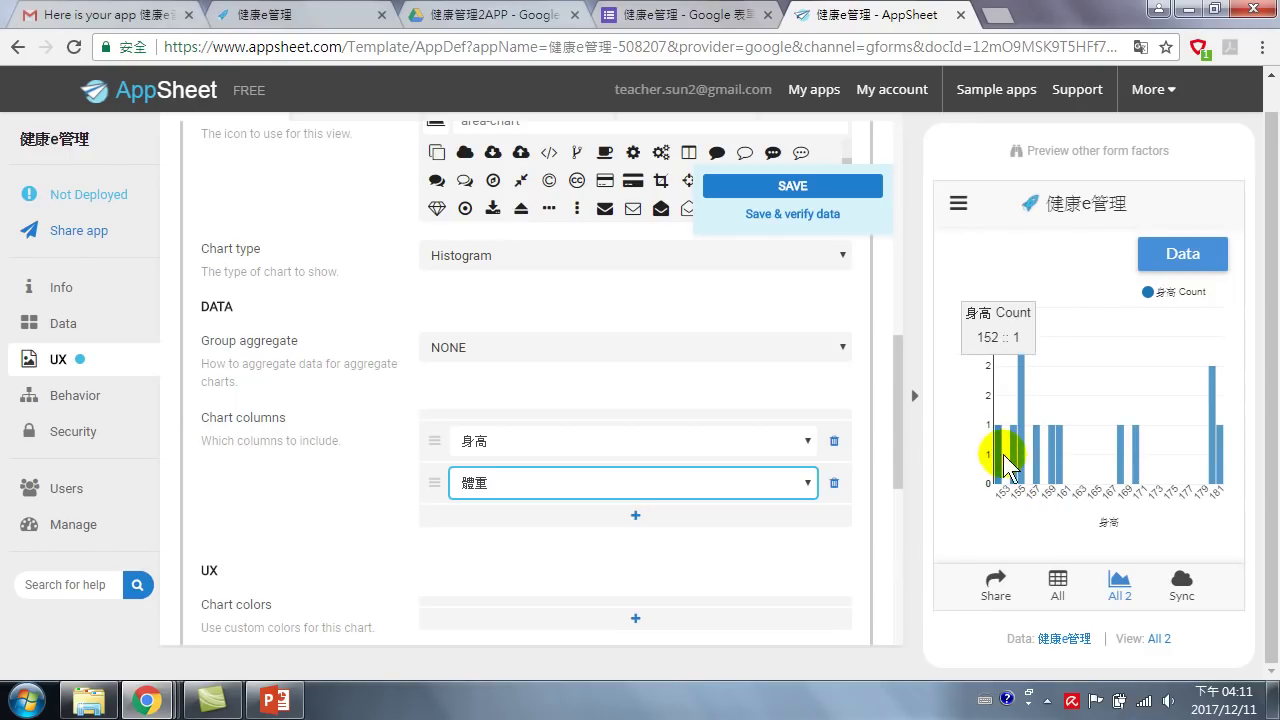
- Set the histogram's first chart column to 收縮壓
click(550, 480)
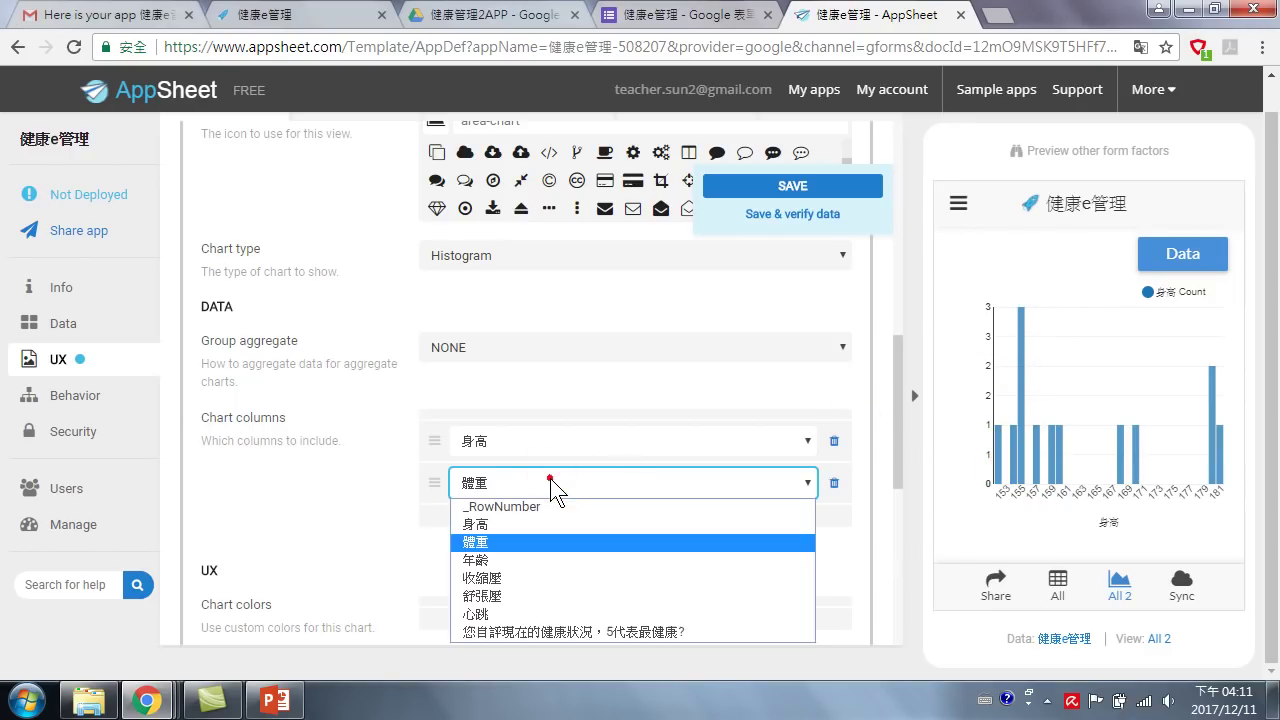
click(545, 478)
click(528, 442)
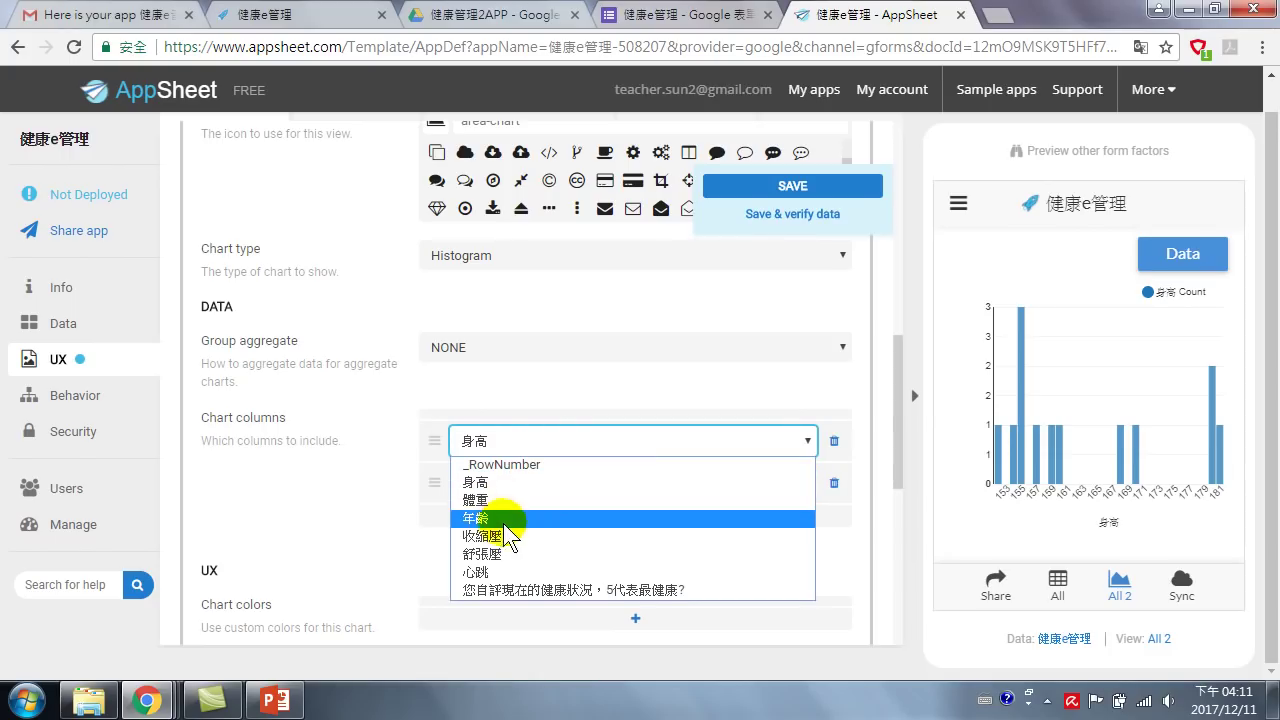
click(497, 538)
- Try 舒張壓 as the second chart column, then remove that column
click(500, 484)
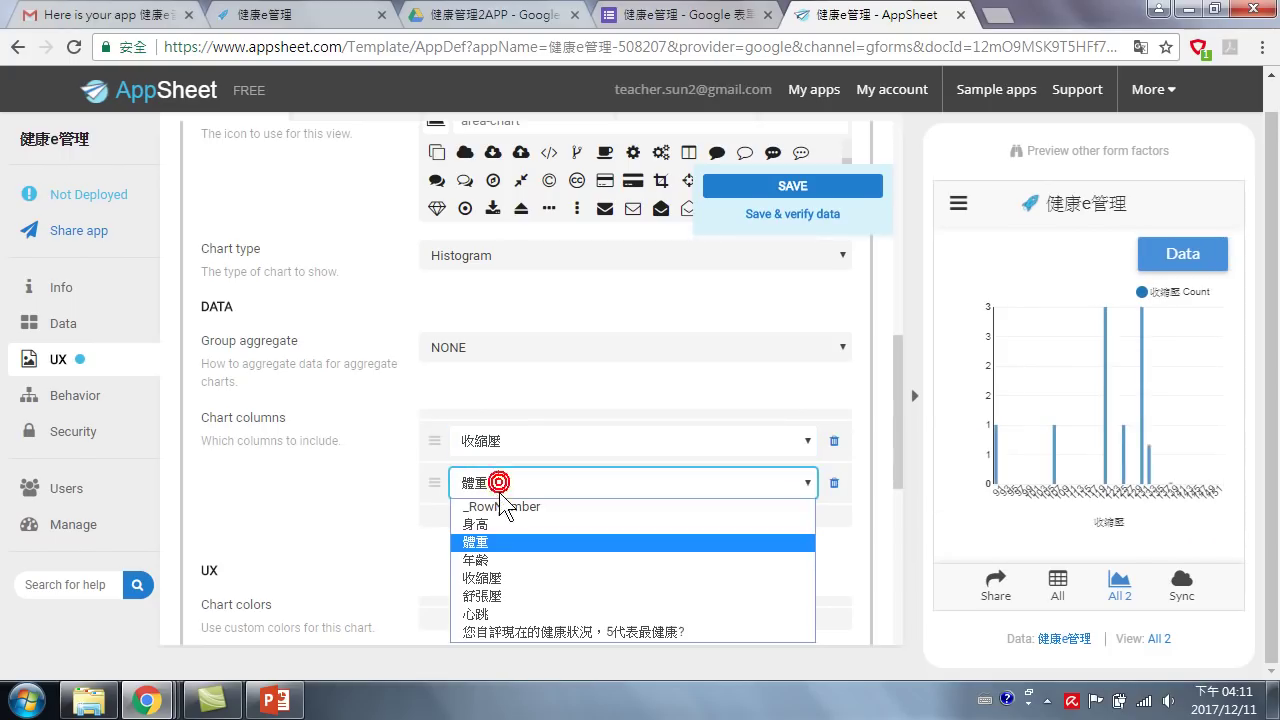
click(496, 595)
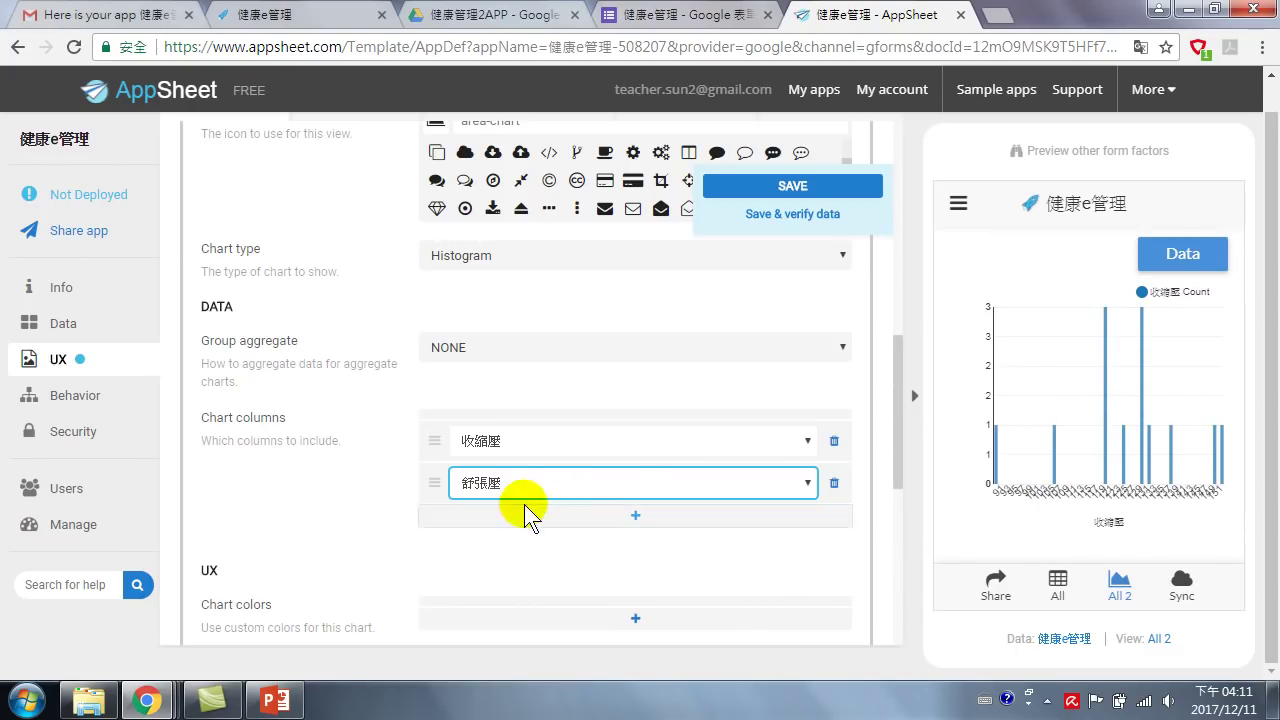
click(833, 484)
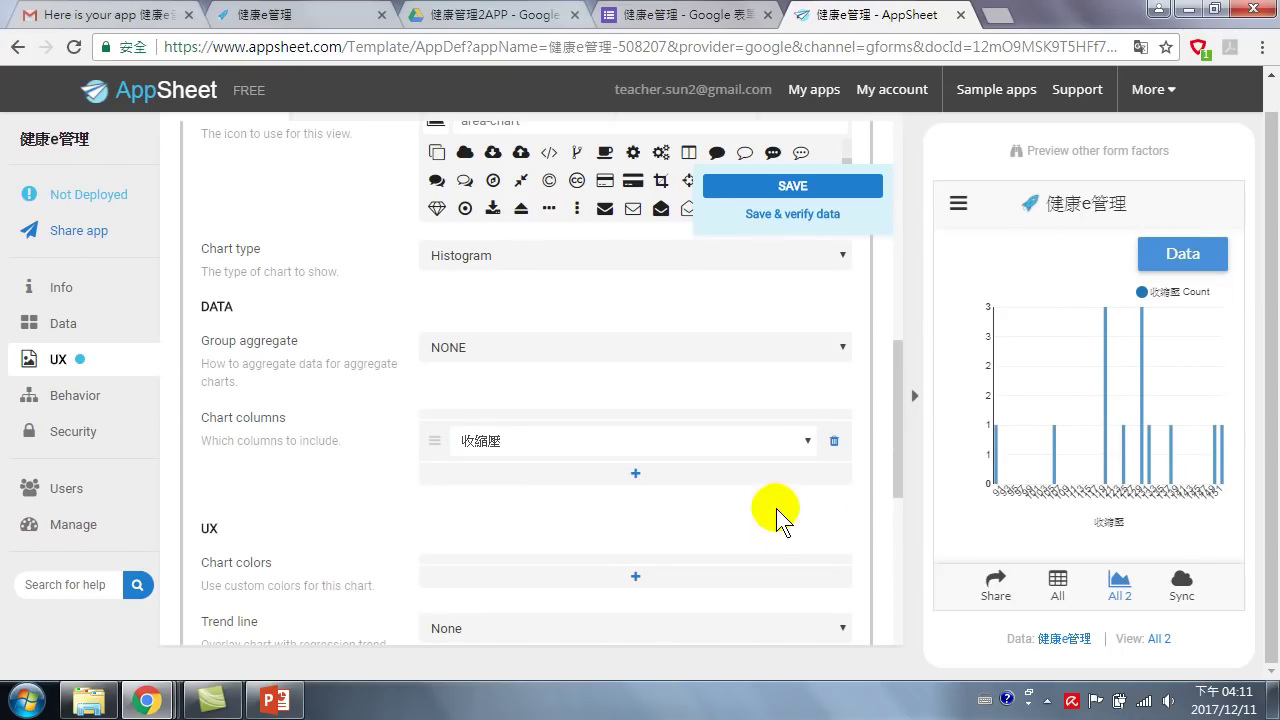
- Review the remaining histogram settings, keep 收縮壓 as the chart column, and save the app definition
scroll(617, 490, down, 2)
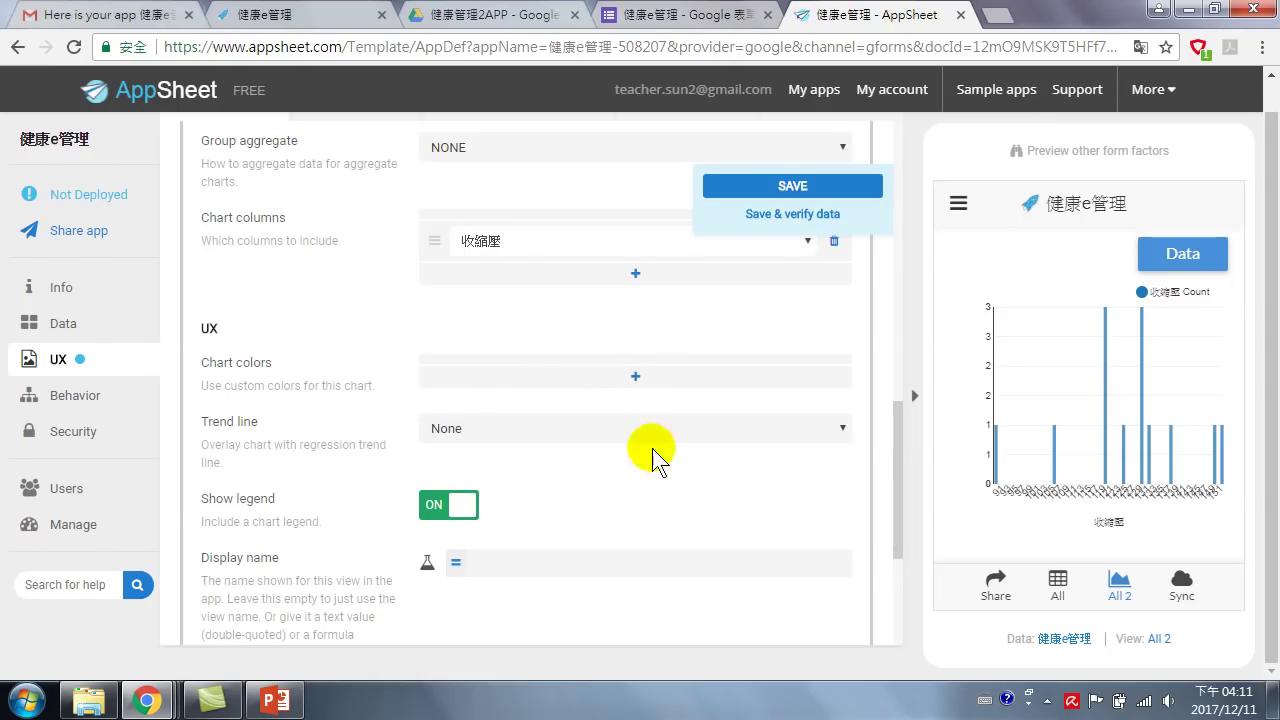
scroll(597, 415, down, 1)
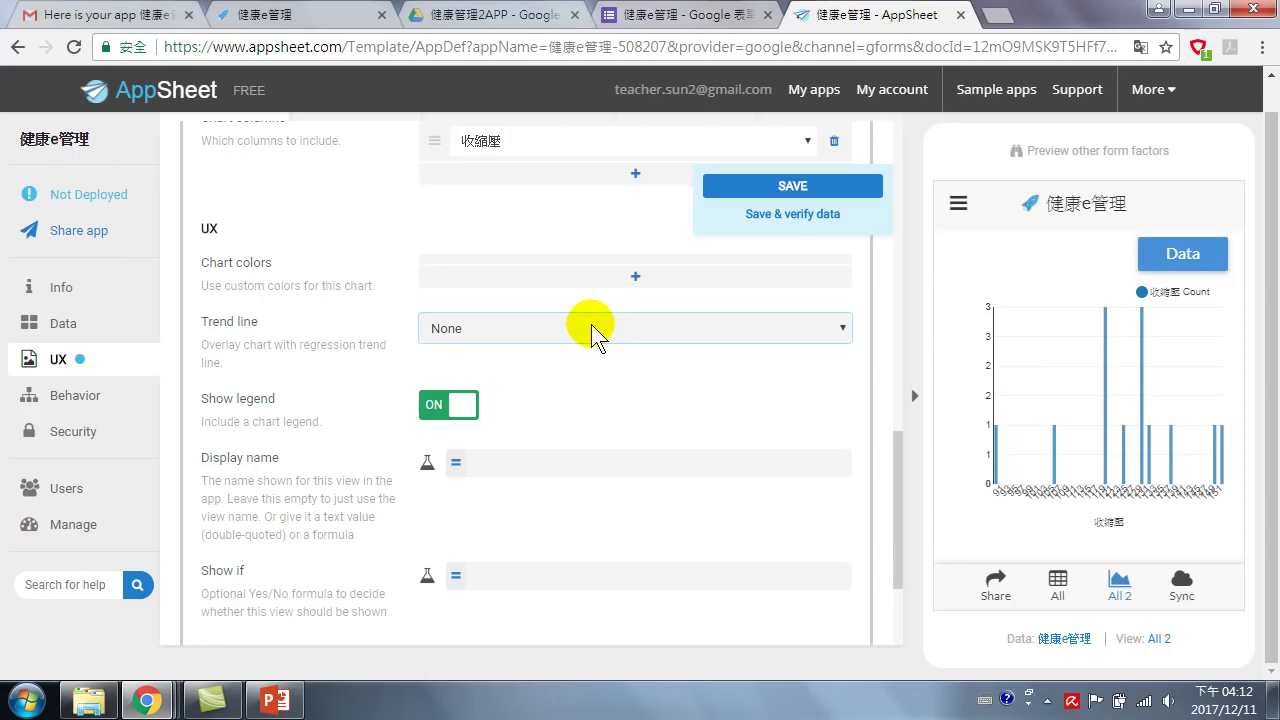
scroll(571, 374, up, 4)
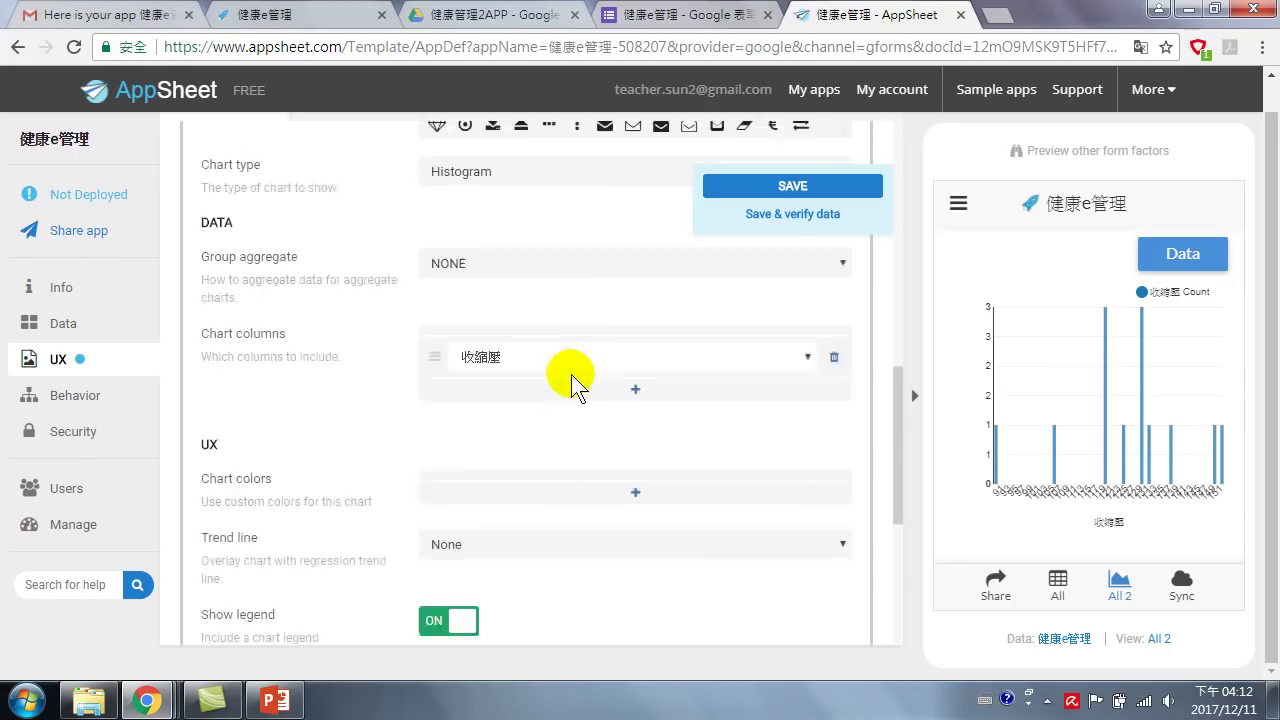
click(543, 540)
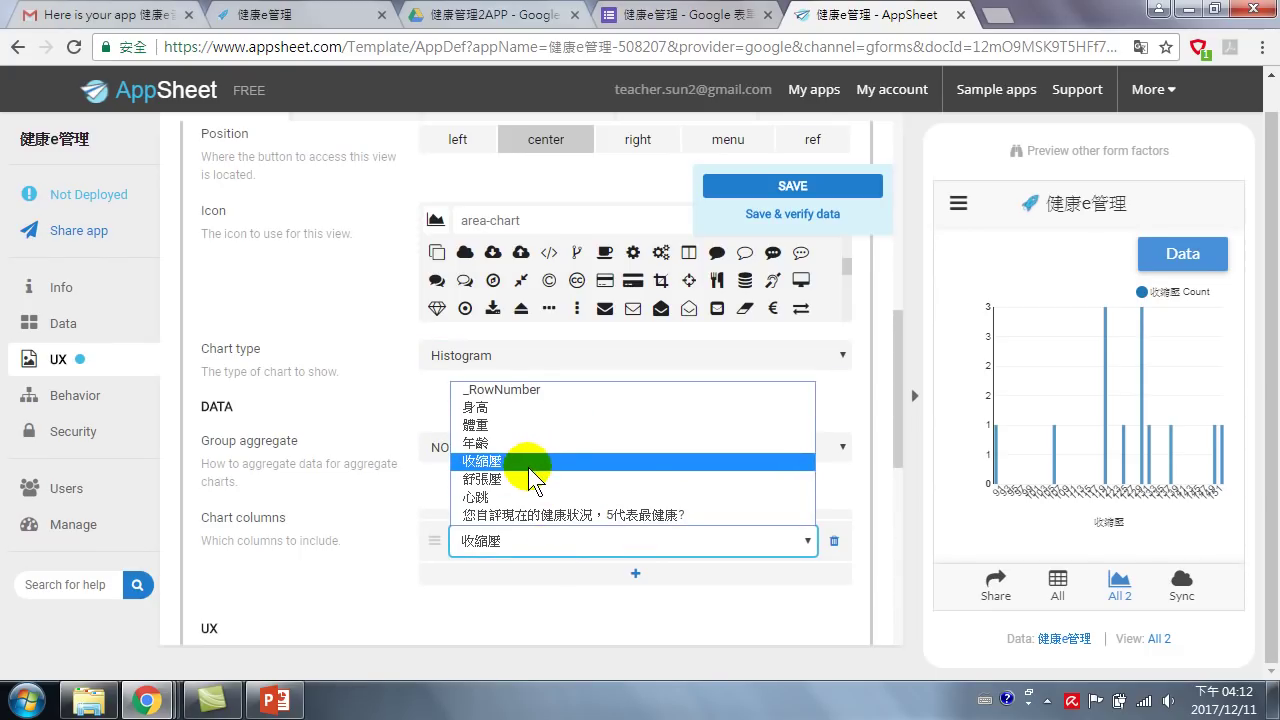
click(382, 410)
scroll(471, 500, down, 5)
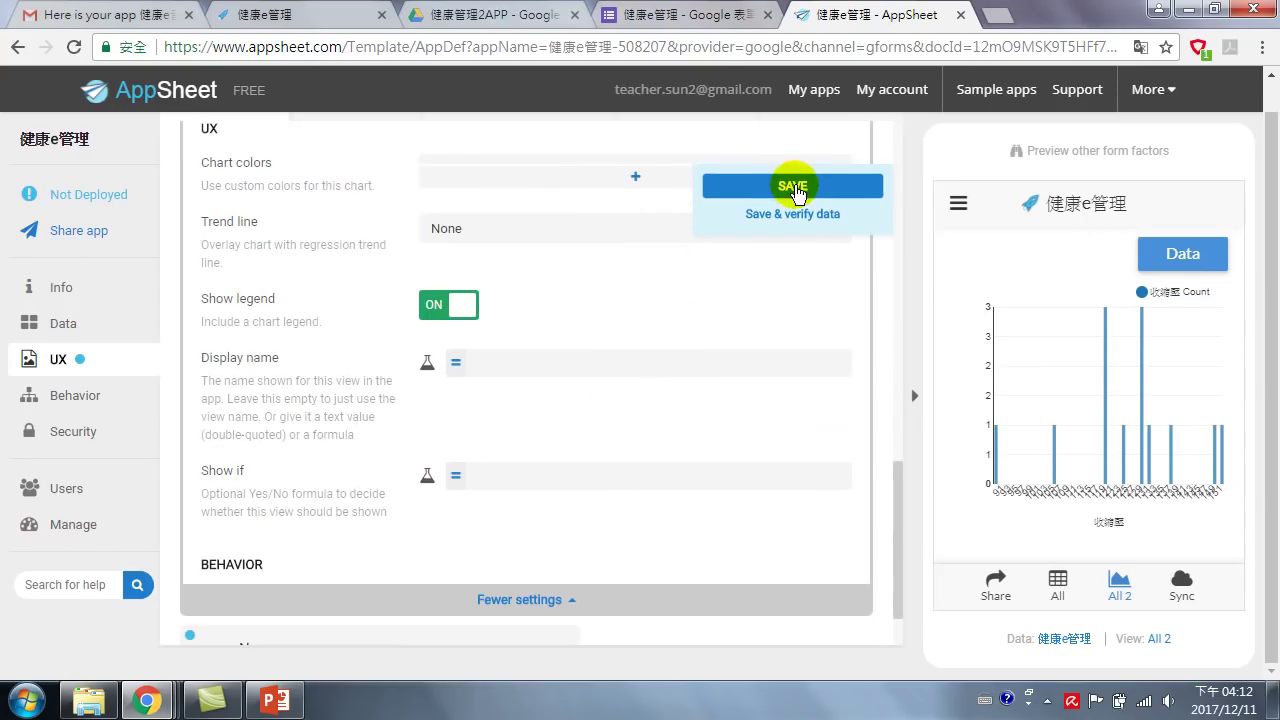
click(805, 187)
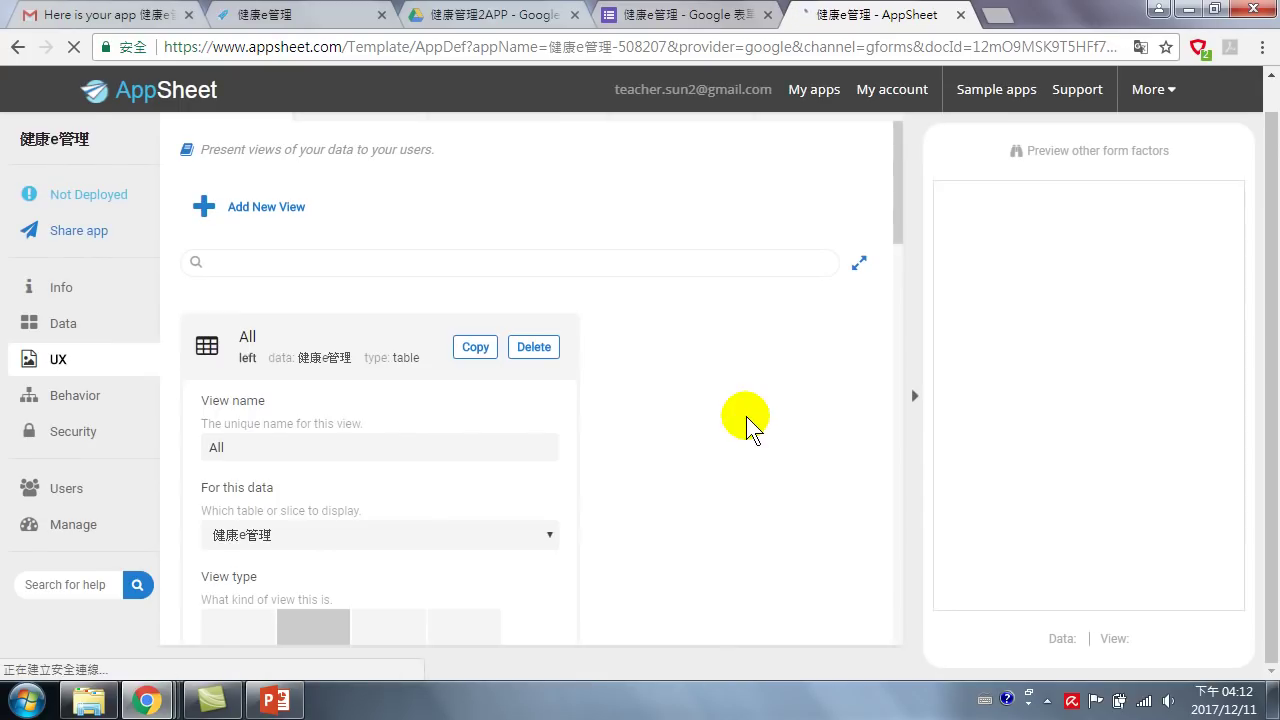
scroll(712, 440, down, 2)
scroll(715, 447, down, 2)
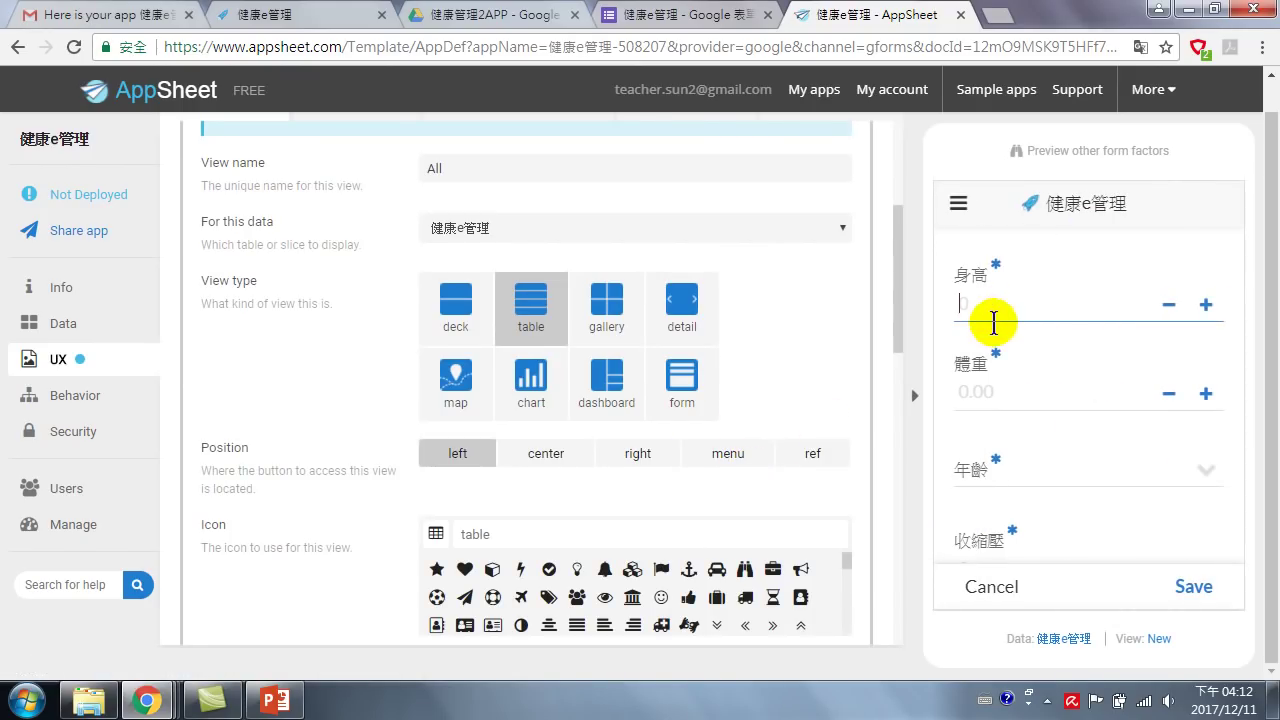
- Switch to the running 健康e管理 app and start a new record with 身高 178, 體重 78 and 年齡 56 - 65歲
click(314, 18)
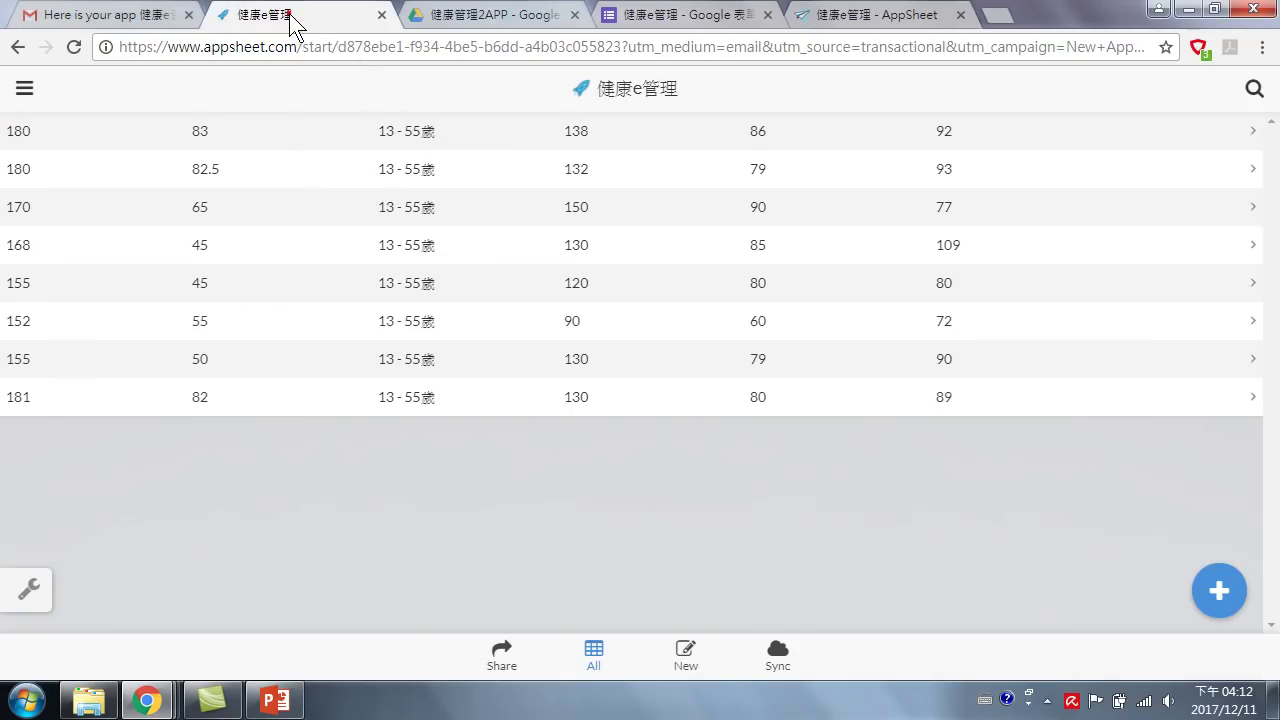
click(684, 652)
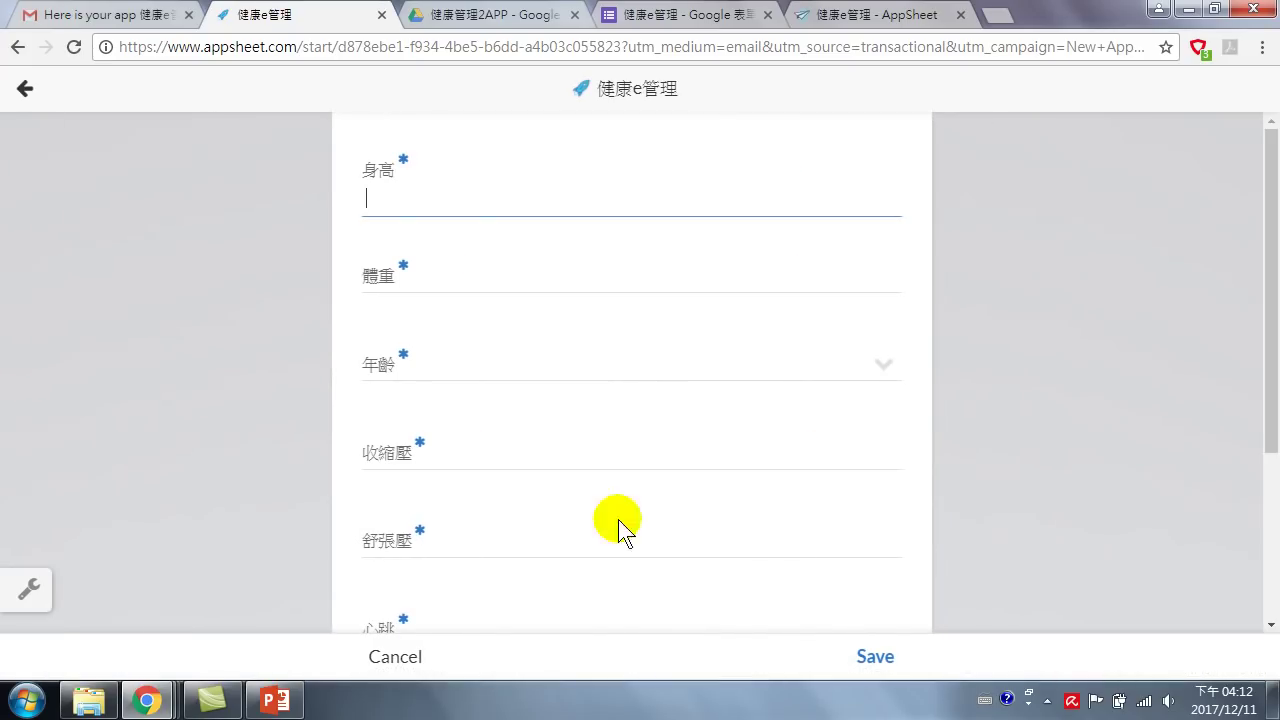
text(178)
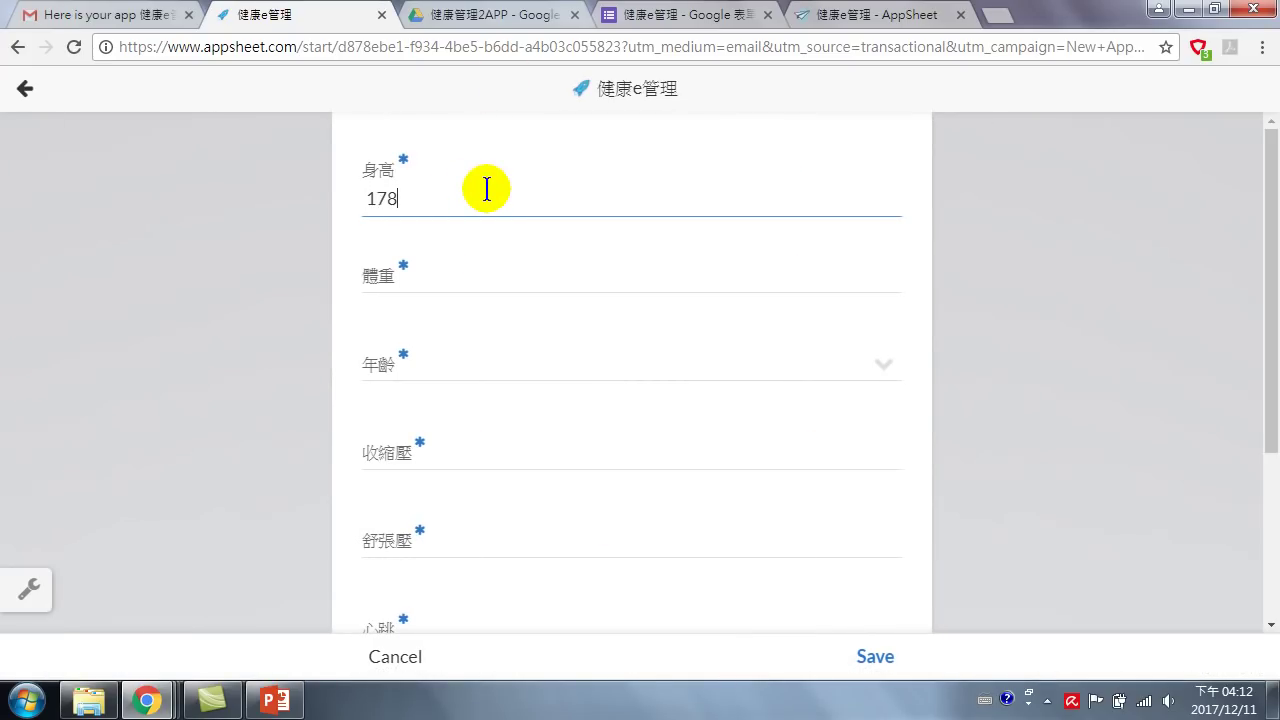
key(Tab)
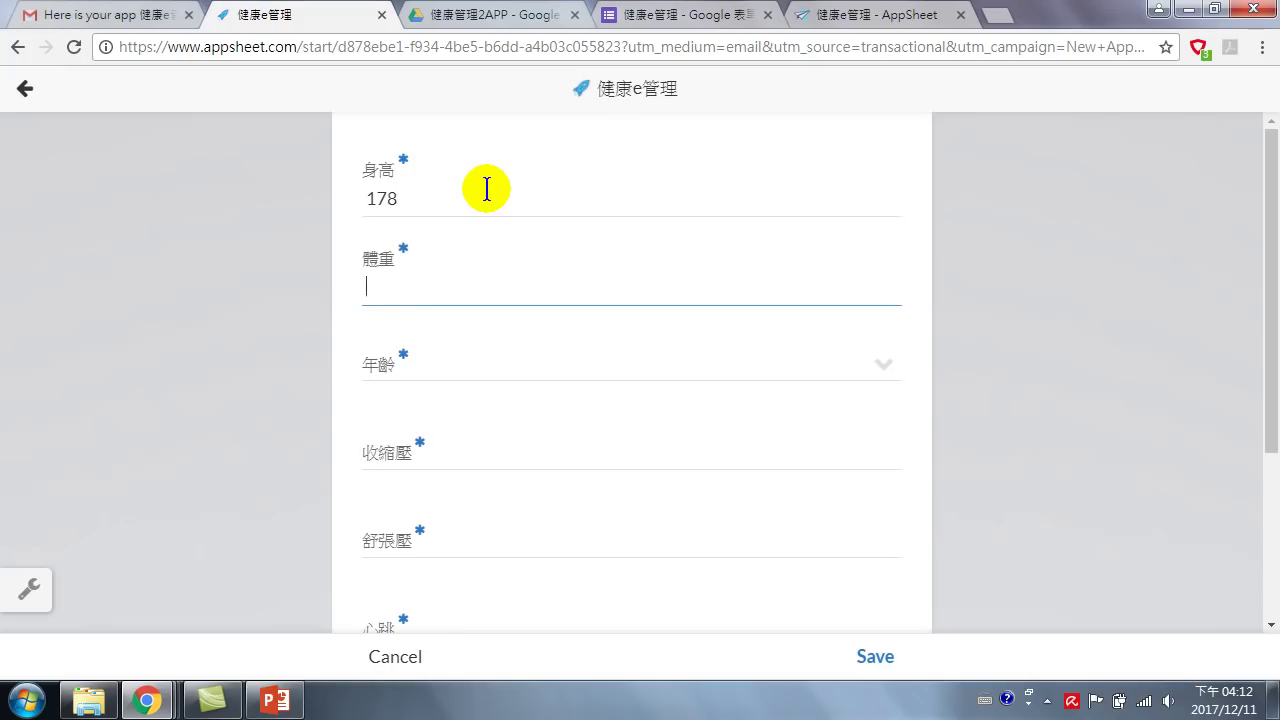
text(78)
key(Tab)
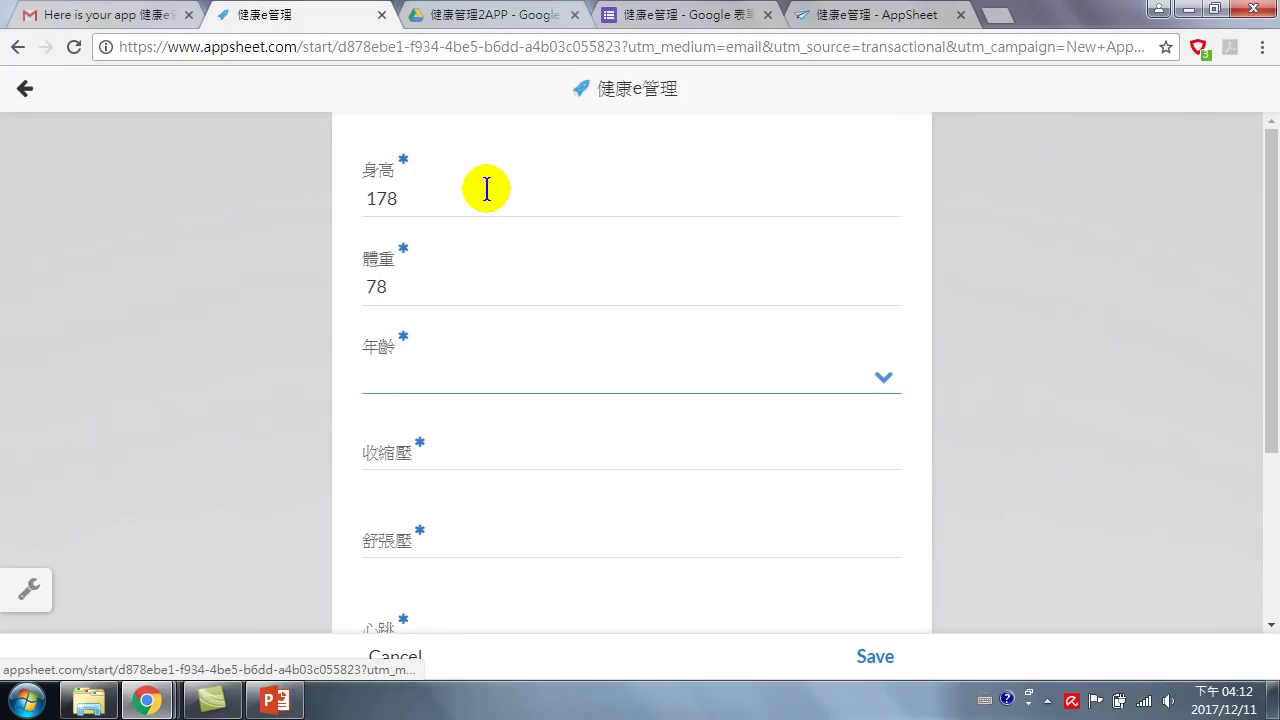
click(451, 384)
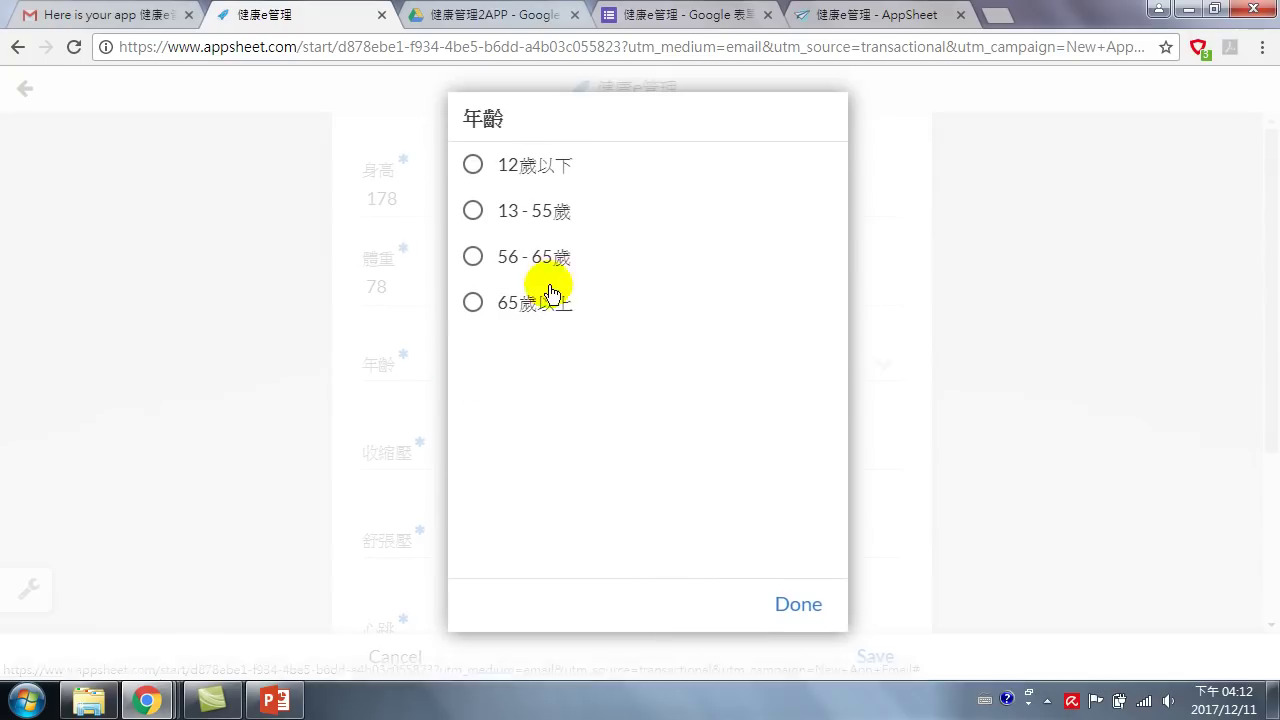
click(529, 266)
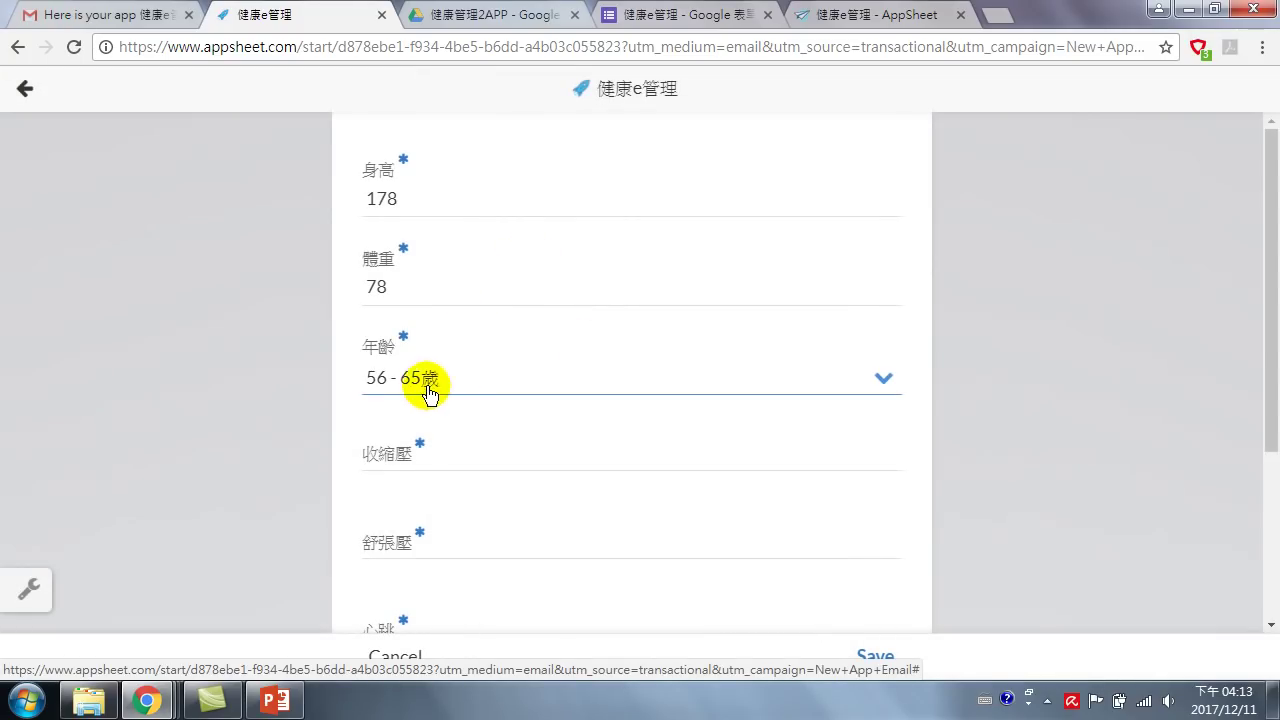
- Complete the record with 收縮壓 135, 舒張壓 85, 心跳 85 and self-rated health 3, and save it
click(429, 462)
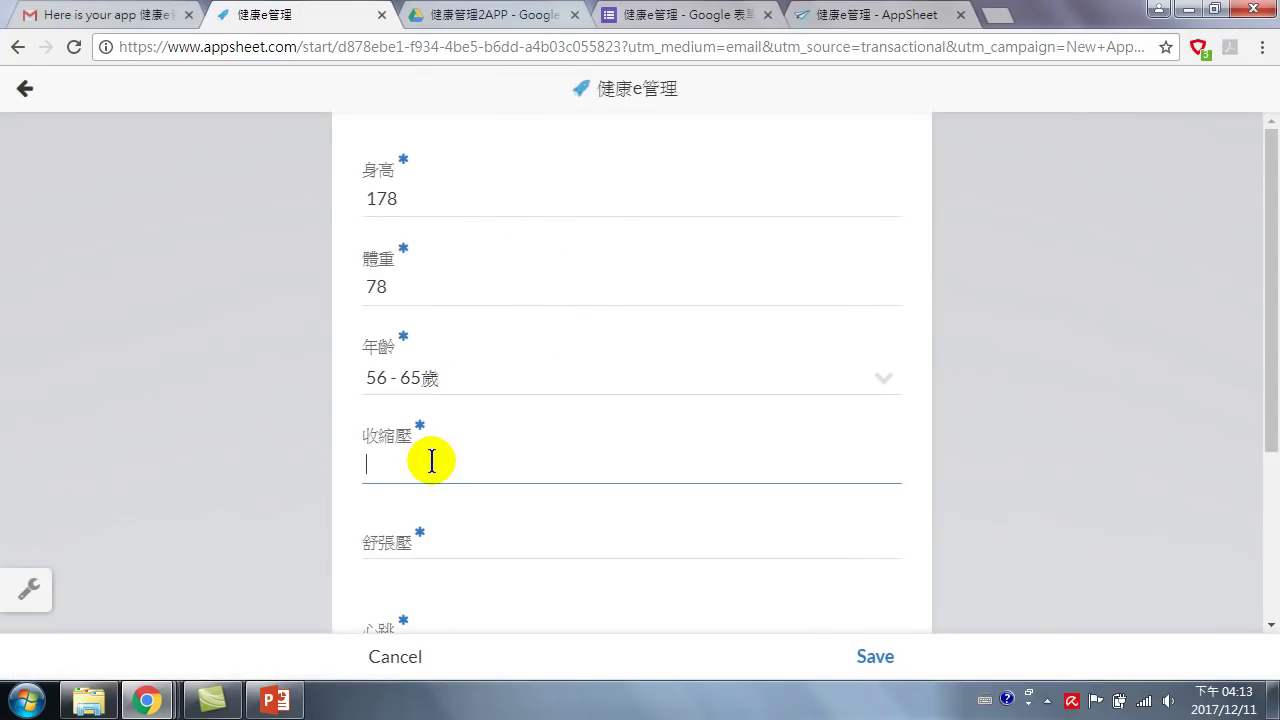
text(135)
click(414, 549)
text(85)
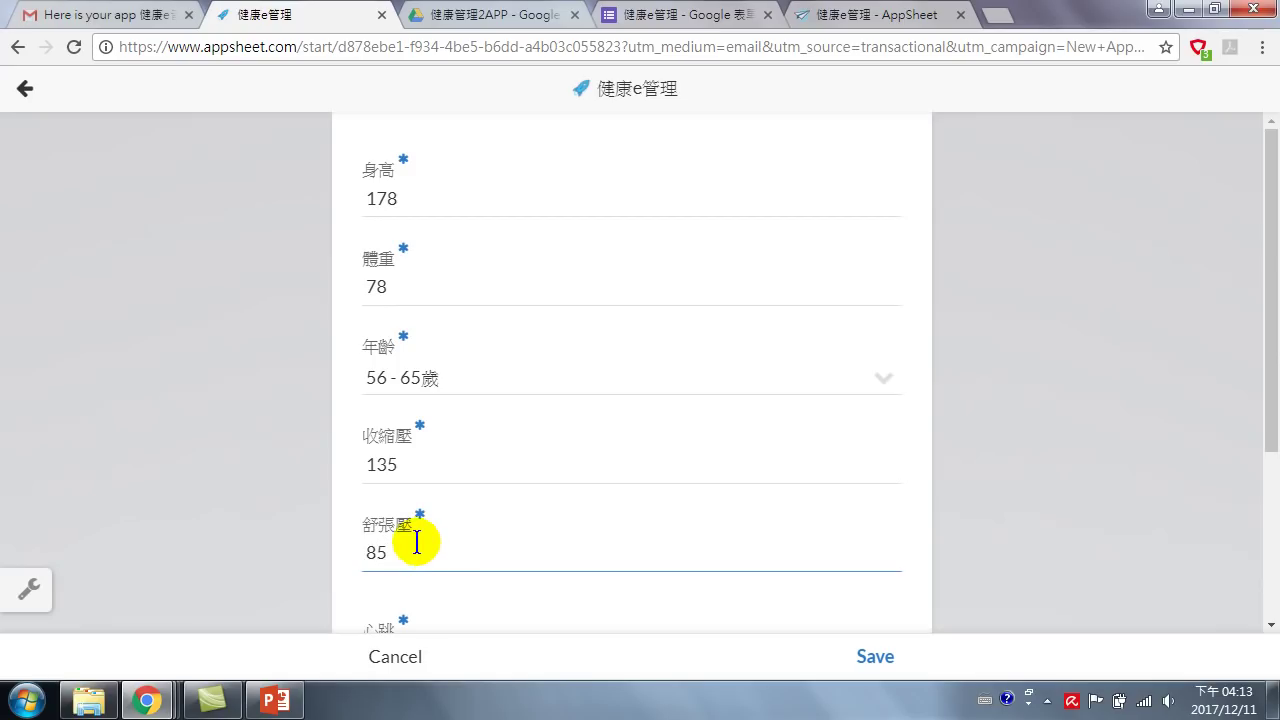
drag(1263, 314, 1258, 465)
click(436, 402)
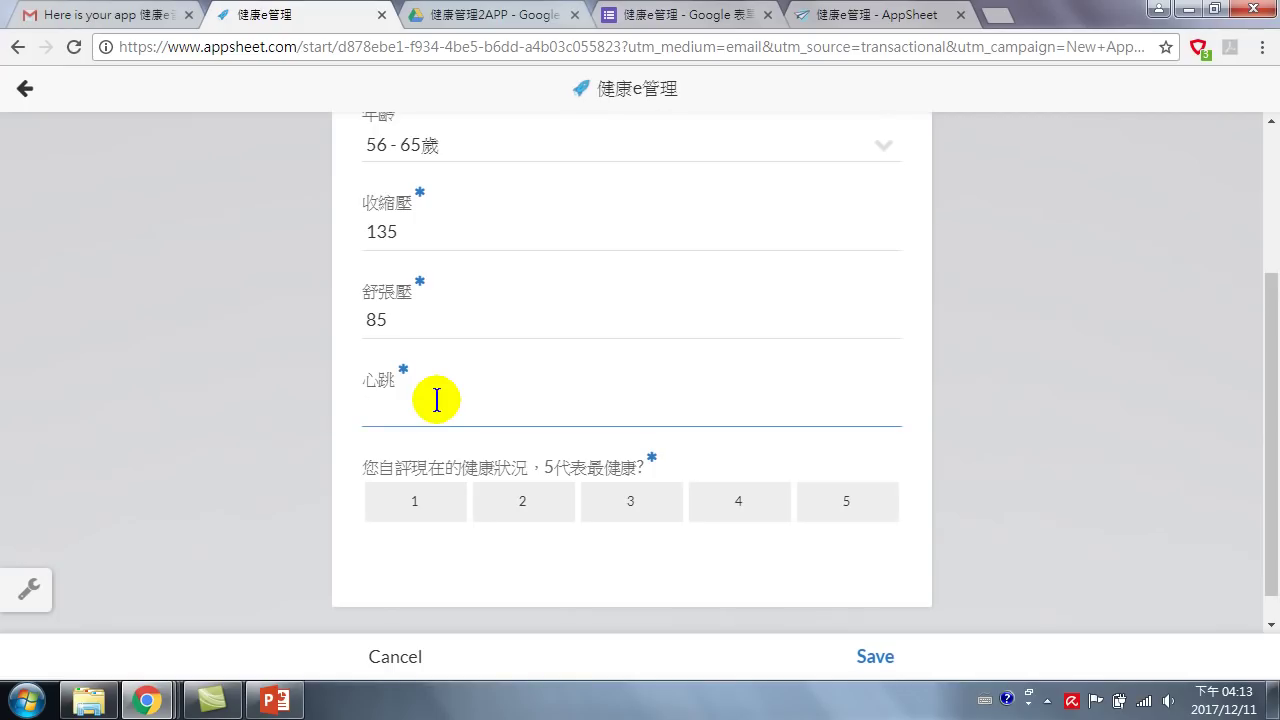
text(85)
click(634, 500)
click(874, 656)
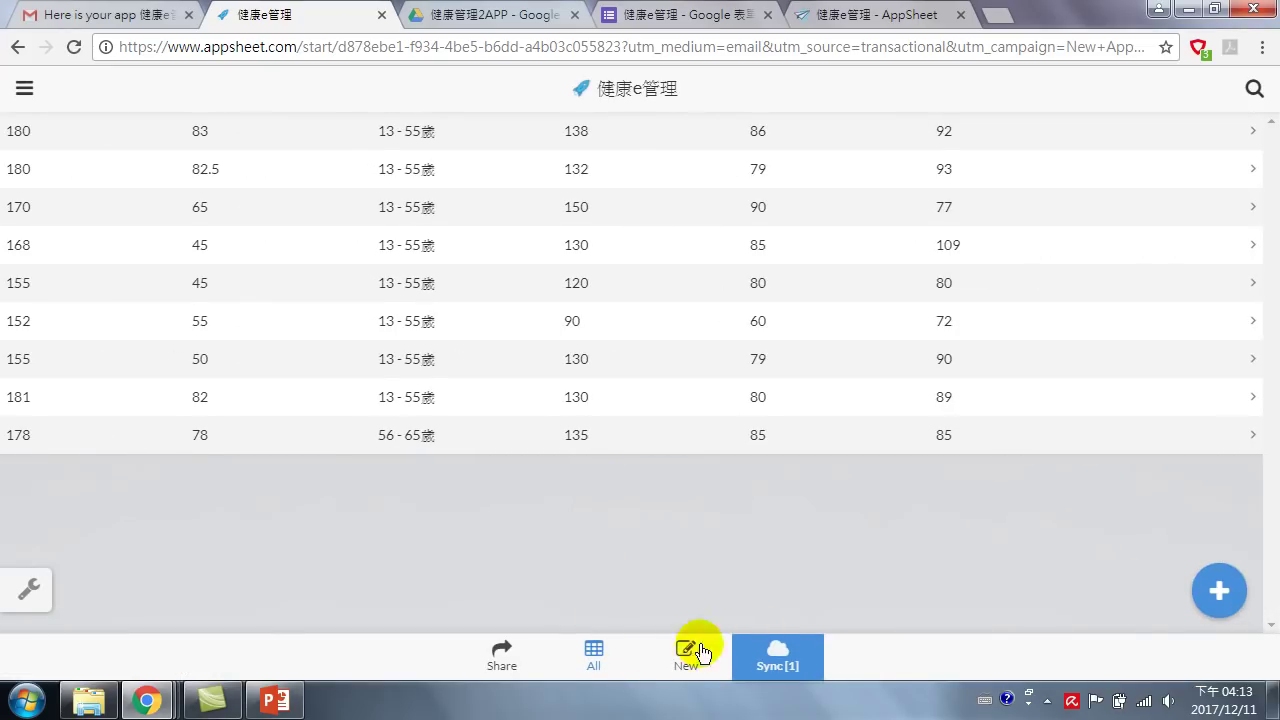
- Sync the app and display the All 2 histogram view
click(778, 655)
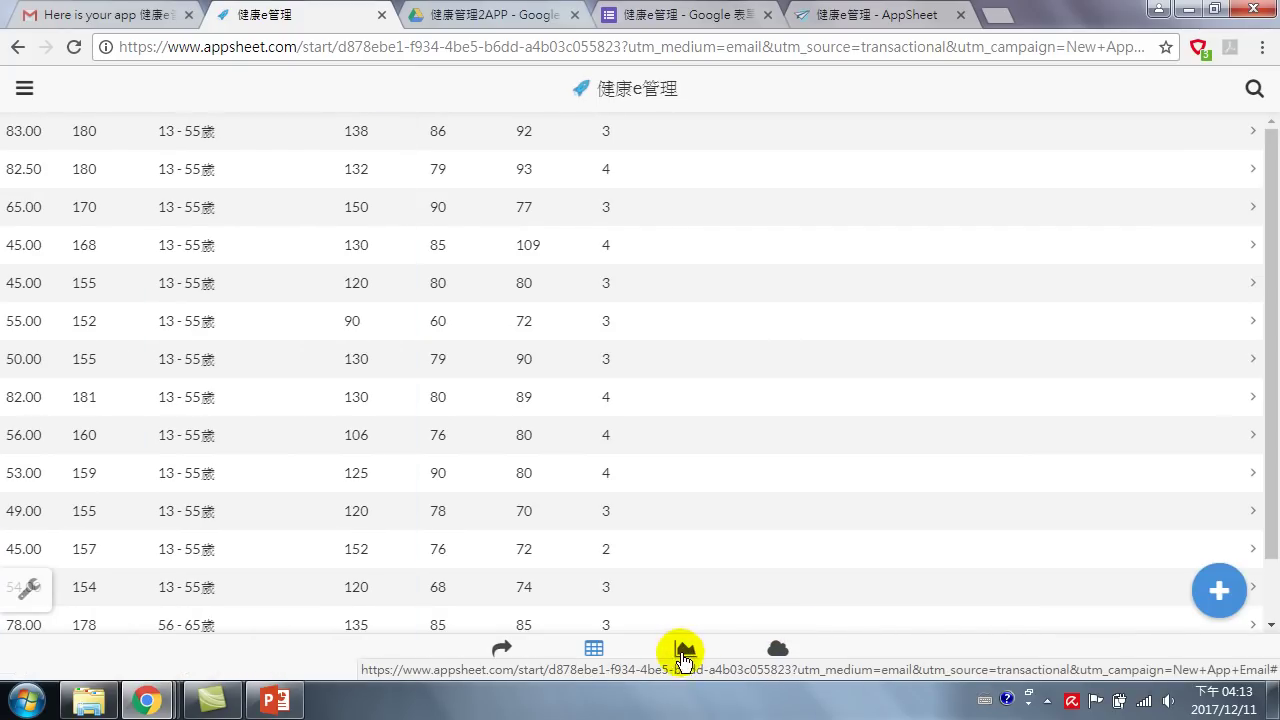
click(683, 656)
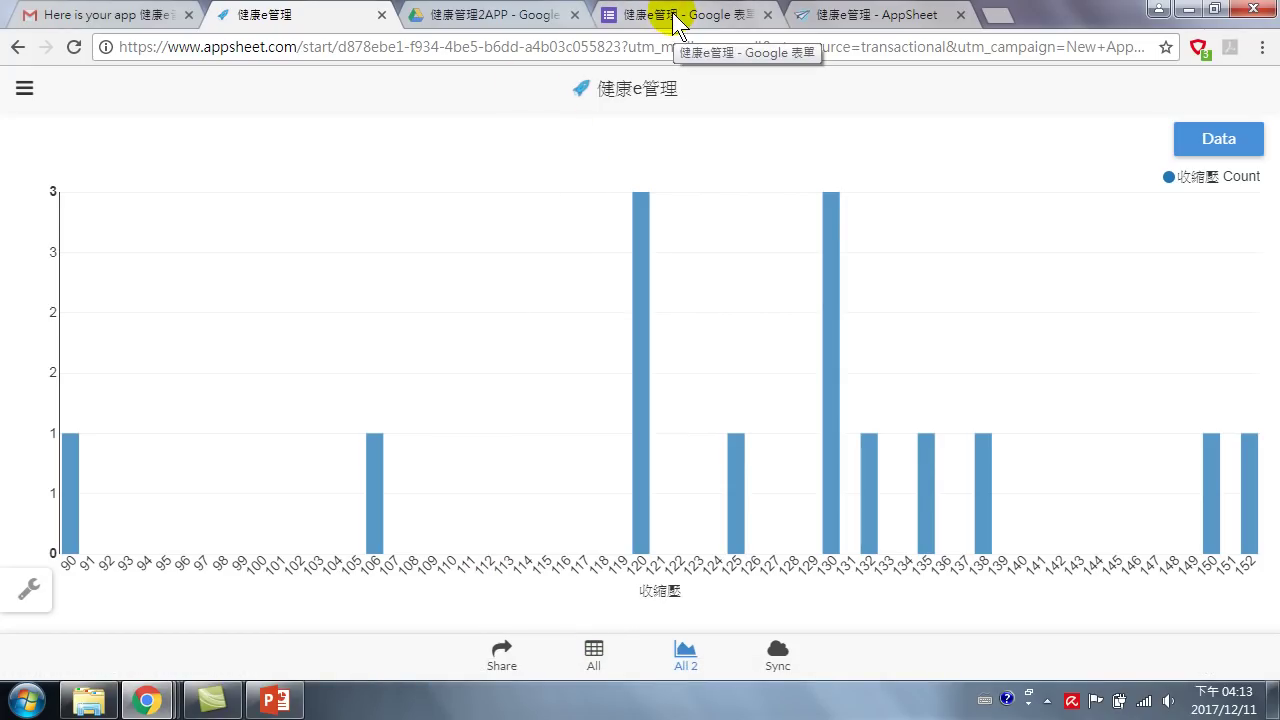
- Open the 健康e管理 (回應) spreadsheet from the 健康管理2APP Drive folder and check the synced records
click(486, 18)
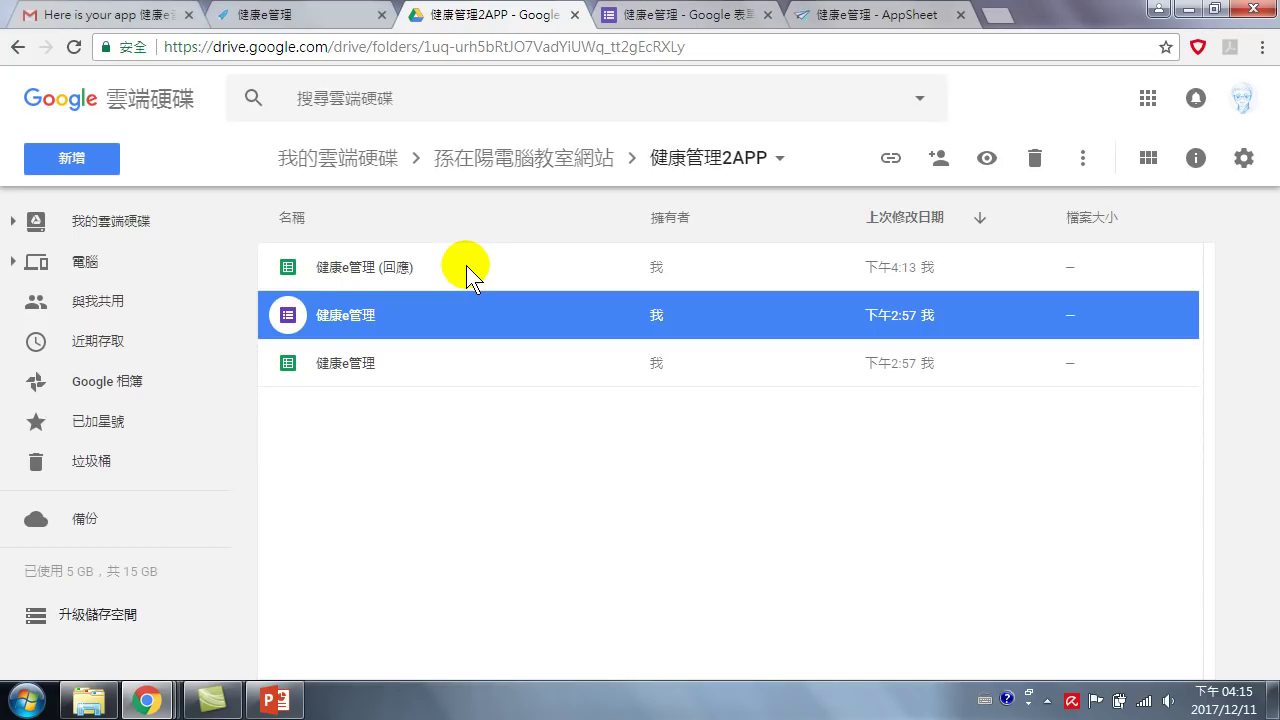
double_click(378, 270)
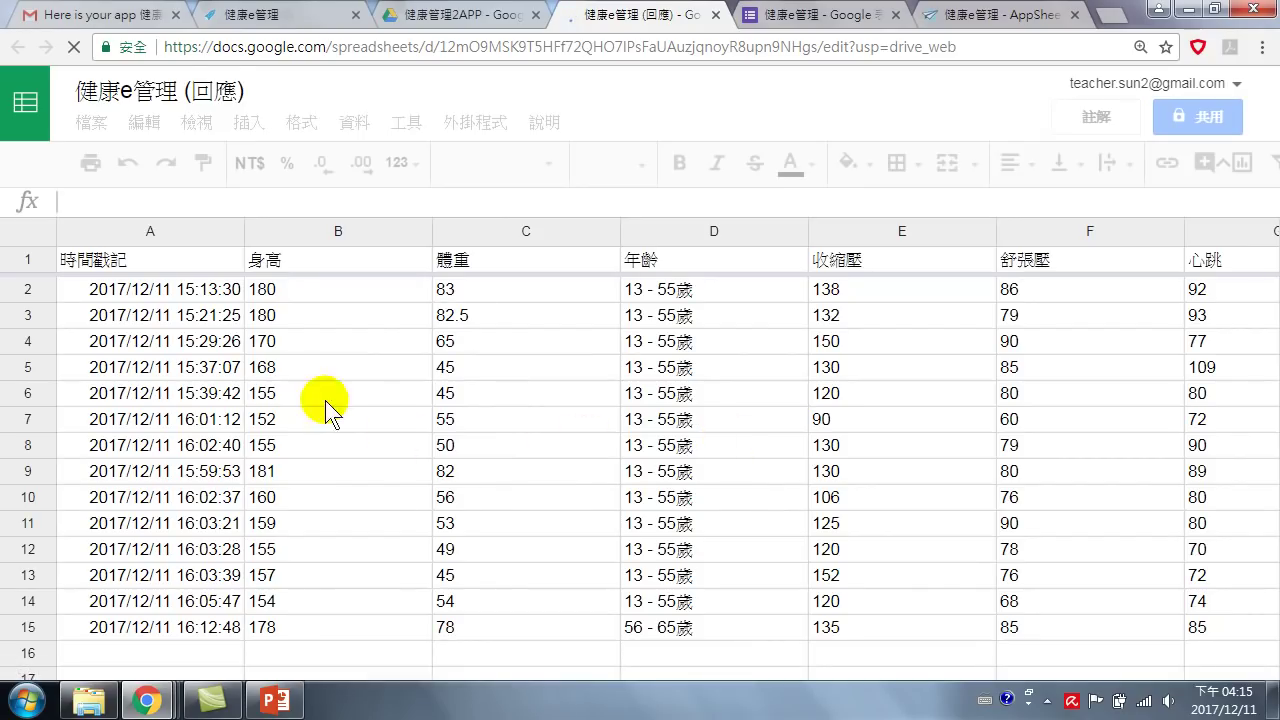
scroll(806, 525, down, 3)
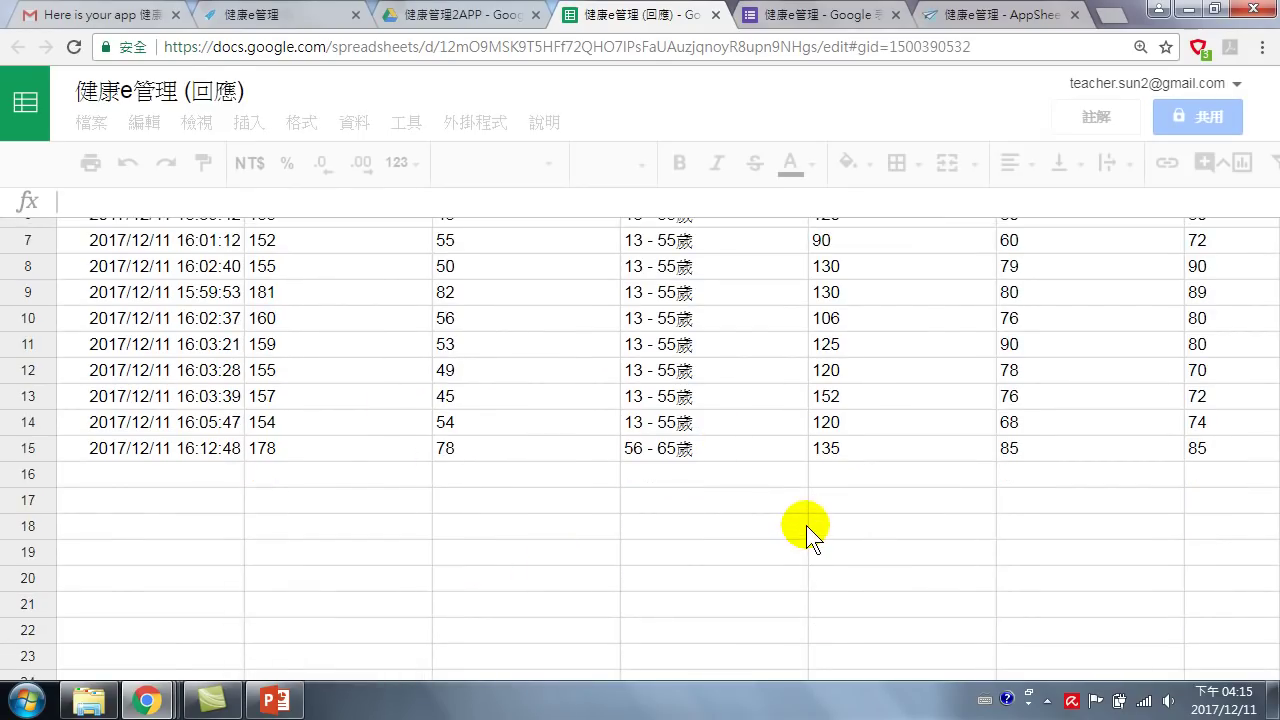
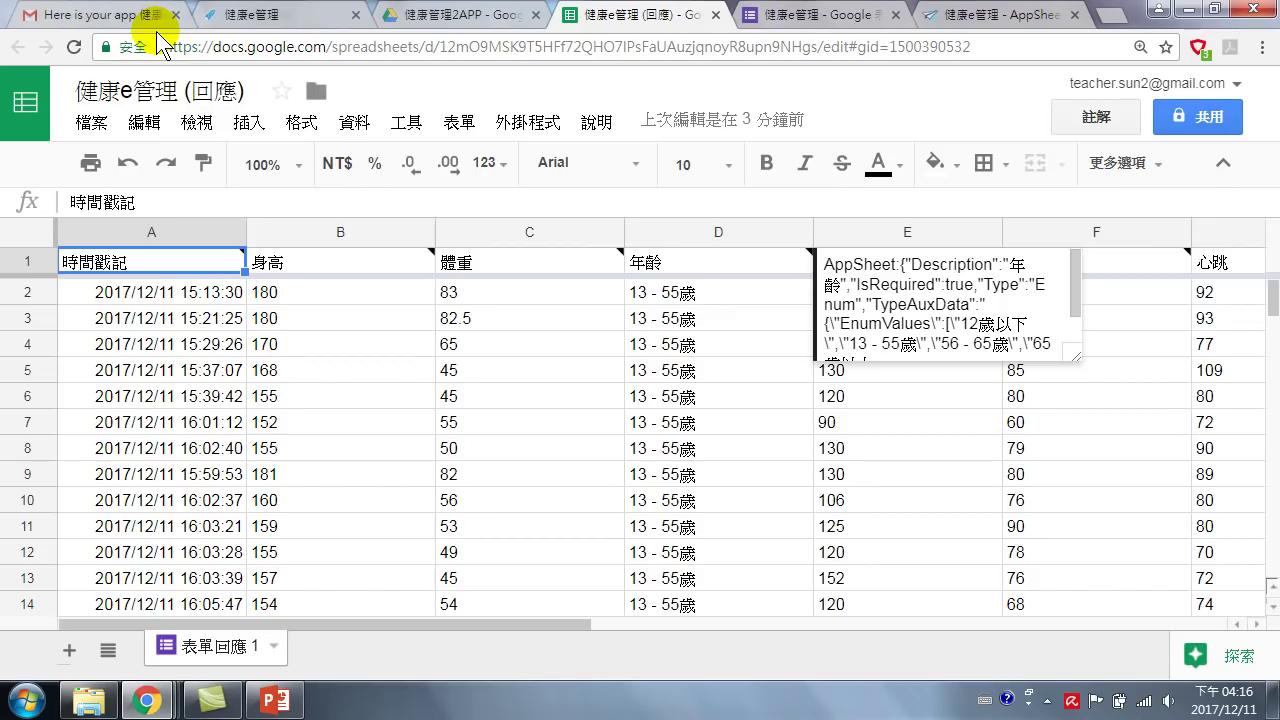
click(283, 17)
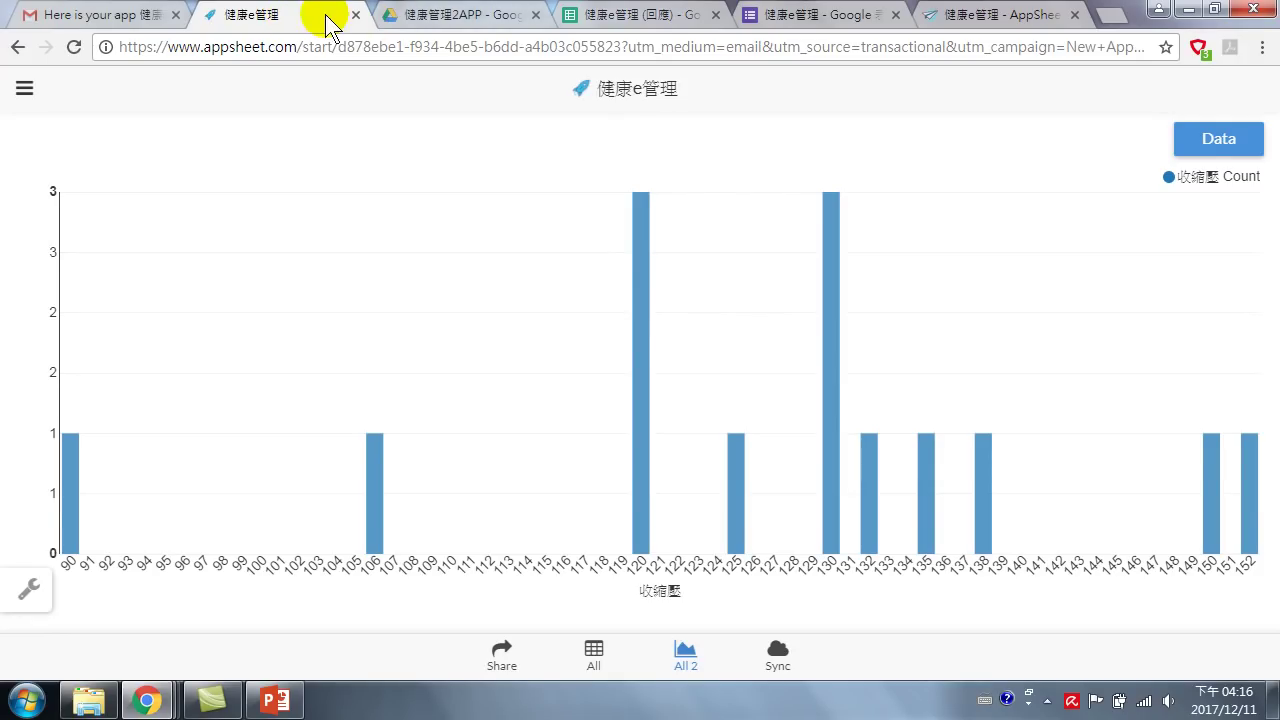
click(438, 48)
text(www.google.com.tw)
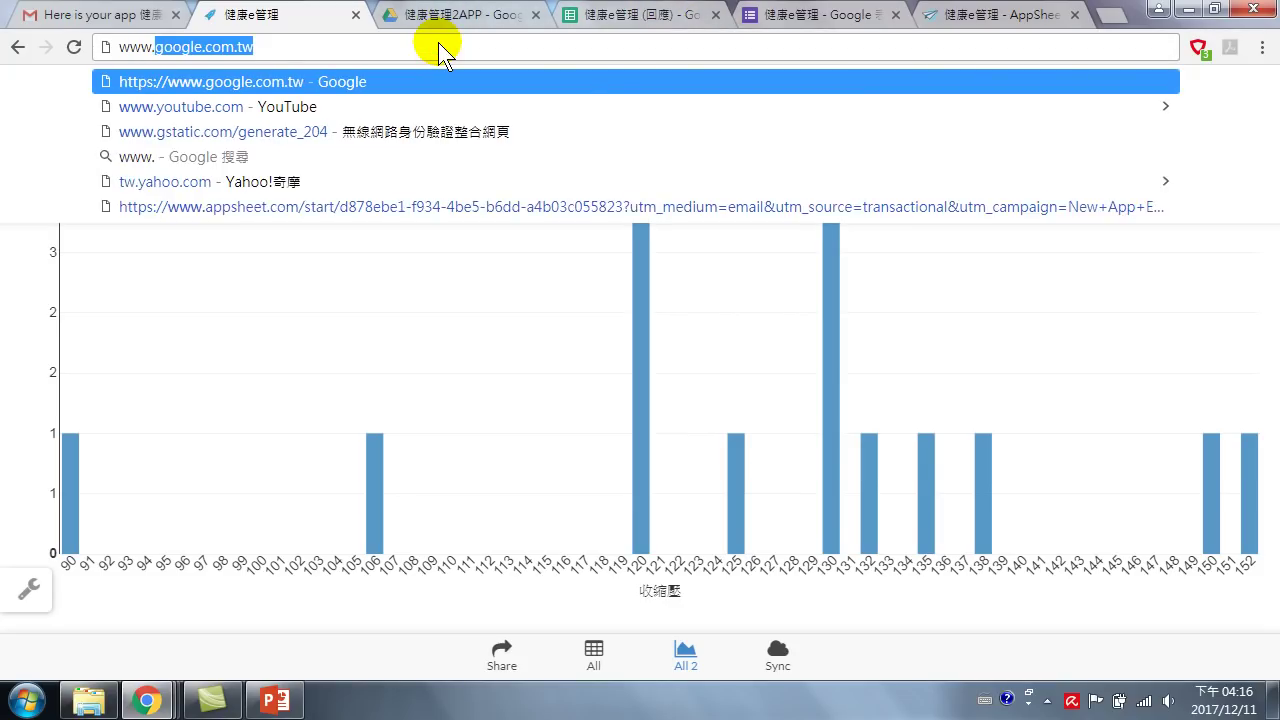
key(Return)
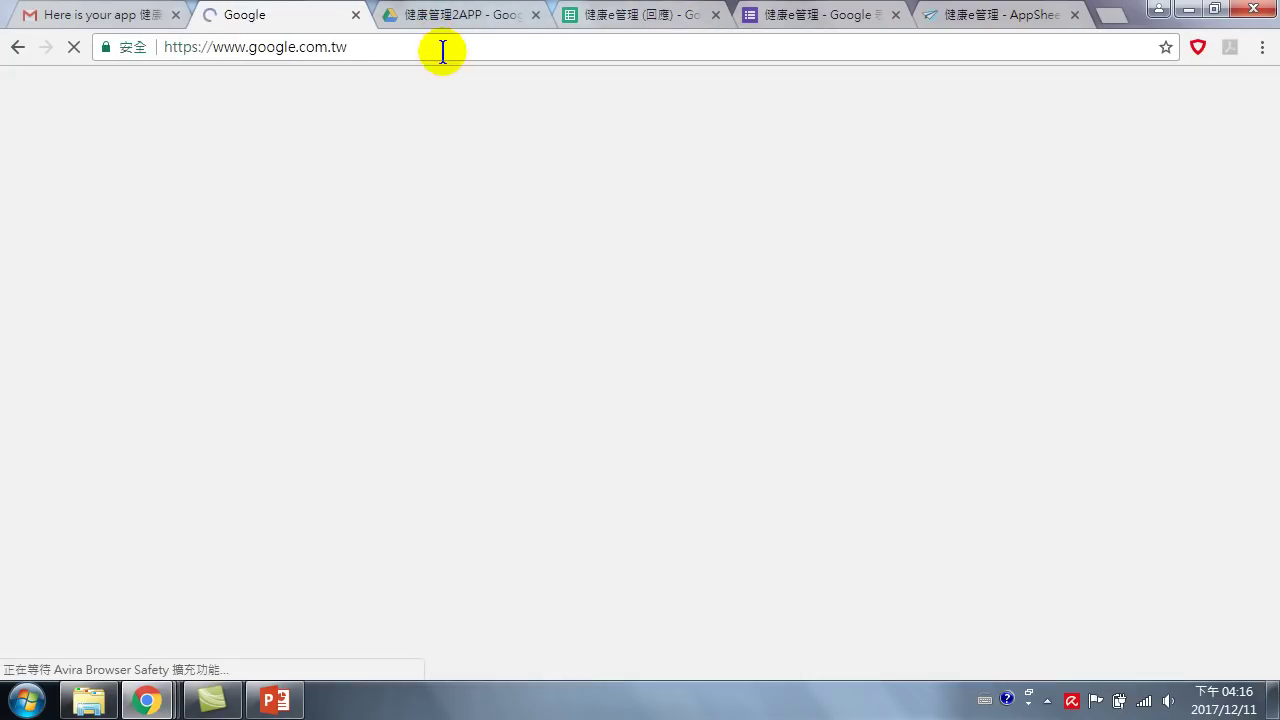
text(ndh)
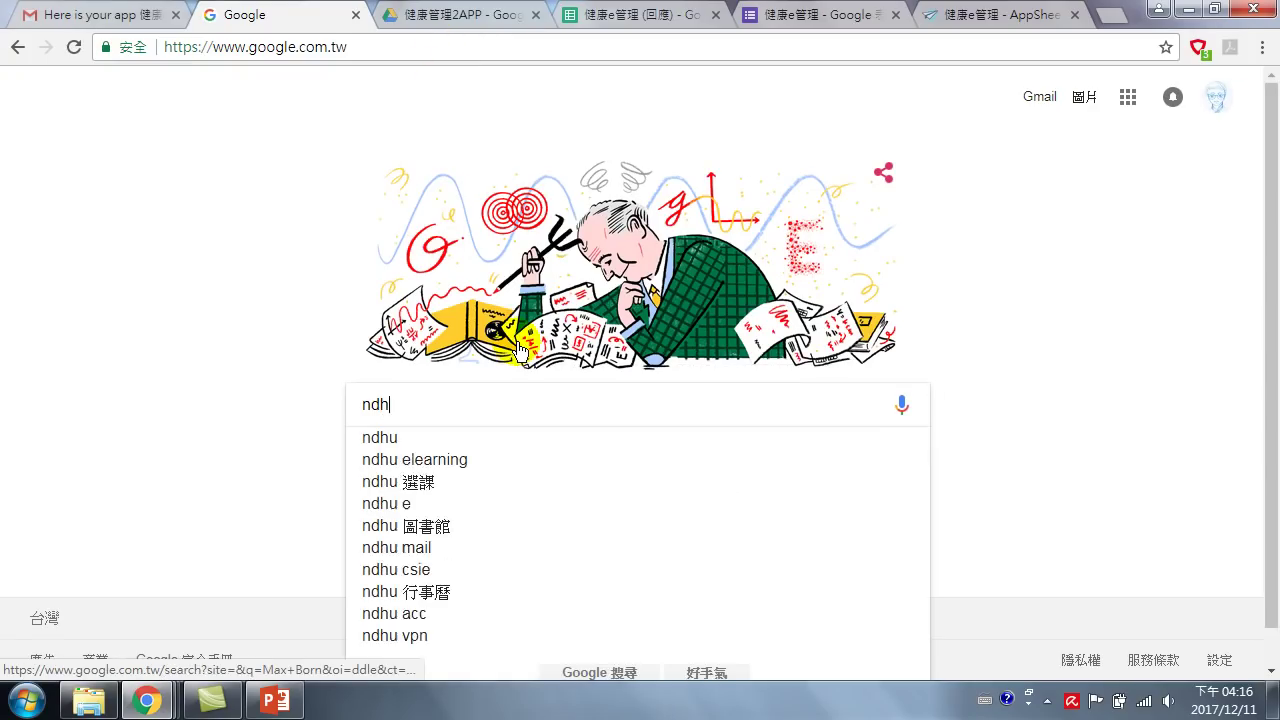
key(BackSpace)
key(BackSpace)
key(BackSpace)
- Search Google for the instructor's computer teaching website and open its home page
text(孫在陽)
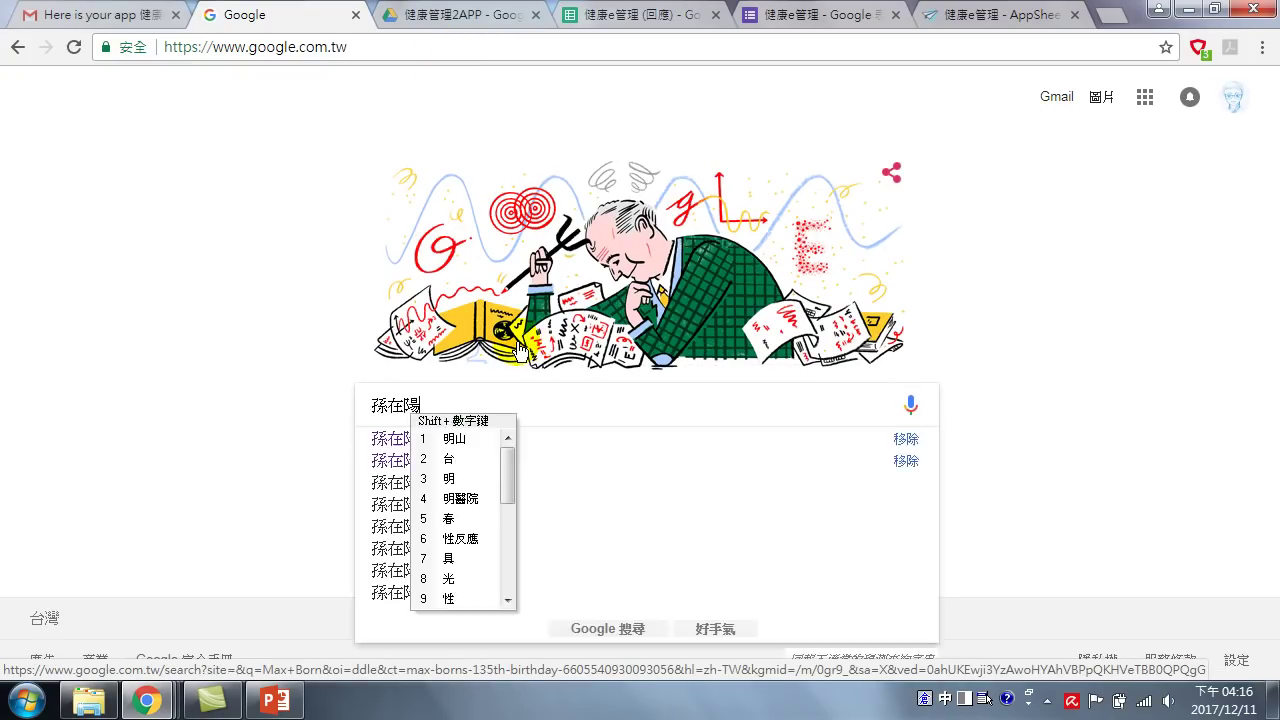
key(Return)
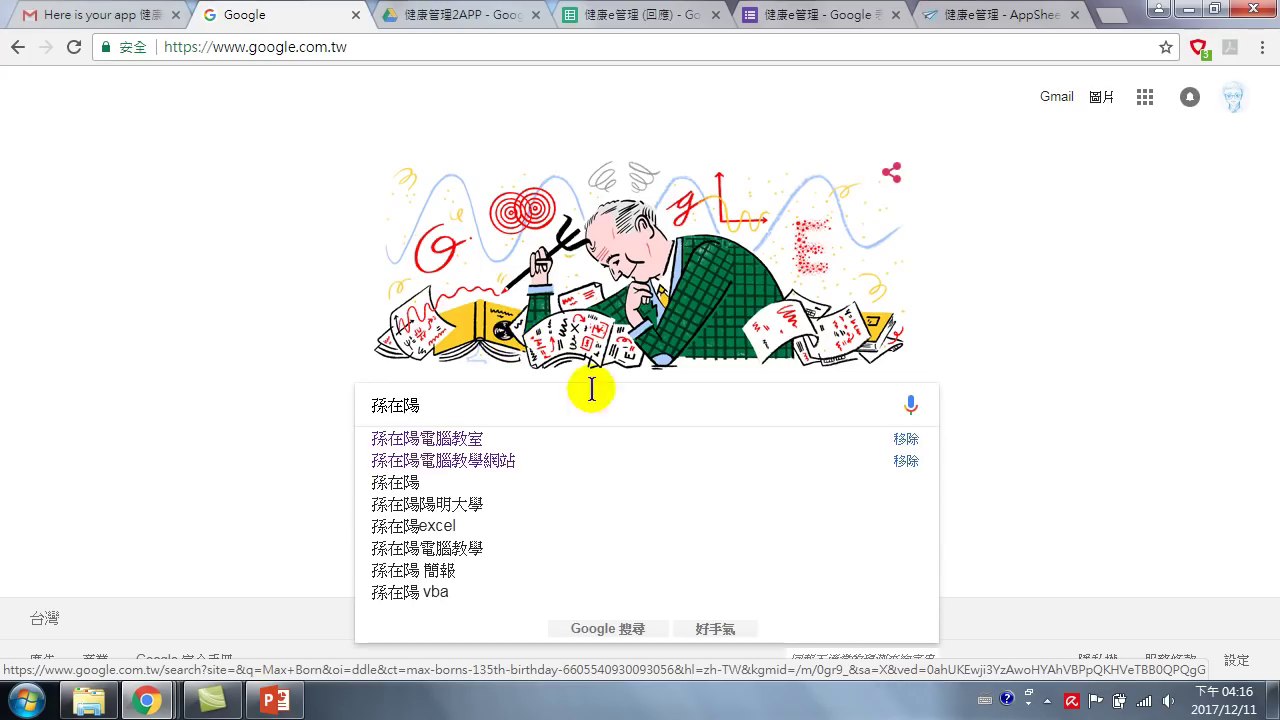
click(460, 462)
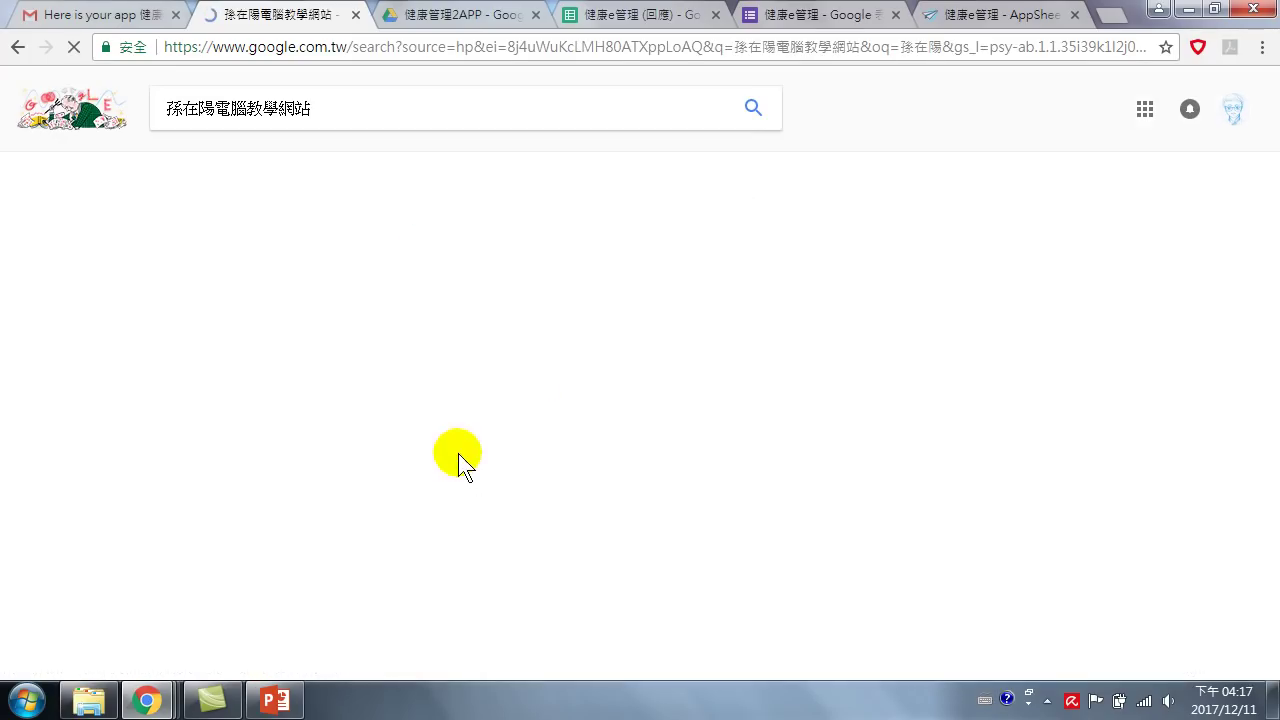
click(225, 258)
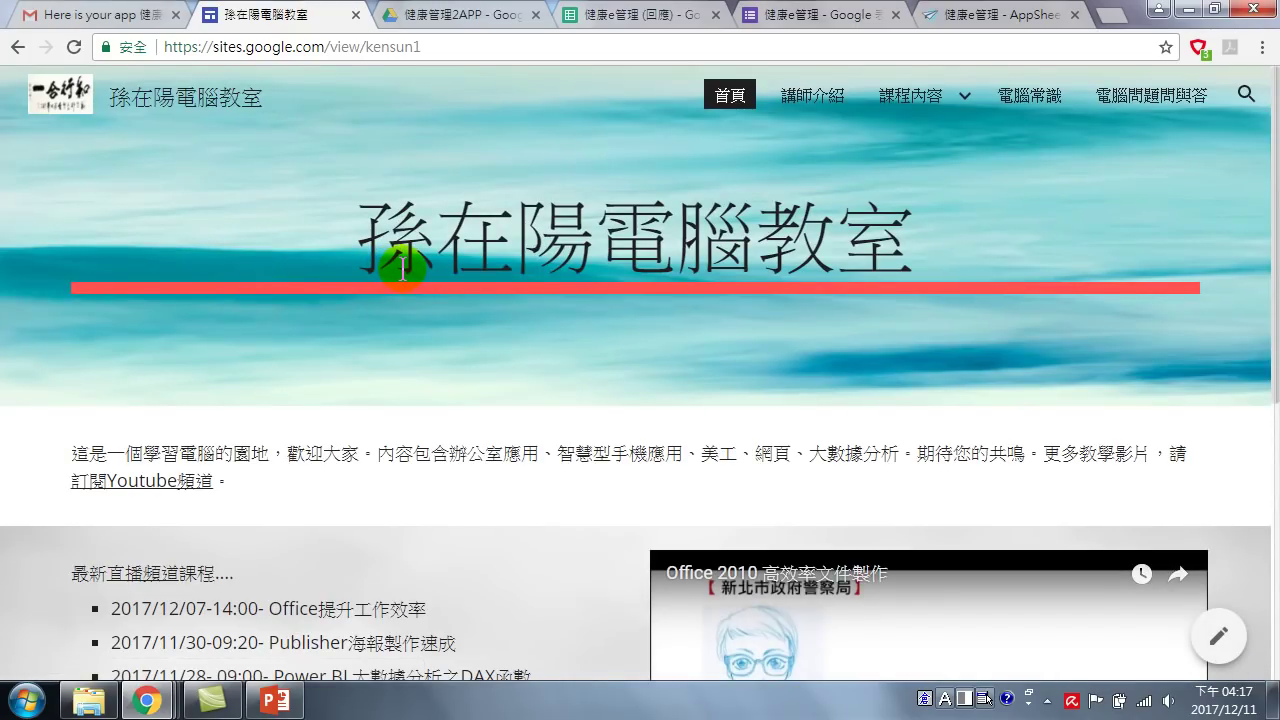
- Open the Excel 資料分析 course page and look through its Excel 2010 video lessons
mouse_move(928, 93)
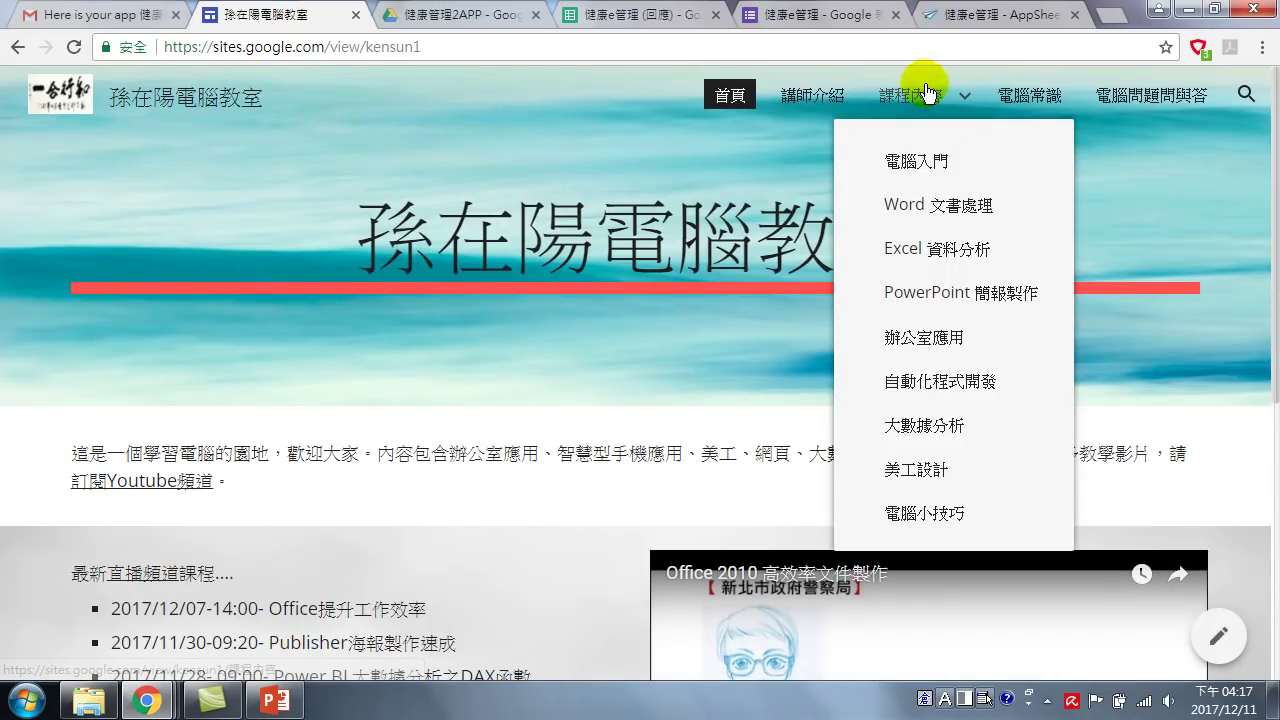
click(924, 250)
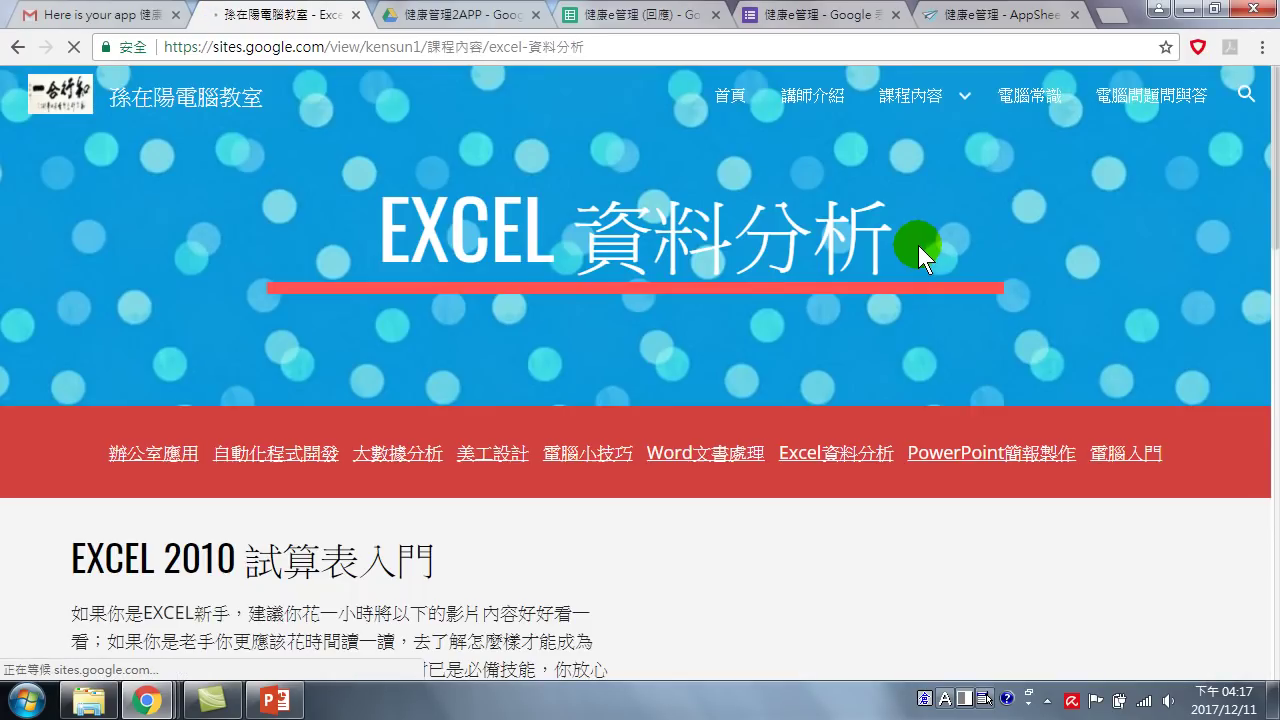
scroll(420, 385, down, 2)
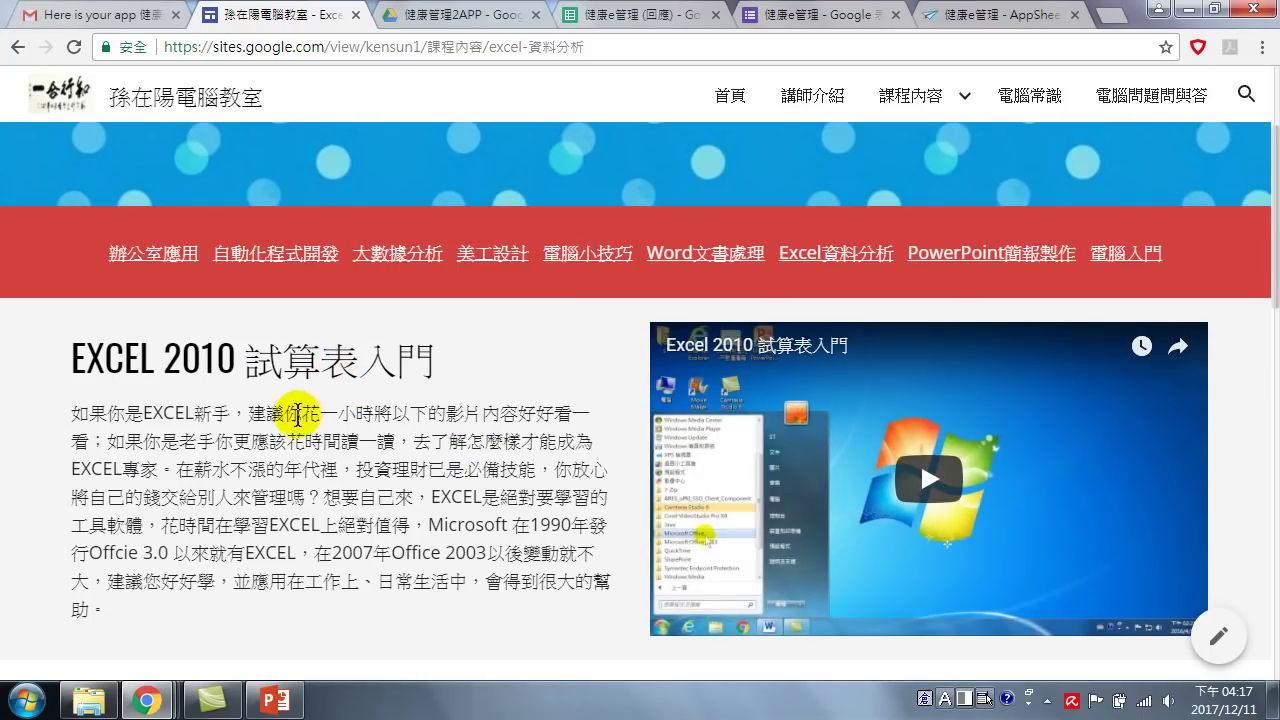
click(1008, 457)
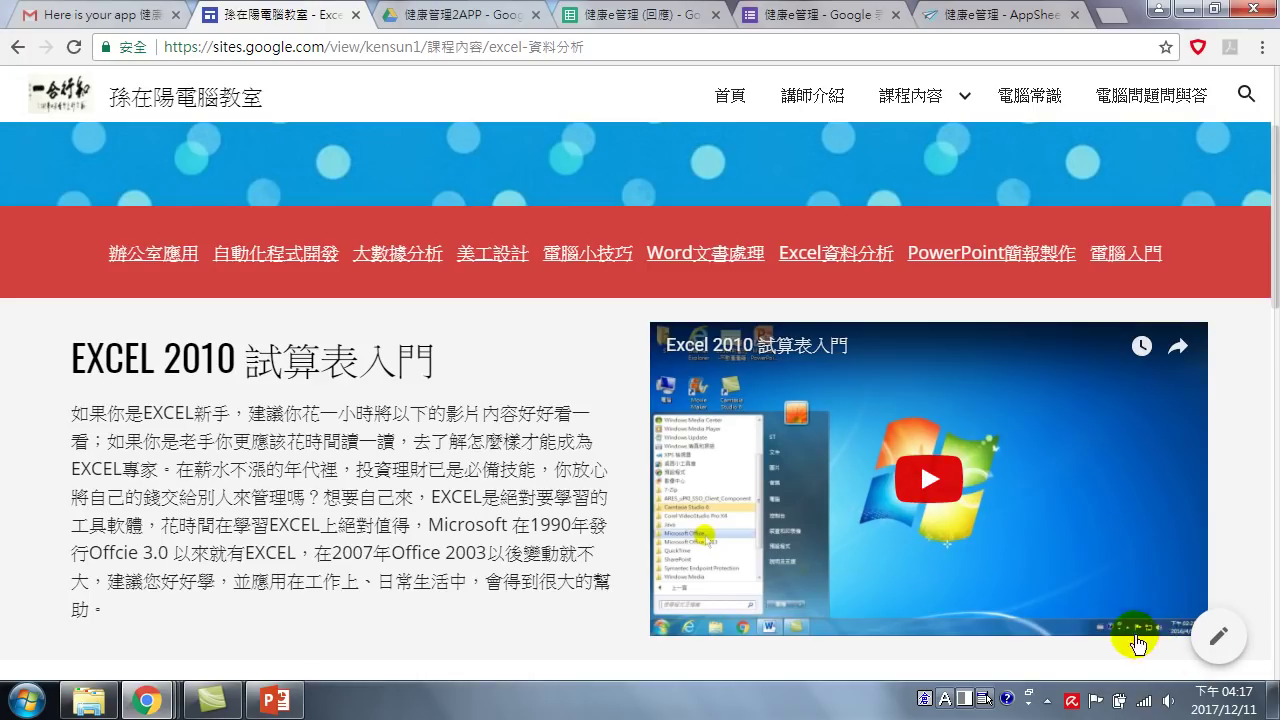
scroll(480, 400, down, 3)
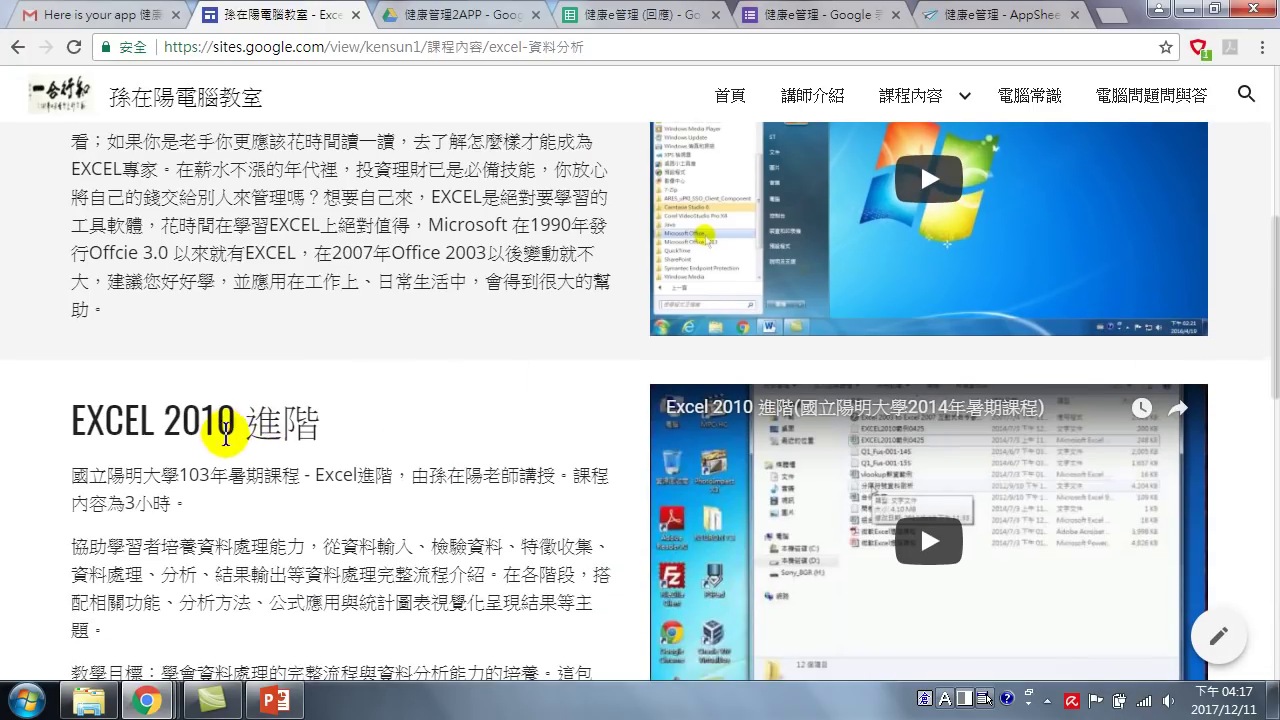
scroll(226, 433, down, 3)
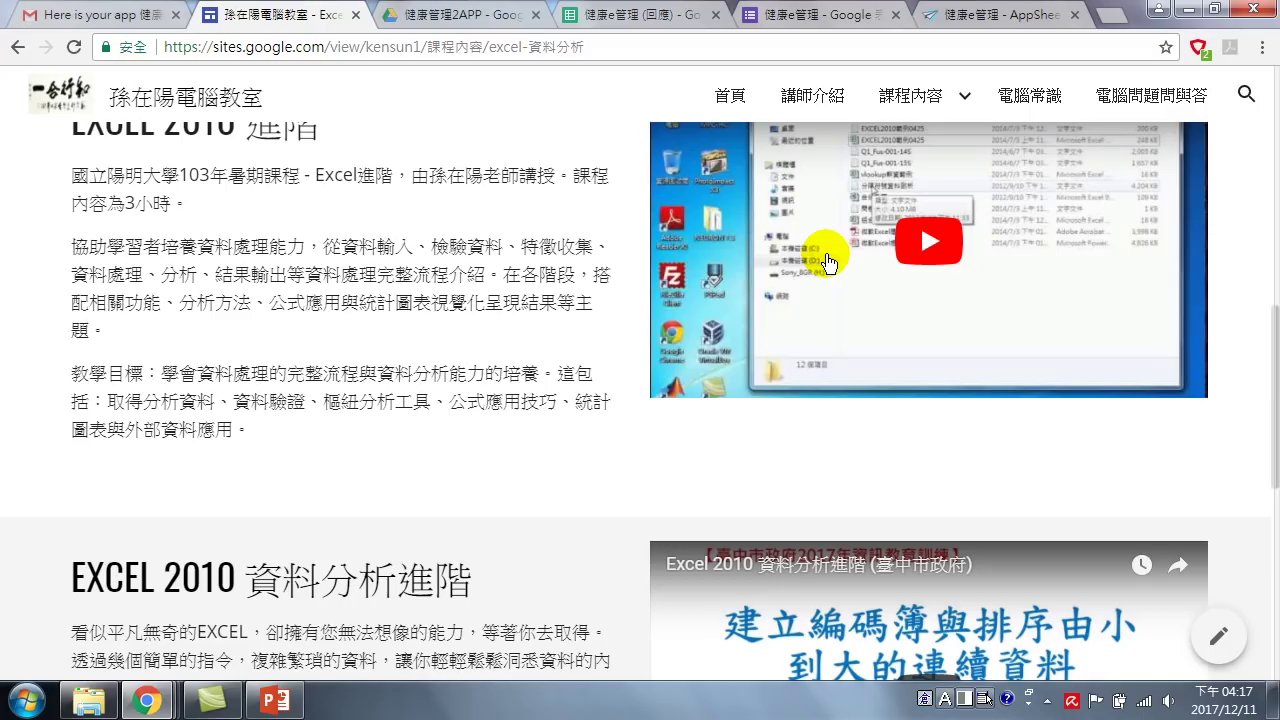
- Switch to the 20171211-Google表單與地圖.pptx presentation in PowerPoint
click(275, 700)
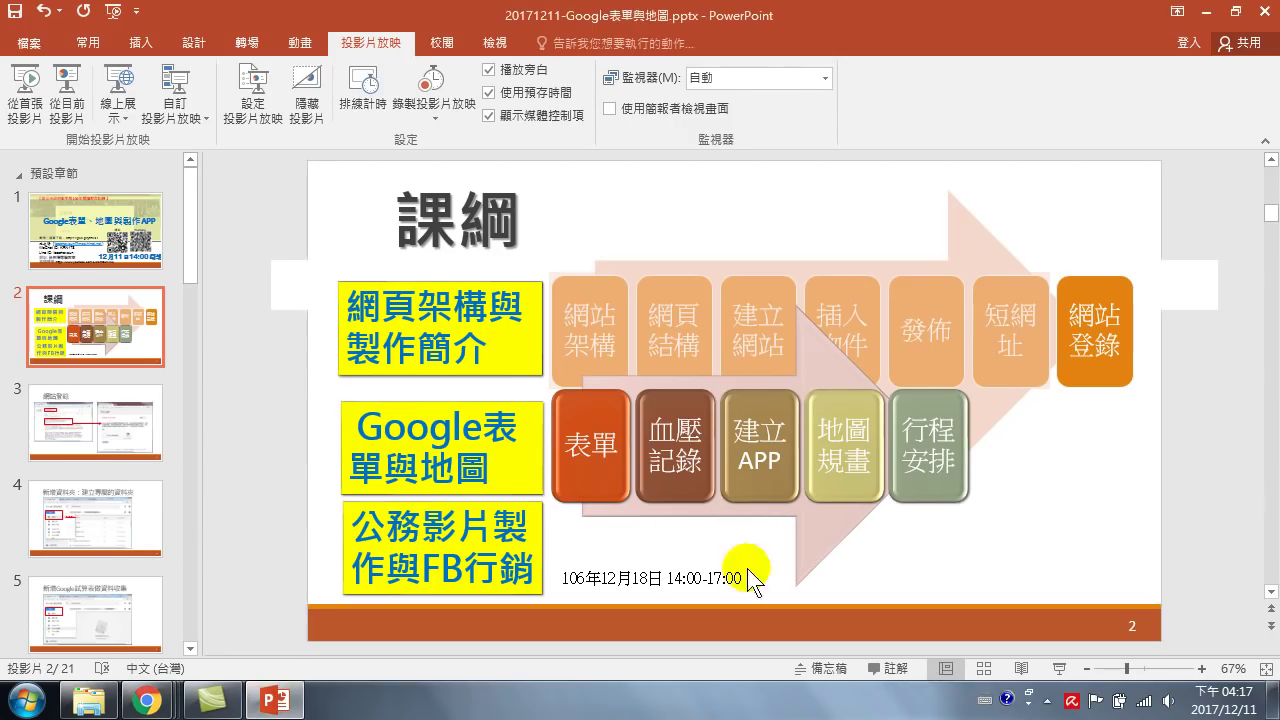